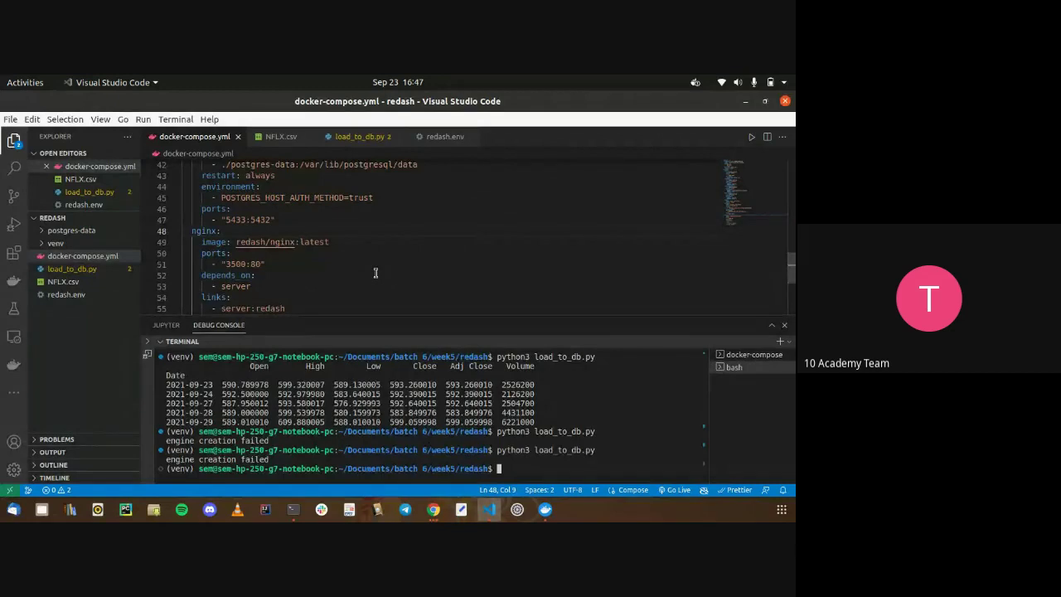
# Inspect the 127.0.0.1 host in load_to_db.py's connection string, then go back to docker-compose.yml and Chrome
pyautogui.click(353, 138)
pyautogui.click(335, 199)
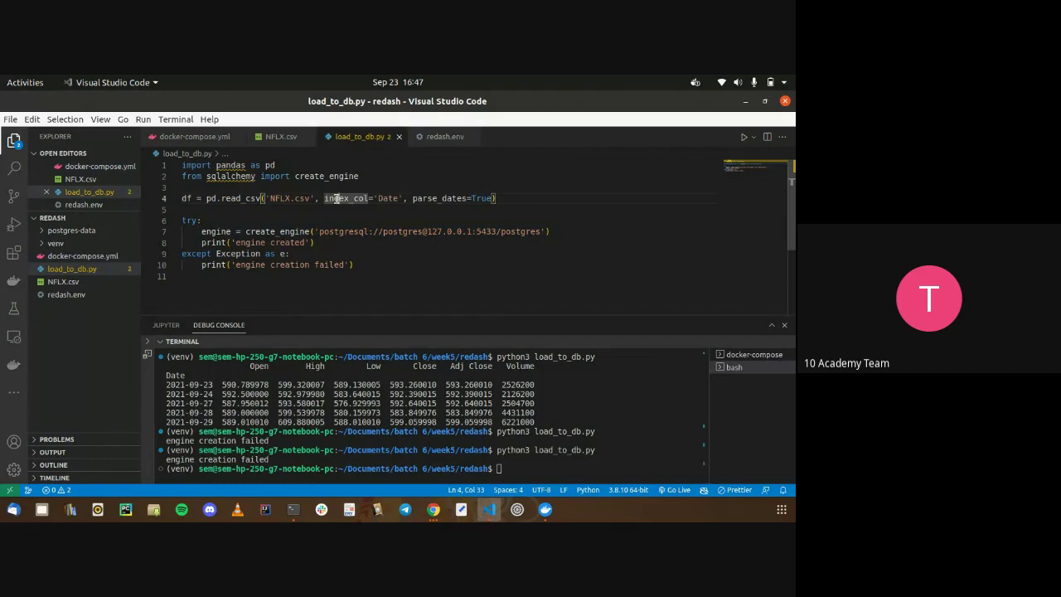
pyautogui.moveTo(426, 232); pyautogui.dragTo(472, 231)
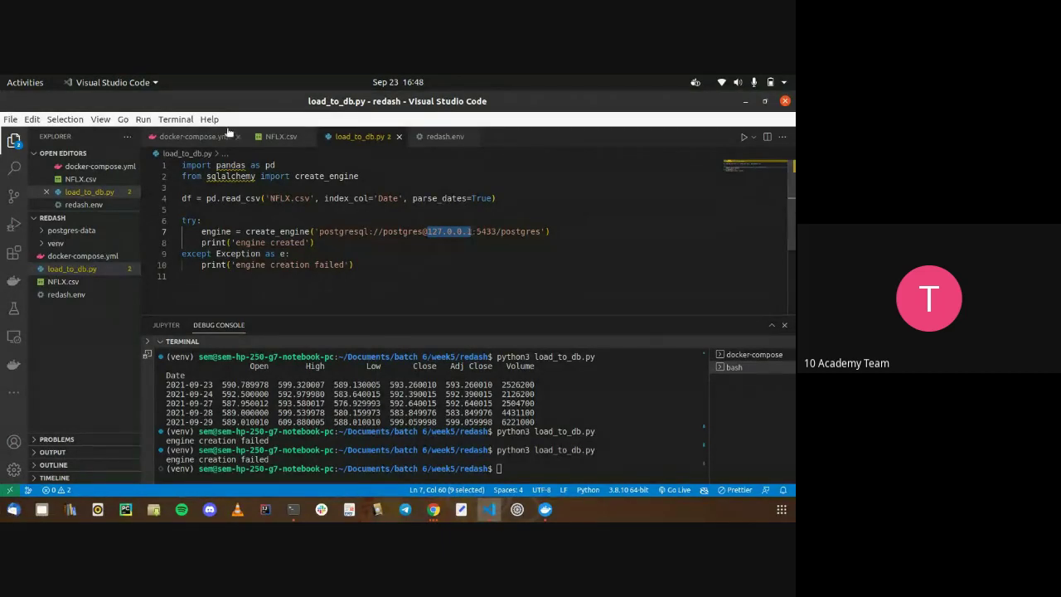
pyautogui.click(199, 136)
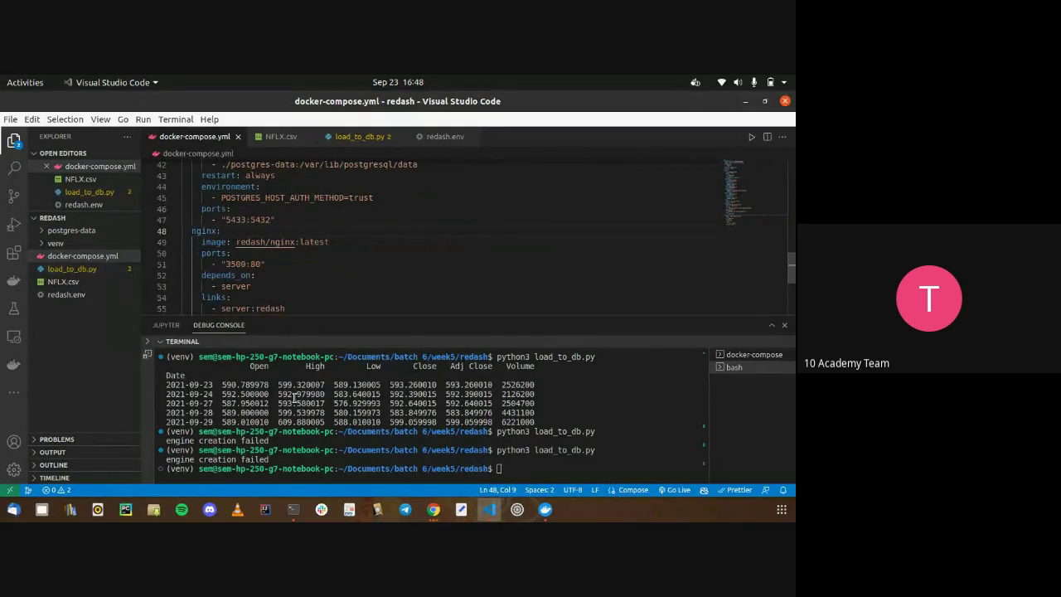
pyautogui.click(433, 509)
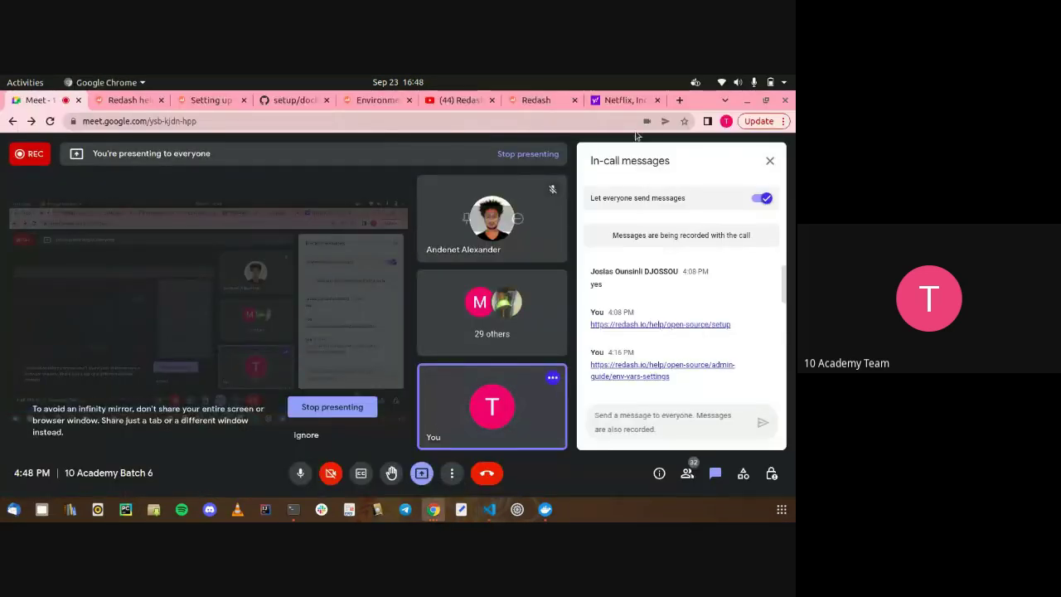
# Google 'adding extra hosts in docker compose' and open the Stack Overflow extra_hosts question
pyautogui.click(679, 100)
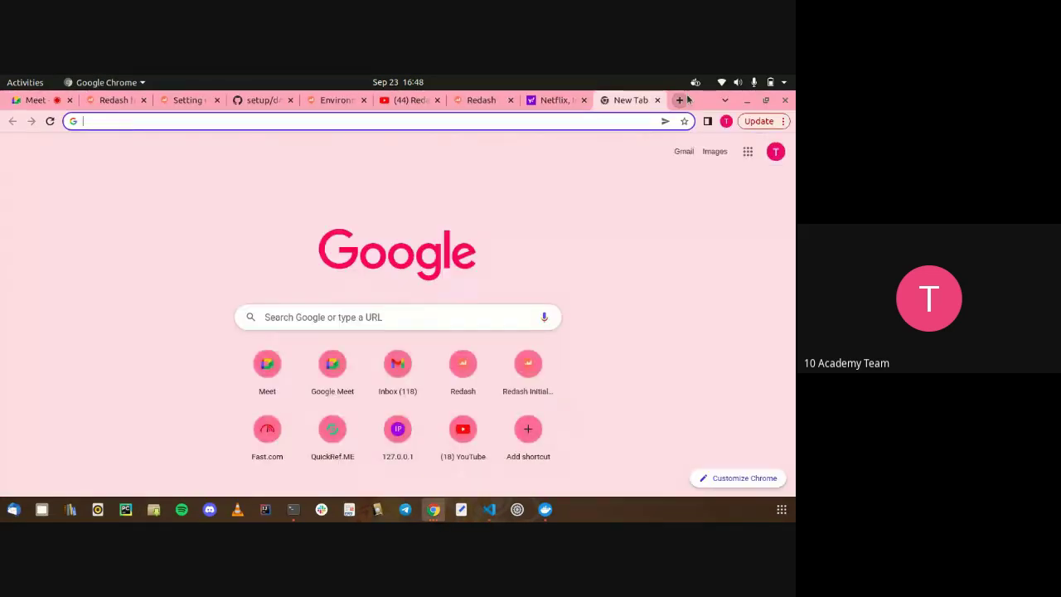
pyautogui.write('se')
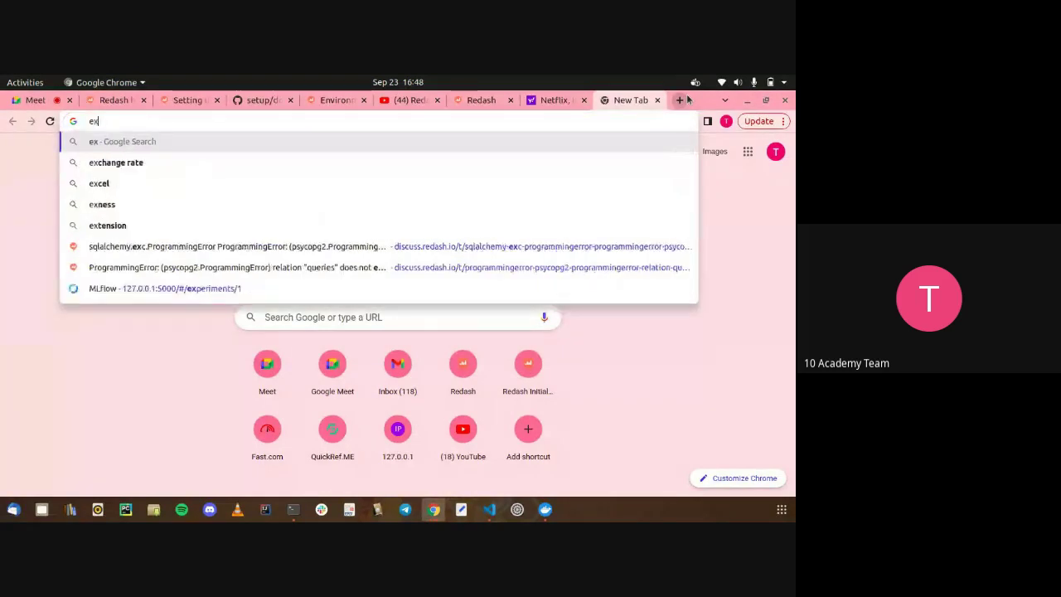
pyautogui.press('BackSpace')
pyautogui.write('adding ext')
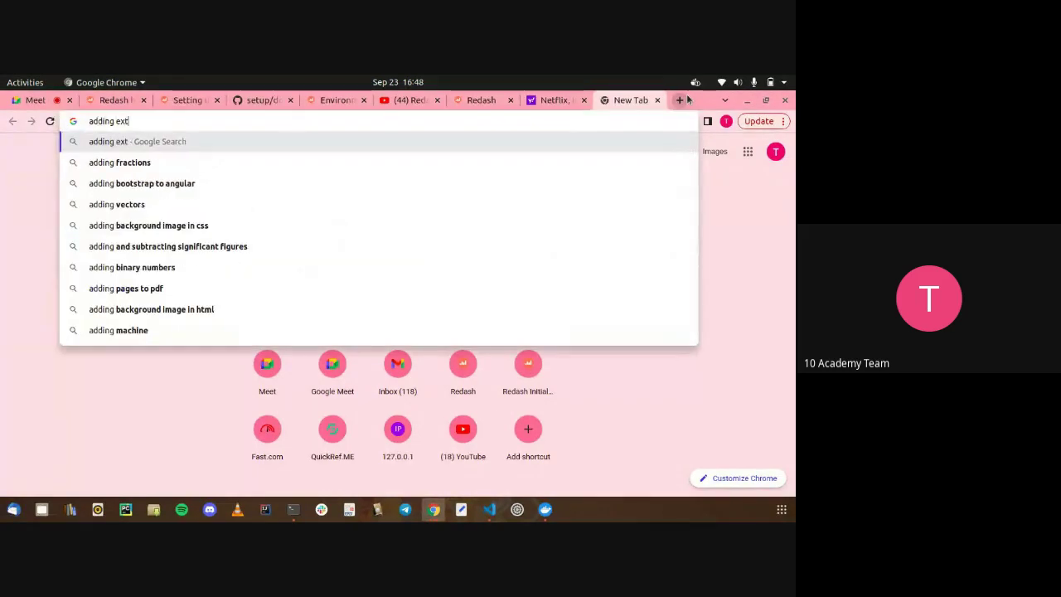
pyautogui.write('ra hosts ')
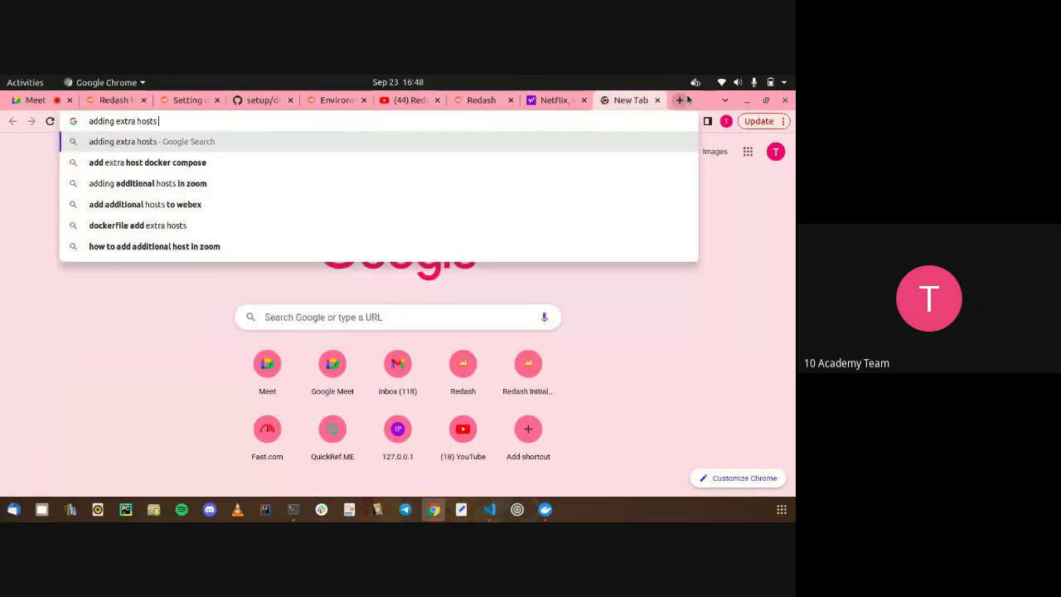
pyautogui.write('in dock')
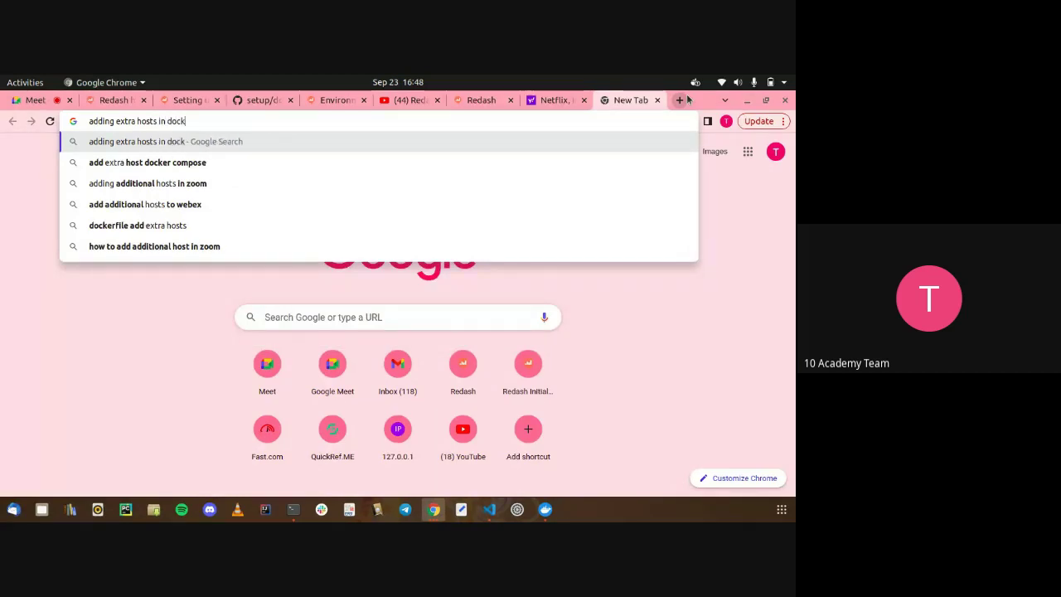
pyautogui.write('er compose')
pyautogui.press('Return')
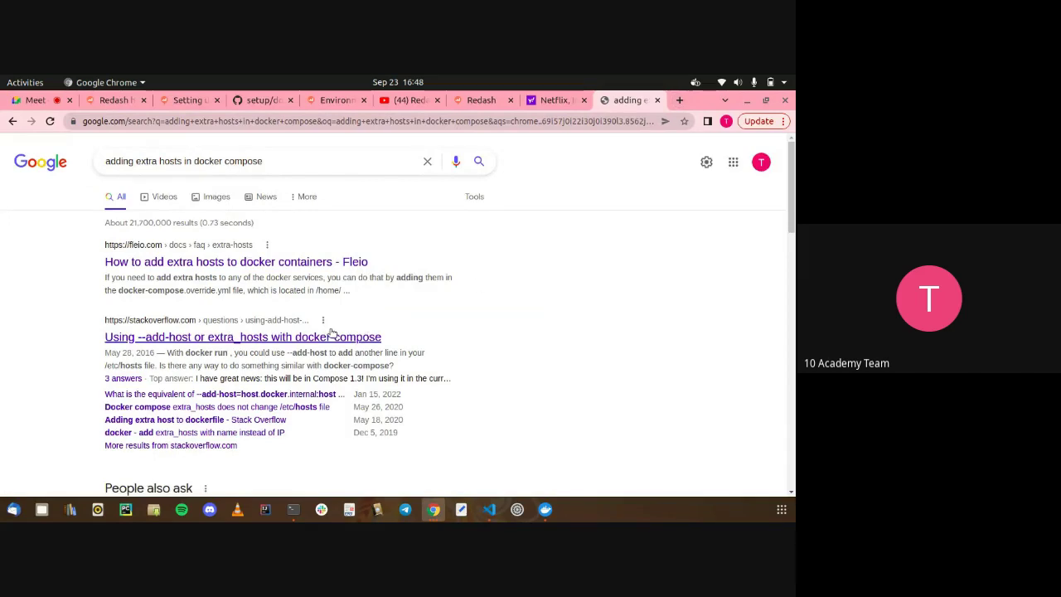
pyautogui.click(330, 334)
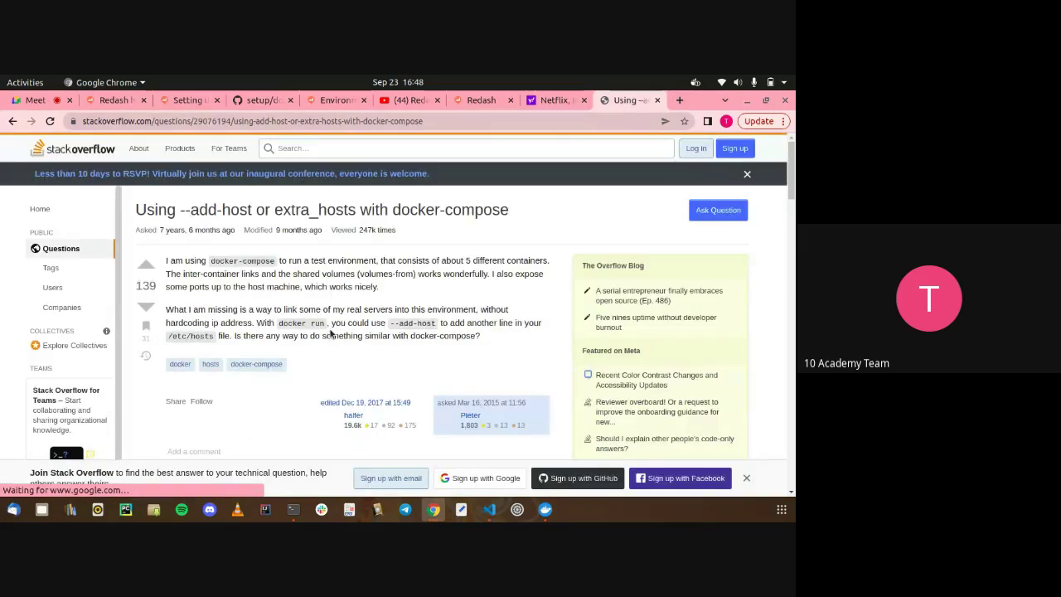
# Copy the host.docker.internal:host-gateway snippet from the answer and return to VS Code
pyautogui.scroll(-2, 330, 334)
pyautogui.scroll(-8, 330, 334)
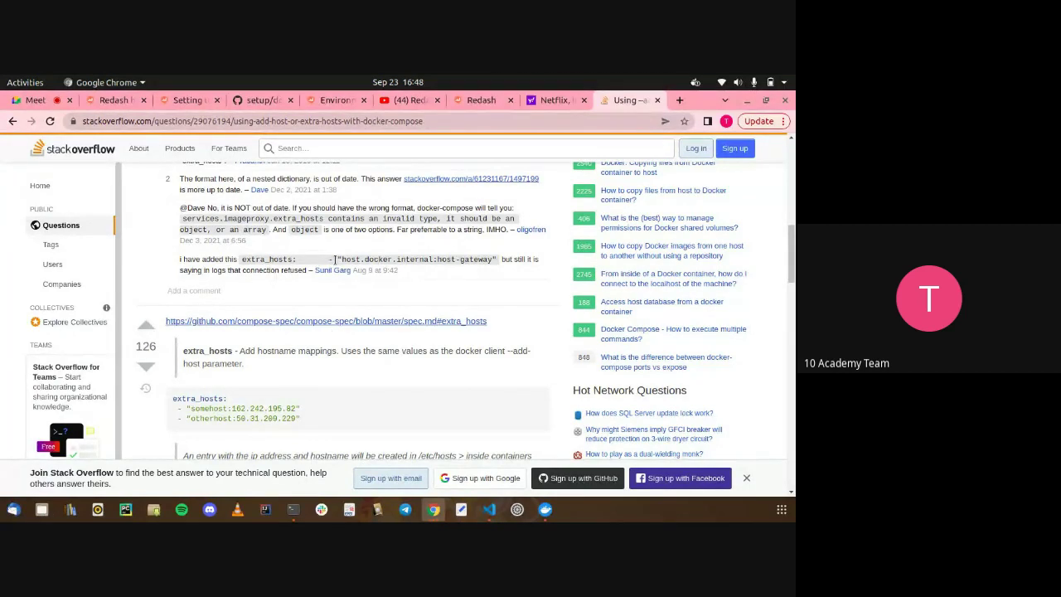
pyautogui.moveTo(336, 259); pyautogui.dragTo(498, 260)
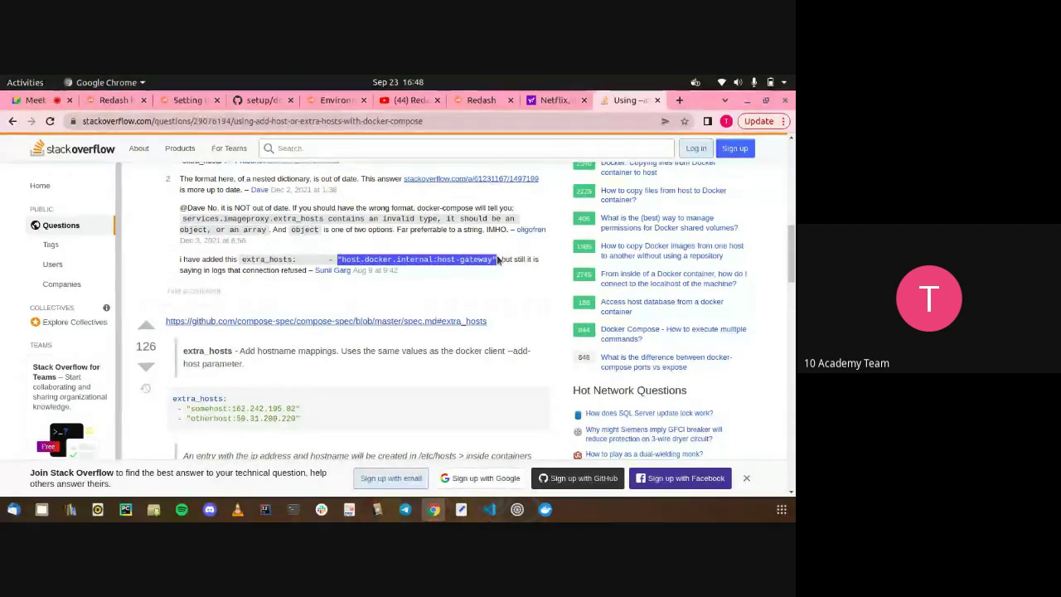
pyautogui.hotkey('alt', 'Tab')
pyautogui.scroll(2, 359, 266)
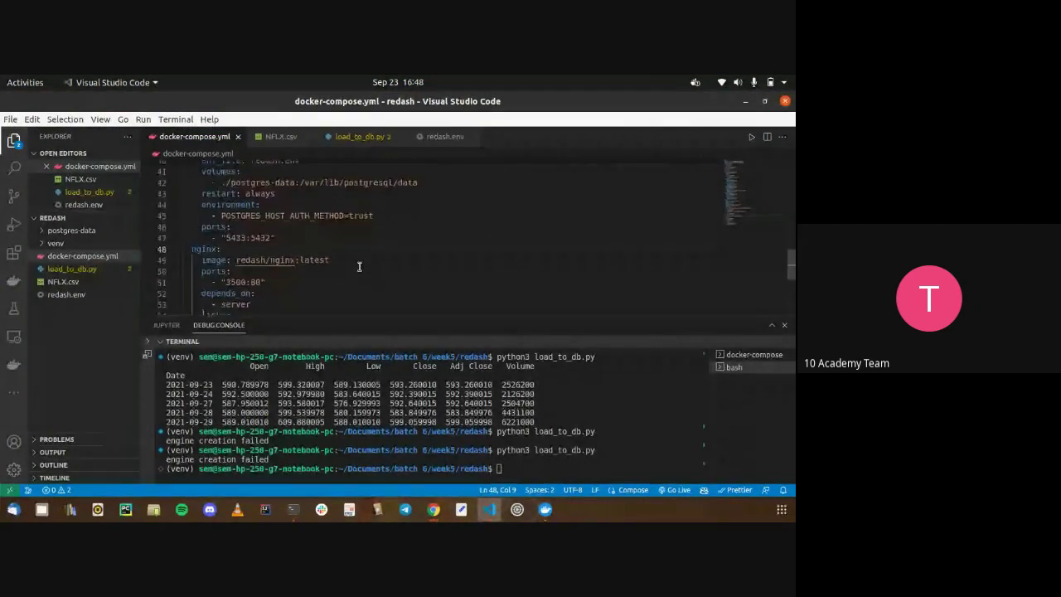
# Below the postgres 5433:5432 ports line, add 'extra_hosts:' with the pasted host.docker.internal:host-gateway mapping
pyautogui.click(292, 238)
pyautogui.press('Return')
pyautogui.press('Return')
pyautogui.write('extra')
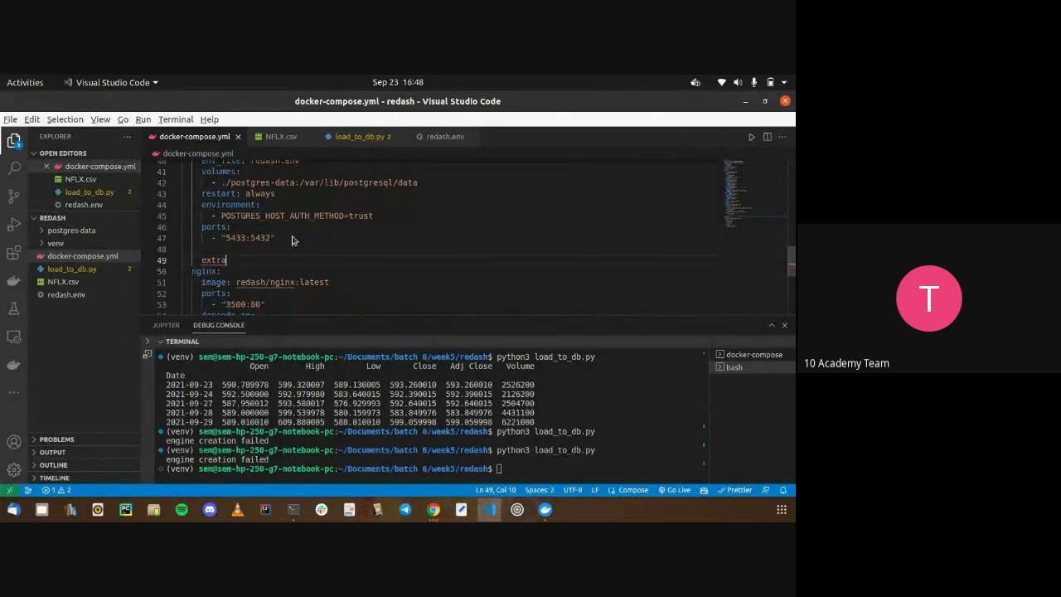
pyautogui.hotkey('alt', 'Tab')
pyautogui.hotkey('alt', 'Tab')
pyautogui.write('_ho')
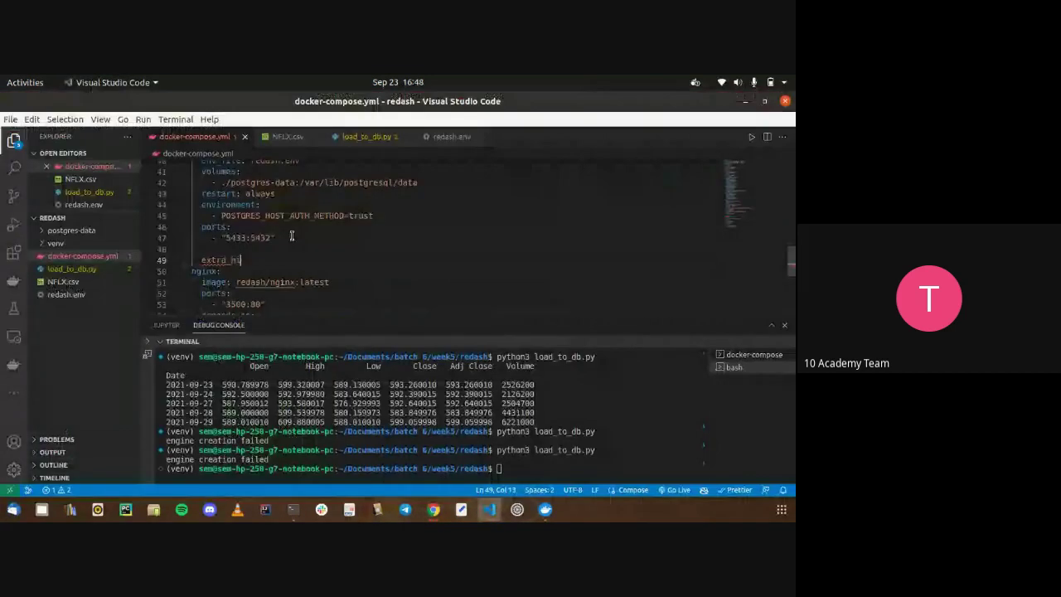
pyautogui.write('sts:')
pyautogui.press('Return')
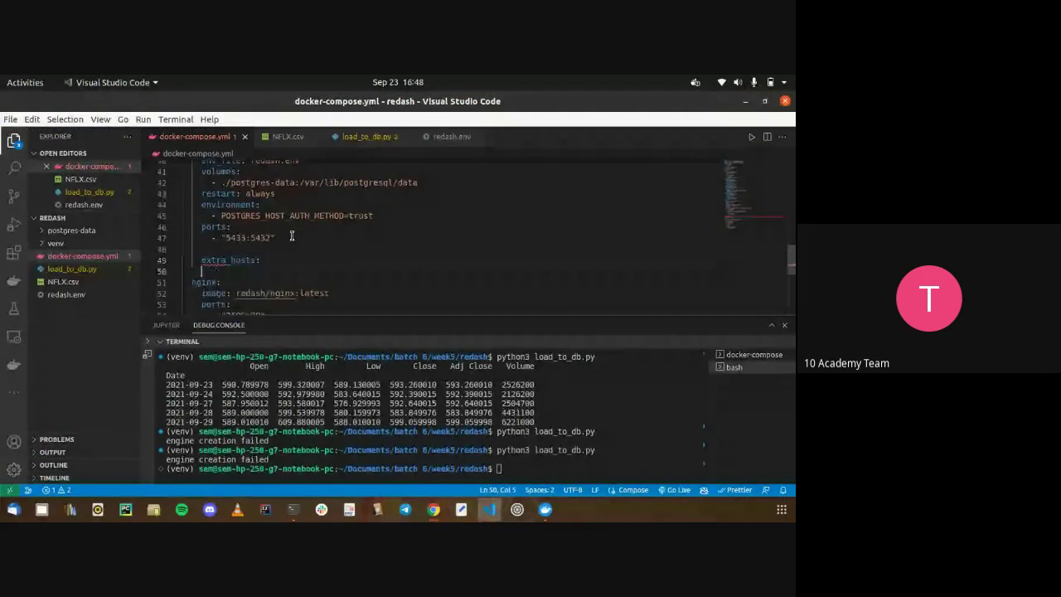
pyautogui.write('- "host.docker.internal:host-gateway"')
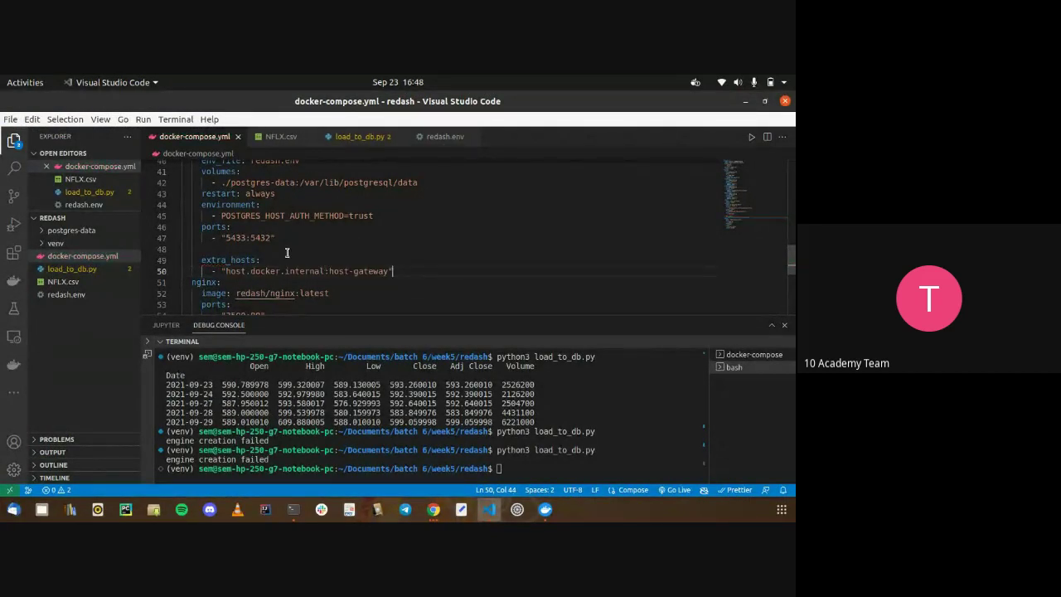
pyautogui.click(287, 250)
pyautogui.press('BackSpace')
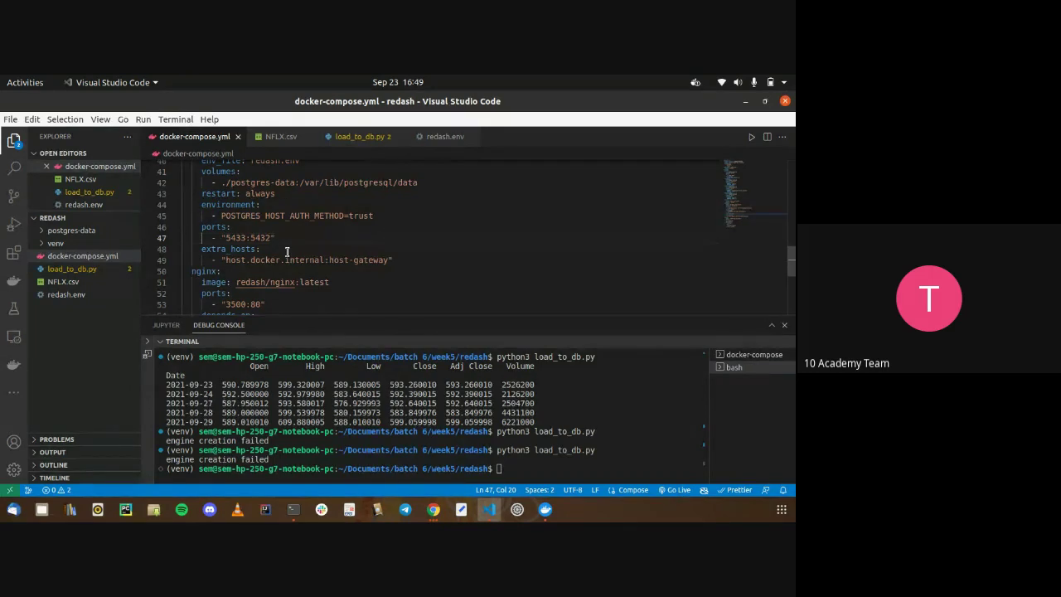
pyautogui.click(744, 355)
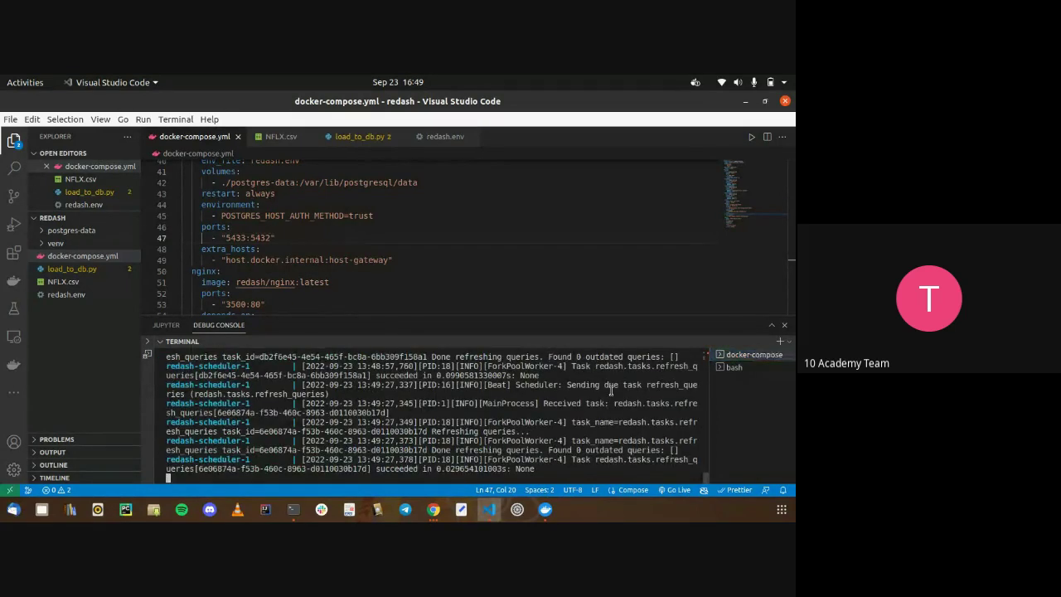
# Stop docker-compose, clear the terminal, and rerun docker-compose -f docker-compose.yml up to recreate the containers
pyautogui.hotkey('ctrl', 'z')
pyautogui.write('clear')
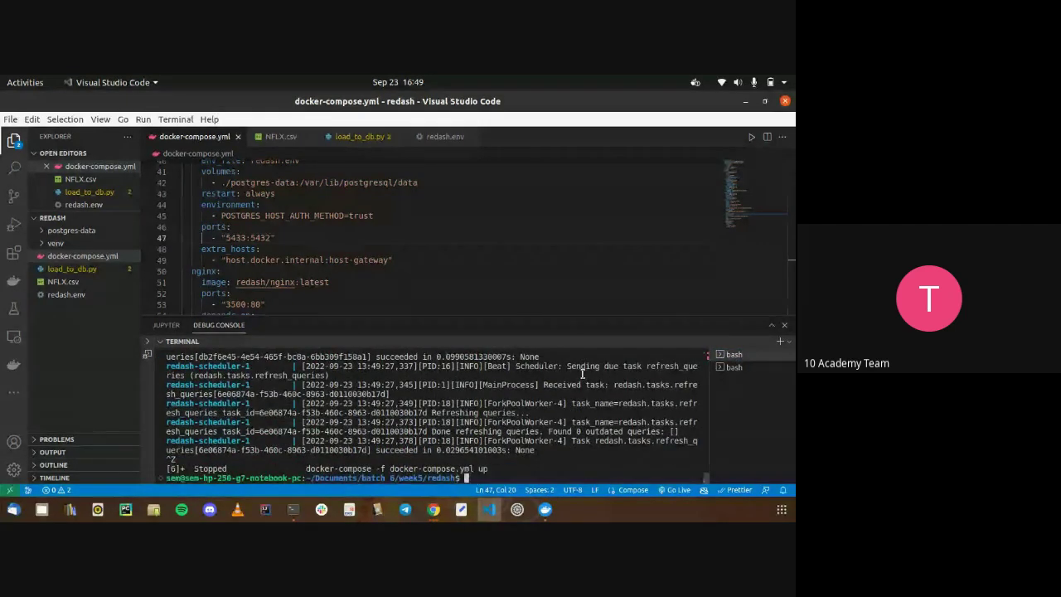
pyautogui.press('Return')
pyautogui.press('Up')
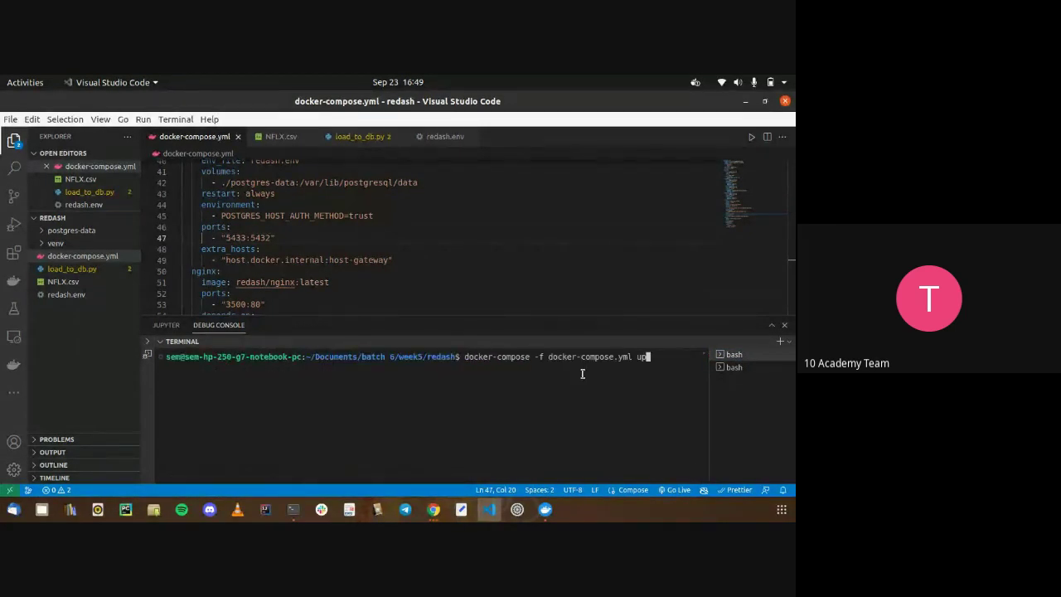
pyautogui.press('Return')
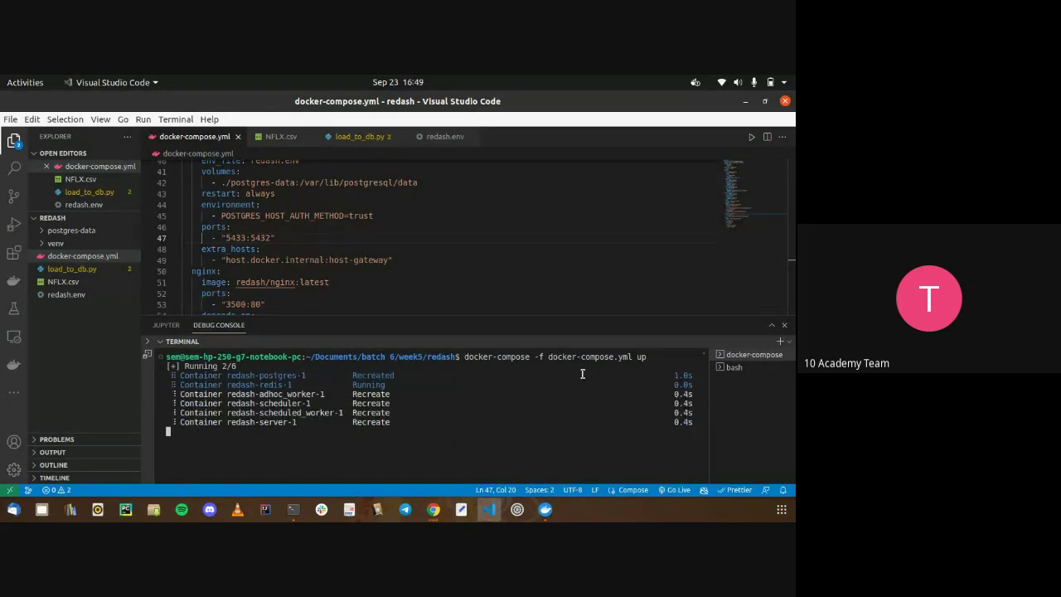
pyautogui.hotkey('alt', 'Tab')
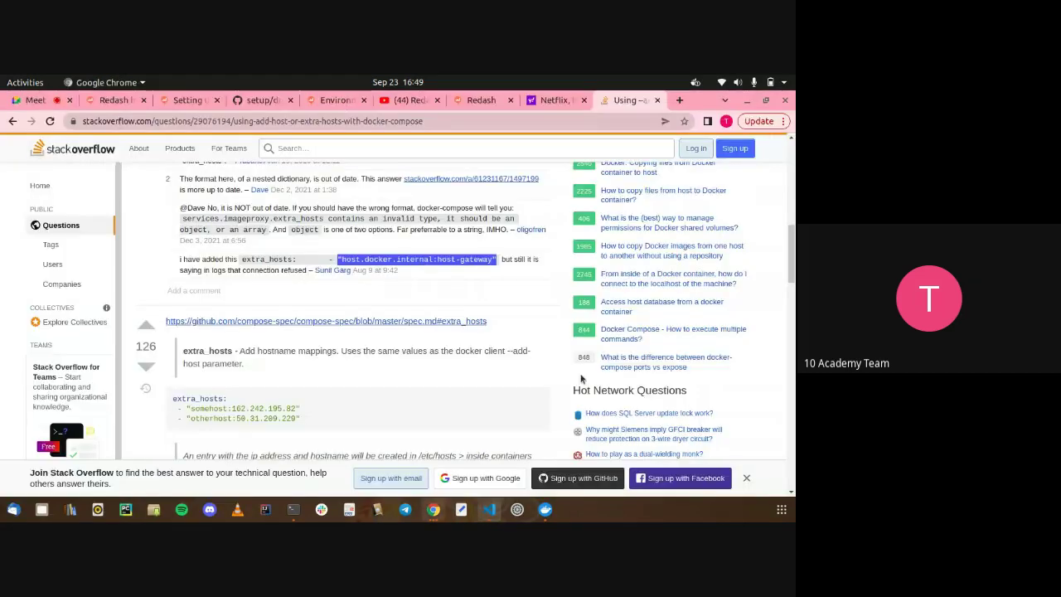
# Read the Stack Overflow paragraph explaining extra_hosts, then return to VS Code
pyautogui.scroll(-2, 414, 331)
pyautogui.tripleClick(238, 268)
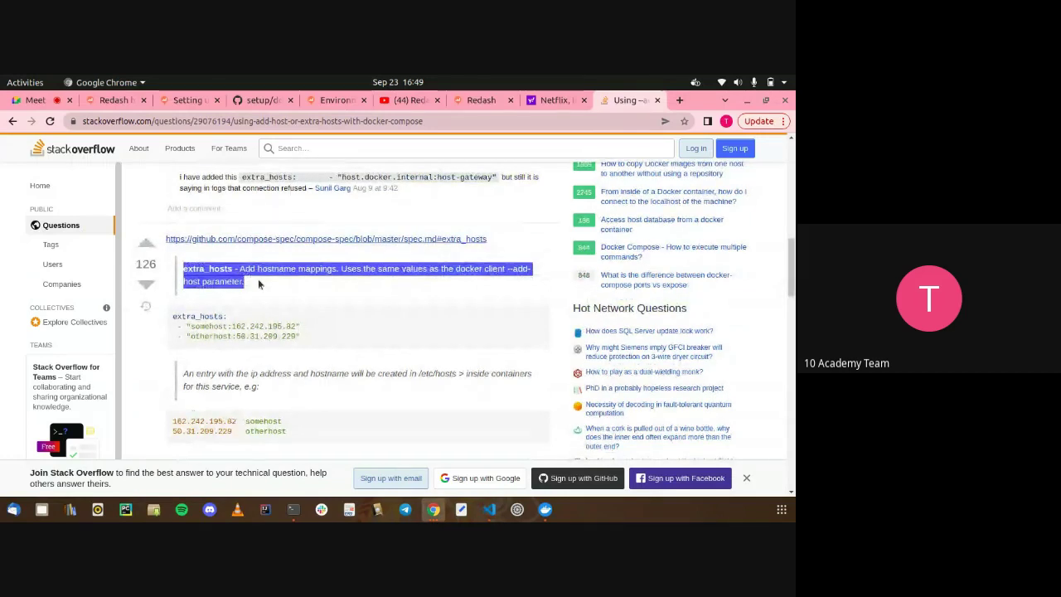
pyautogui.moveTo(258, 284); pyautogui.dragTo(196, 268)
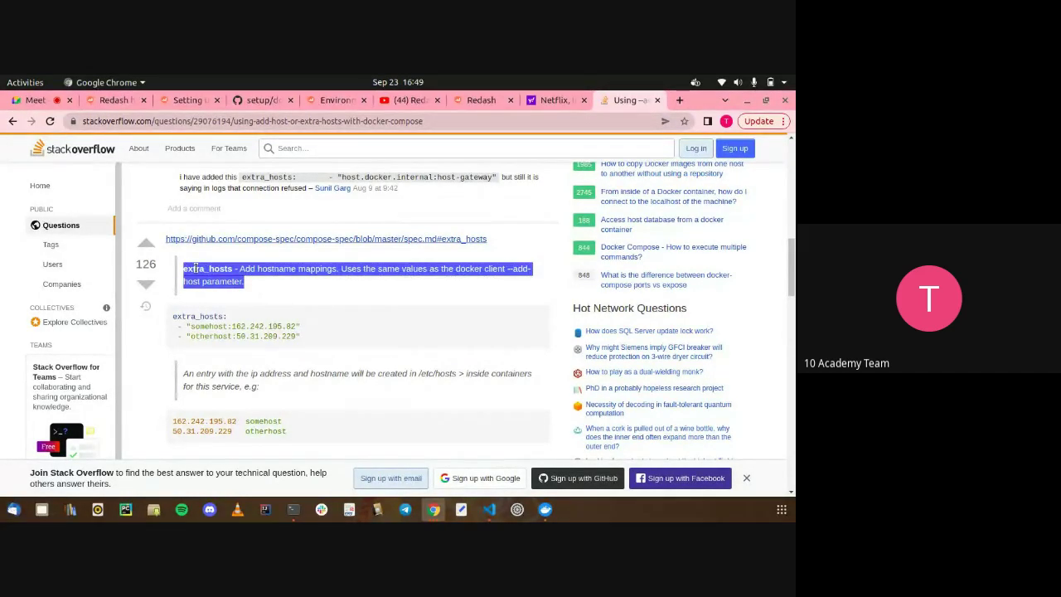
pyautogui.scroll(2, 195, 267)
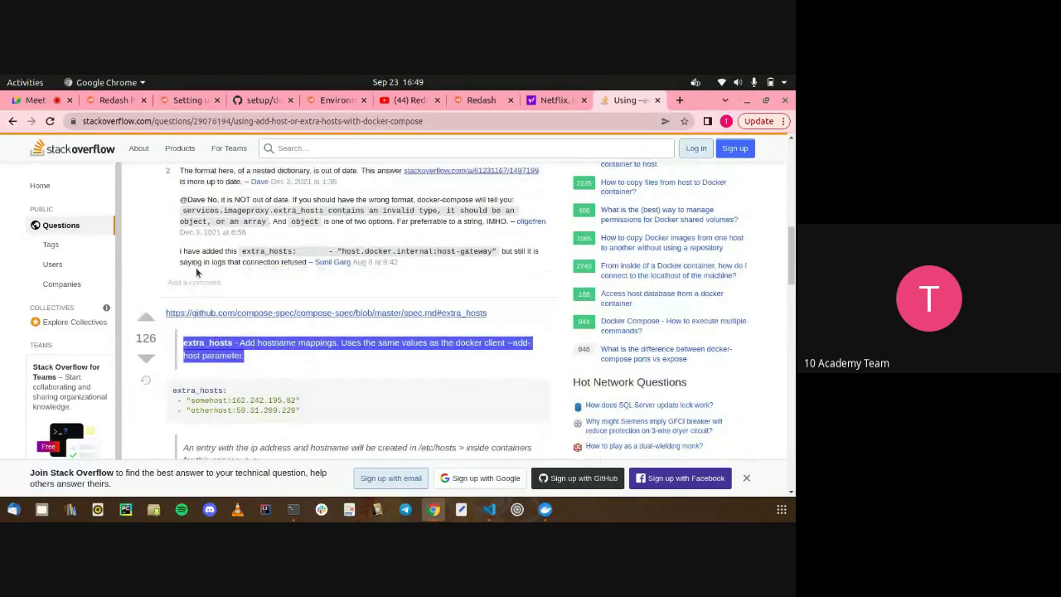
pyautogui.hotkey('alt', 'Tab')
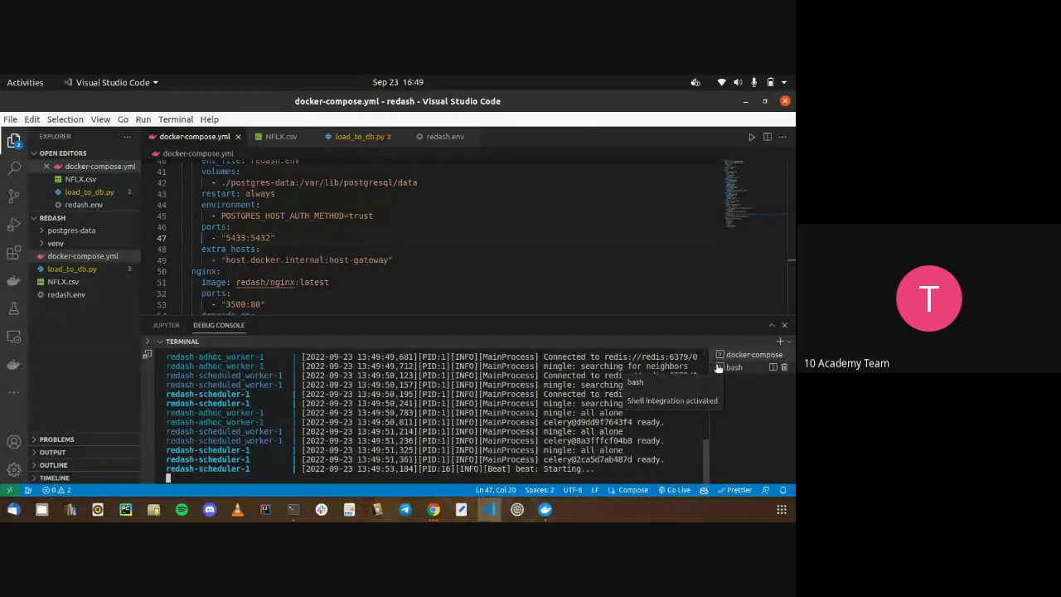
pyautogui.hotkey('alt', 'Tab')
pyautogui.click(481, 100)
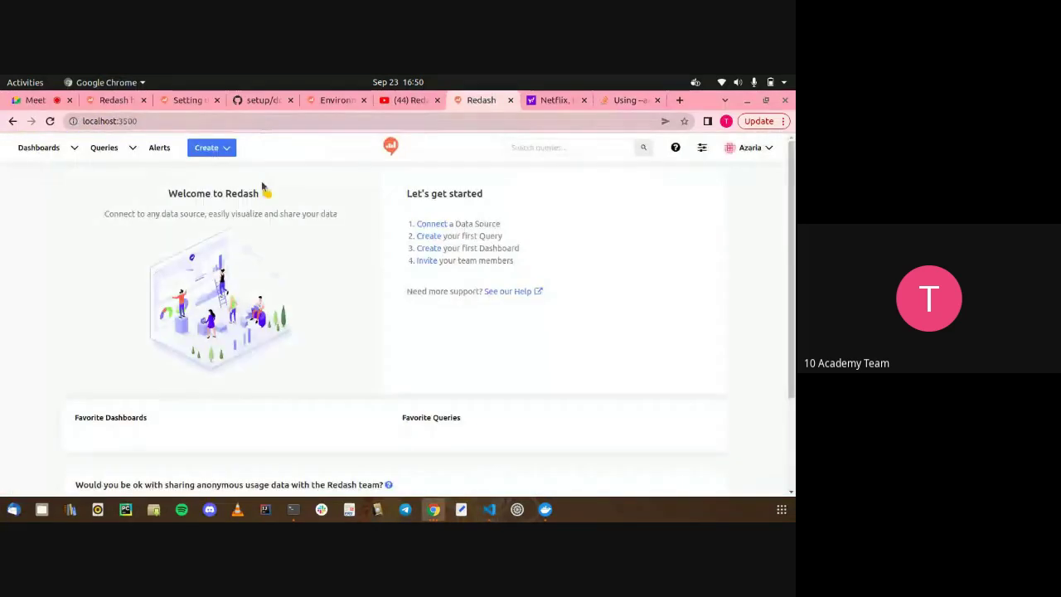
pyautogui.hotkey('alt', 'Tab')
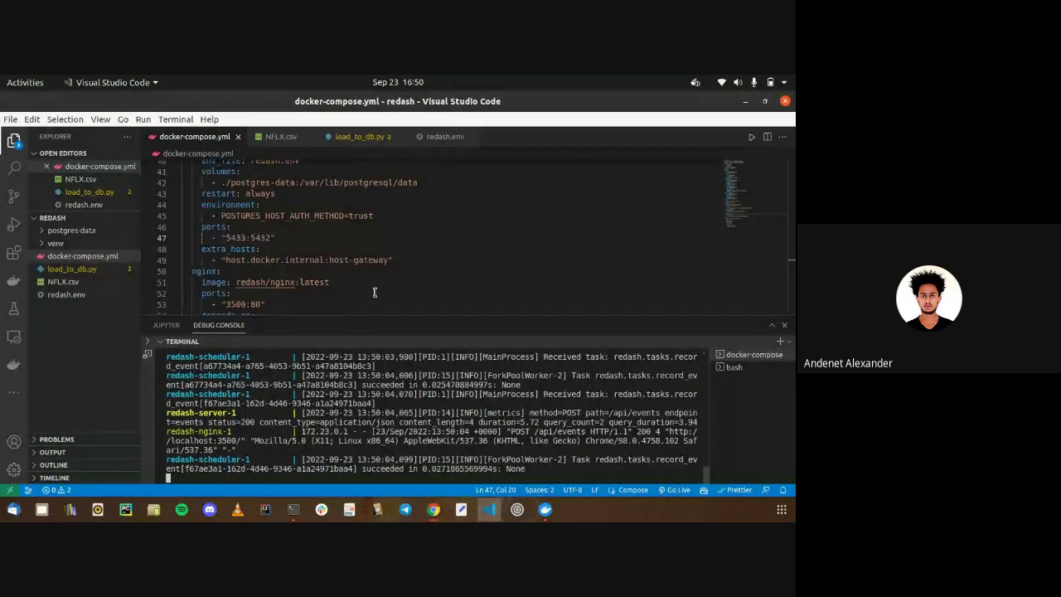
pyautogui.click(358, 137)
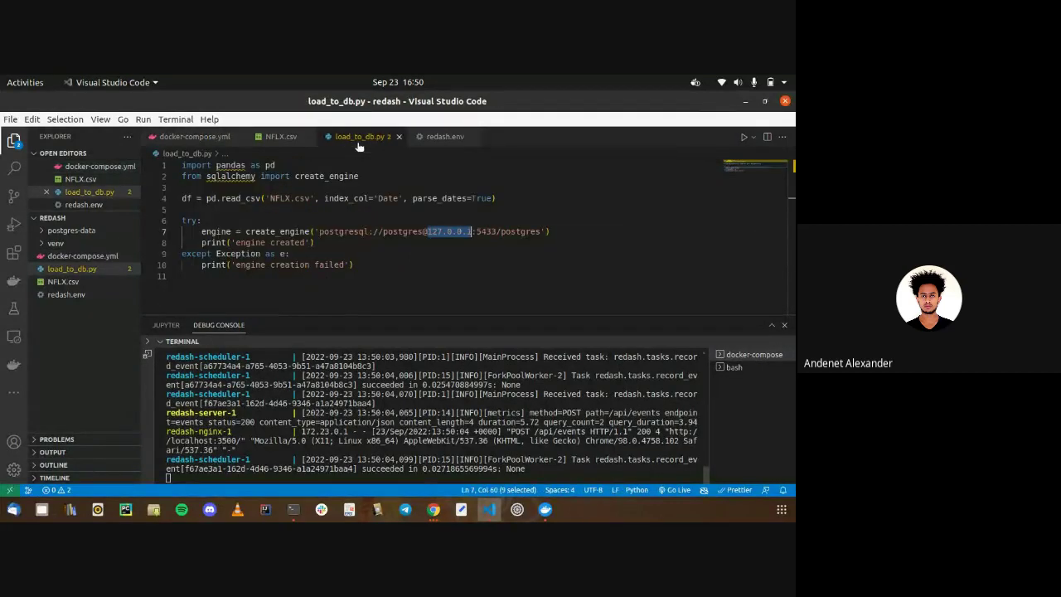
pyautogui.press('Left')
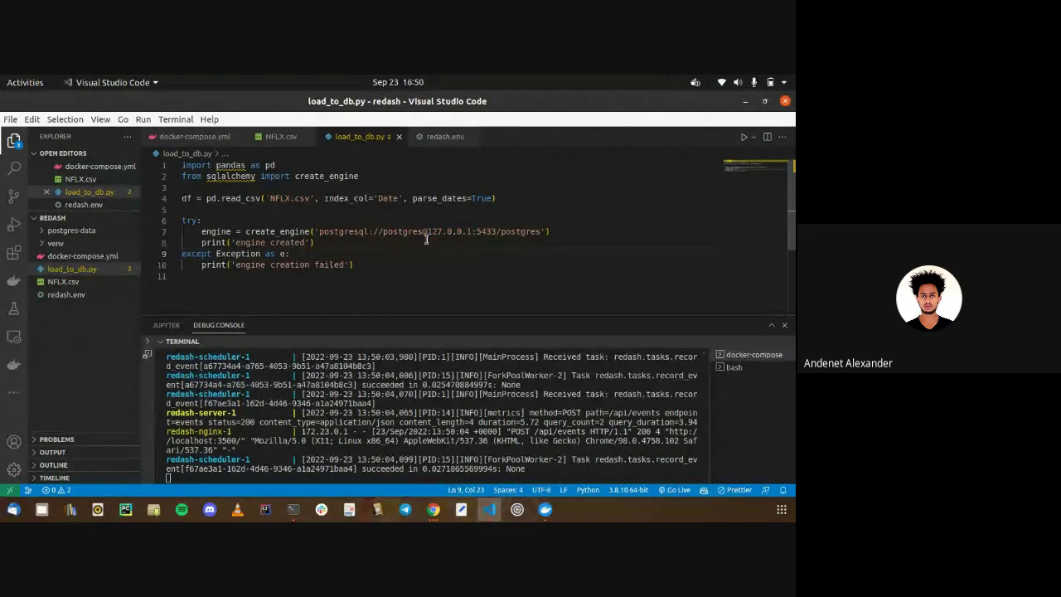
pyautogui.moveTo(427, 232); pyautogui.dragTo(471, 232)
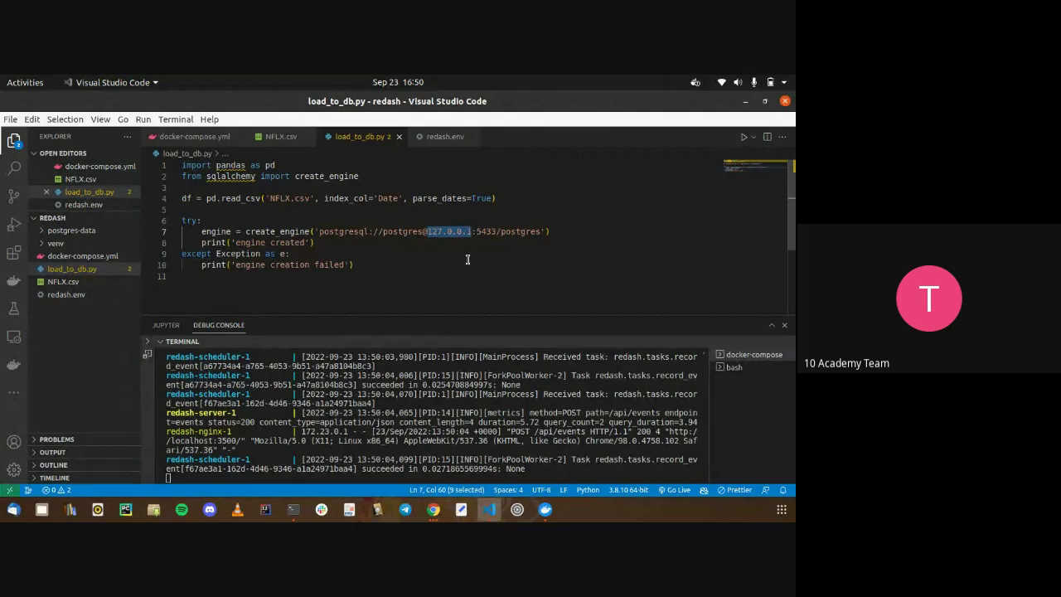
pyautogui.click(467, 263)
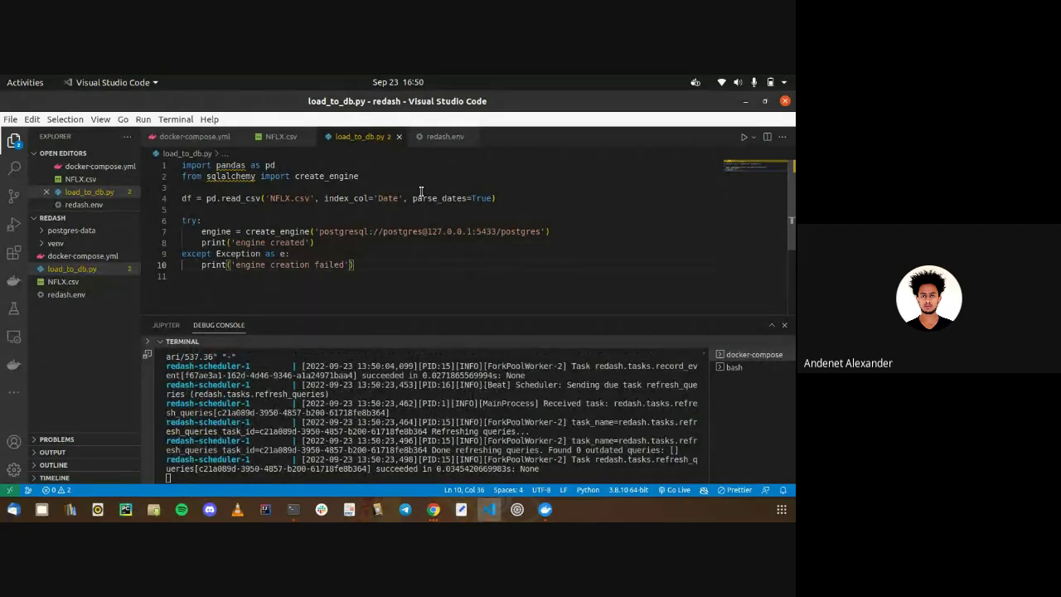
pyautogui.doubleClick(479, 231)
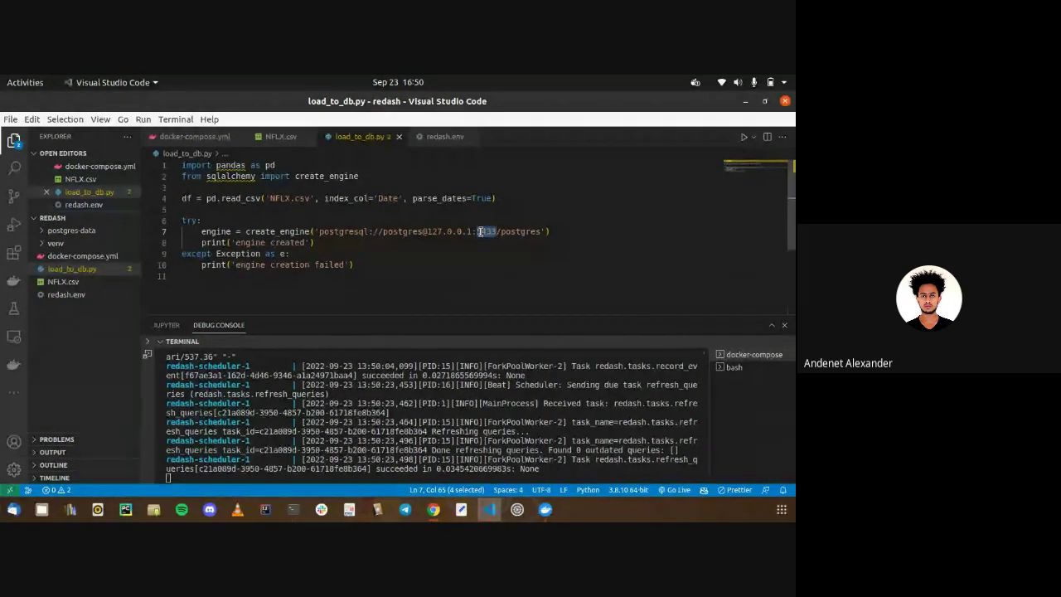
pyautogui.click(404, 241)
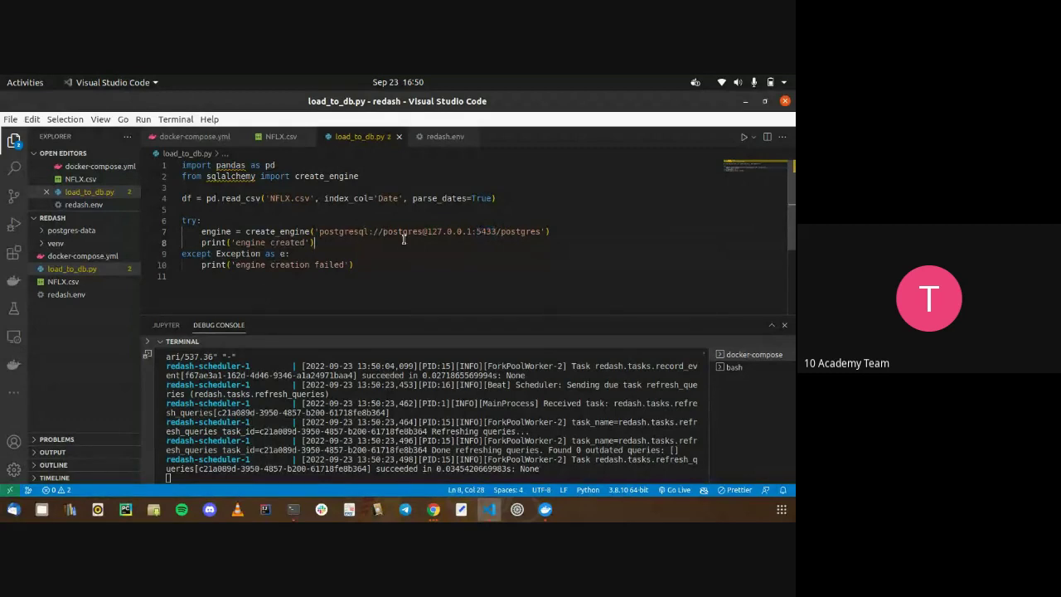
pyautogui.moveTo(425, 231); pyautogui.dragTo(449, 234)
pyautogui.click(449, 234)
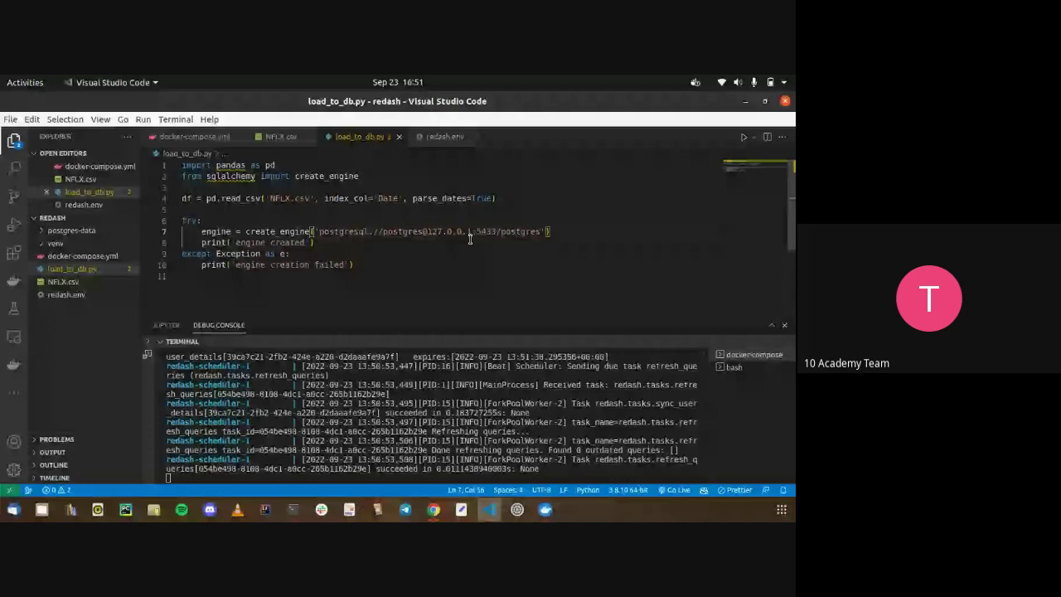
pyautogui.click(434, 260)
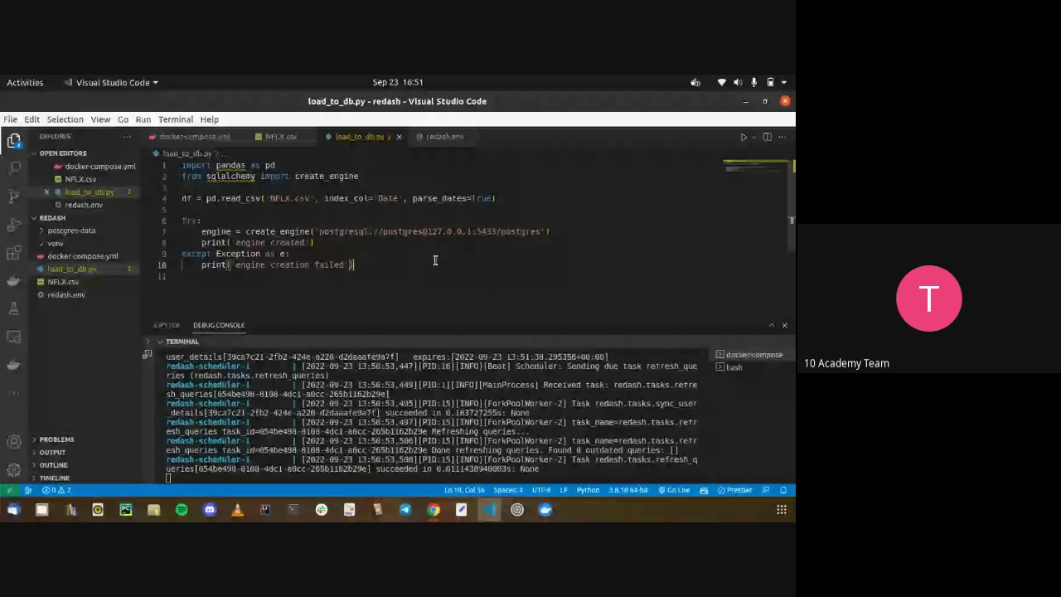
pyautogui.hotkey('alt', 'Tab')
pyautogui.hotkey('alt', 'Tab')
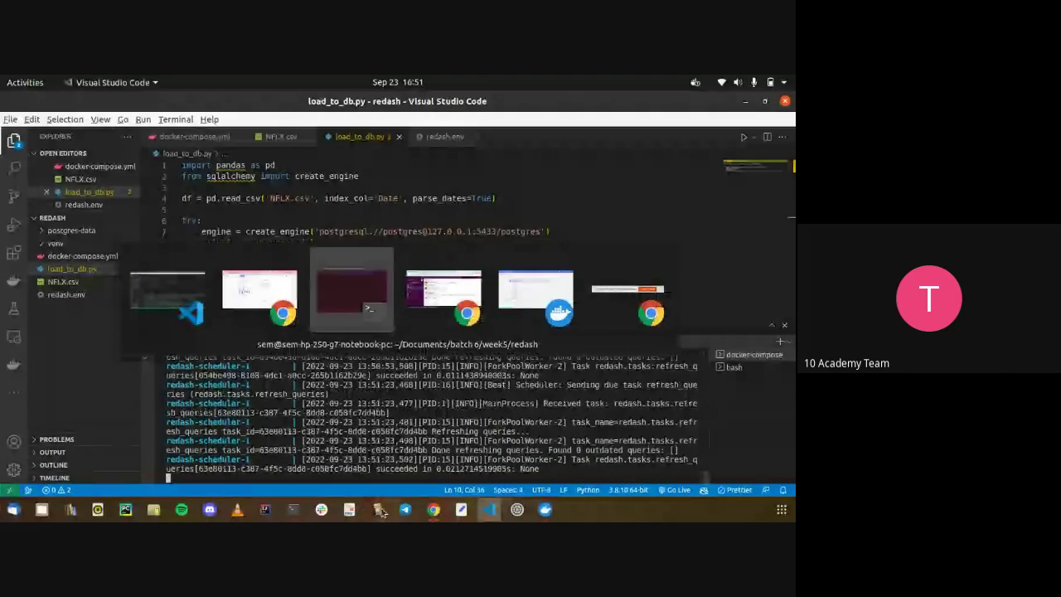
# Cycle back and forth between the Terminal window and the Google Meet window
pyautogui.hotkey('alt', 'Tab')
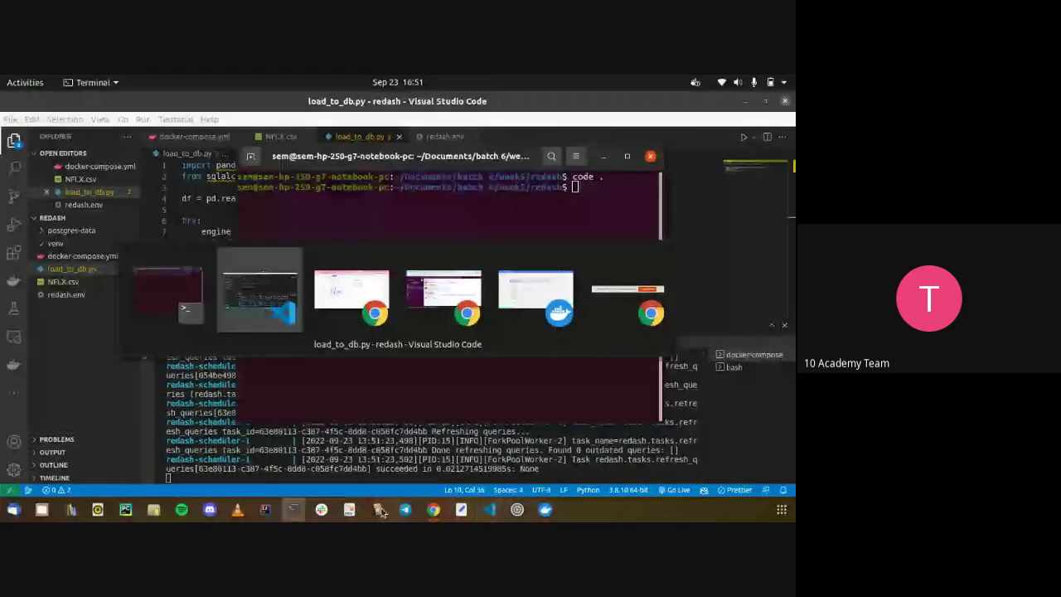
pyautogui.hotkey('alt', 'Tab')
pyautogui.hotkey('alt', 'Tab')
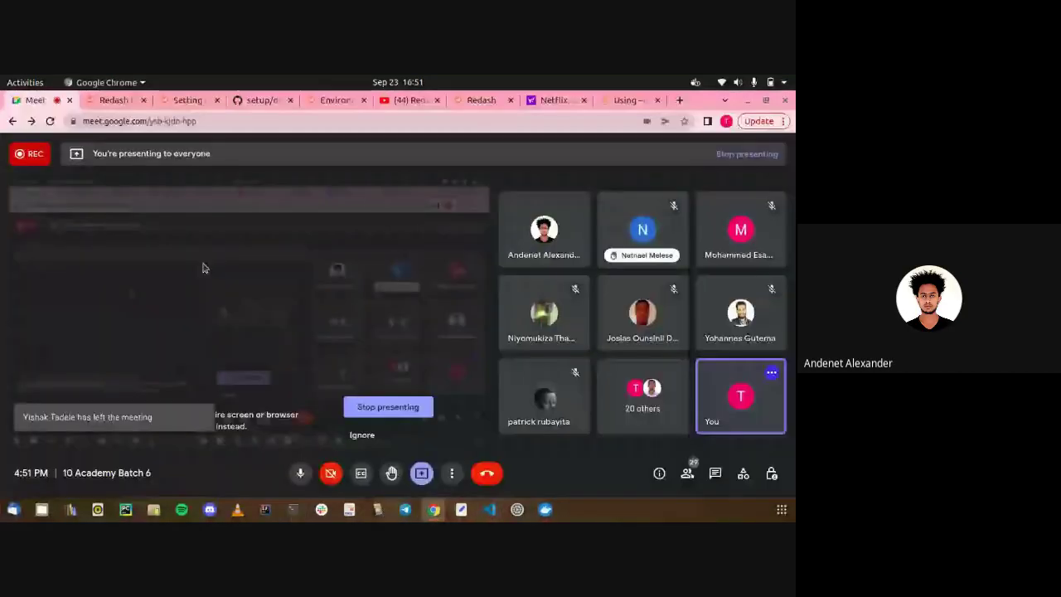
pyautogui.hotkey('alt', 'Tab')
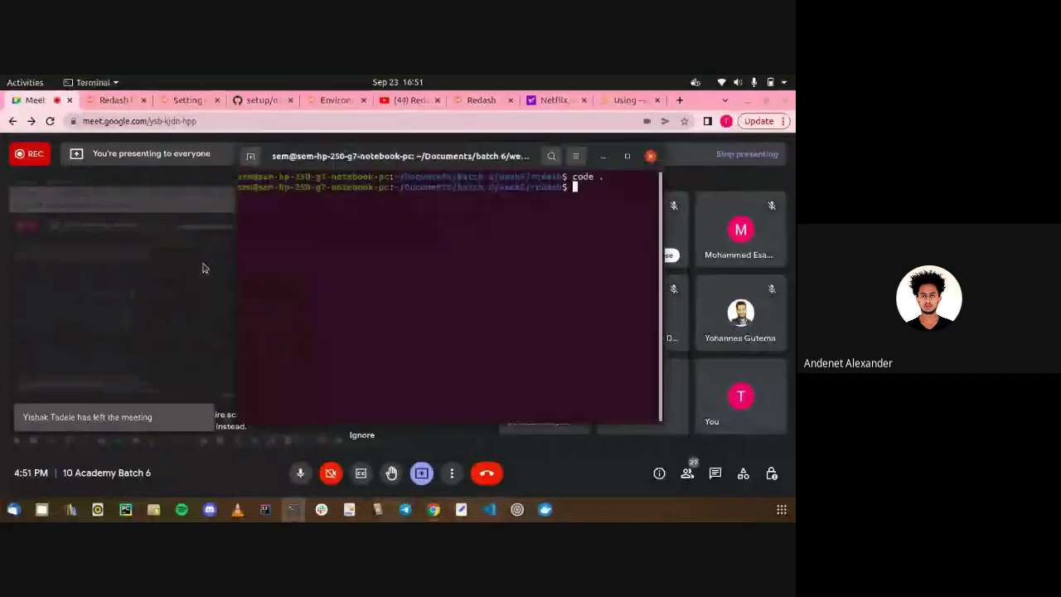
pyautogui.hotkey('alt', 'Tab')
pyautogui.hotkey('alt', 'Tab')
pyautogui.hotkey('alt', 'Tab')
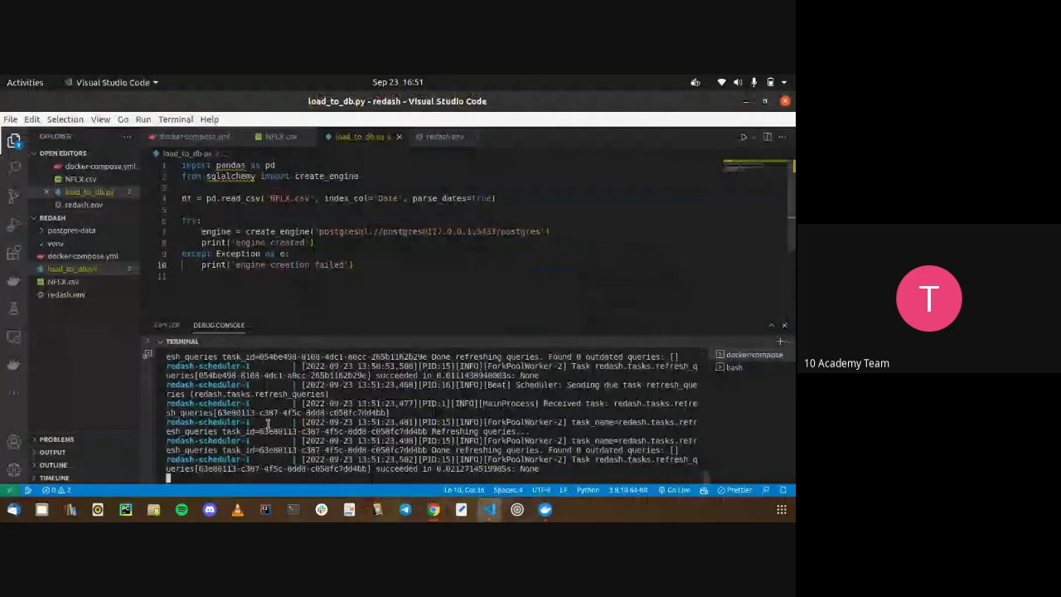
# Raise the speaker volume during the Google Meet call, then come back to load_to_db.py
pyautogui.hotkey('alt', 'Tab')
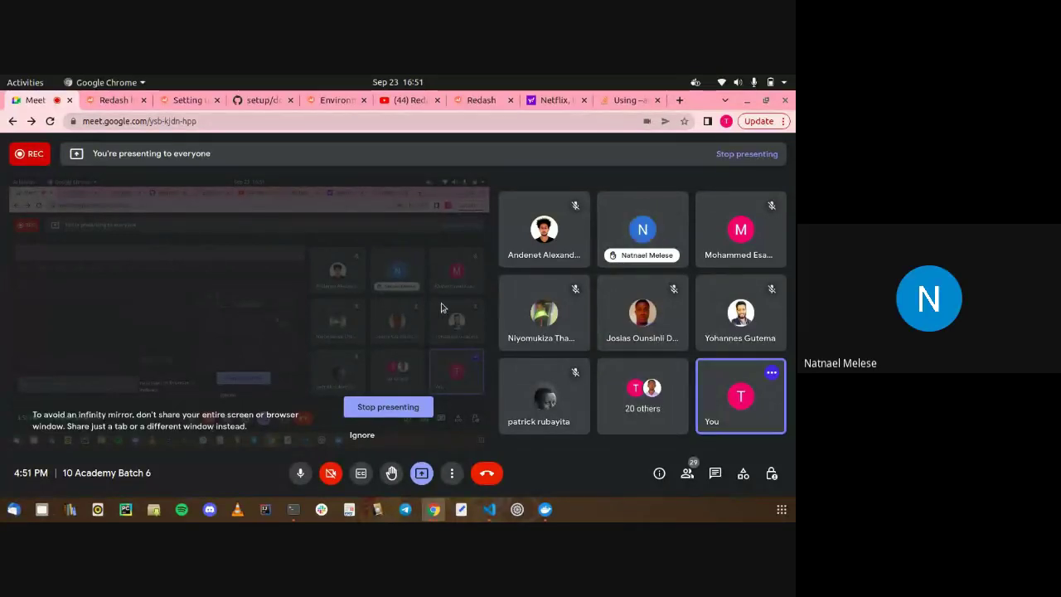
pyautogui.press('XF86AudioRaiseVolume')
pyautogui.hotkey('alt', 'Tab')
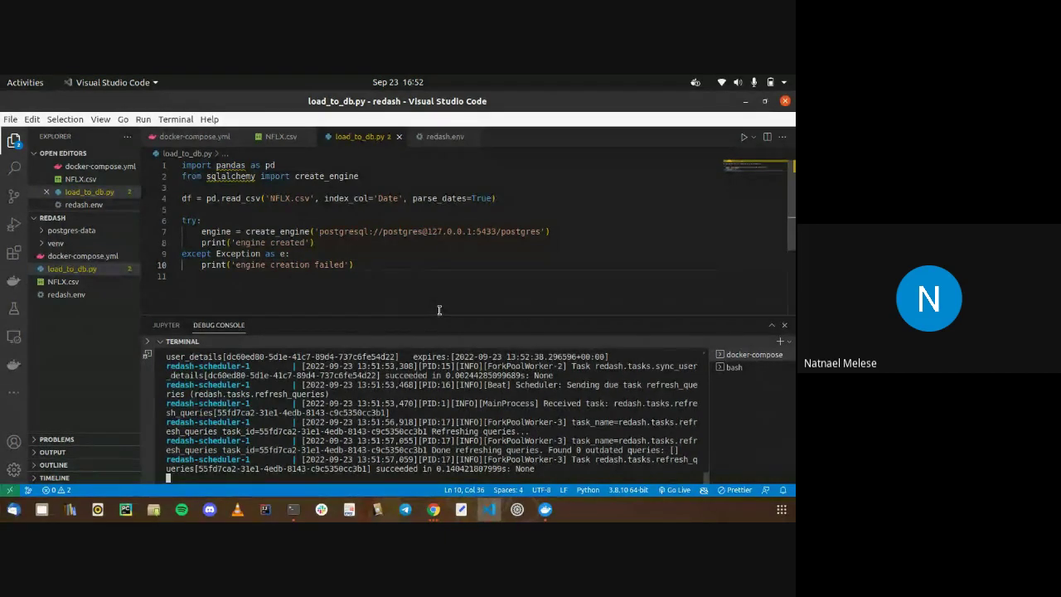
pyautogui.click(437, 139)
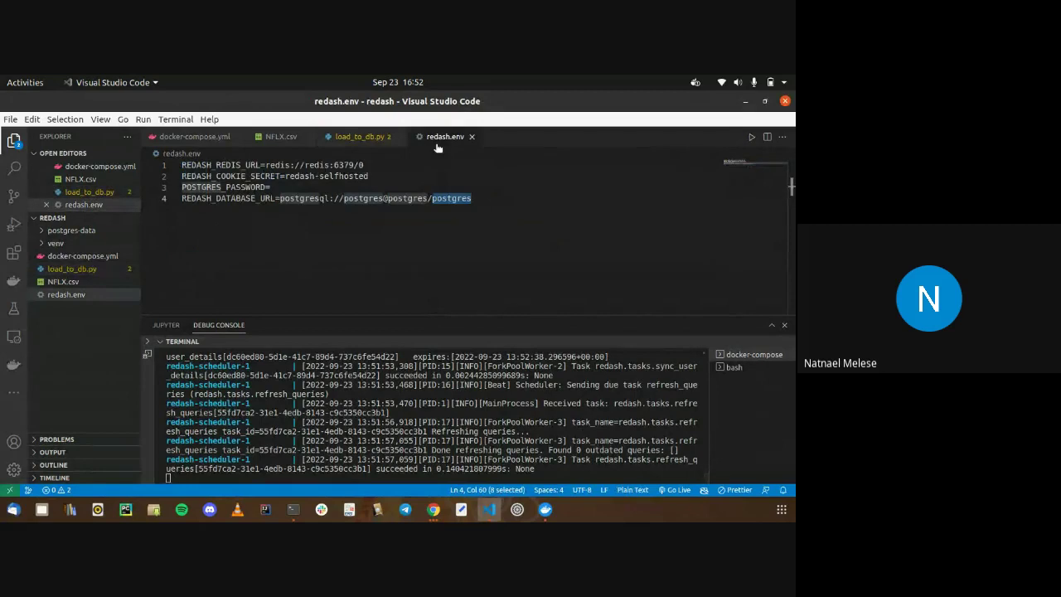
pyautogui.click(363, 138)
pyautogui.click(225, 141)
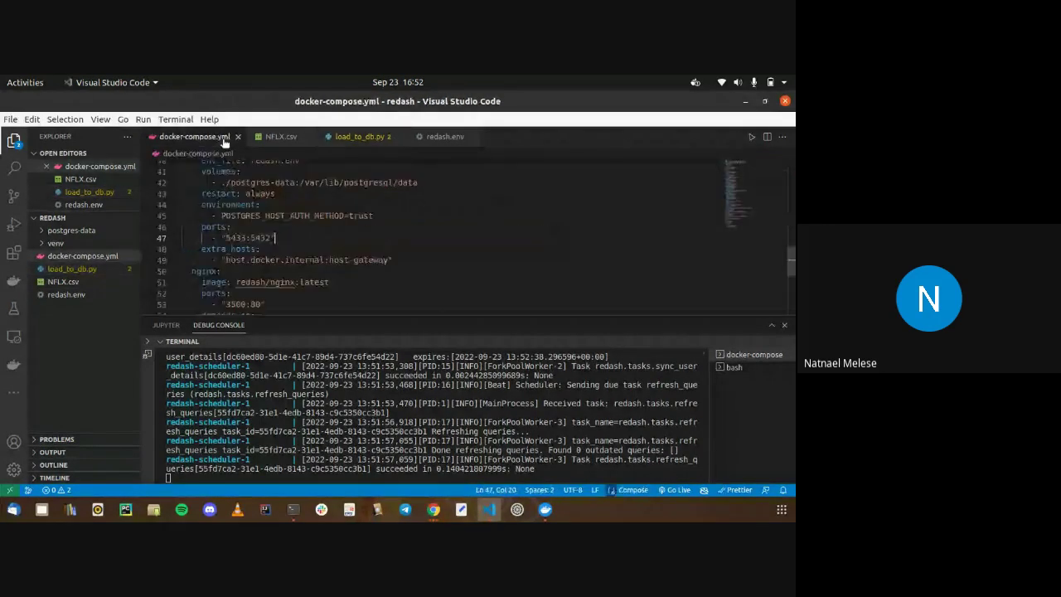
pyautogui.click(303, 244)
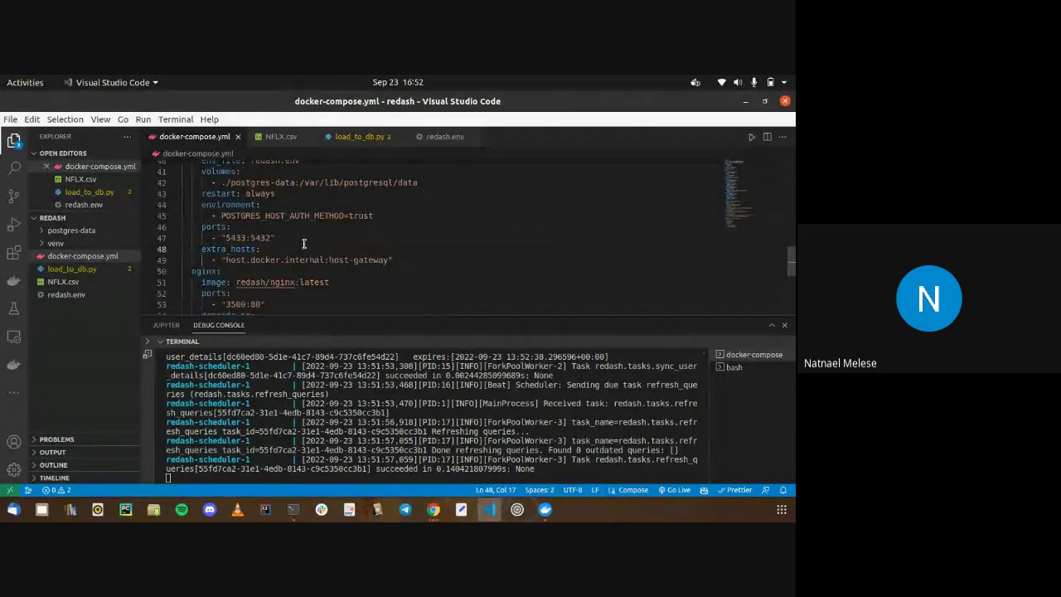
pyautogui.scroll(-1, 304, 244)
pyautogui.click(304, 244)
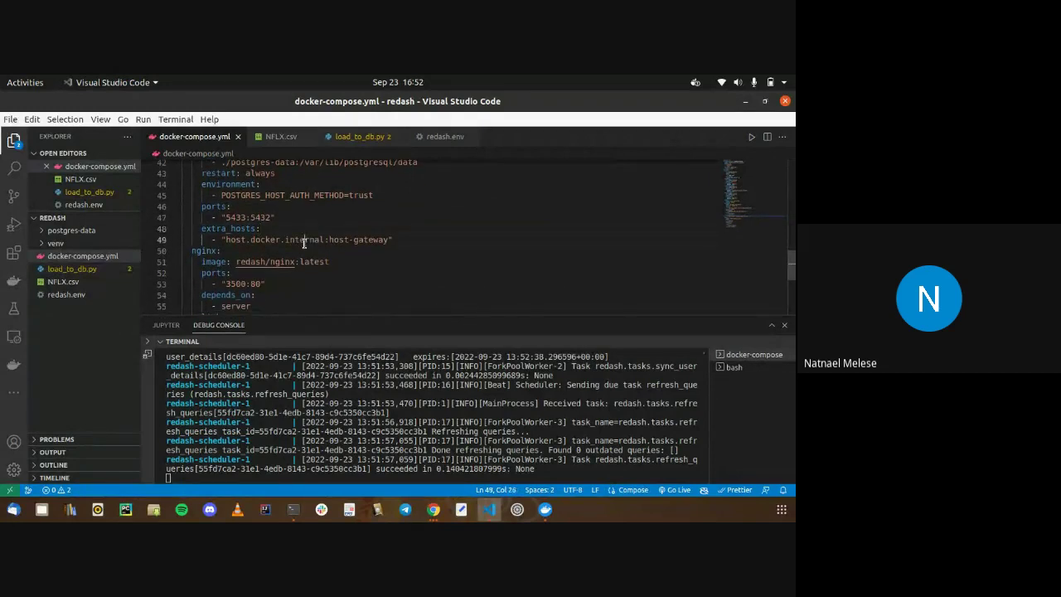
pyautogui.doubleClick(304, 241)
pyautogui.moveTo(303, 241); pyautogui.dragTo(258, 240)
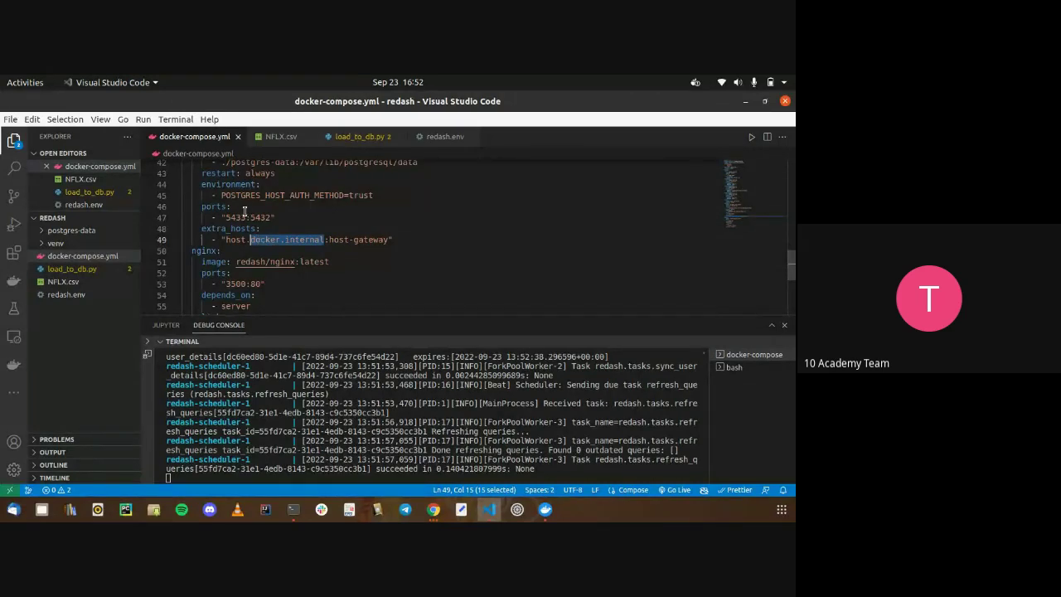
pyautogui.click(244, 213)
pyautogui.doubleClick(243, 214)
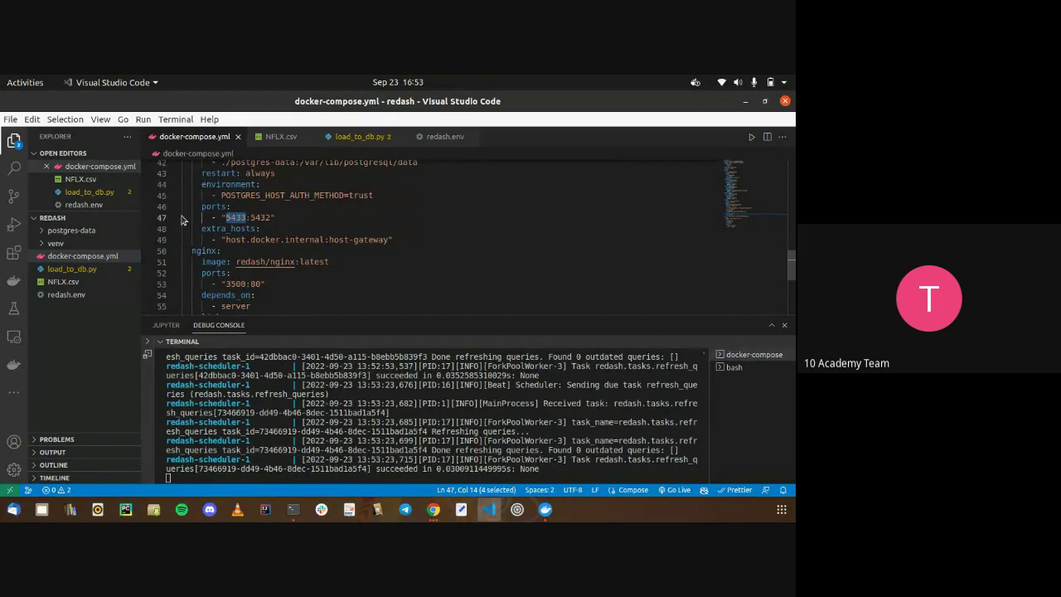
pyautogui.click(287, 240)
pyautogui.keyDown('shift'); pyautogui.click(211, 224); pyautogui.keyUp('shift')
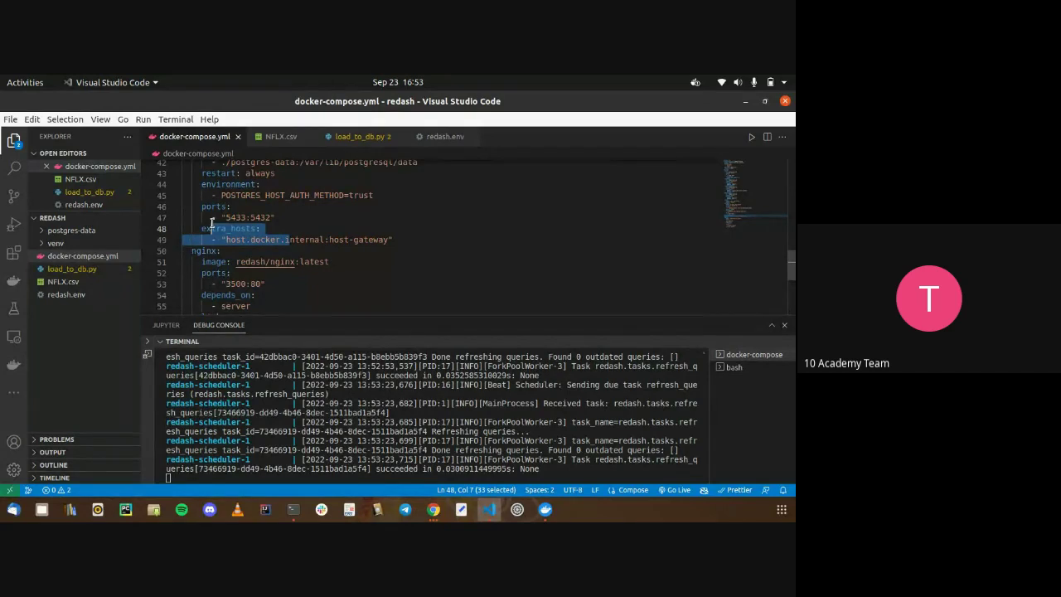
pyautogui.tripleClick(212, 224)
pyautogui.moveTo(211, 224)
pyautogui.mouseDown()
pyautogui.moveTo(234, 239)
pyautogui.moveTo(217, 240)
pyautogui.mouseUp()
pyautogui.click(381, 138)
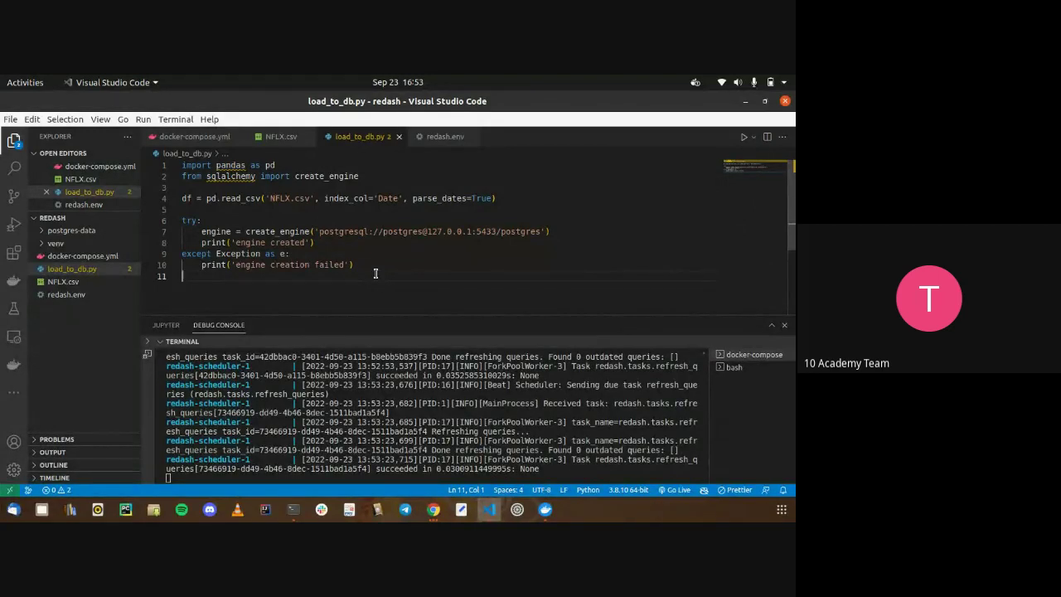
# Add an empty line at the end of load_to_db.py and switch the terminal panel to bash
pyautogui.press('Return')
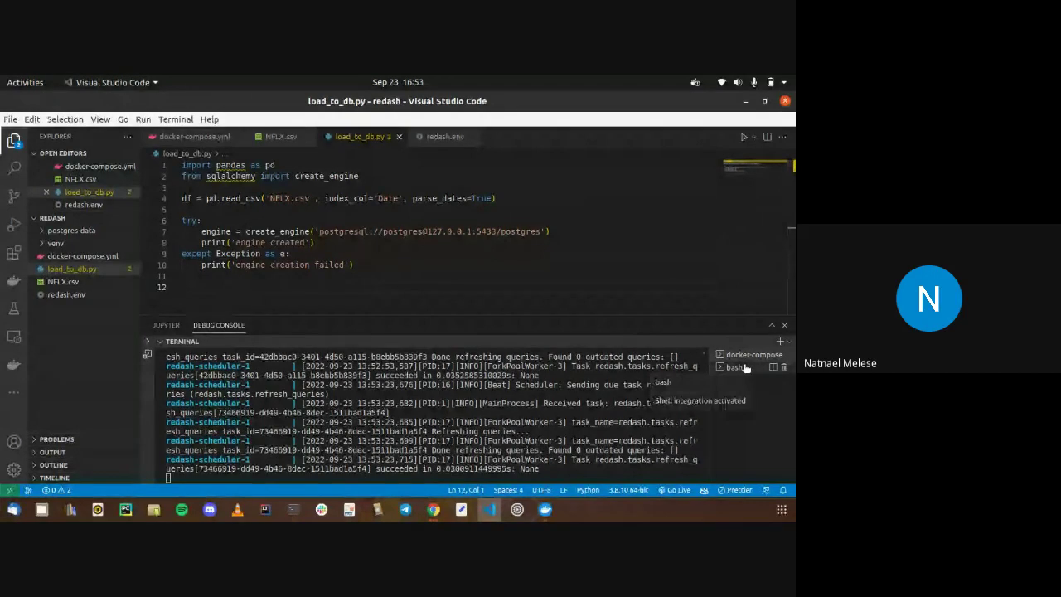
pyautogui.click(734, 367)
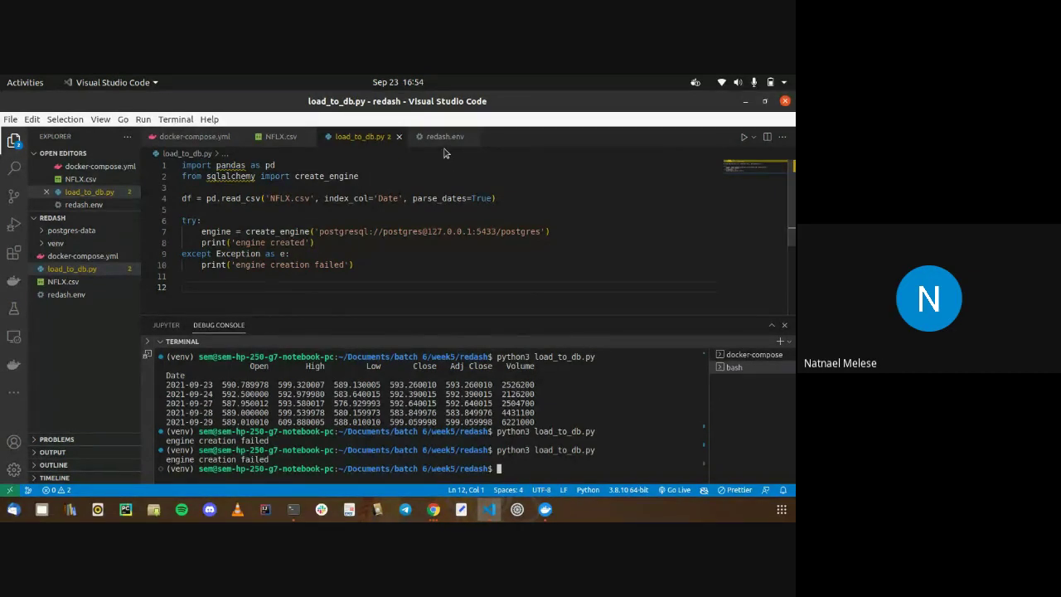
# Open docker-compose.yml and scroll up to the top of the file
pyautogui.click(193, 135)
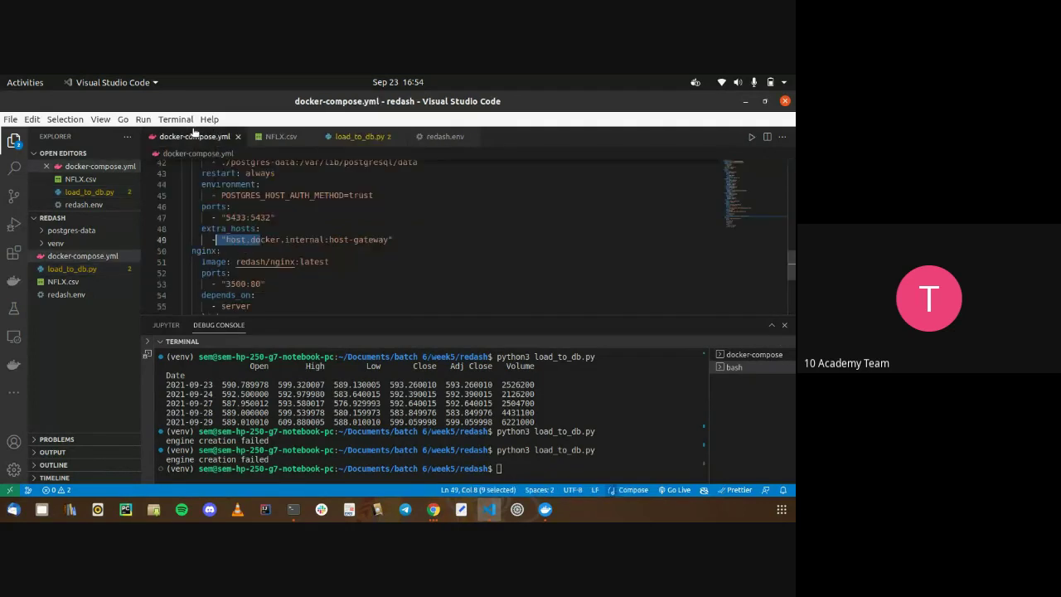
pyautogui.scroll(-2, 268, 246)
pyautogui.click(289, 276)
pyautogui.scroll(2, 290, 276)
pyautogui.scroll(10, 289, 276)
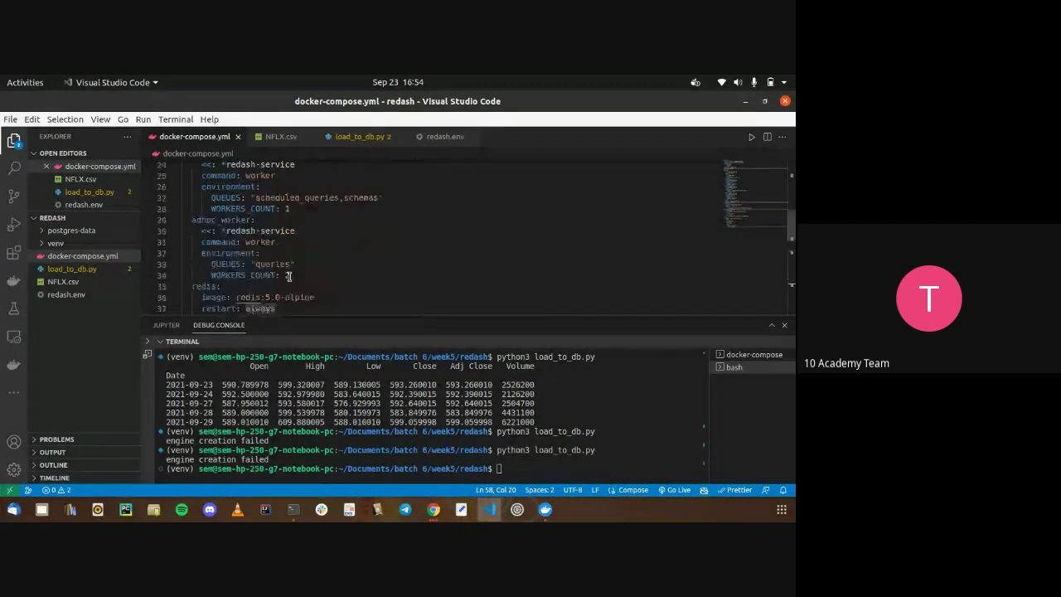
pyautogui.scroll(5, 289, 276)
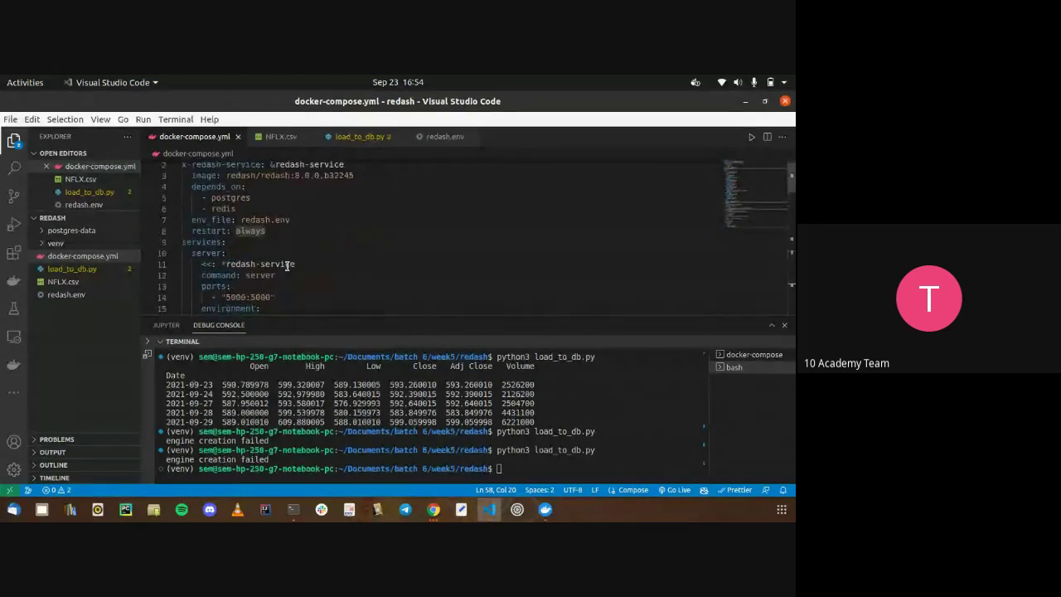
# Mute the microphone in the Google Meet call
pyautogui.click(433, 509)
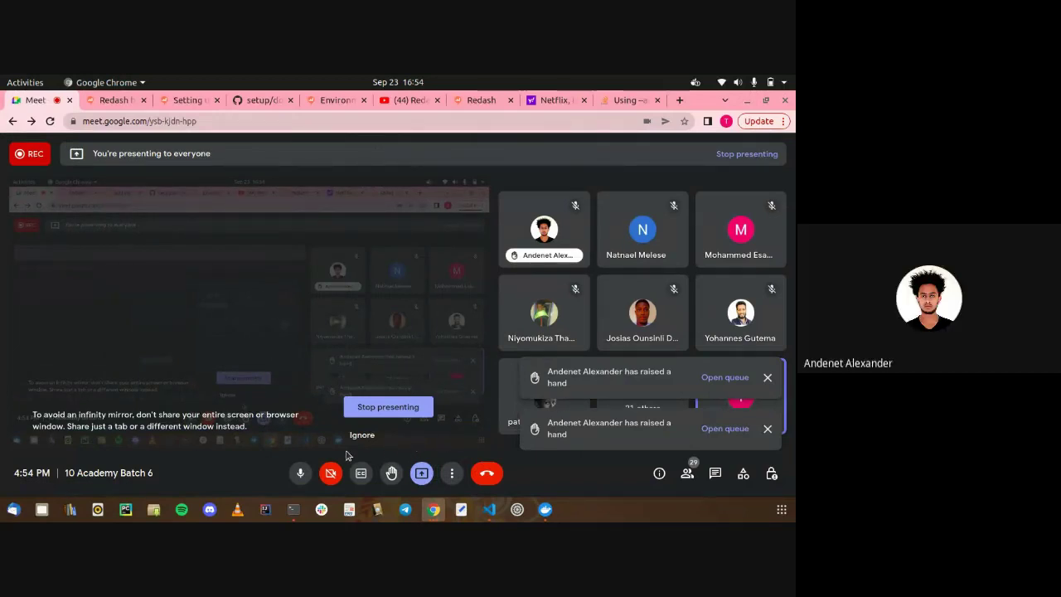
pyautogui.click(300, 473)
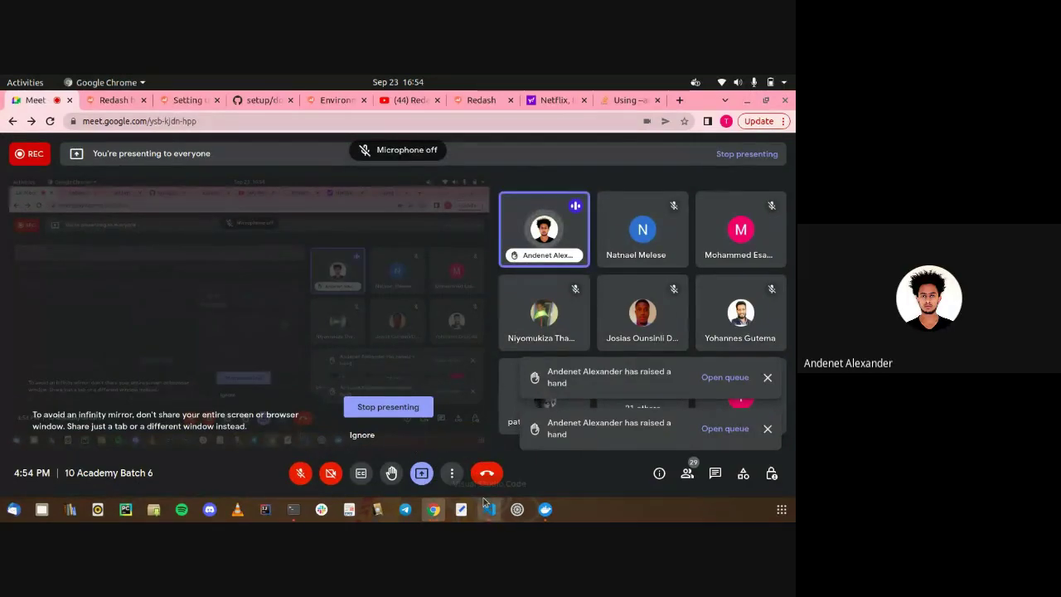
pyautogui.click(488, 508)
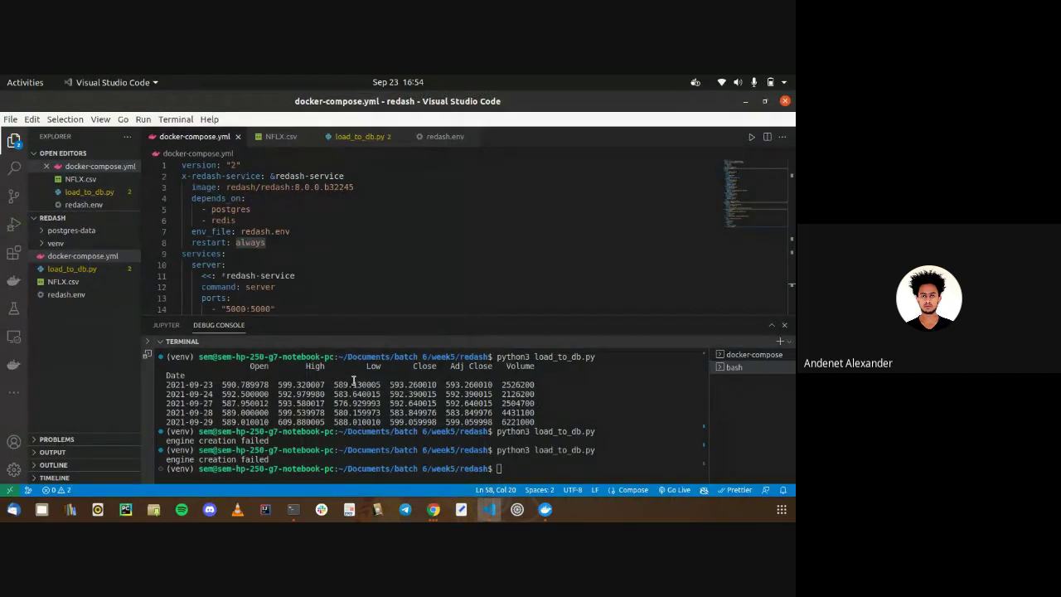
# Scroll docker-compose.yml from the server service down to the nginx service publishing 3500:80
pyautogui.click(286, 267)
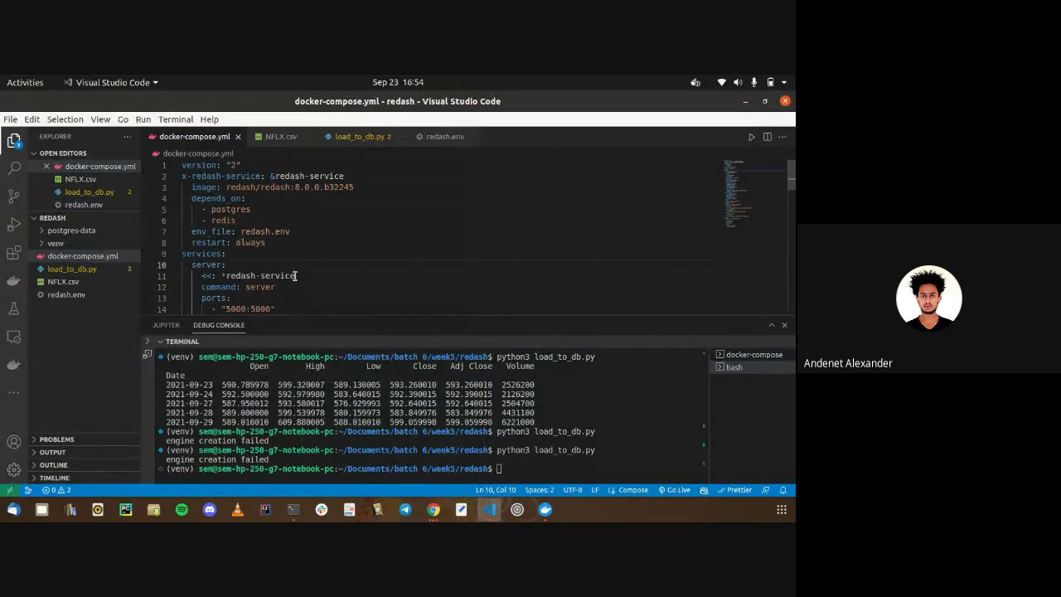
pyautogui.scroll(-1, 294, 276)
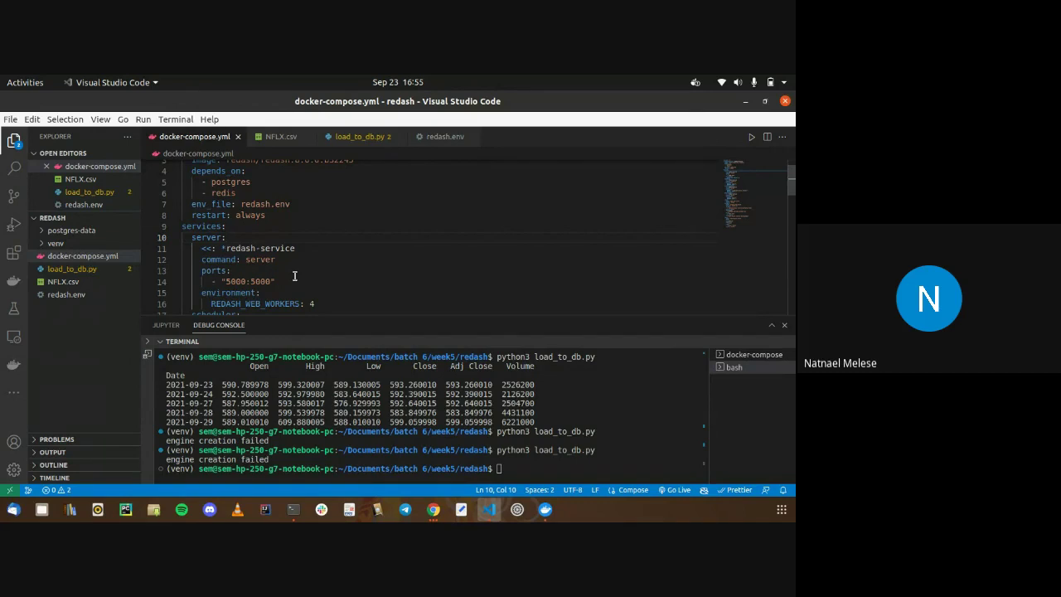
pyautogui.scroll(-10, 295, 276)
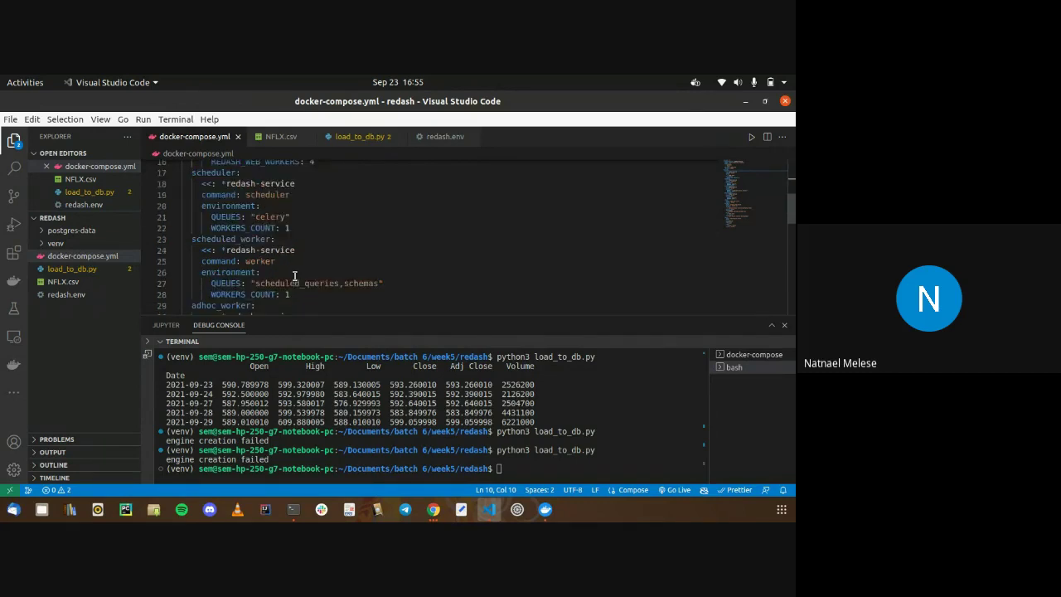
pyautogui.scroll(-4, 294, 276)
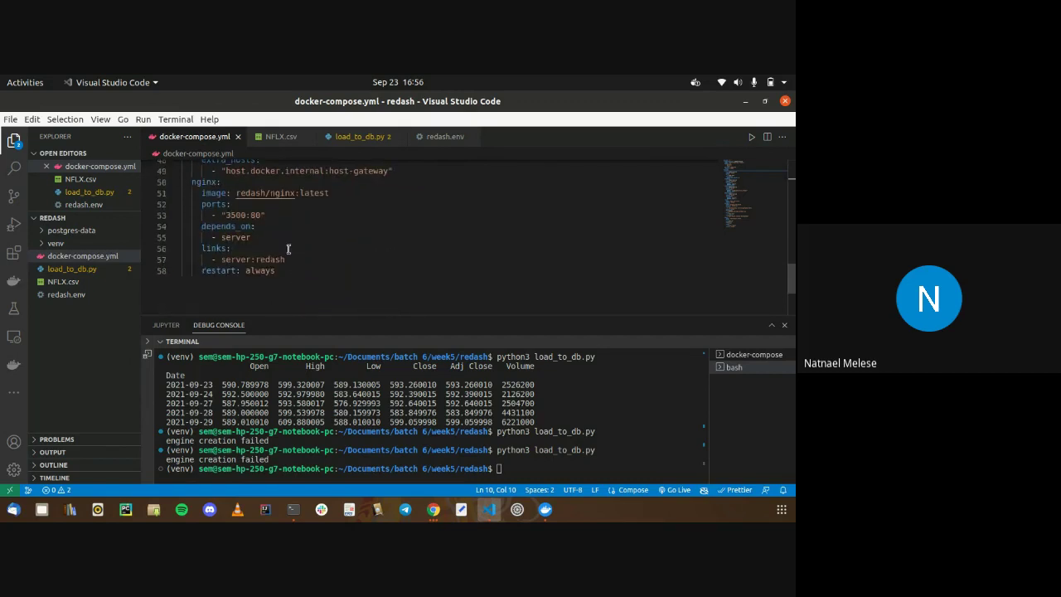
# Rerun python3 load_to_db.py in the bash terminal; it still prints engine creation failed
pyautogui.click(348, 138)
pyautogui.click(408, 245)
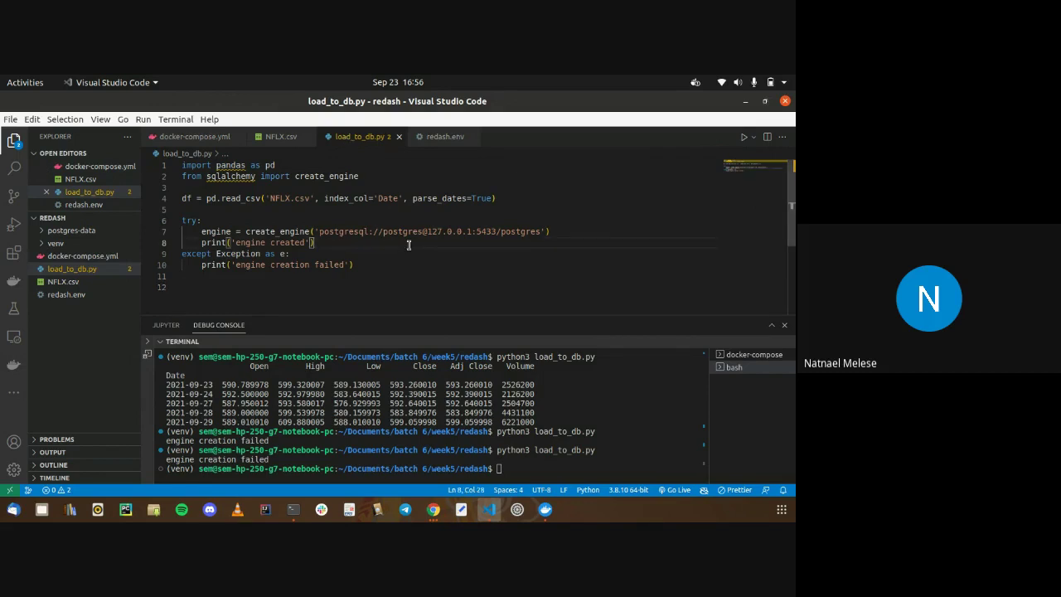
pyautogui.click(504, 412)
pyautogui.press('Up')
pyautogui.press('Return')
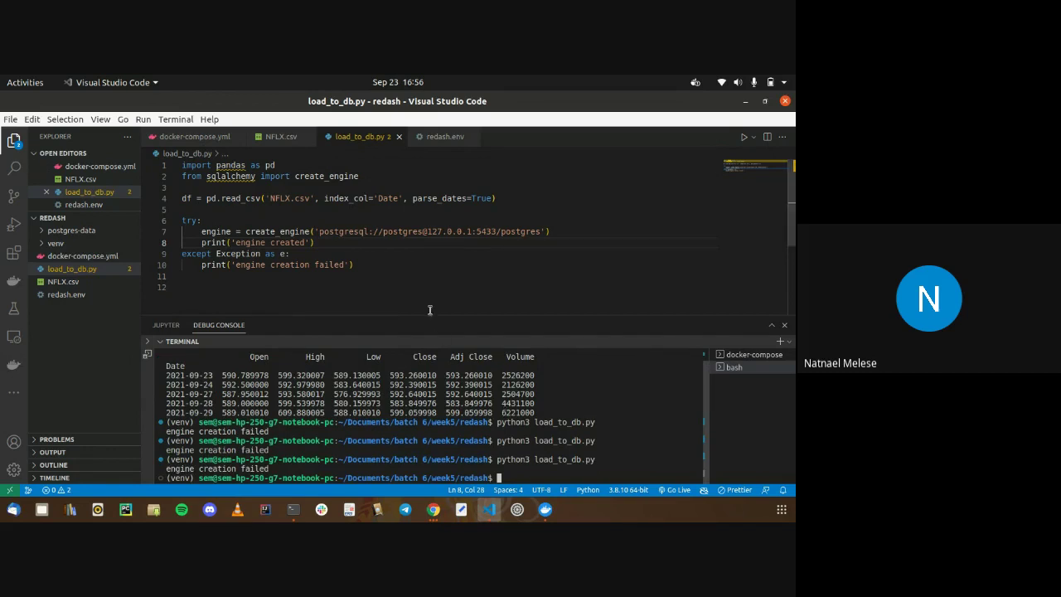
# Look through the docker-compose container logs and docker-compose.yml, then return to the bash session
pyautogui.click(738, 353)
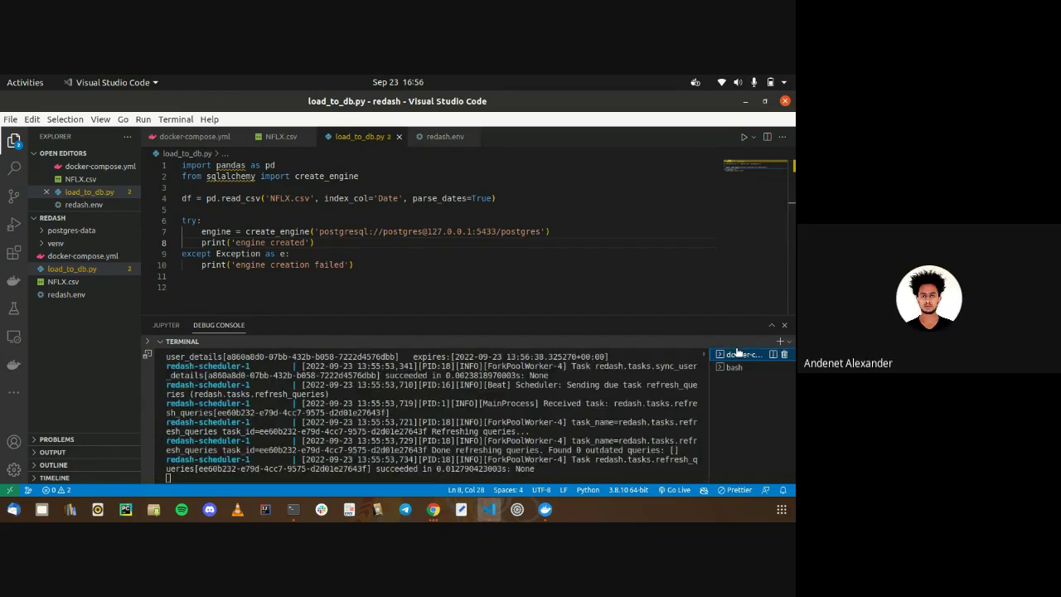
pyautogui.scroll(5, 630, 387)
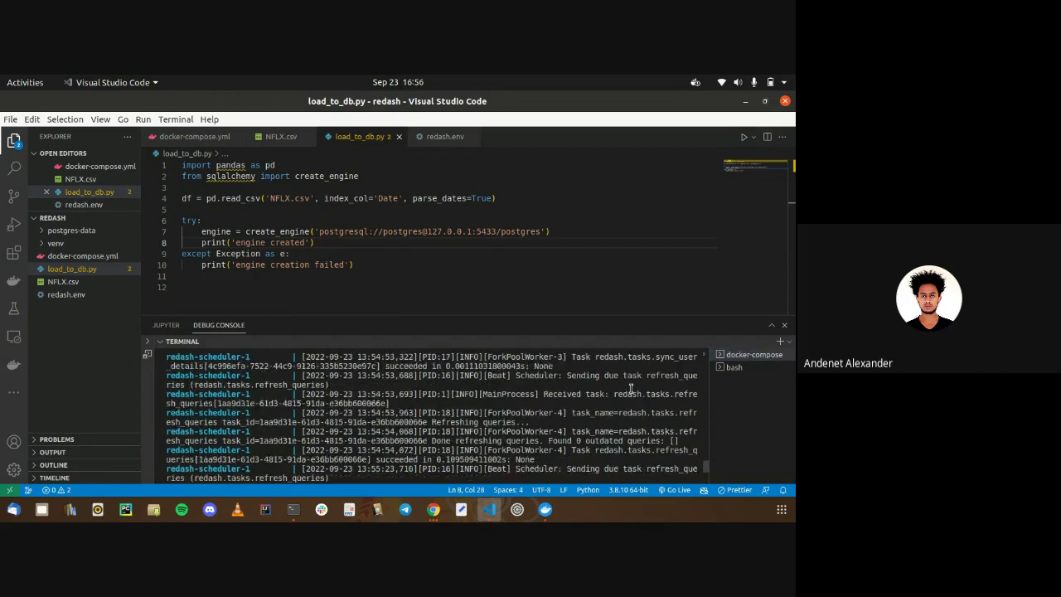
pyautogui.scroll(6, 631, 389)
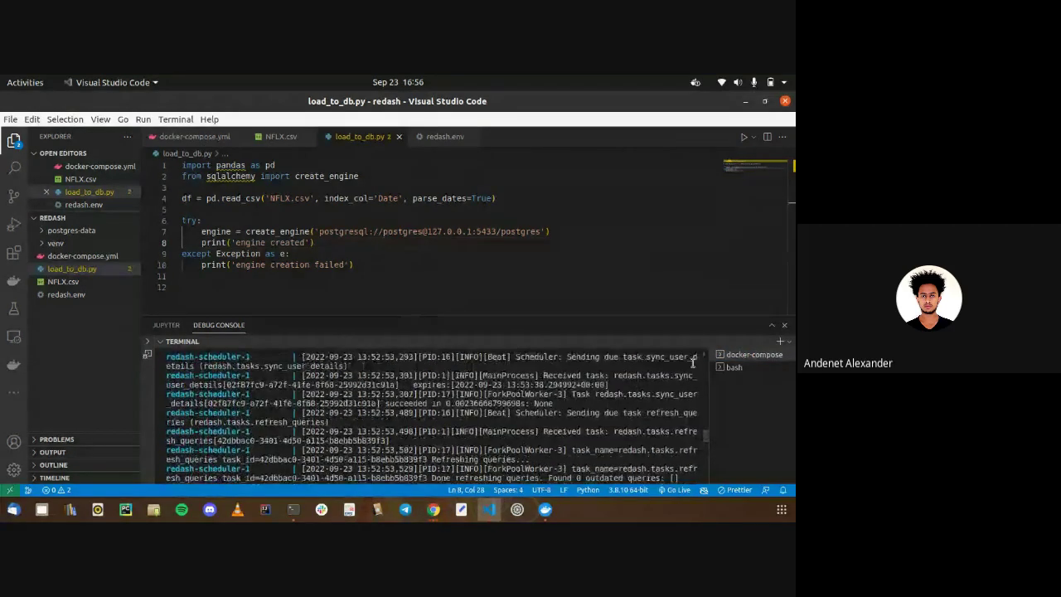
pyautogui.scroll(-10, 639, 402)
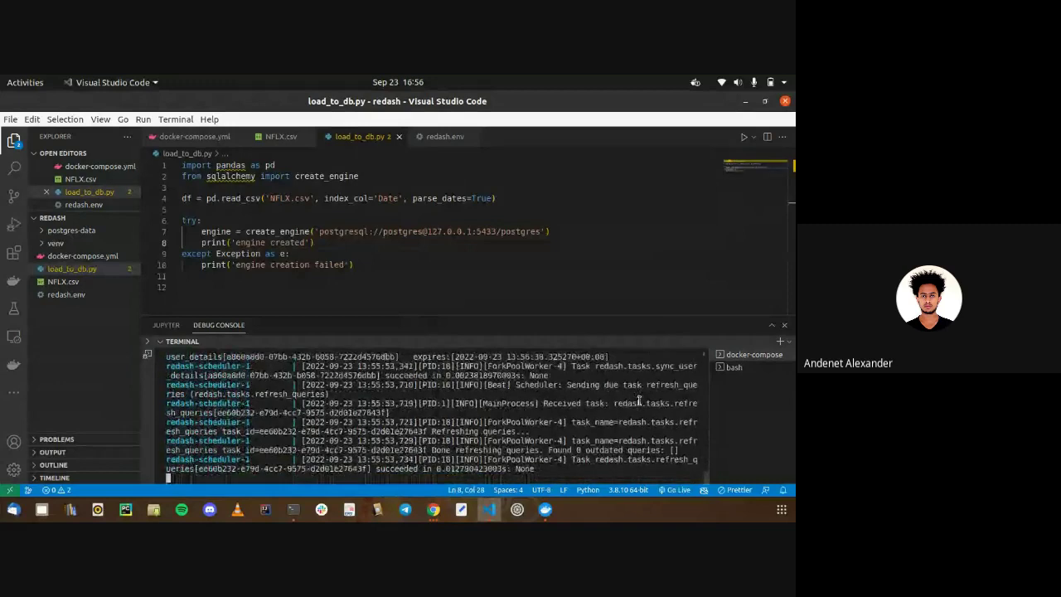
pyautogui.click(83, 255)
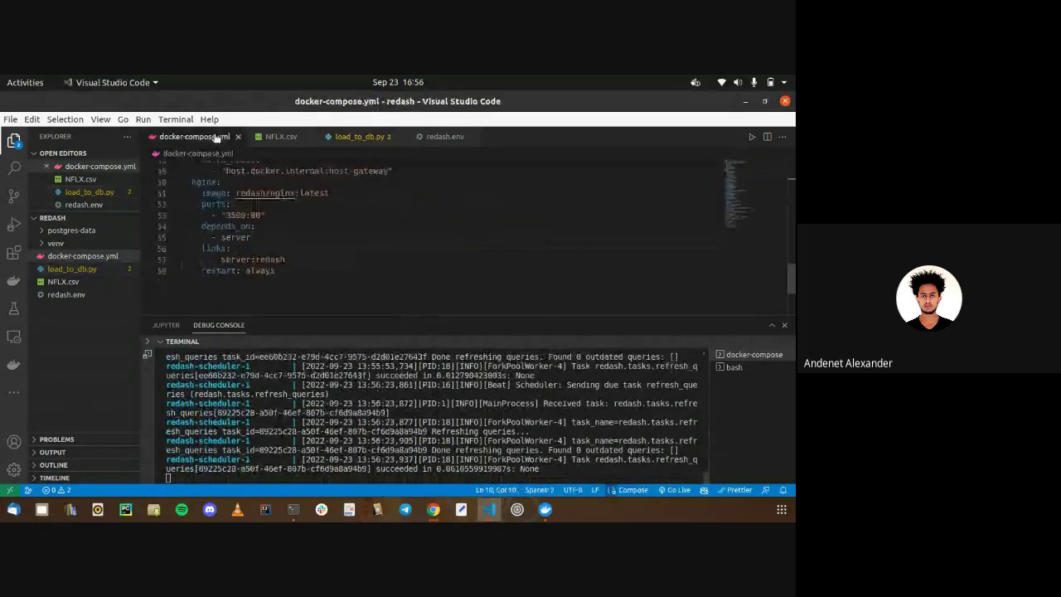
pyautogui.click(733, 366)
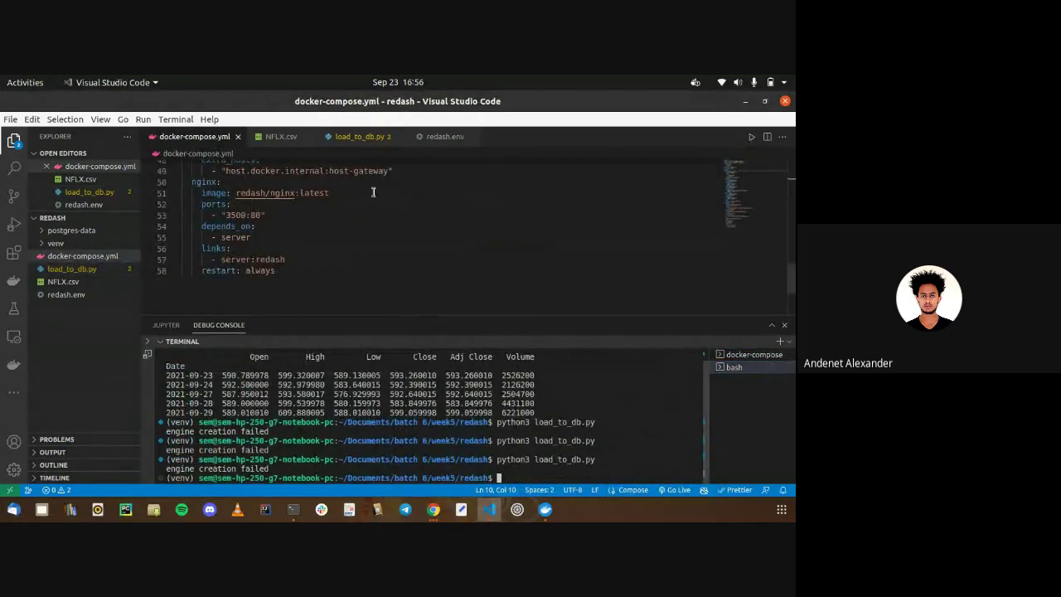
# Turn the microphone back on in the Google Meet call
pyautogui.click(433, 509)
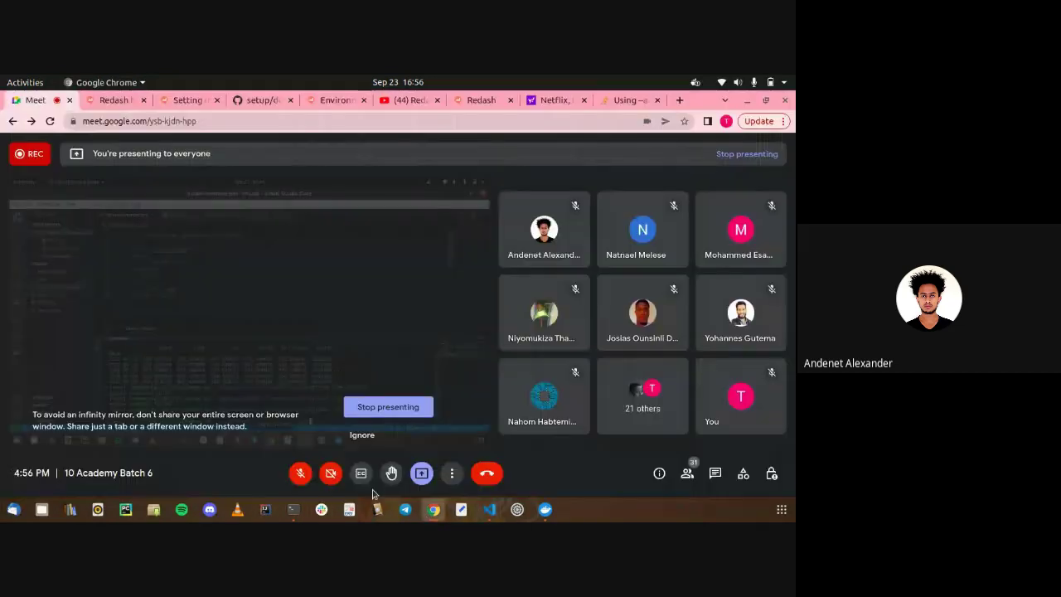
pyautogui.click(300, 474)
pyautogui.hotkey('alt', 'Tab')
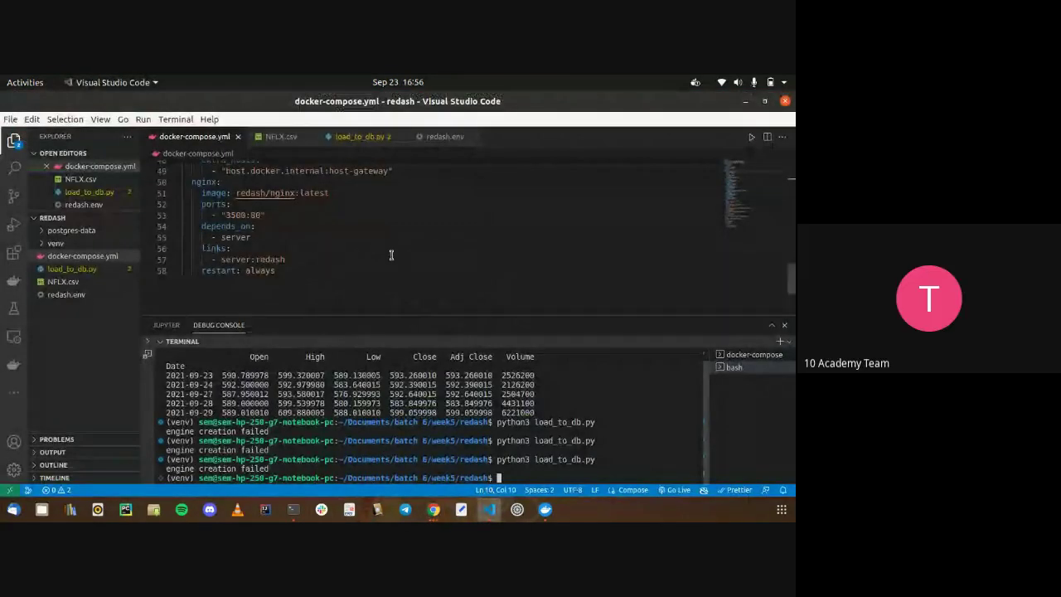
# Scroll docker-compose.yml to the postgres 5433:5432 ports, check the logs, and rerun load_to_db.py
pyautogui.scroll(2, 391, 255)
pyautogui.click(391, 254)
pyautogui.scroll(2, 392, 254)
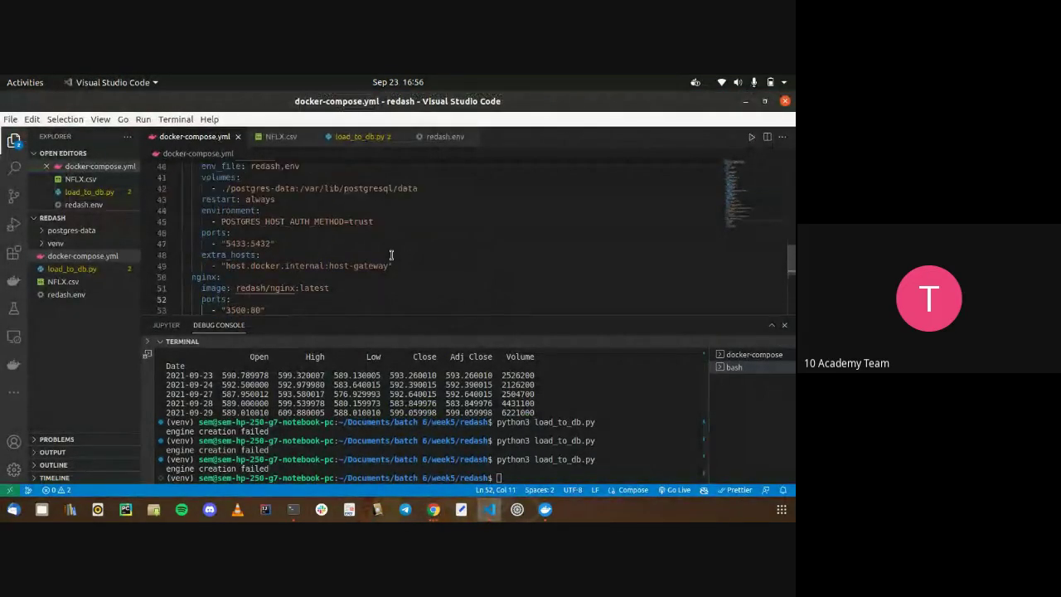
pyautogui.click(744, 357)
pyautogui.click(734, 367)
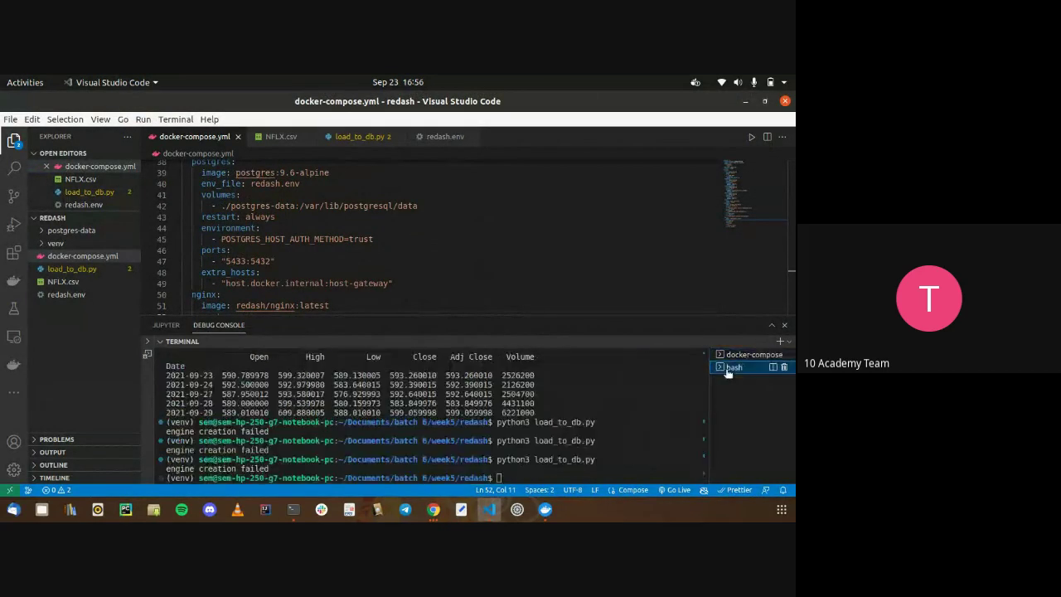
pyautogui.press('Up')
pyautogui.press('Return')
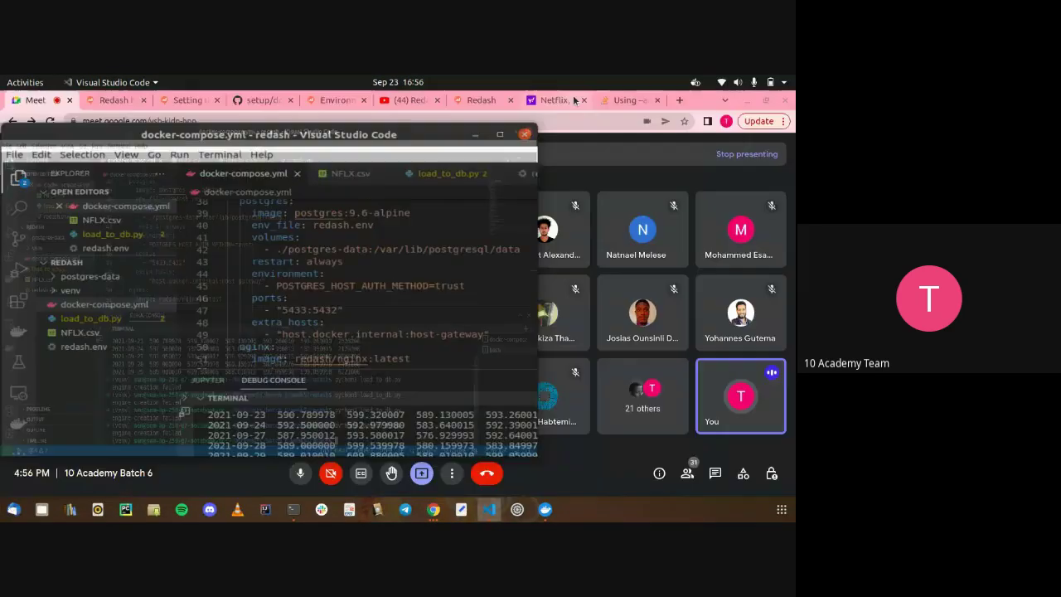
# In the terminal, move up to the week5 folder and list its project folders
pyautogui.moveTo(575, 100); pyautogui.dragTo(4, 207)
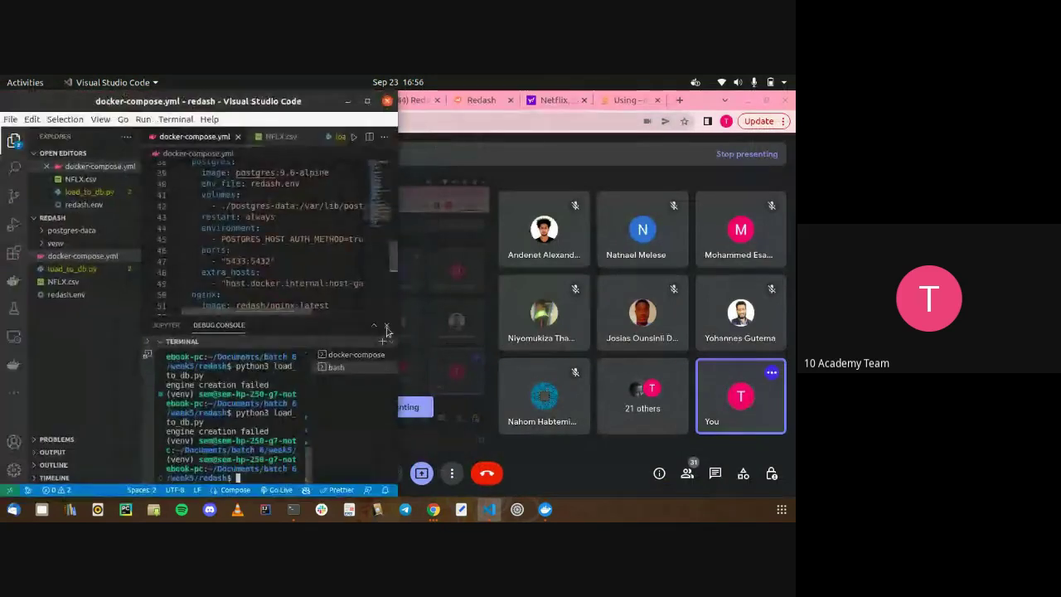
pyautogui.write('cd ..')
pyautogui.press('Return')
pyautogui.write('ls')
pyautogui.press('Return')
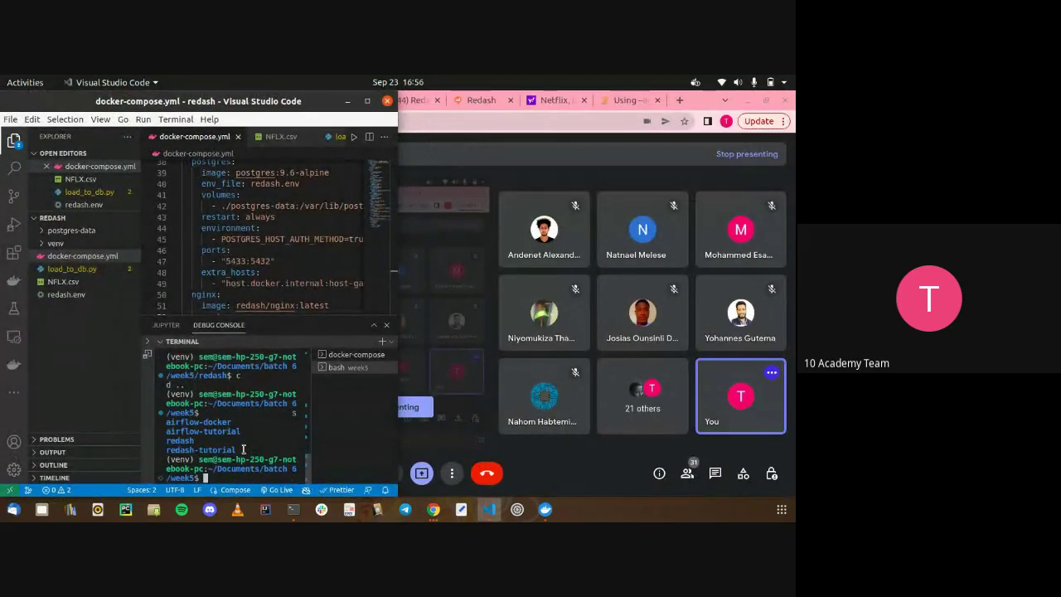
pyautogui.write('cd red')
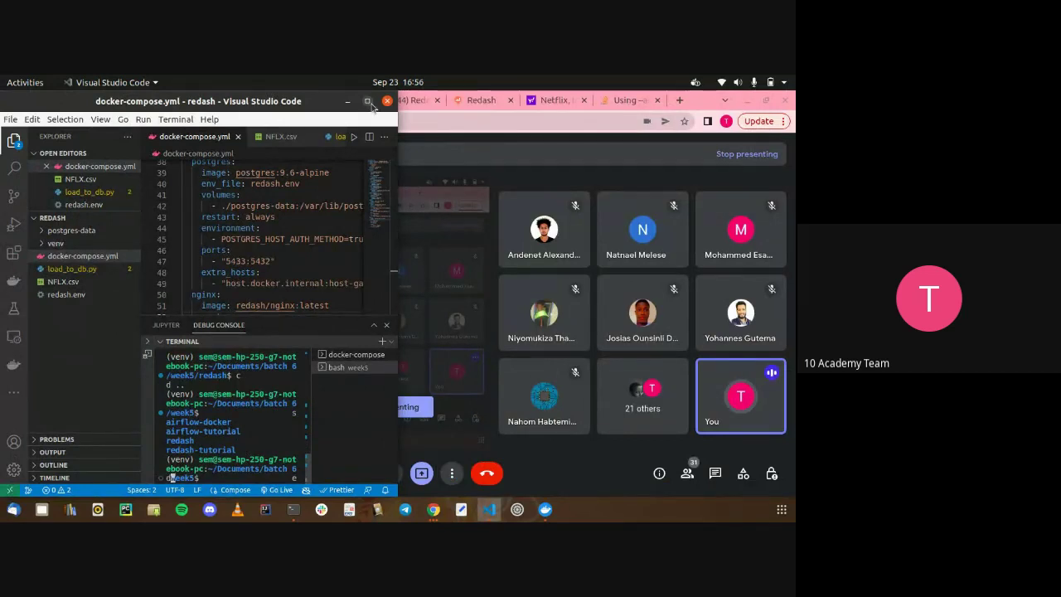
pyautogui.press('super+Up')
pyautogui.press('BackSpace')
pyautogui.press('BackSpace')
pyautogui.press('BackSpace')
pyautogui.press('BackSpace')
pyautogui.press('BackSpace')
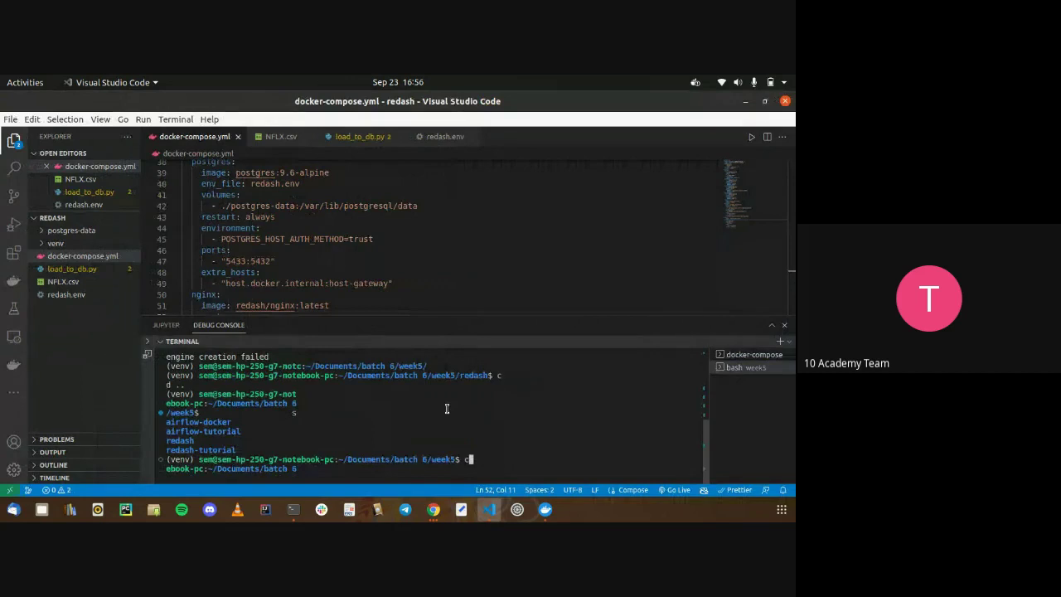
pyautogui.press('BackSpace')
pyautogui.hotkey('ctrl', 'l')
pyautogui.write('ls')
pyautogui.press('Return')
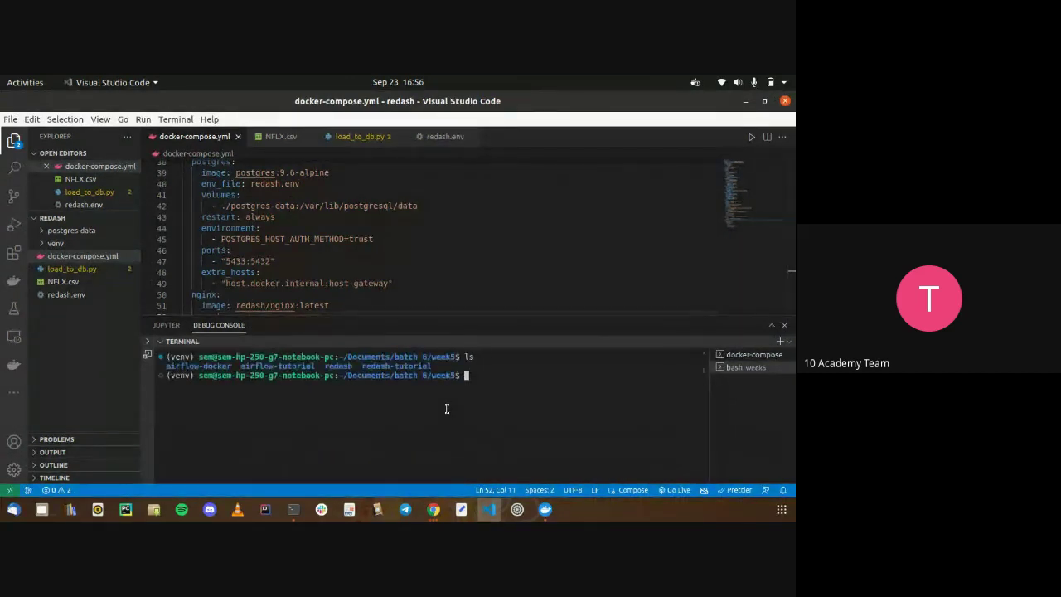
# Enter redash-tutorial and launch it in a new window with code
pyautogui.write('cd redash-')
pyautogui.press('Tab')
pyautogui.press('Return')
pyautogui.write('clear')
pyautogui.press('Return')
pyautogui.write('code .')
pyautogui.press('Return')
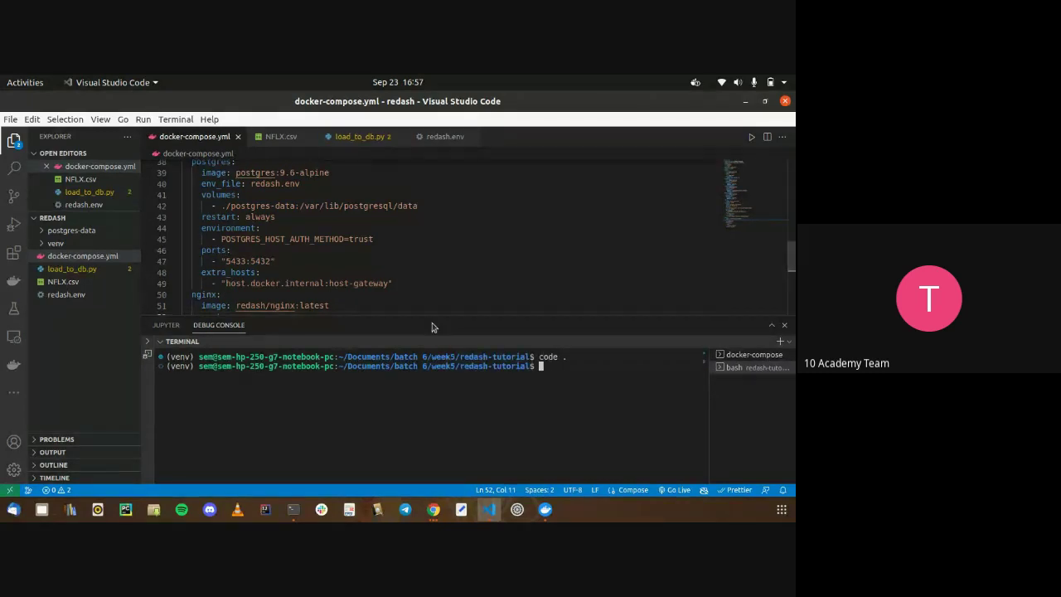
# Tile the redash-tutorial window on the right half and the redash window on the left
pyautogui.doubleClick(451, 110)
pyautogui.press('super+Right')
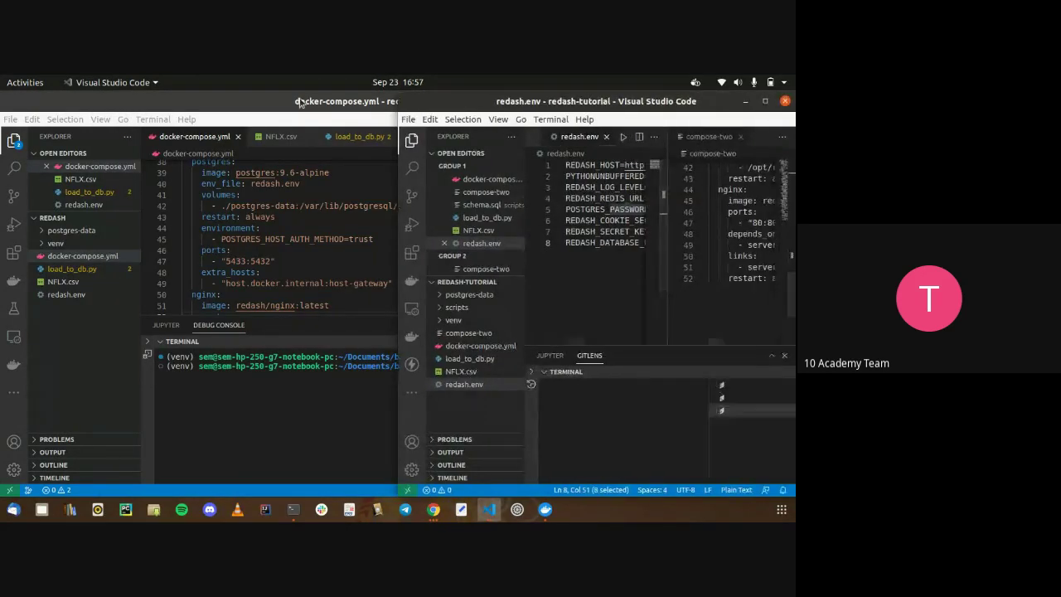
pyautogui.doubleClick(215, 104)
pyautogui.doubleClick(223, 108)
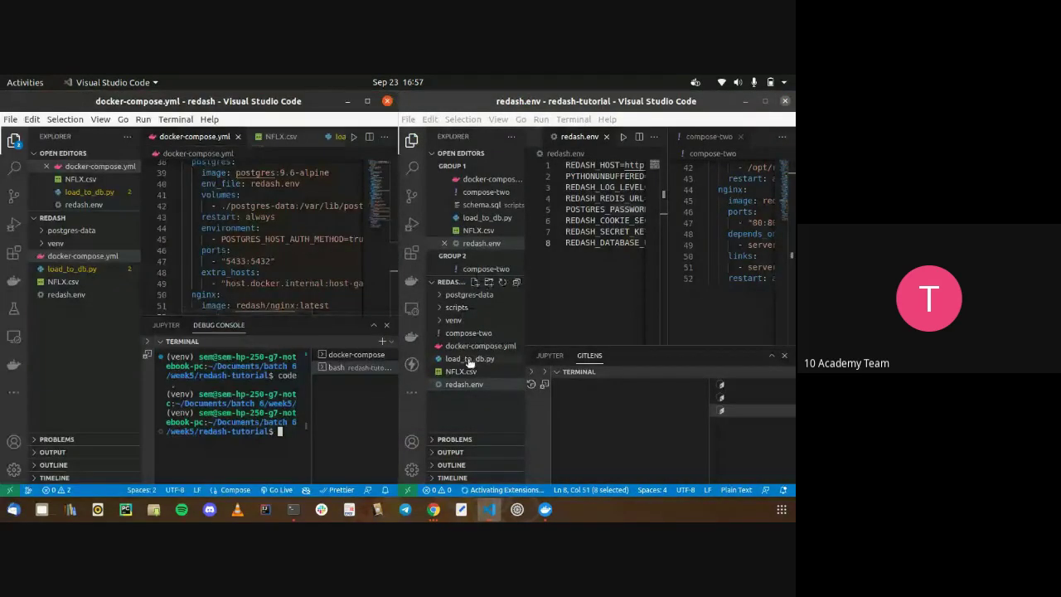
# Open the redash-tutorial load_to_db.py, maximize its window and scroll through the code
pyautogui.click(470, 358)
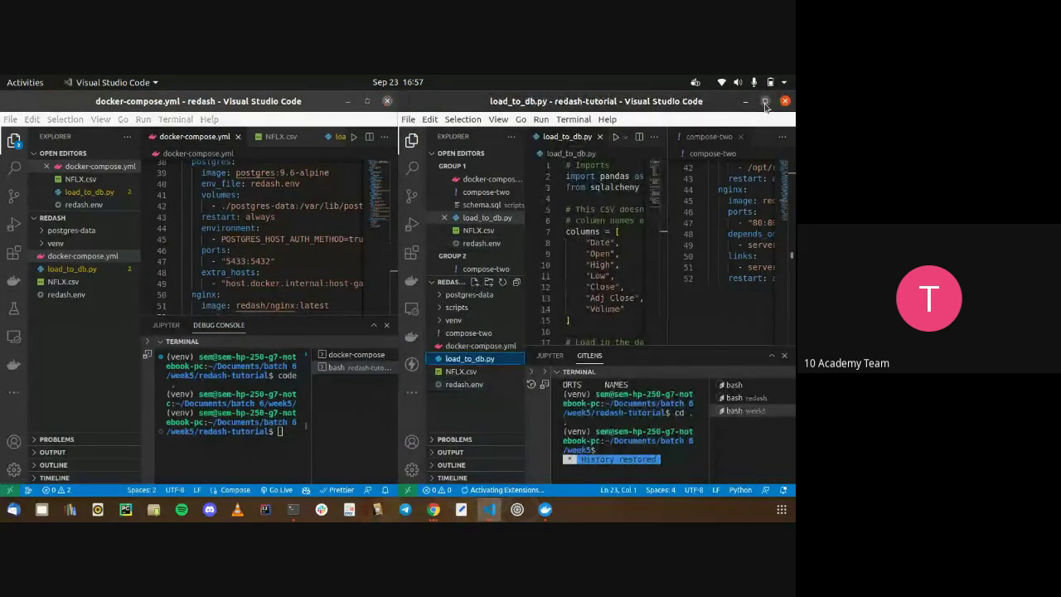
pyautogui.click(763, 101)
pyautogui.scroll(-5, 347, 239)
pyautogui.scroll(-1, 347, 238)
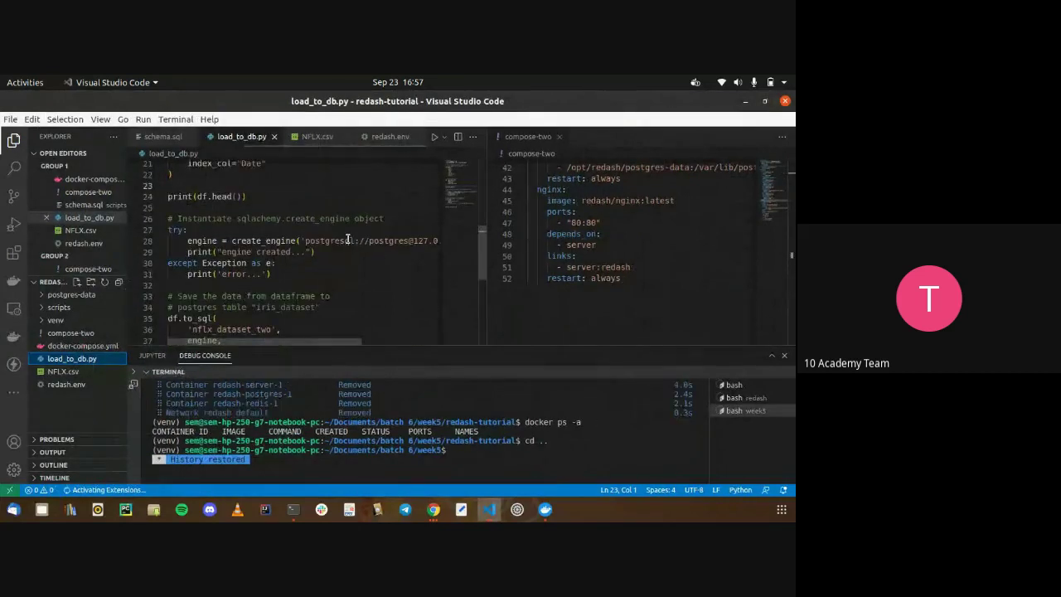
pyautogui.hscroll(3, 347, 239)
pyautogui.hscroll(2, 347, 239)
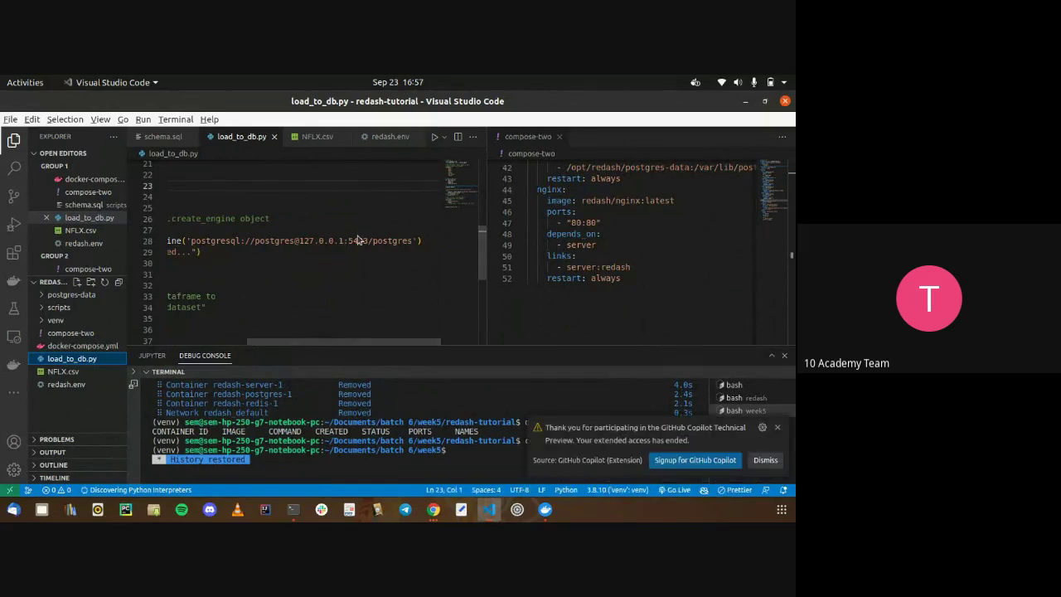
# Bring the redash window forward, maximize it and open its load_to_db.py
pyautogui.hotkey('alt', 'Tab')
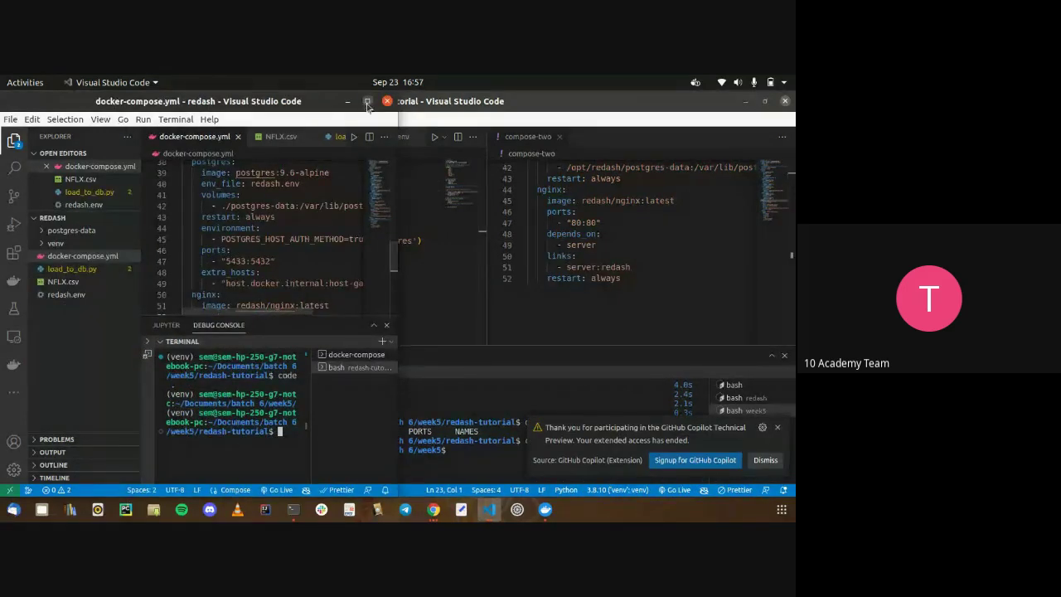
pyautogui.doubleClick(352, 102)
pyautogui.click(360, 137)
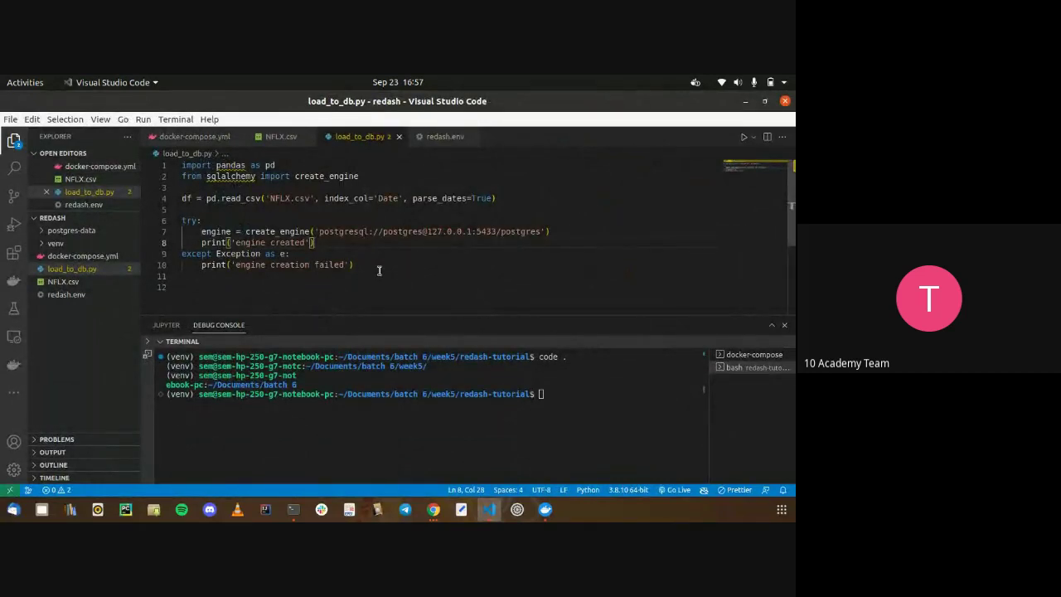
# Back in redash-tutorial, read load_to_db.py's NFLX load into 'nflx_dataset_two' via 127.0.0.1:5433
pyautogui.hotkey('alt', 'Tab')
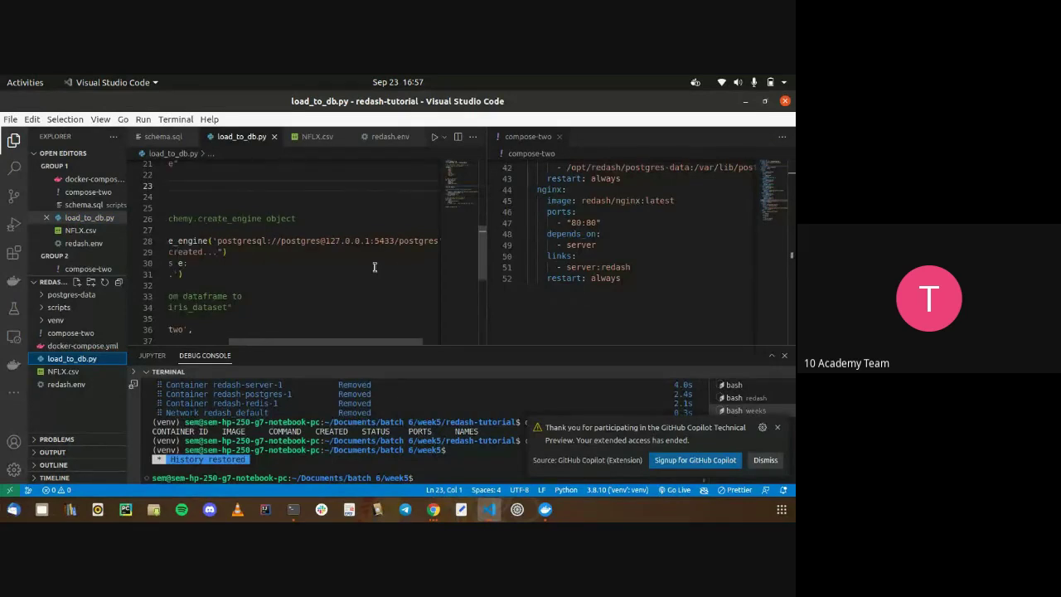
pyautogui.hscroll(-3, 374, 267)
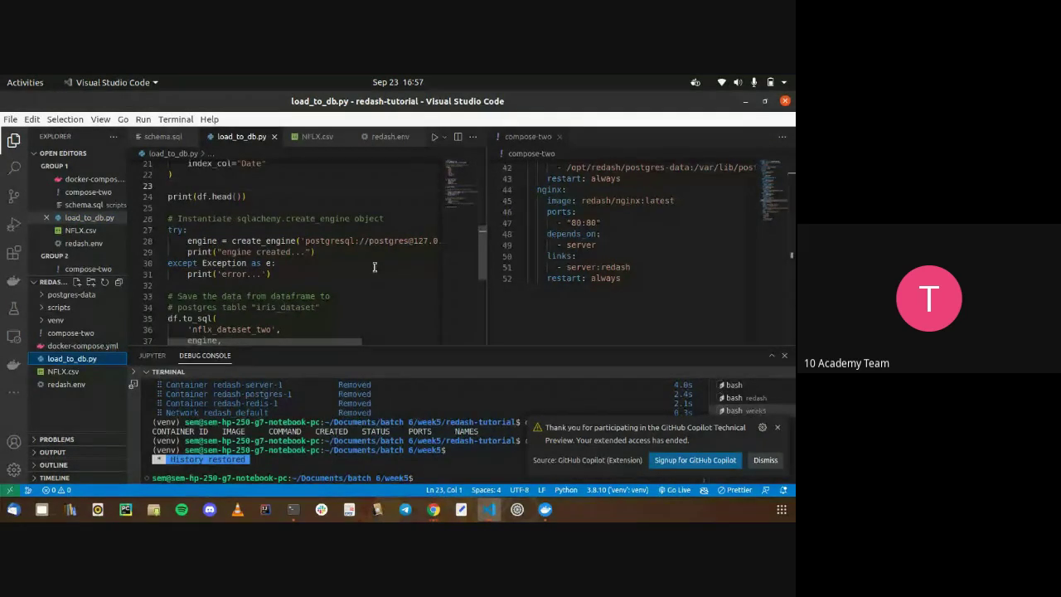
pyautogui.scroll(5, 374, 267)
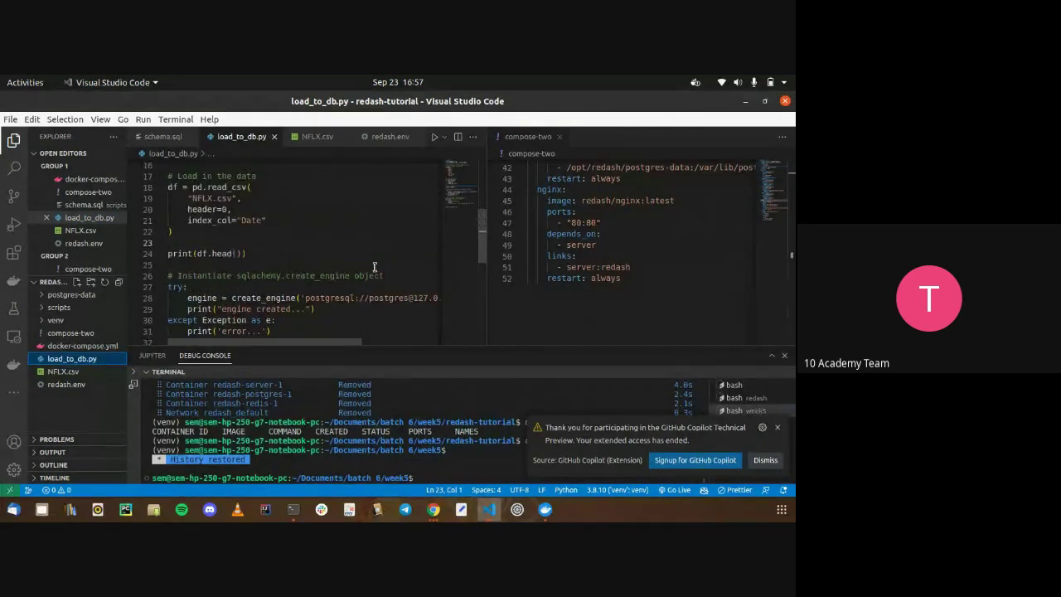
pyautogui.scroll(-4, 374, 267)
pyautogui.scroll(-1, 375, 267)
pyautogui.hscroll(3, 375, 266)
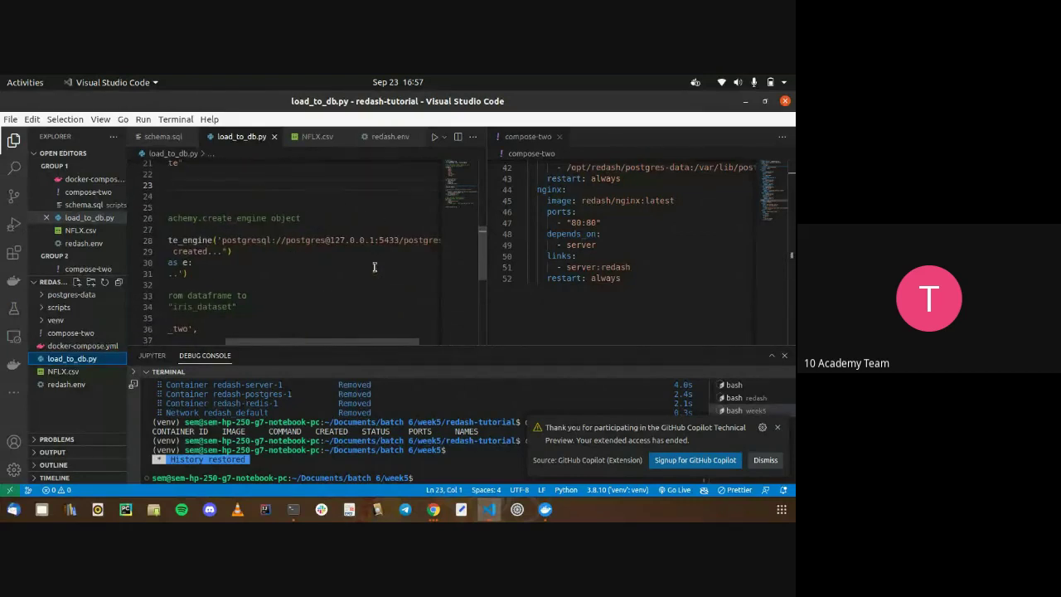
pyautogui.hscroll(-3, 375, 267)
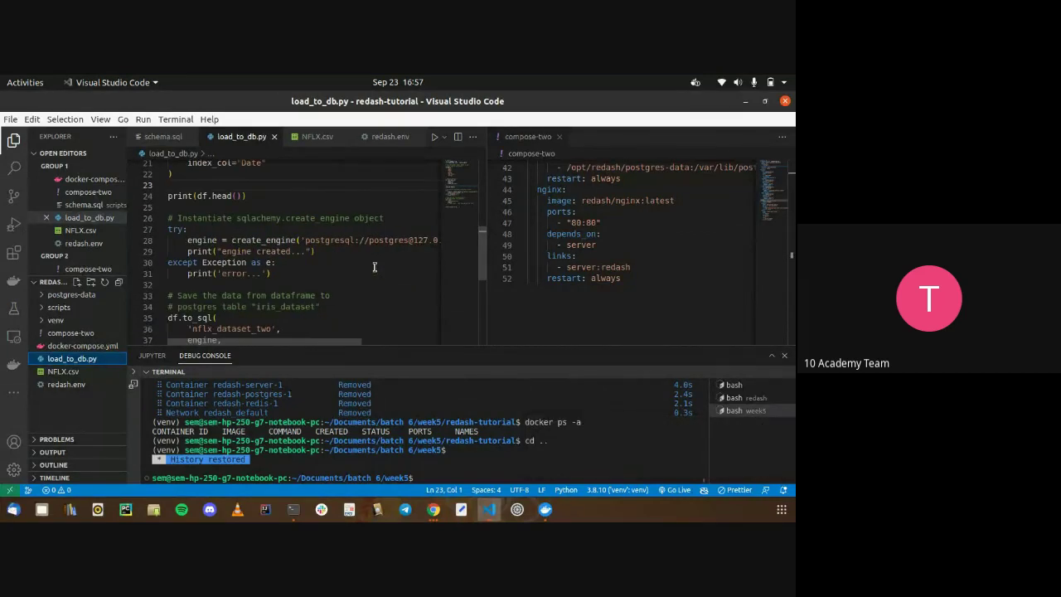
pyautogui.hscroll(3, 375, 267)
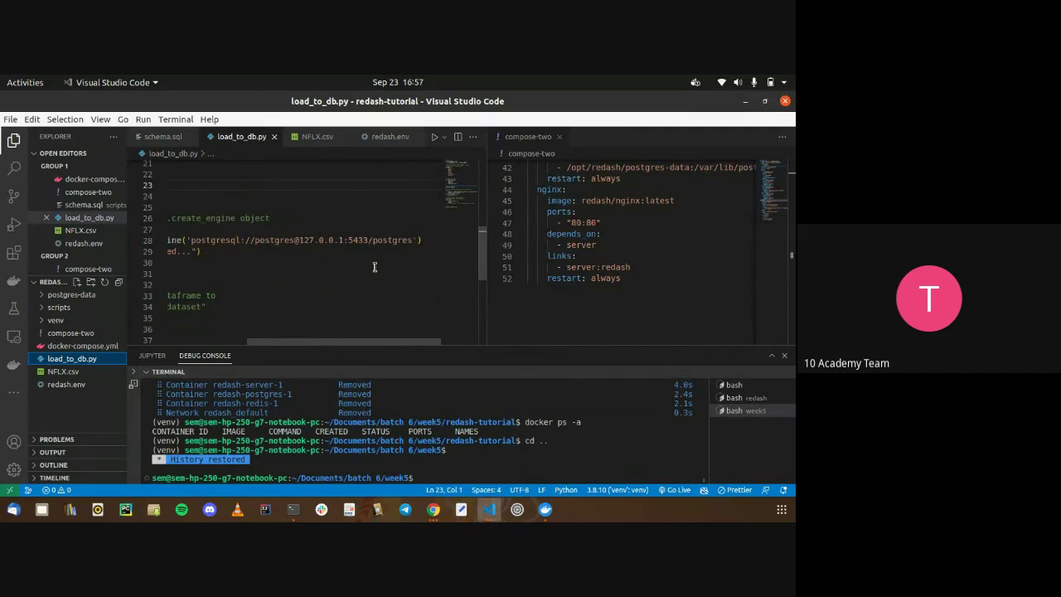
pyautogui.hscroll(-3, 375, 267)
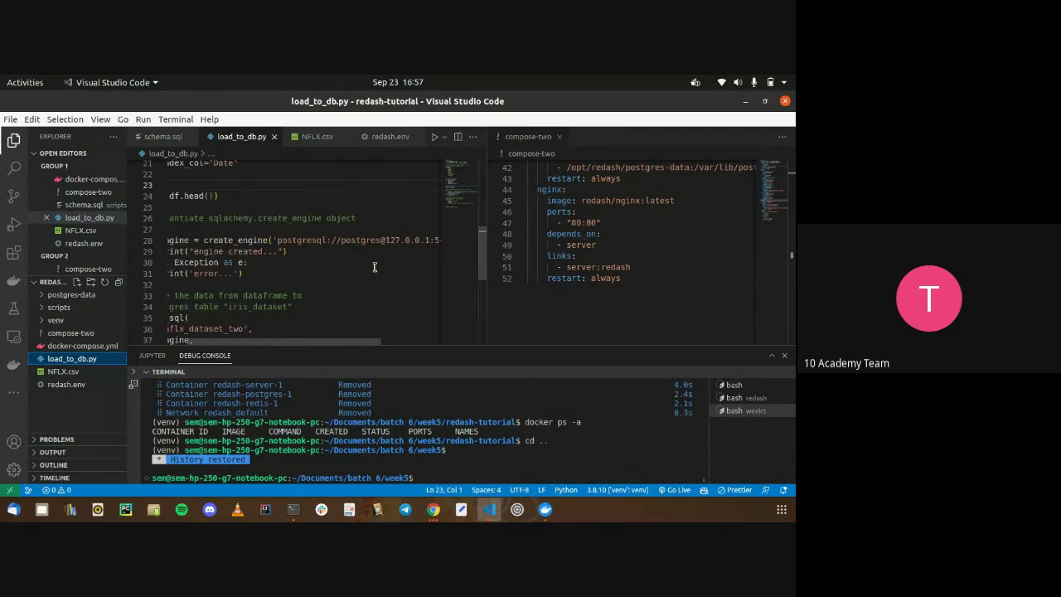
pyautogui.scroll(1, 644, 256)
pyautogui.scroll(2, 644, 256)
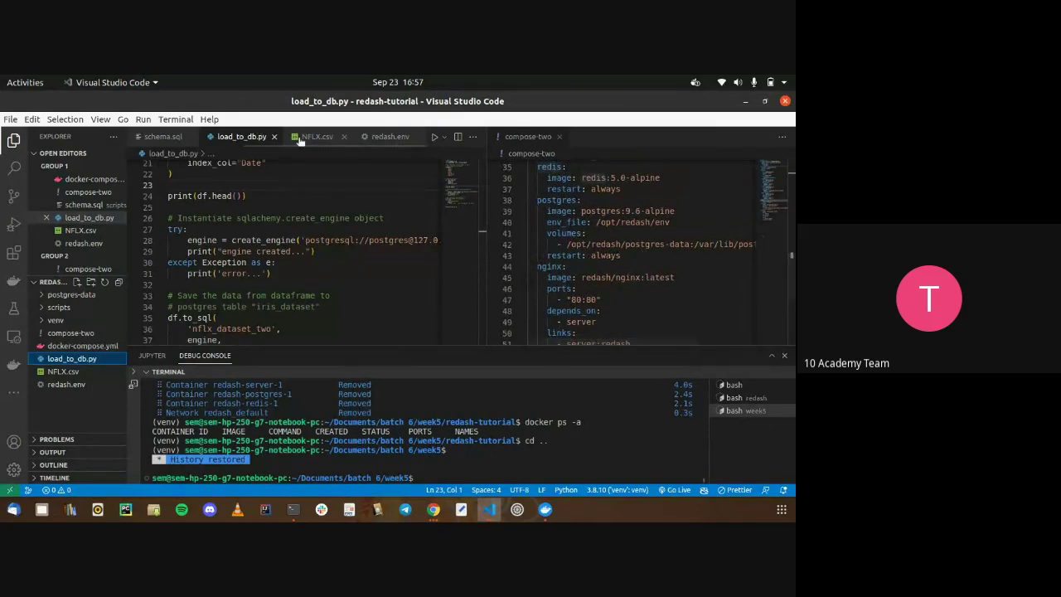
# In docker-compose.yml, highlight the postgres trust-auth environment and 5433:5432 port lines
pyautogui.click(83, 346)
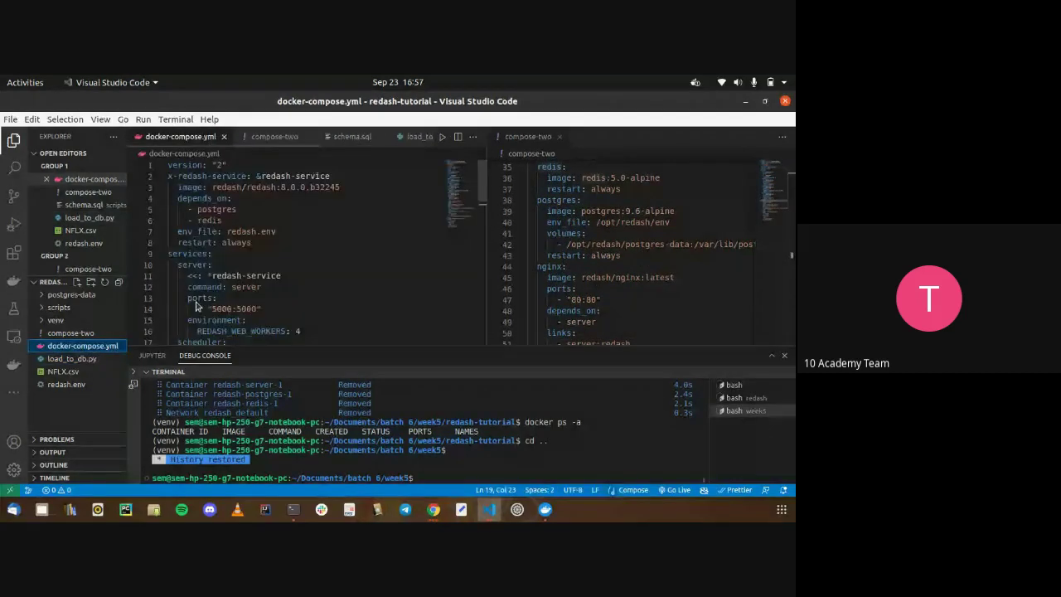
pyautogui.scroll(-3, 382, 253)
pyautogui.scroll(-7, 382, 252)
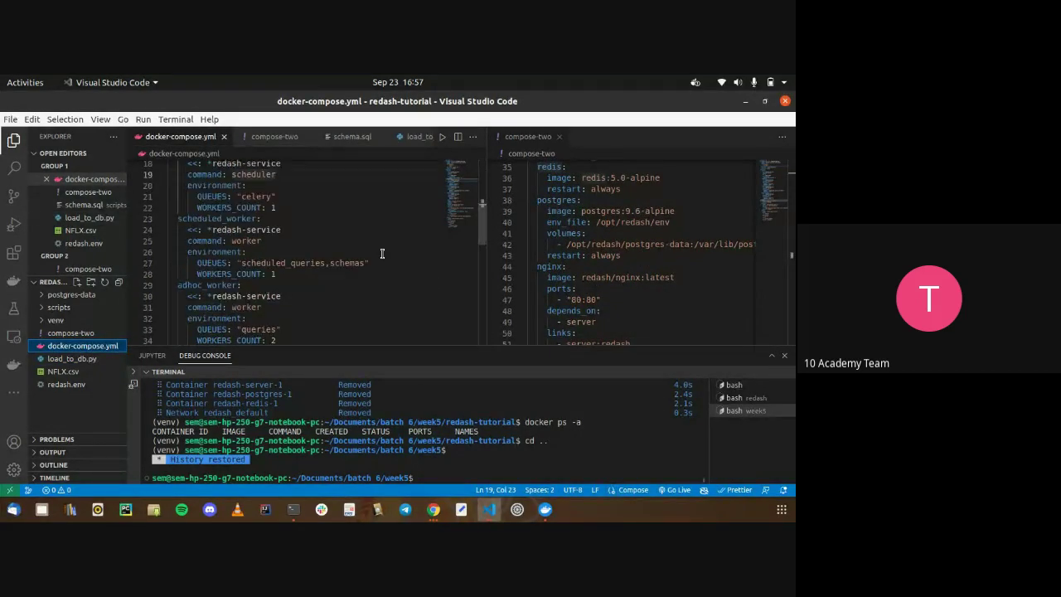
pyautogui.scroll(-2, 382, 252)
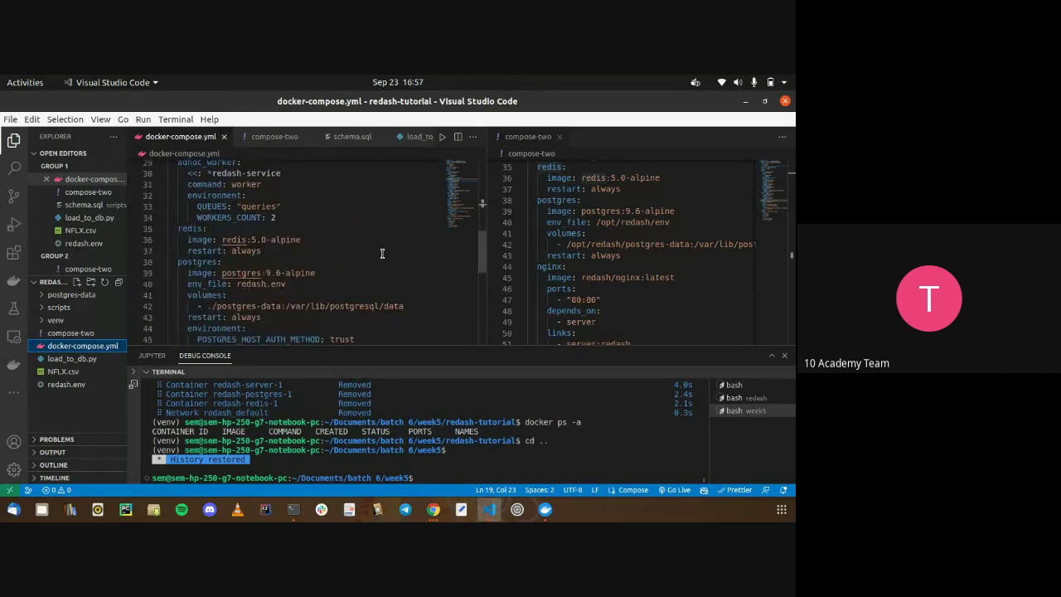
pyautogui.moveTo(357, 305); pyautogui.dragTo(173, 297)
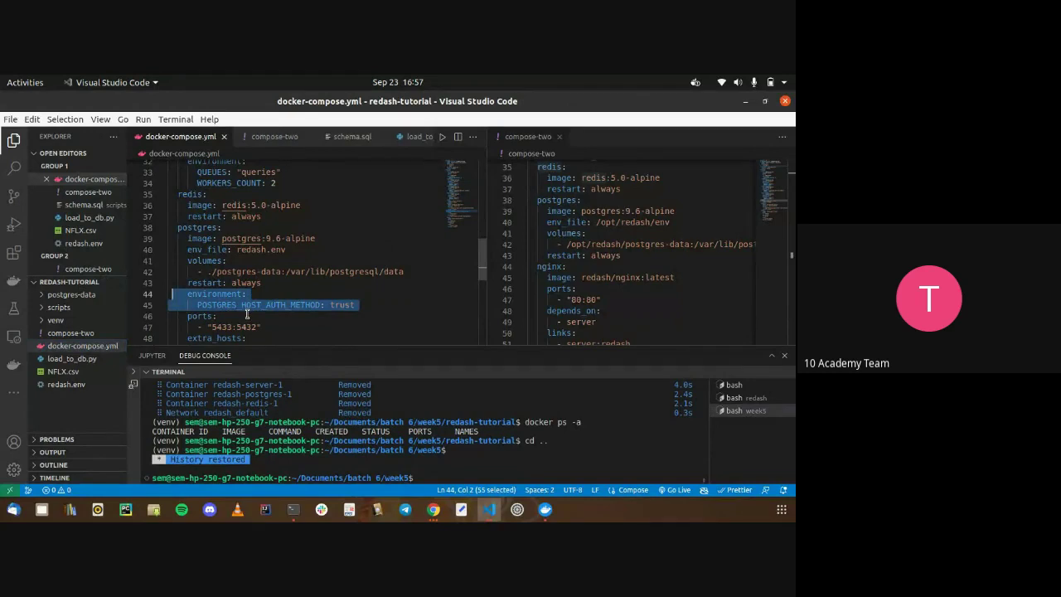
pyautogui.scroll(-3, 246, 313)
pyautogui.moveTo(265, 231); pyautogui.dragTo(151, 216)
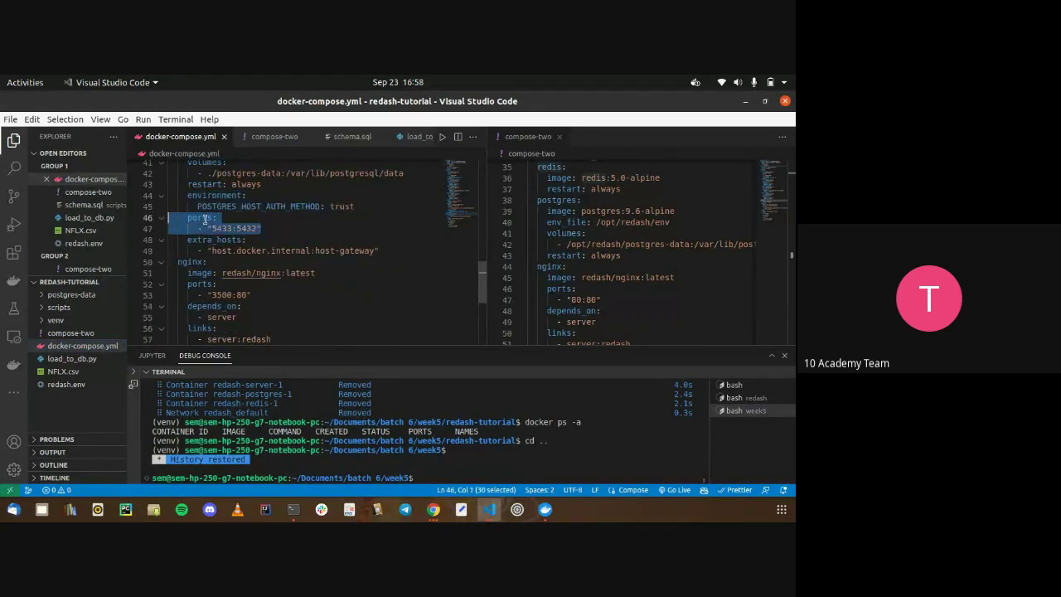
pyautogui.click(245, 227)
# Scroll docker-compose.yml back to the top and switch to the redash window
pyautogui.scroll(2, 246, 224)
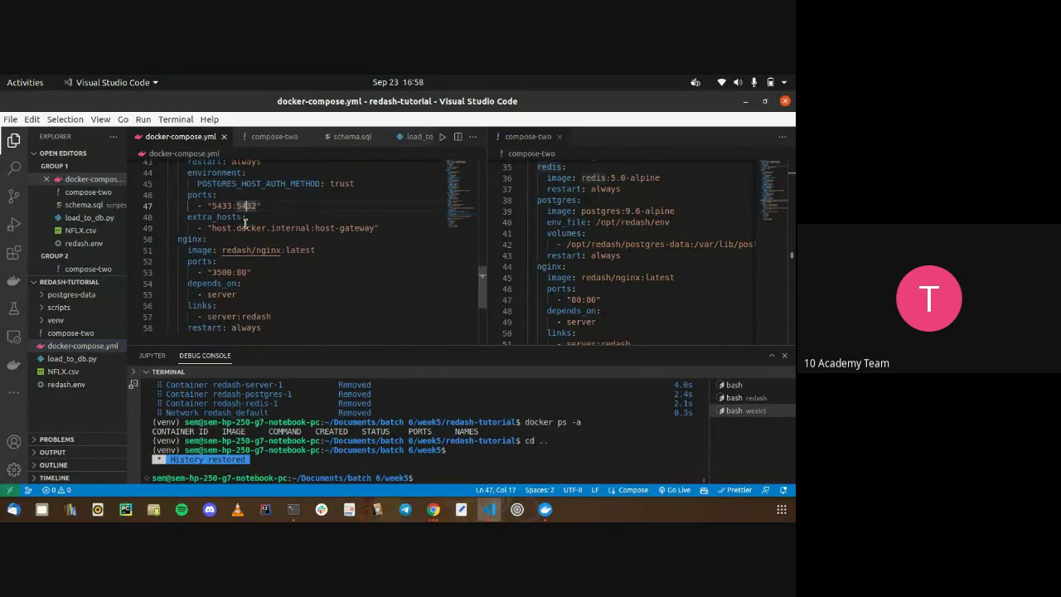
pyautogui.scroll(1, 245, 224)
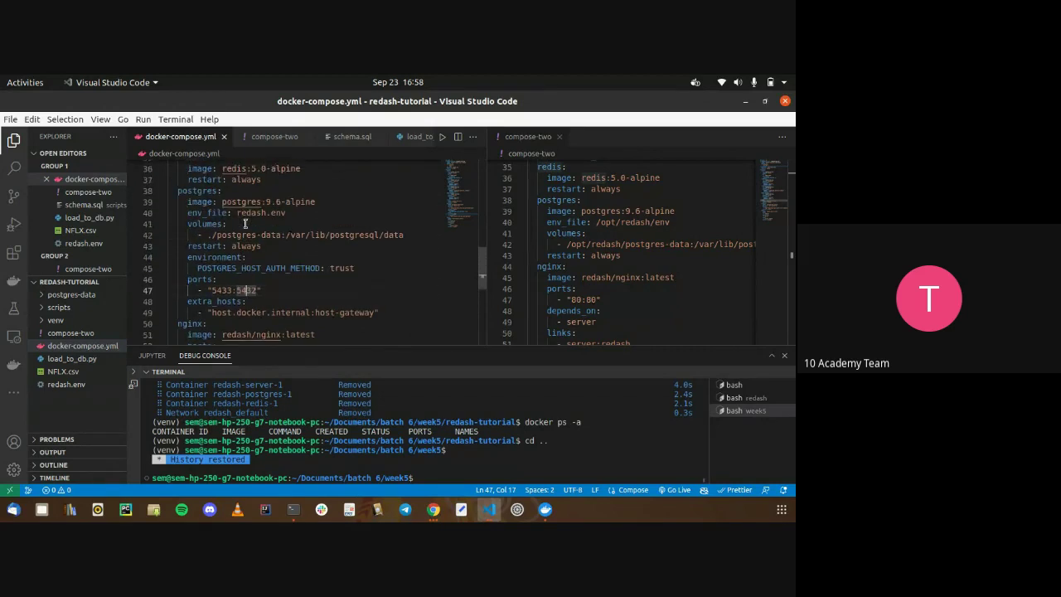
pyautogui.press('alt')
pyautogui.scroll(2, 246, 224)
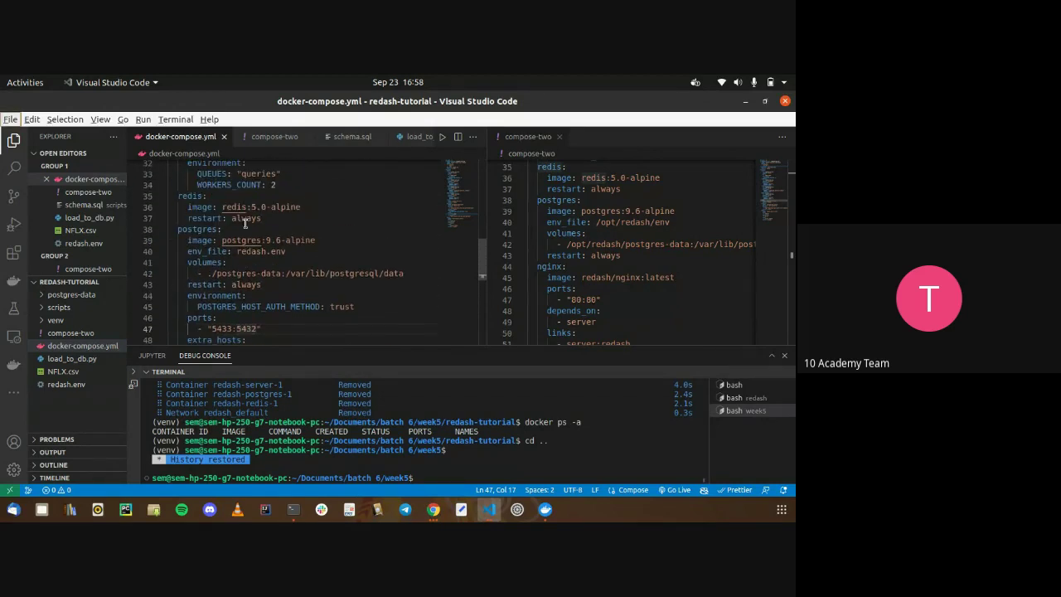
pyautogui.scroll(8, 246, 223)
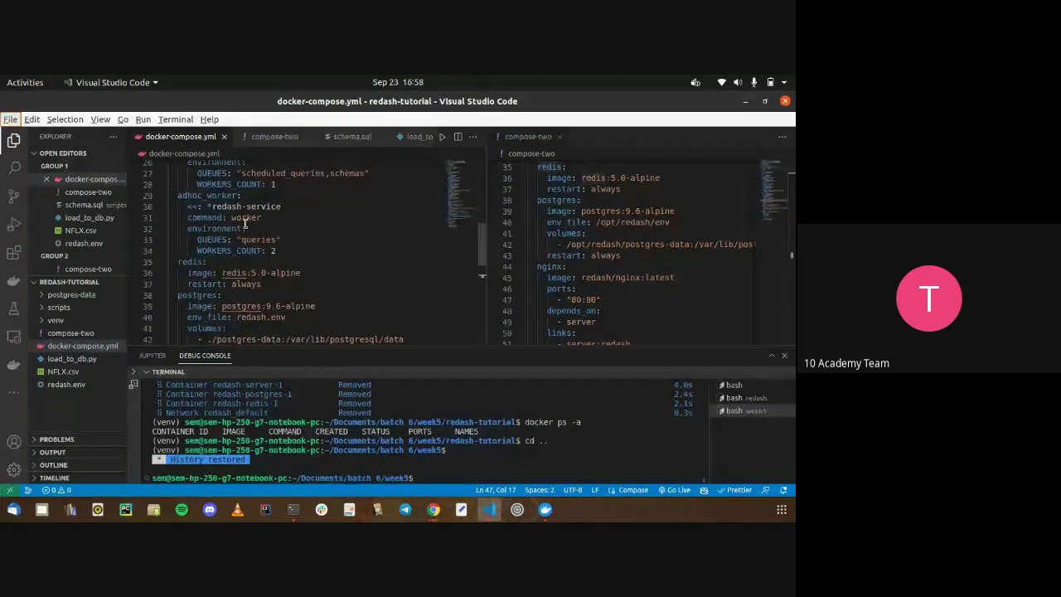
pyautogui.scroll(3, 246, 223)
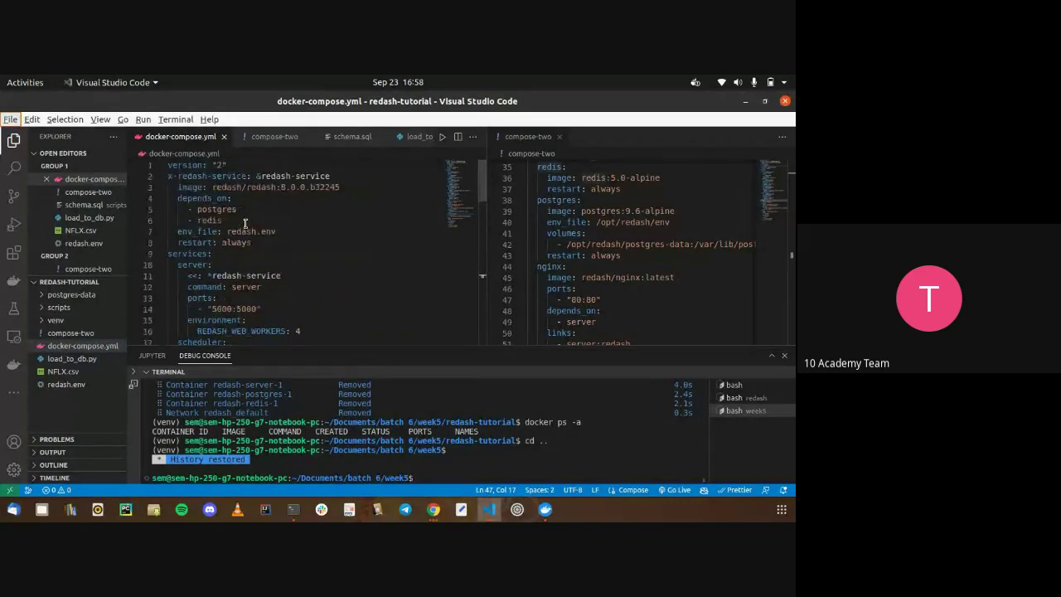
pyautogui.hotkey('alt', 'Tab')
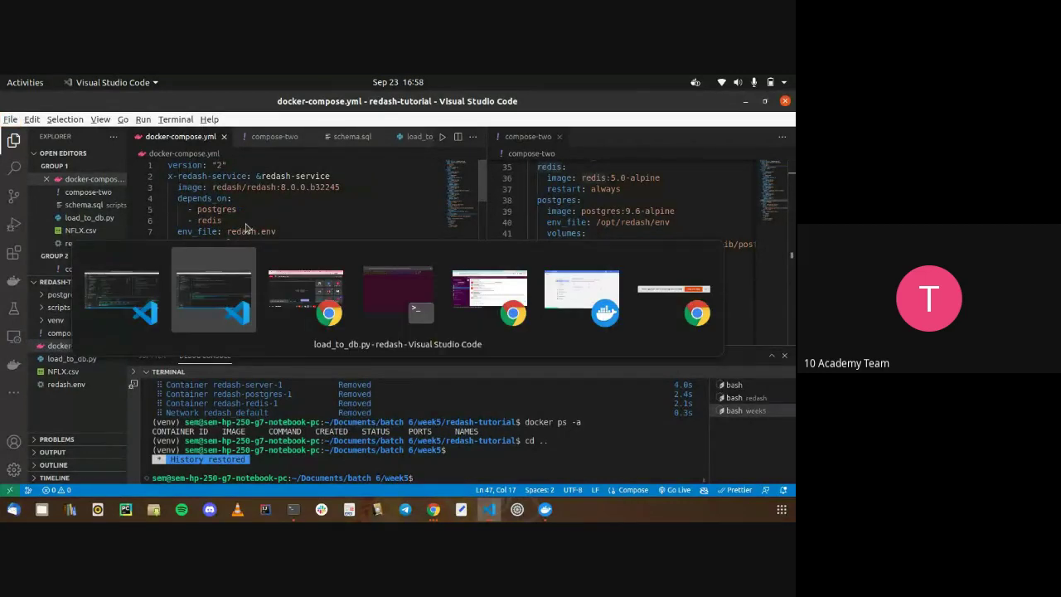
# Stop the running compose process and take the stack down with docker-compose -f docker-compose.yml down
pyautogui.click(750, 354)
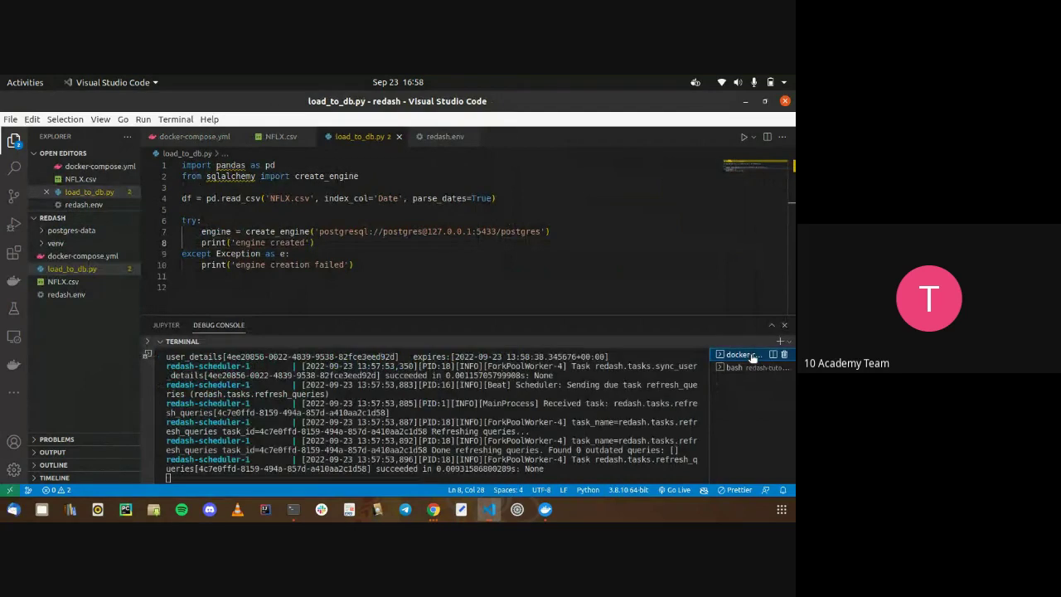
pyautogui.hotkey('ctrl', 'z')
pyautogui.press('Up')
pyautogui.press('BackSpace')
pyautogui.press('BackSpace')
pyautogui.write('down')
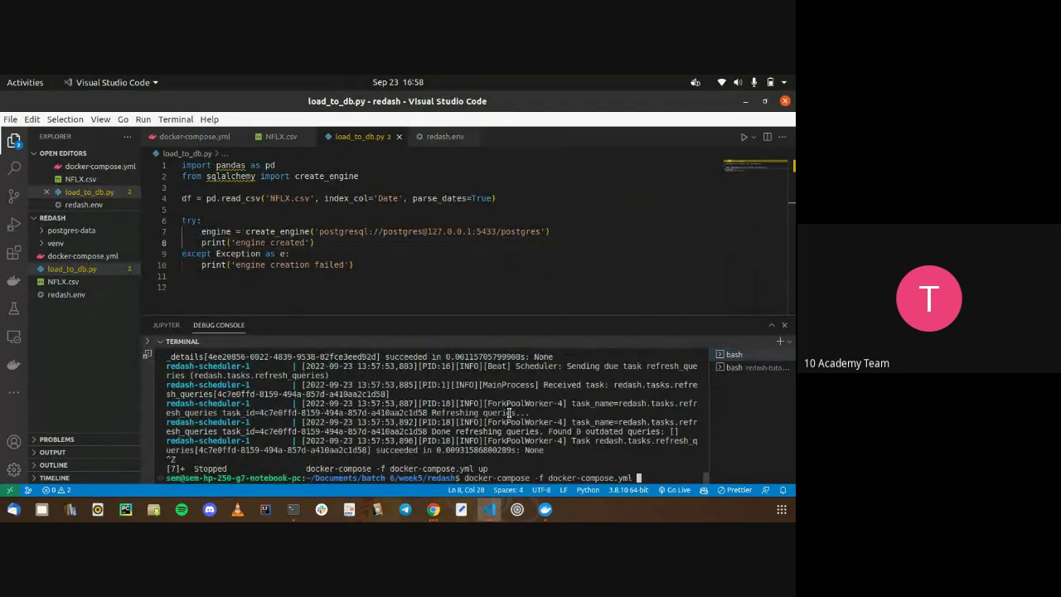
pyautogui.press('Return')
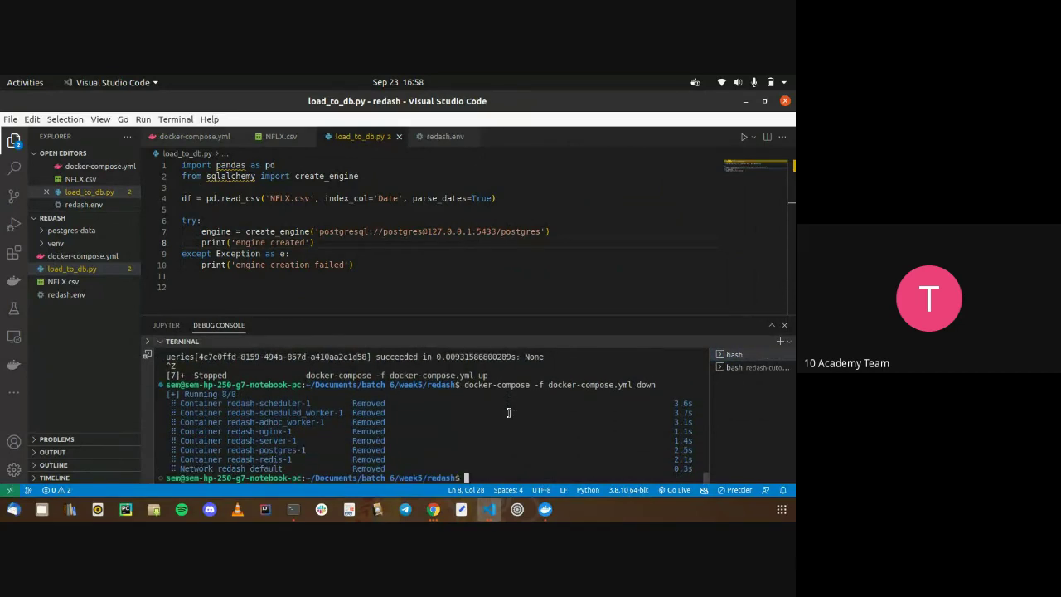
# Bring the containers back up and confirm postgres and the server start in the logs
pyautogui.press('Up')
pyautogui.press('Up')
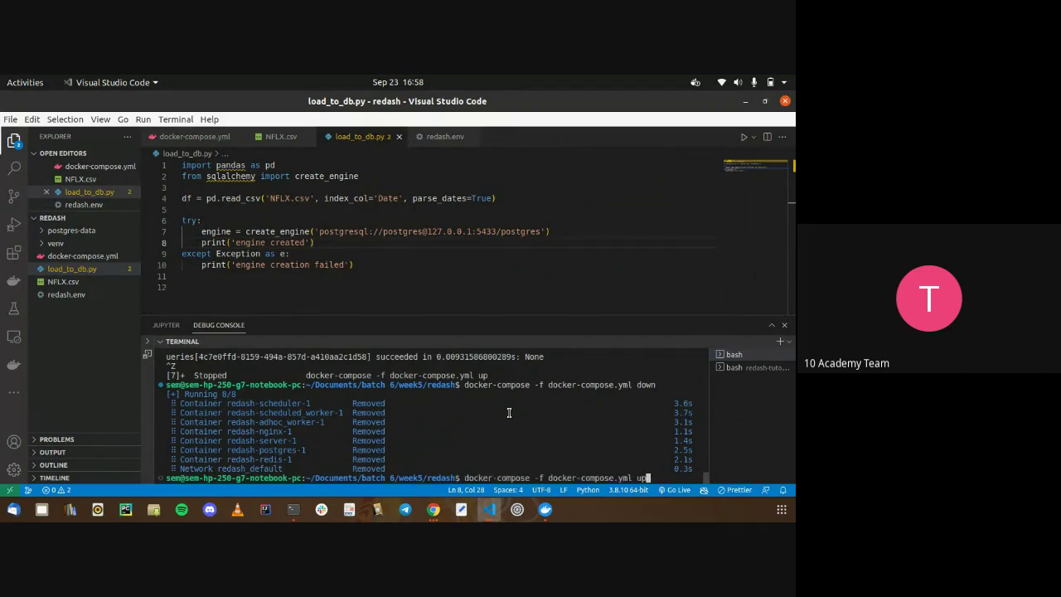
pyautogui.press('Return')
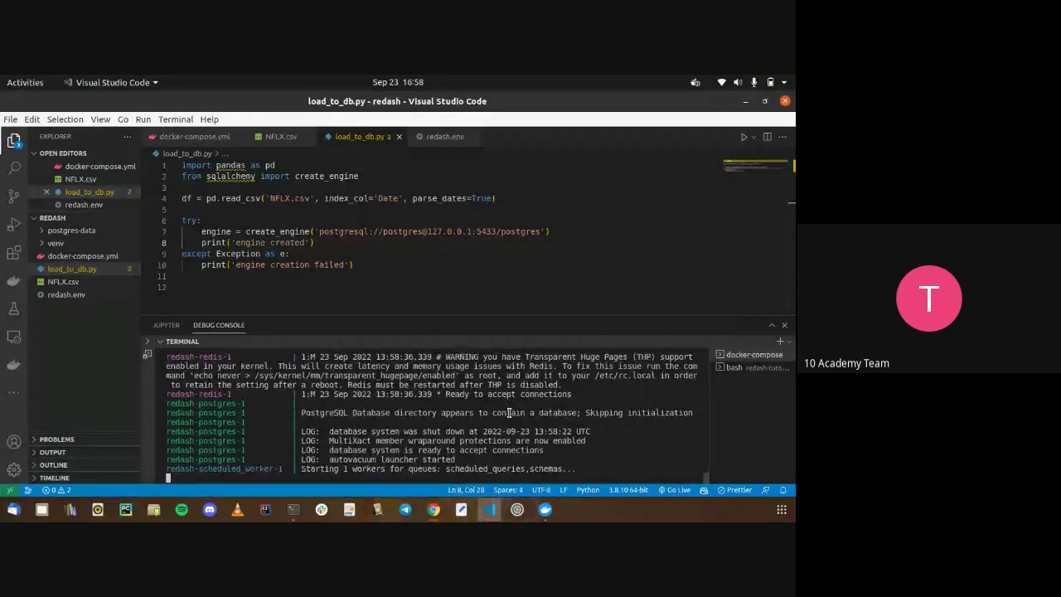
pyautogui.doubleClick(351, 404)
pyautogui.moveTo(351, 404); pyautogui.dragTo(582, 403)
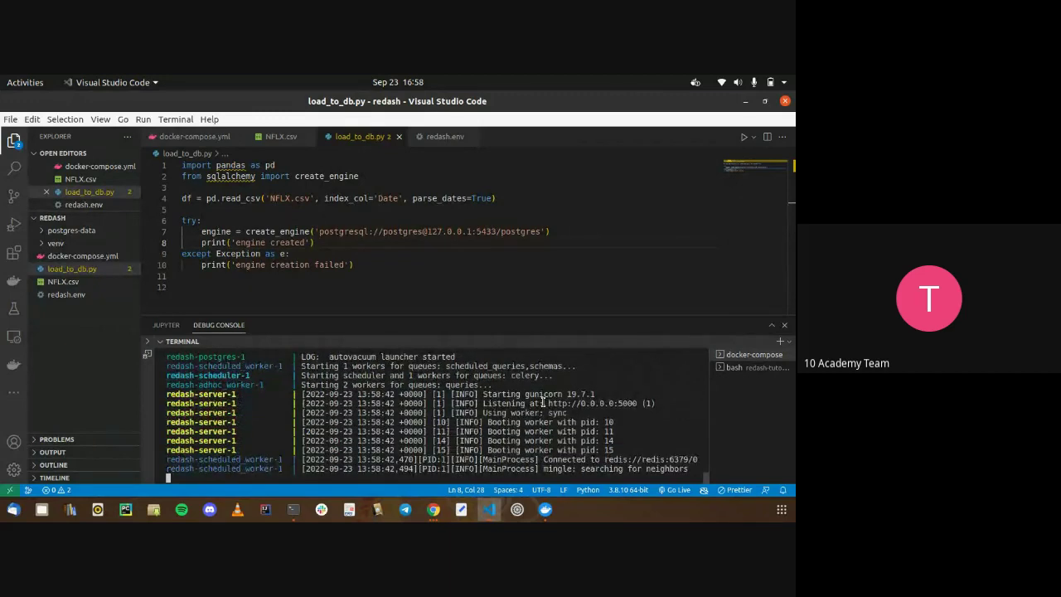
pyautogui.moveTo(543, 401); pyautogui.dragTo(565, 432)
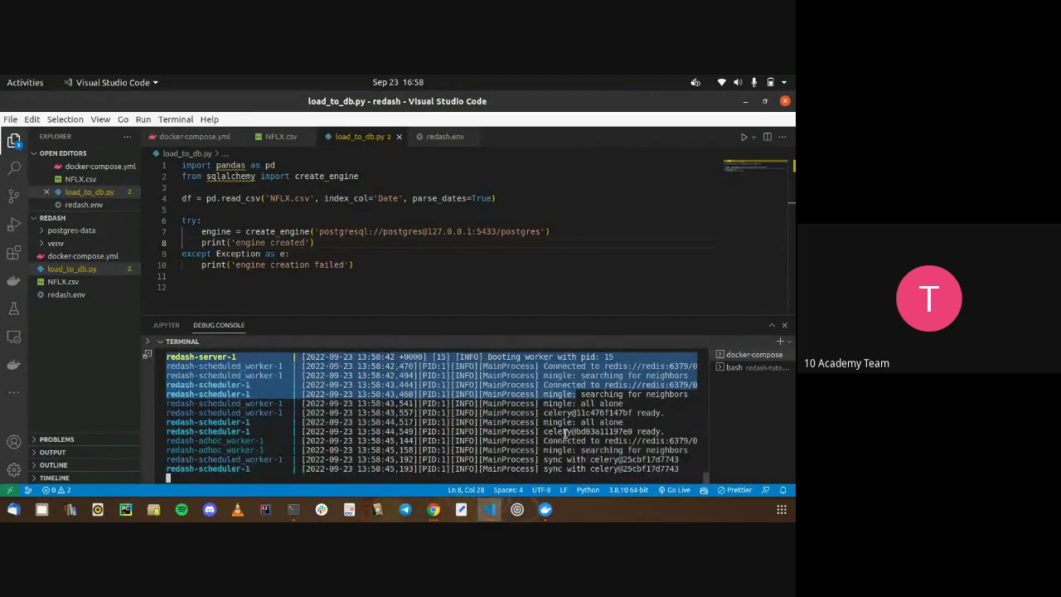
pyautogui.click(206, 136)
# Compare the line 49 host.docker.internal:host-gateway extra_hosts entry in both docker-compose.yml files
pyautogui.scroll(-1, 349, 242)
pyautogui.click(352, 246)
pyautogui.click(420, 254)
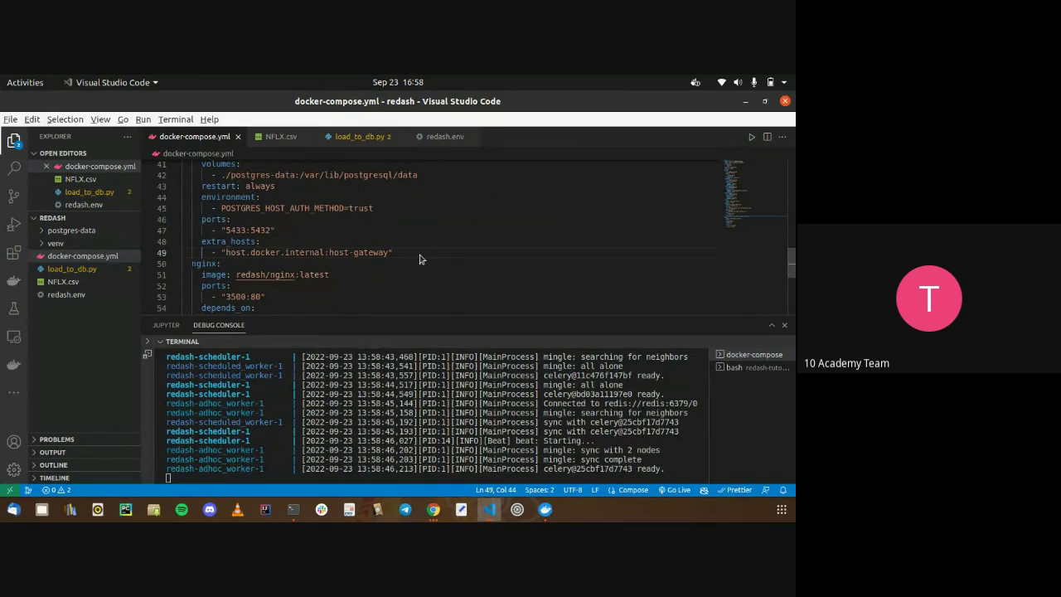
pyautogui.hotkey('alt', 'Tab')
pyautogui.scroll(-15, 398, 290)
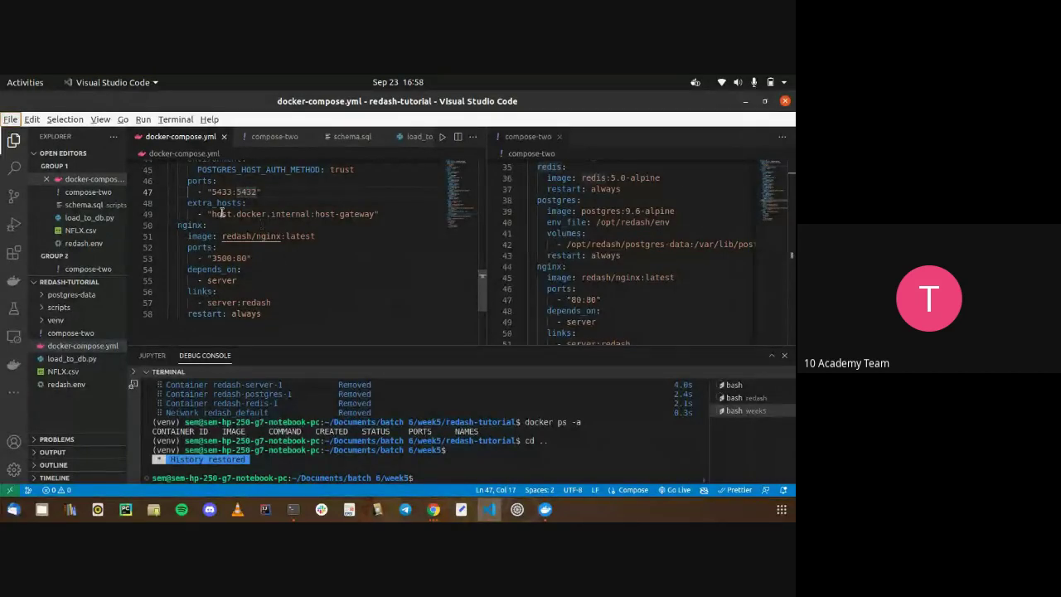
pyautogui.moveTo(213, 213); pyautogui.dragTo(313, 214)
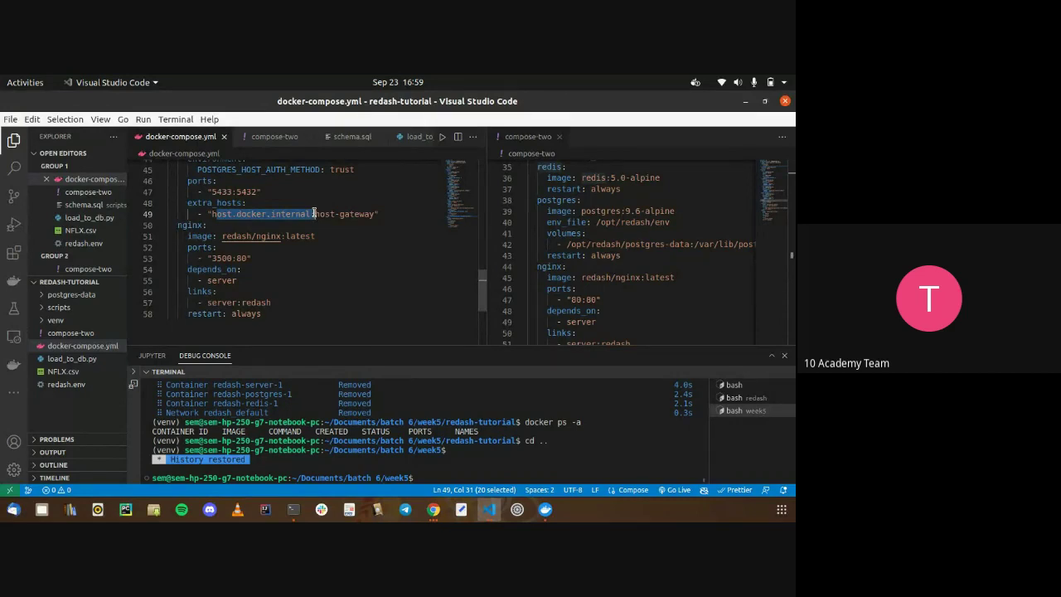
pyautogui.doubleClick(344, 215)
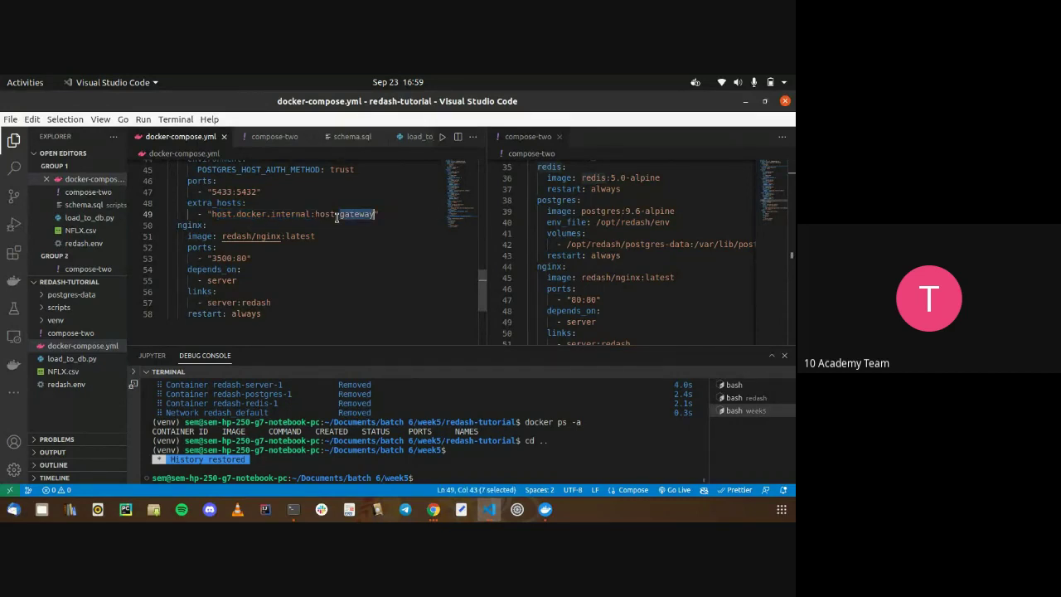
pyautogui.hotkey('alt', 'Tab')
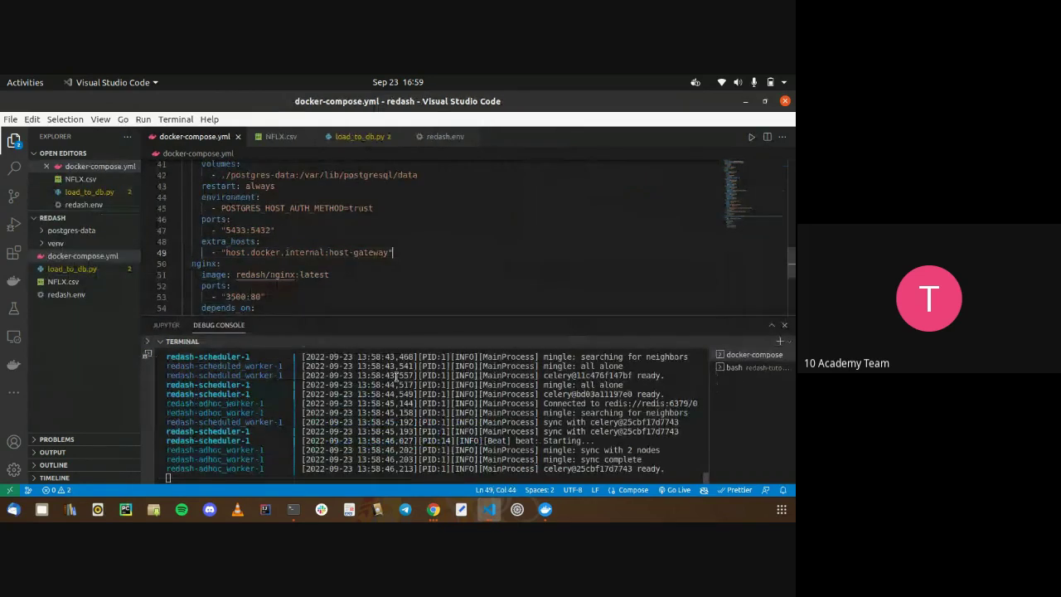
# Clear the terminal, run python3 load_to_db.py, and stop it when it hangs
pyautogui.click(512, 398)
pyautogui.write('cle')
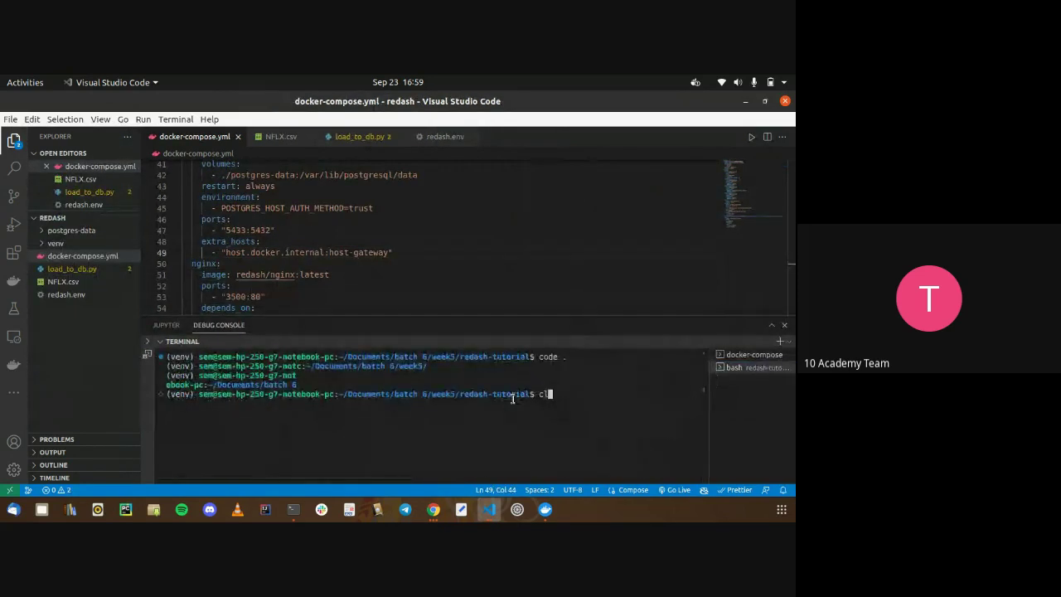
pyautogui.write('ar')
pyautogui.press('Return')
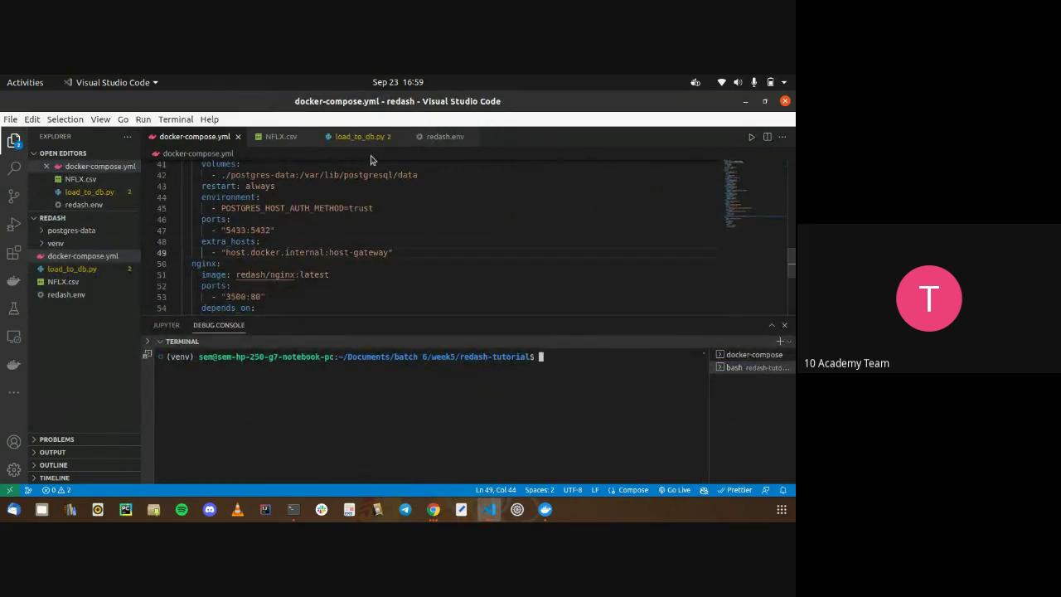
pyautogui.write('python3 load_to_db.py')
pyautogui.press('Return')
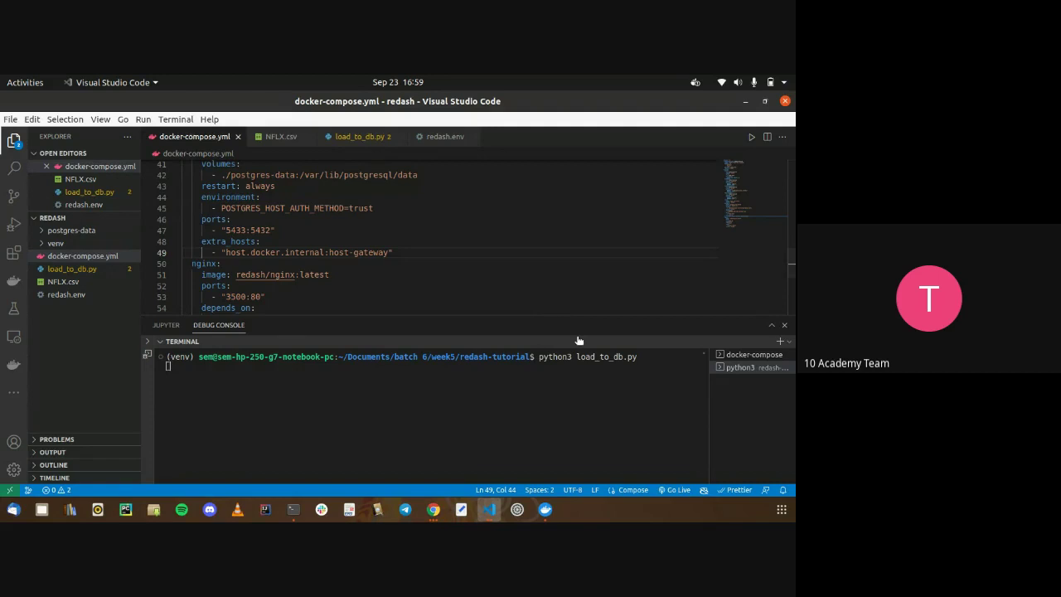
pyautogui.hotkey('ctrl', 'z')
# Move into the redash folder and rerun load_to_db.py from there
pyautogui.click(737, 354)
pyautogui.click(734, 367)
pyautogui.write('cd ..')
pyautogui.press('Return')
pyautogui.write('cd redash')
pyautogui.press('Return')
pyautogui.hotkey('ctrl', 'l')
pyautogui.write('cd redash')
pyautogui.press('Up')
pyautogui.press('Return')
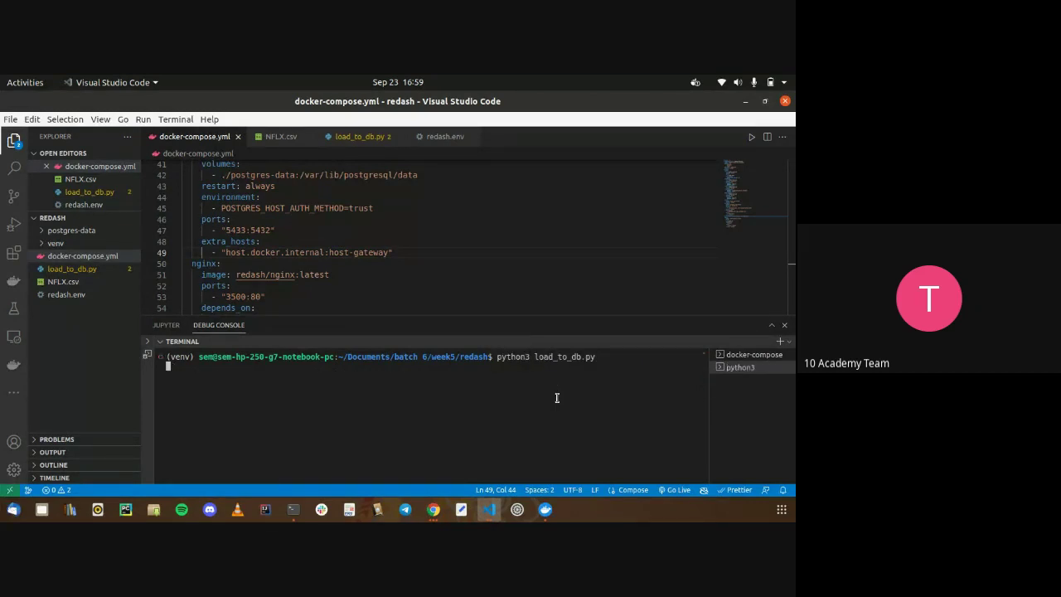
# Check the except block on line 9 and container logs, then bring up redash-tutorial
pyautogui.click(357, 138)
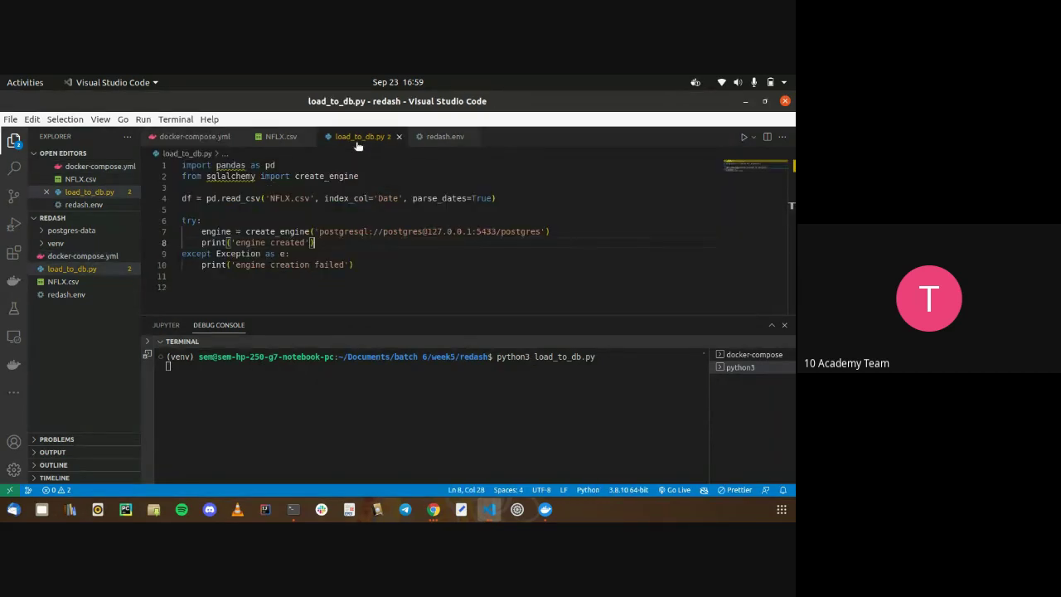
pyautogui.click(342, 251)
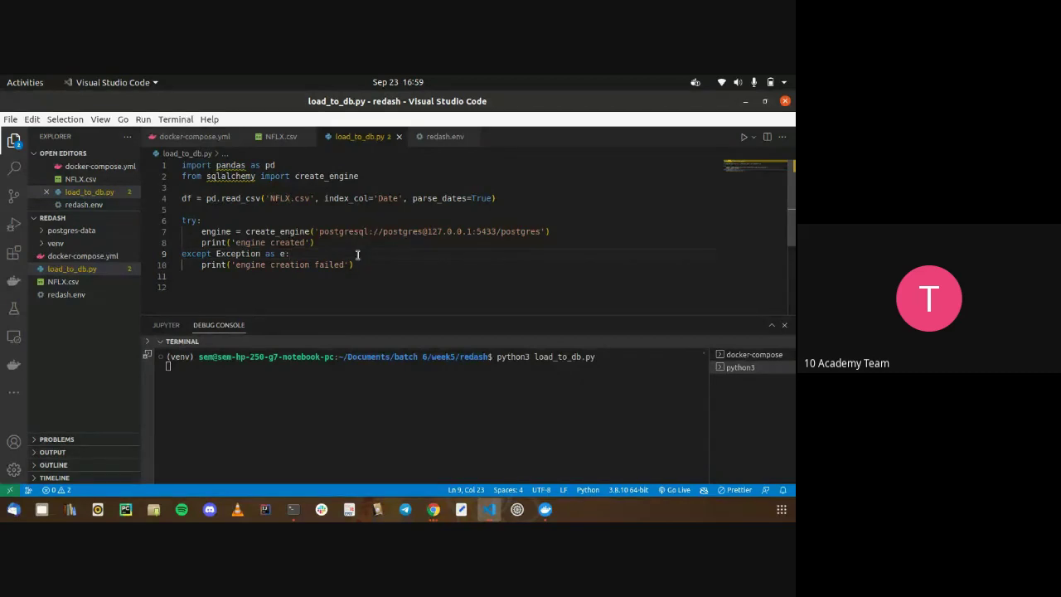
pyautogui.click(406, 365)
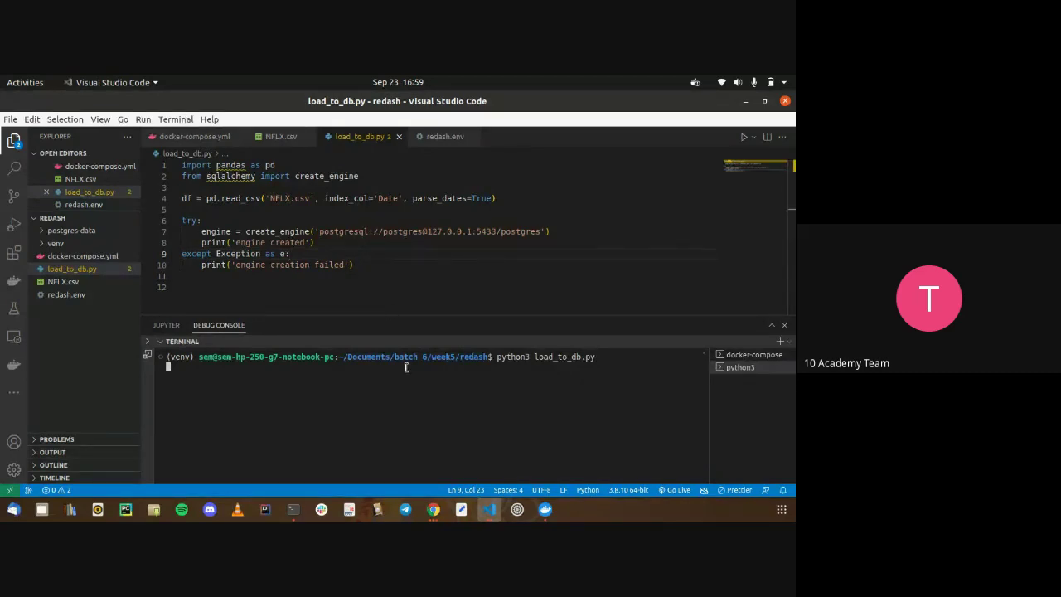
pyautogui.click(740, 355)
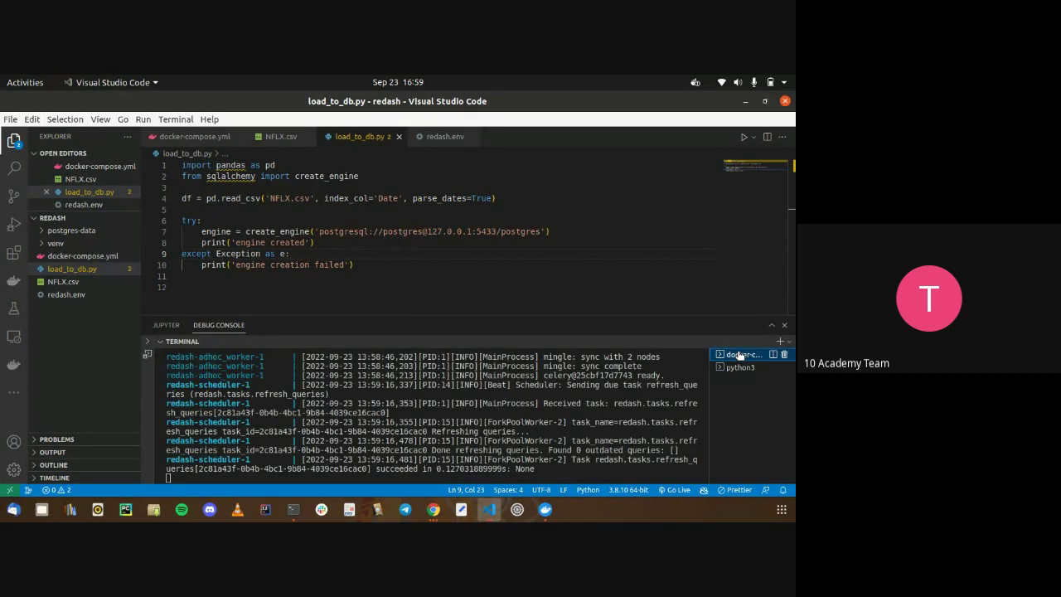
pyautogui.click(740, 367)
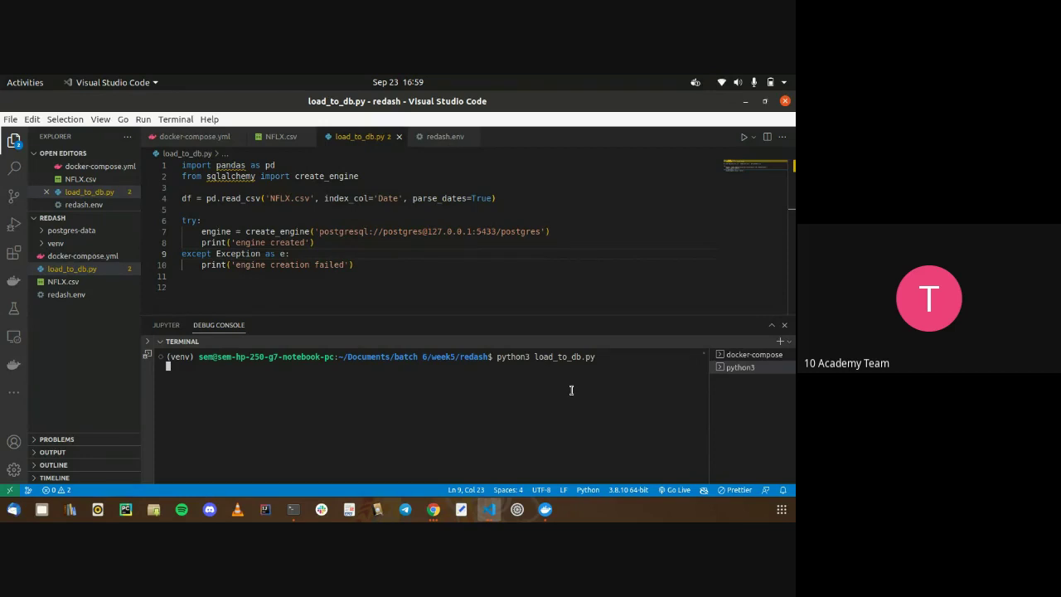
pyautogui.click(489, 509)
pyautogui.click(567, 430)
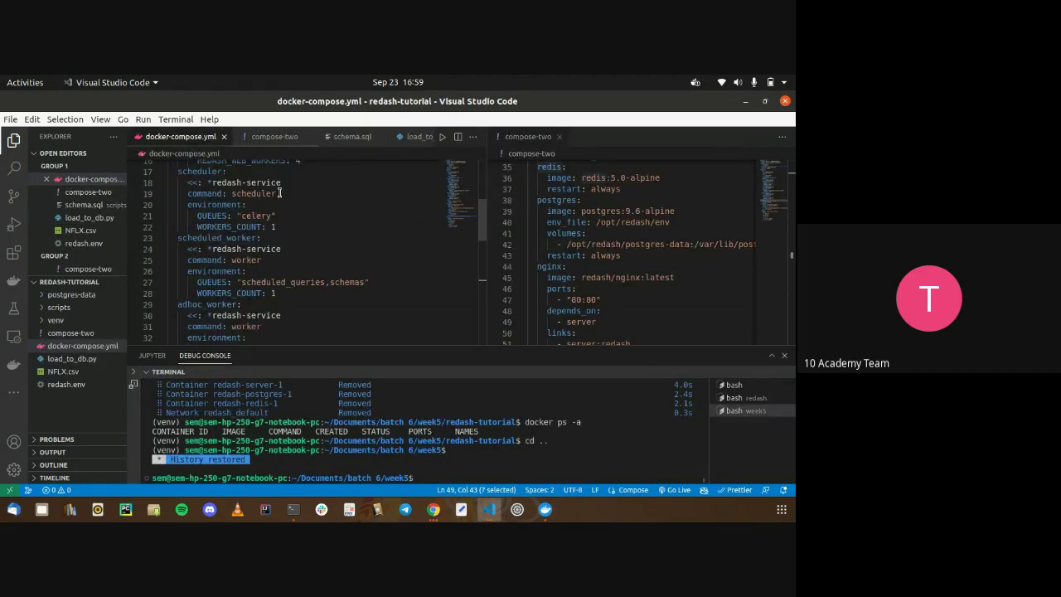
# Compare the tutorial load_to_db.py engine code with the redash version, widening the tutorial's pane
pyautogui.click(419, 136)
pyautogui.scroll(5, 374, 200)
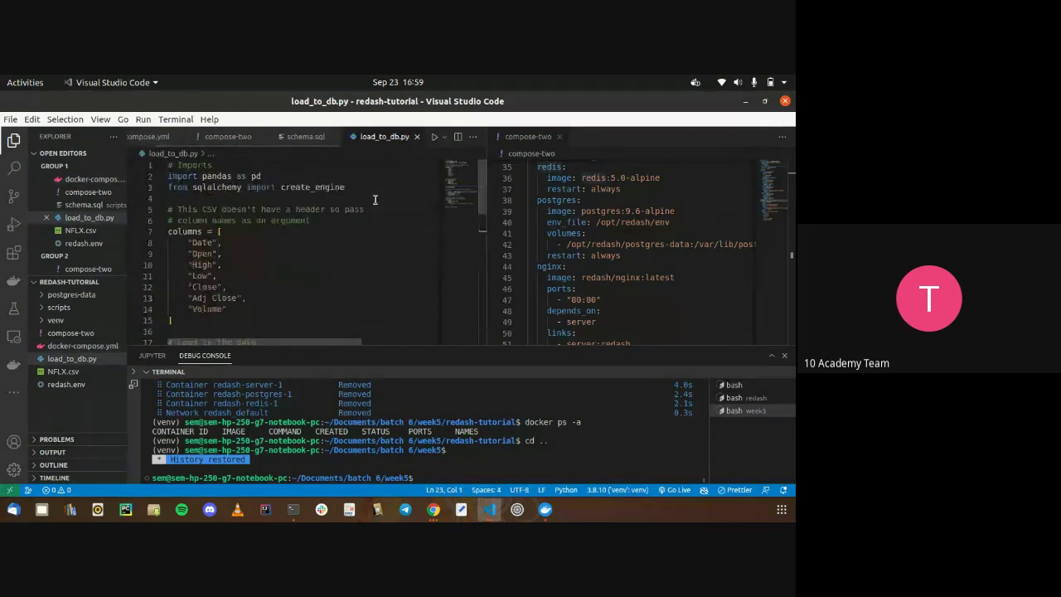
pyautogui.hotkey('alt', 'Tab')
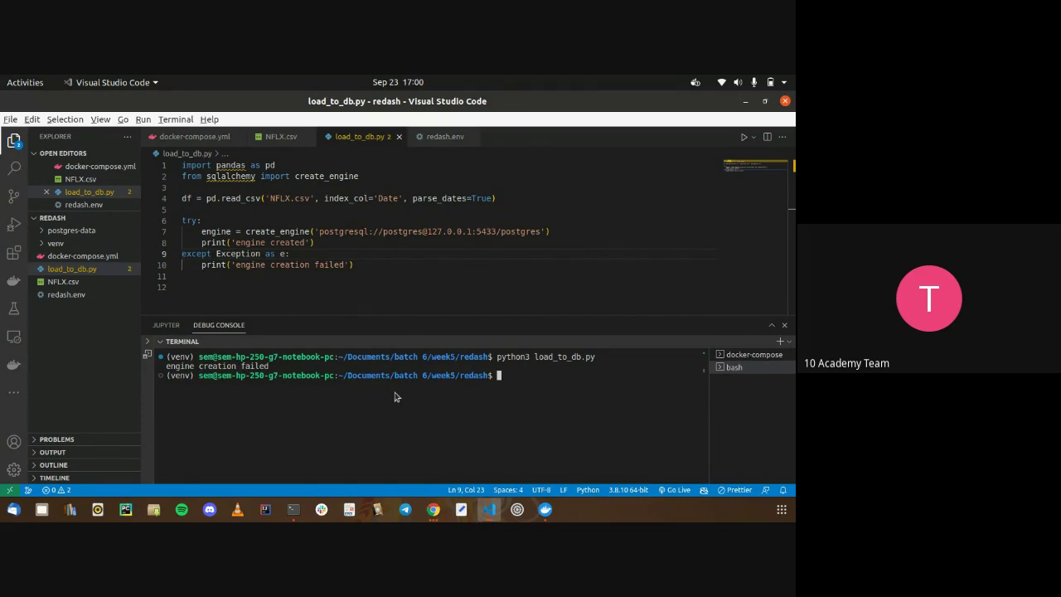
pyautogui.hotkey('alt', 'Tab')
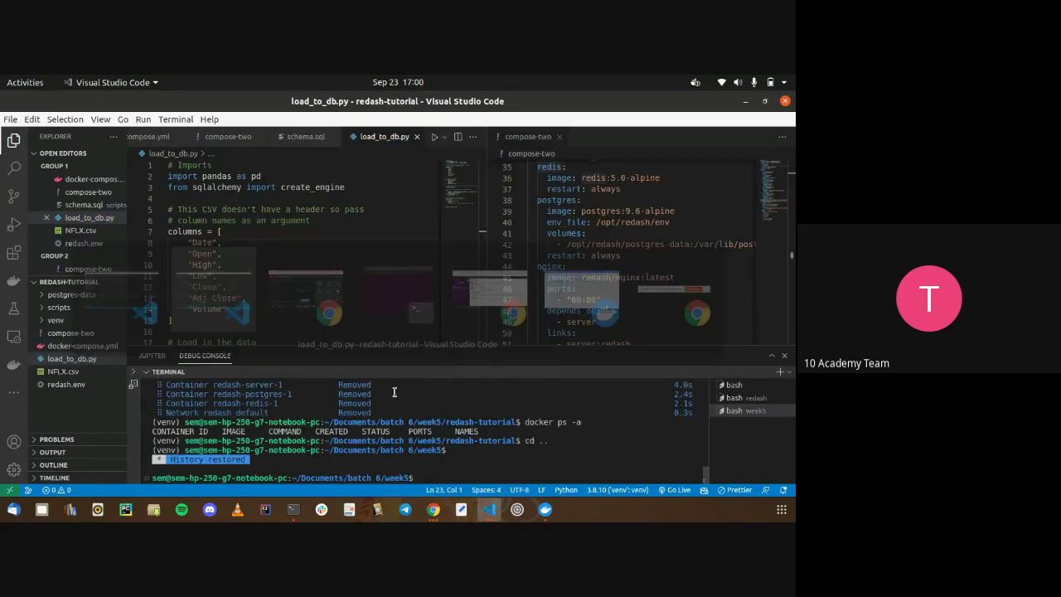
pyautogui.scroll(-3, 345, 296)
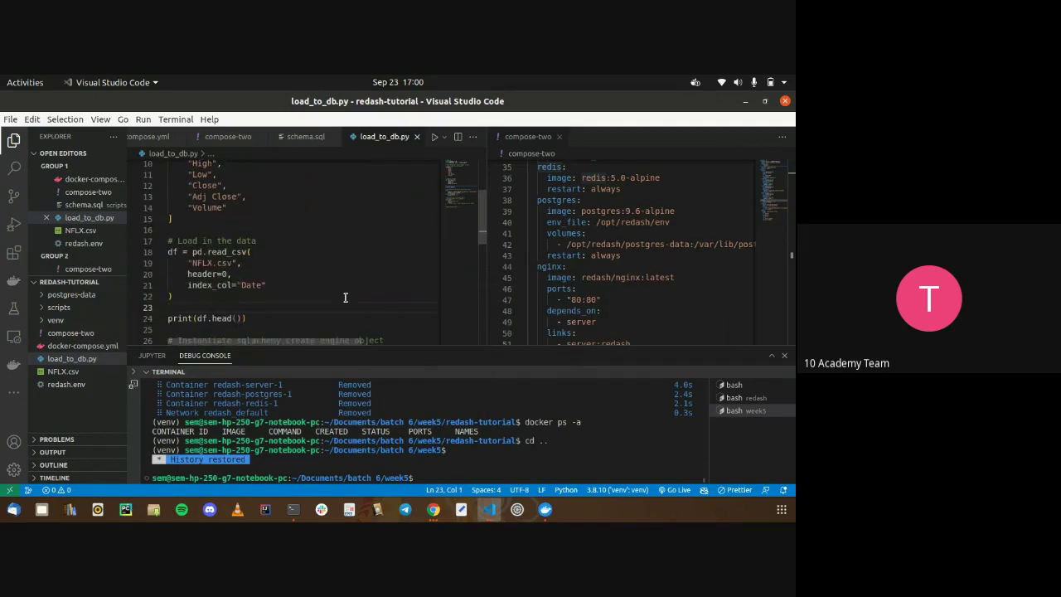
pyautogui.scroll(-3, 345, 297)
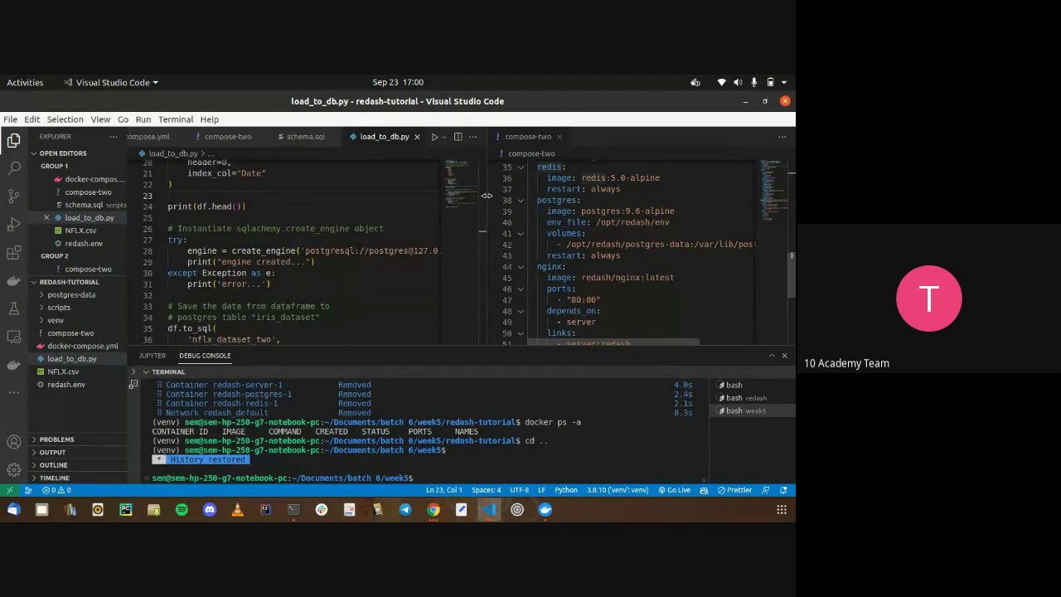
pyautogui.moveTo(486, 196); pyautogui.dragTo(669, 196)
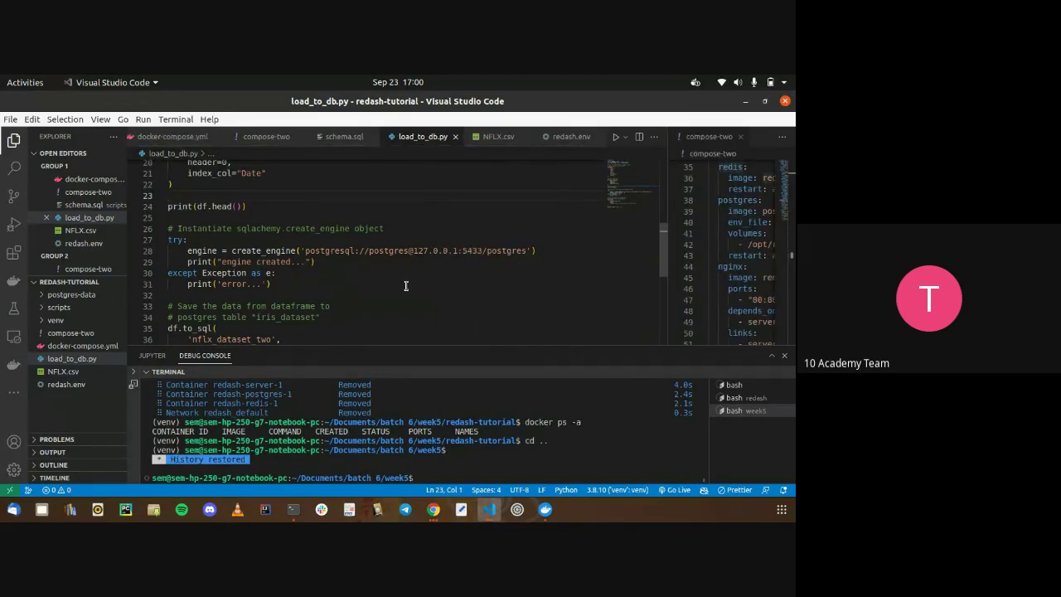
pyautogui.hotkey('alt', 'Tab')
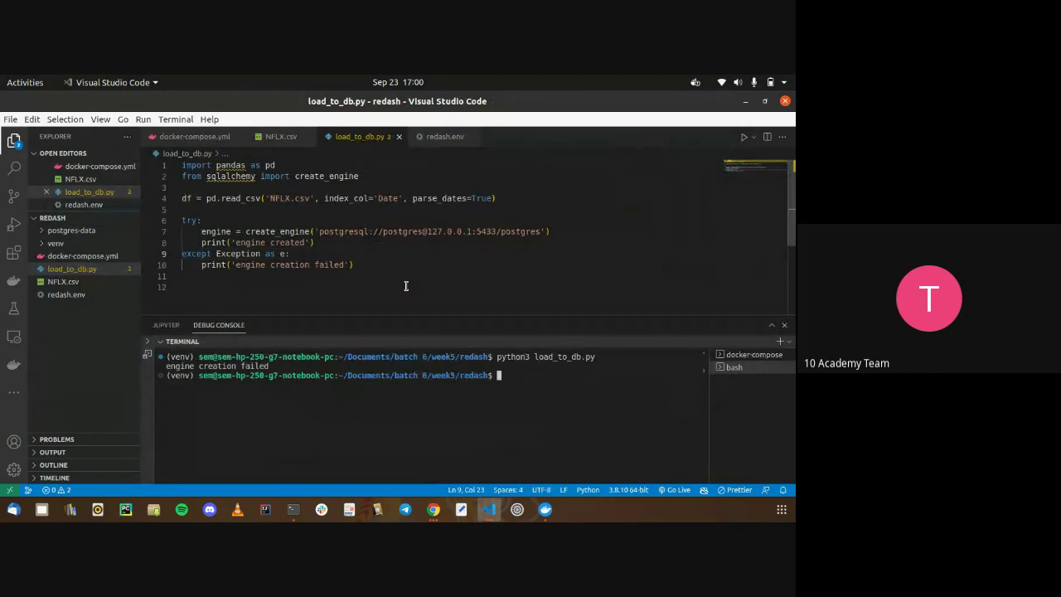
pyautogui.hotkey('alt', 'Tab')
# Paste tutorial engine lines 26–31 over redash lines 6–10 and comment out the read_csv line
pyautogui.moveTo(398, 287); pyautogui.dragTo(108, 228)
pyautogui.hotkey('ctrl', 'c')
pyautogui.hotkey('alt', 'Tab')
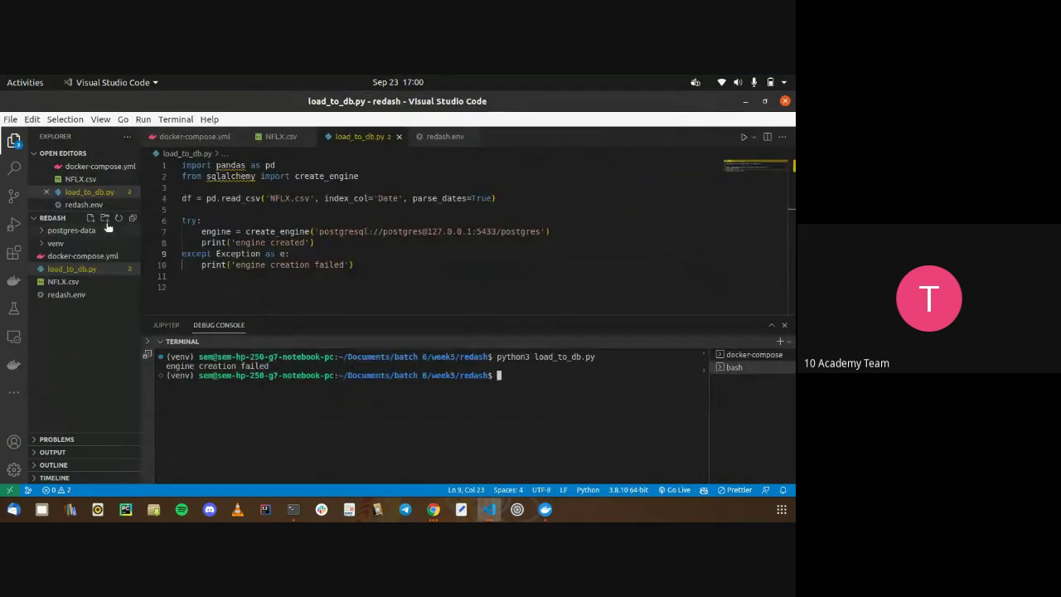
pyautogui.moveTo(357, 266); pyautogui.dragTo(138, 223)
pyautogui.hotkey('ctrl', 'v')
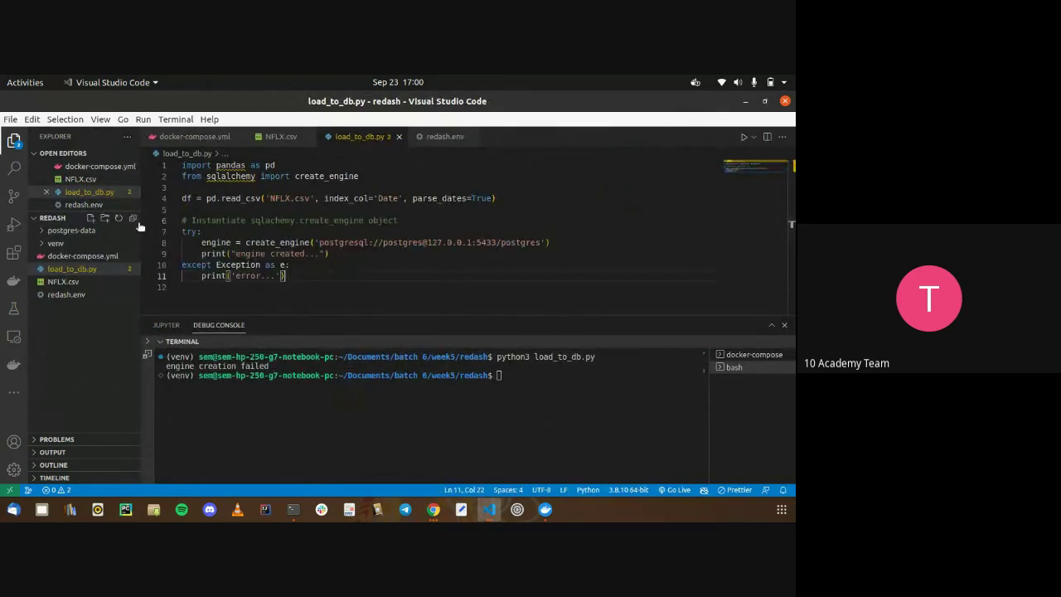
pyautogui.click(199, 198)
pyautogui.hotkey('ctrl', '/')
# Rerun load_to_db.py in the terminal and check its output
pyautogui.click(436, 417)
pyautogui.press('Up')
pyautogui.press('Return')
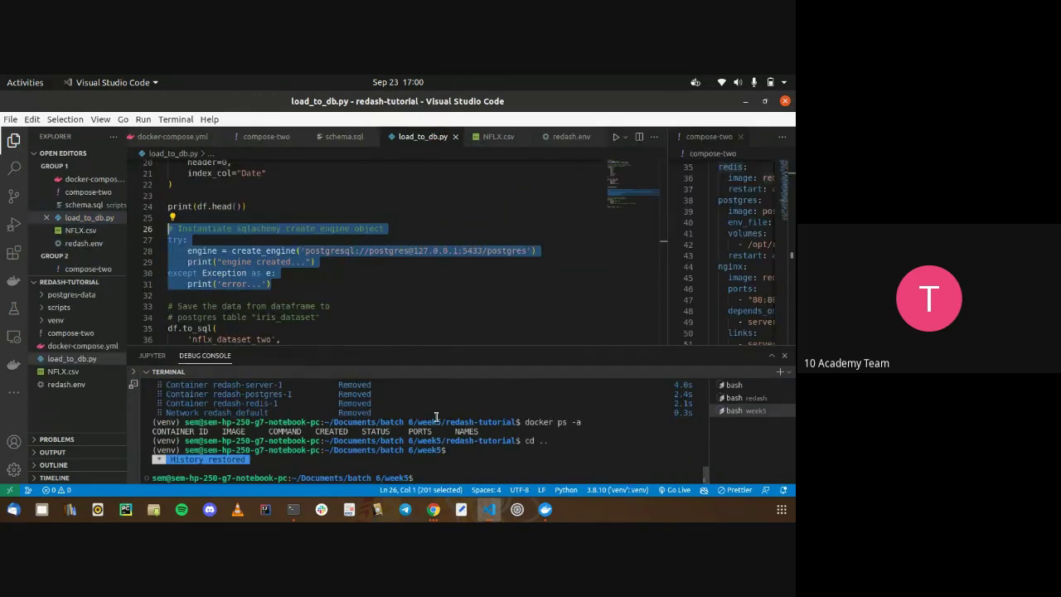
pyautogui.scroll(-2, 432, 319)
pyautogui.scroll(8, 429, 313)
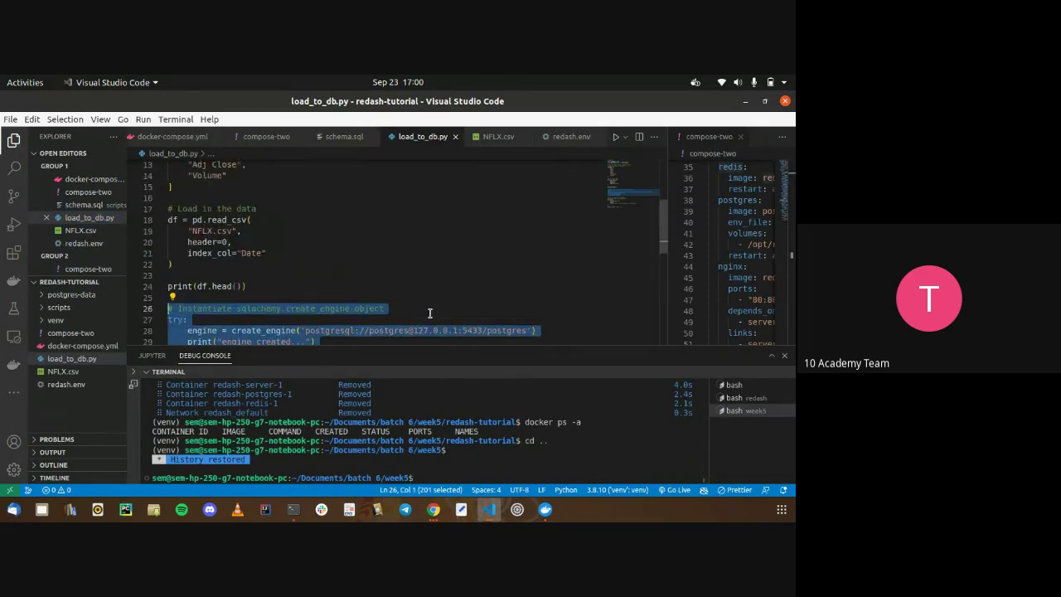
# Review the tutorial docker-compose.yml postgres service with 5433:5432 and host.docker.internal:host-gateway
pyautogui.click(196, 139)
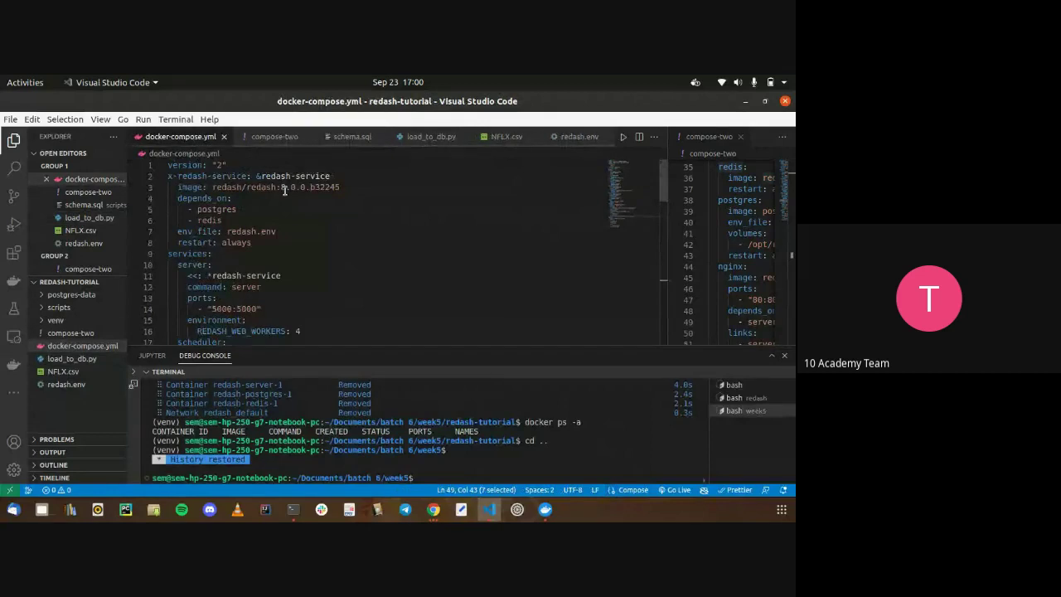
pyautogui.scroll(-5, 294, 216)
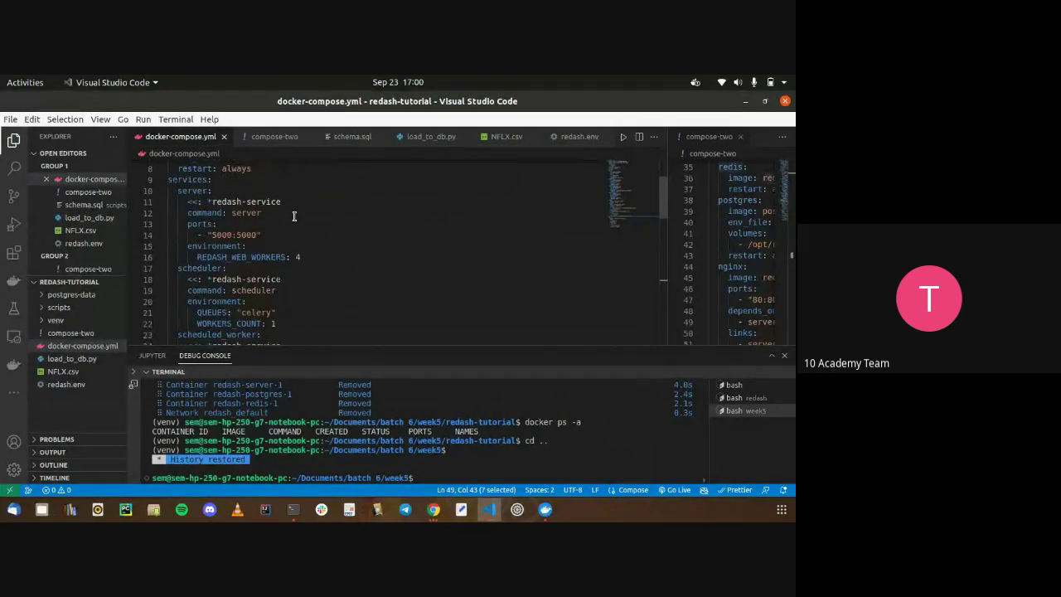
pyautogui.scroll(-4, 293, 216)
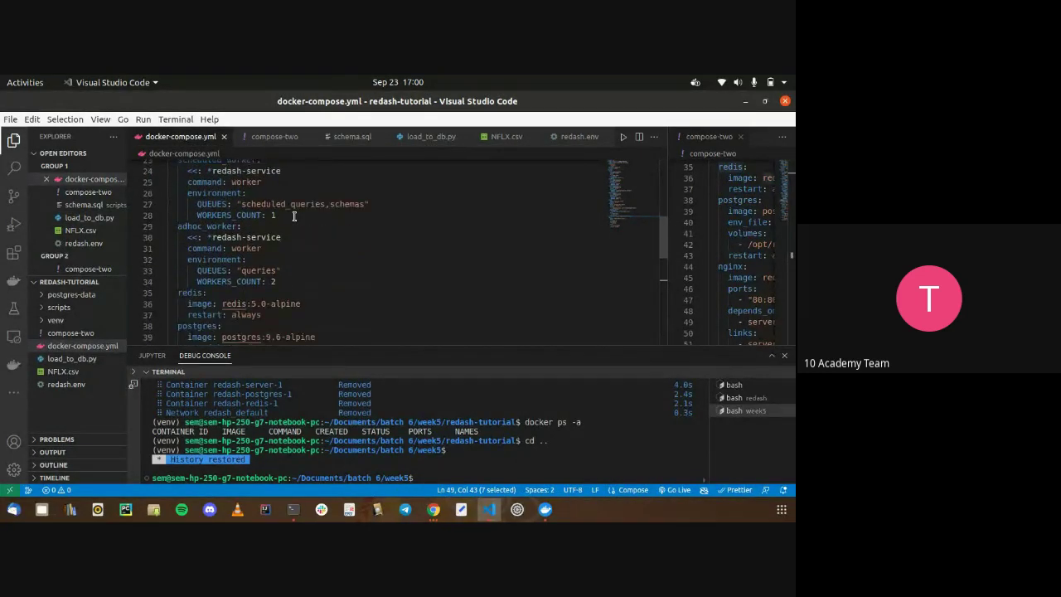
pyautogui.scroll(-1, 295, 238)
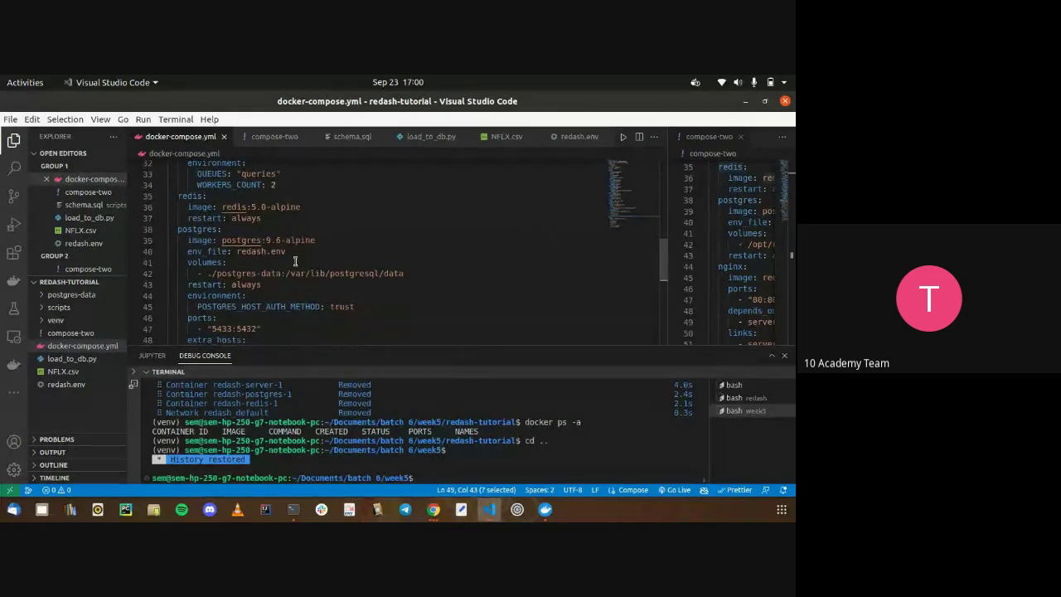
pyautogui.scroll(-1, 295, 265)
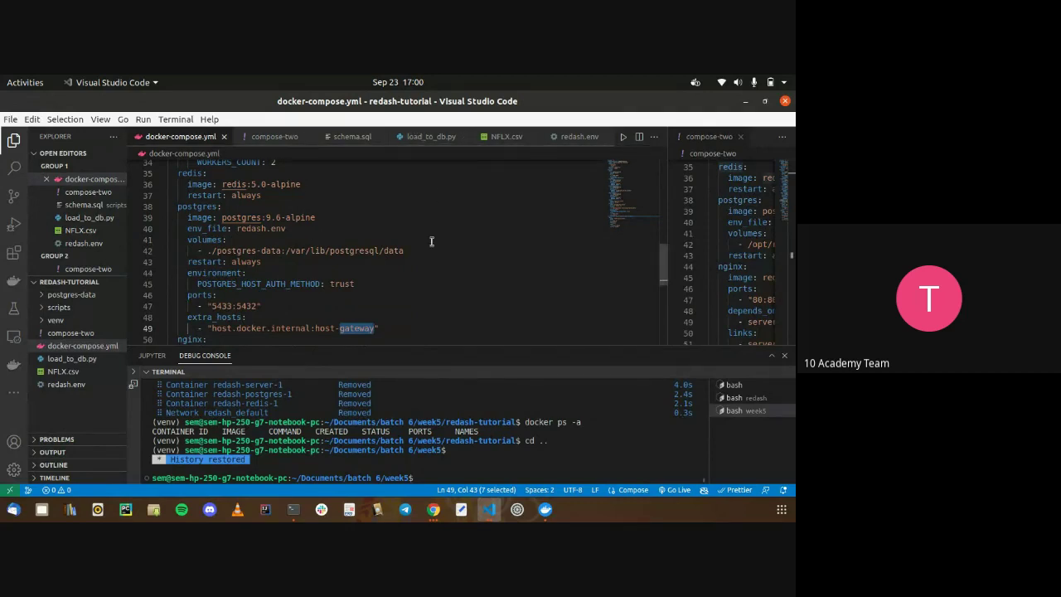
# Run ls -l in the redash folder and highlight postgres-data's drwx------ permissions
pyautogui.hotkey('alt', 'Tab')
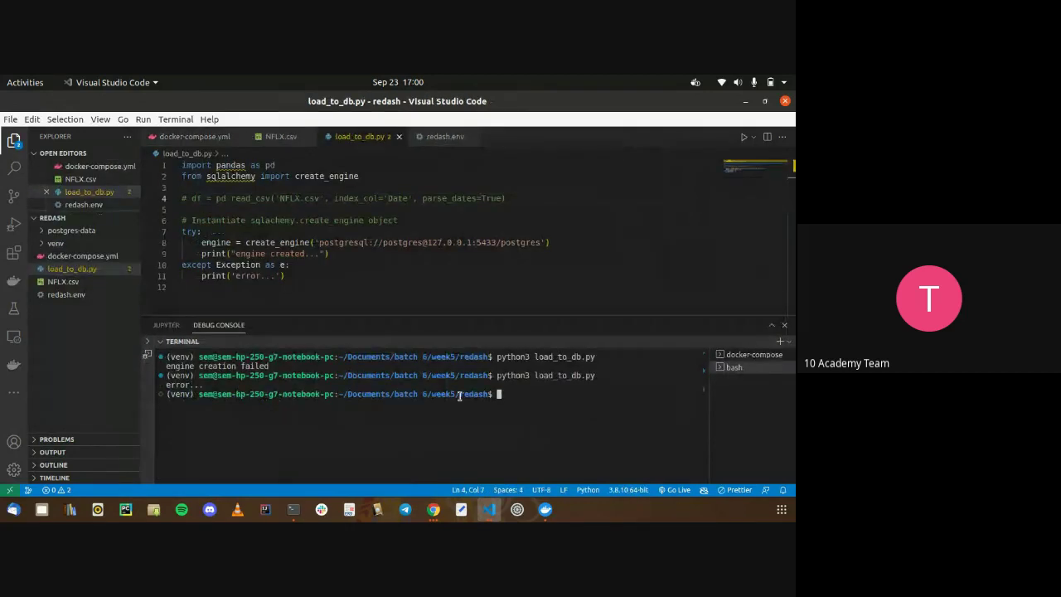
pyautogui.write('ls -l')
pyautogui.press('Return')
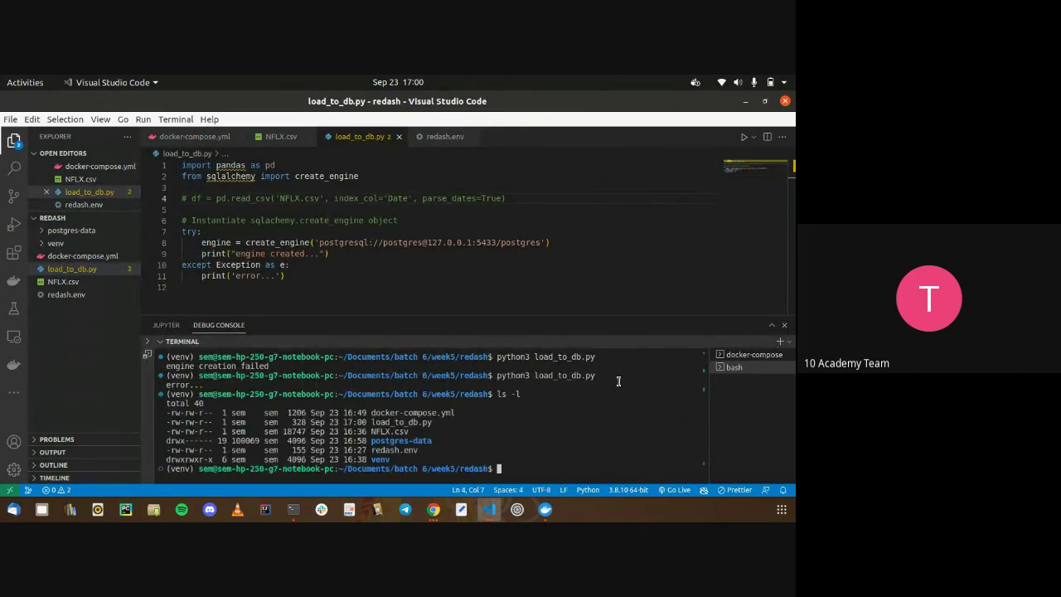
pyautogui.tripleClick(409, 442)
pyautogui.doubleClick(409, 442)
pyautogui.click(408, 442)
pyautogui.doubleClick(205, 439)
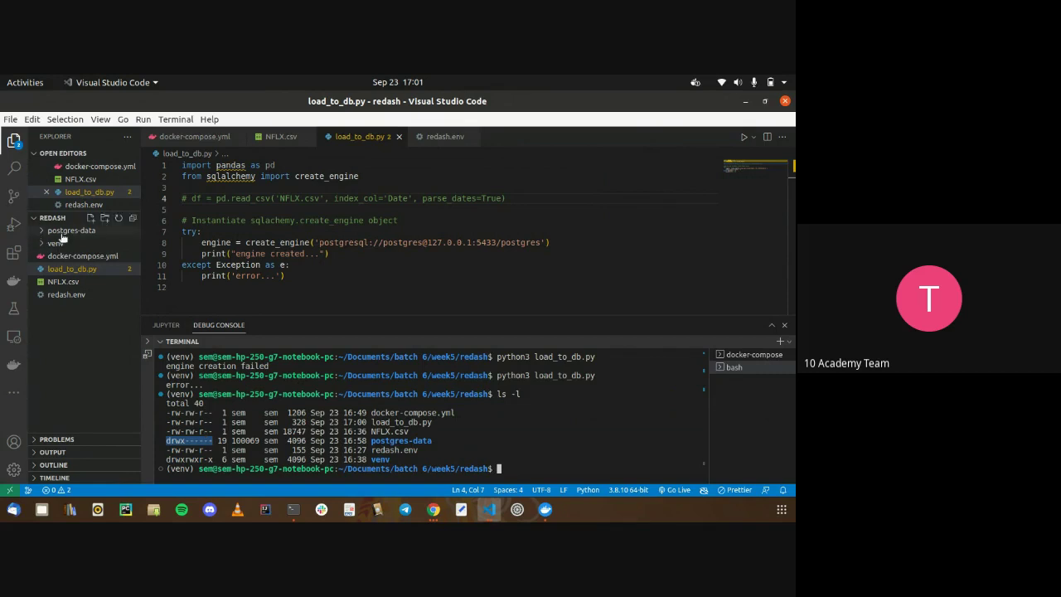
pyautogui.click(487, 453)
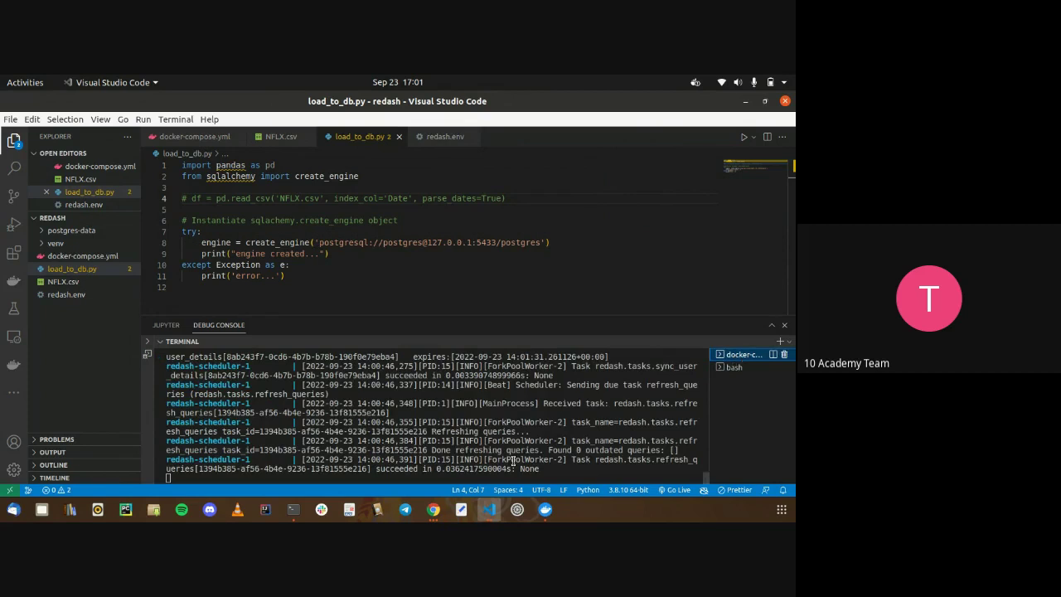
# Suspend the docker-compose stack and list the folder to inspect postgres-data's permissions
pyautogui.hotkey('ctrl', 'z')
pyautogui.hotkey('ctrl', 'p')
pyautogui.press('Escape')
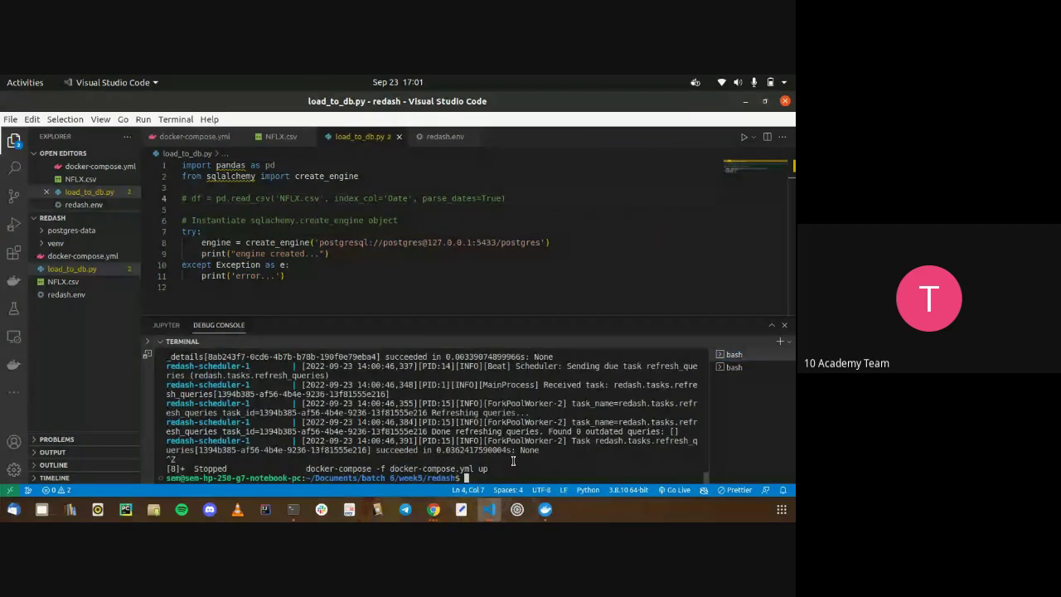
pyautogui.write('ls -l')
pyautogui.press('Return')
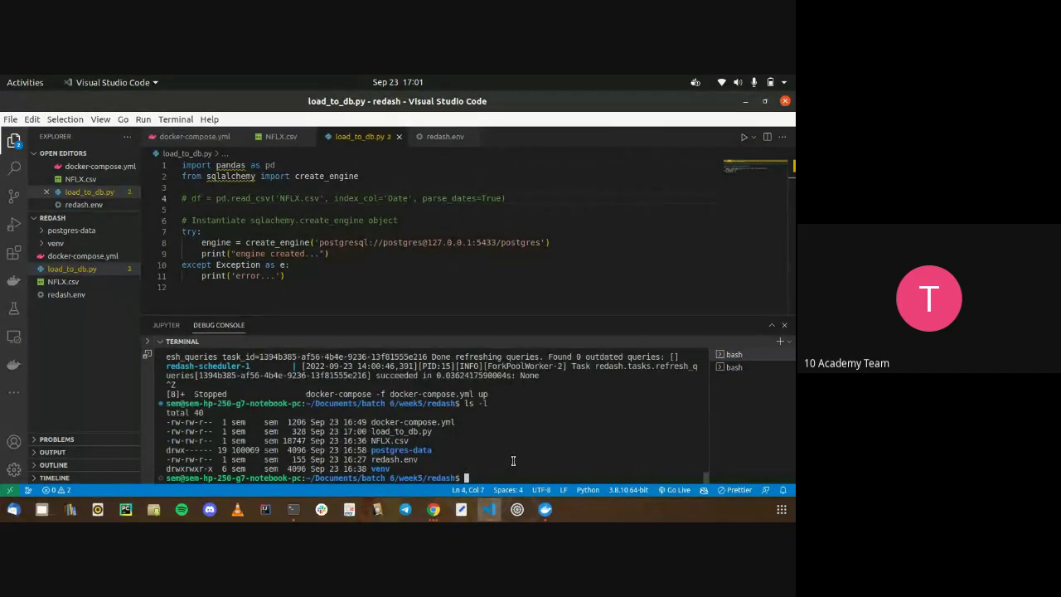
pyautogui.doubleClick(209, 449)
pyautogui.click(395, 469)
# Recursively set postgres-data to 777 permissions, rerunning chmod -R 777 with sudo
pyautogui.write('chmod ')
pyautogui.write('777')
pyautogui.press('Left')
pyautogui.press('Left')
pyautogui.press('Left')
pyautogui.write('-R')
pyautogui.press('Right')
pyautogui.press('Right')
pyautogui.press('Right')
pyautogui.write('p')
pyautogui.press('Tab')
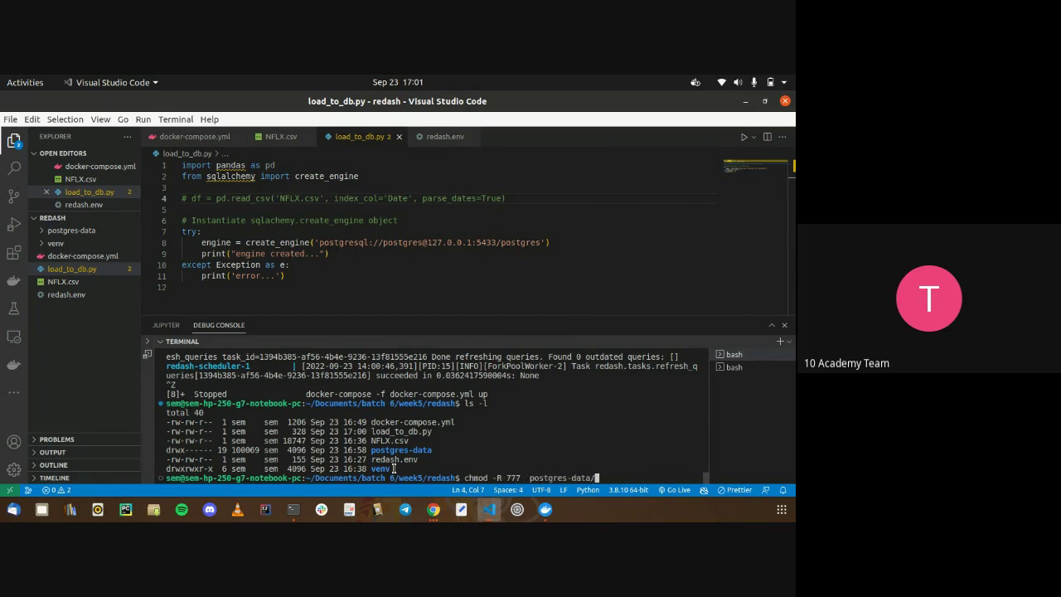
pyautogui.press('Return')
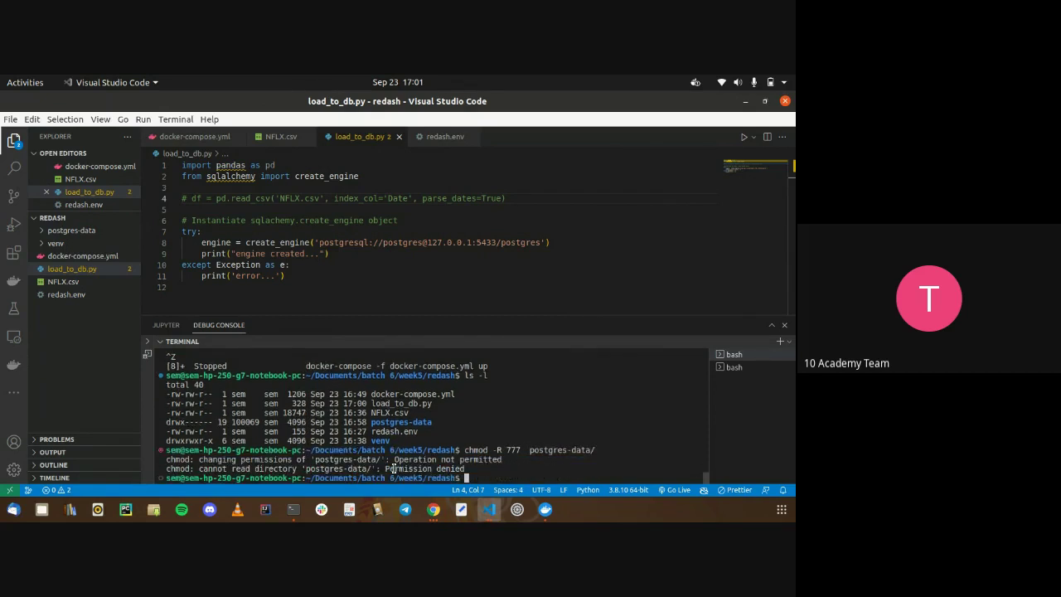
pyautogui.press('Up')
pyautogui.press('Home')
pyautogui.write('sudo')
pyautogui.press('Return')
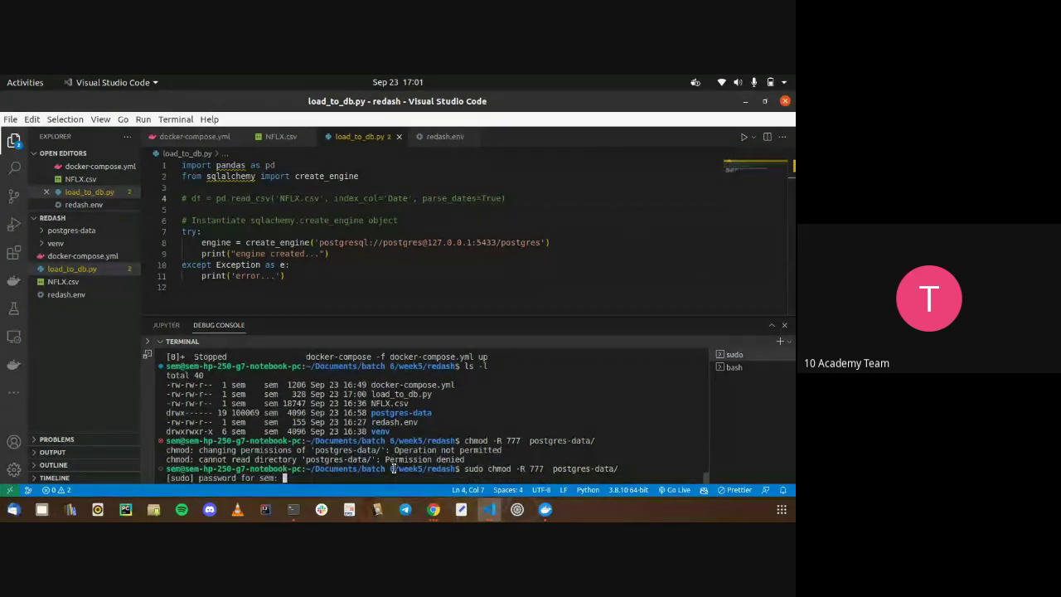
pyautogui.press('Return')
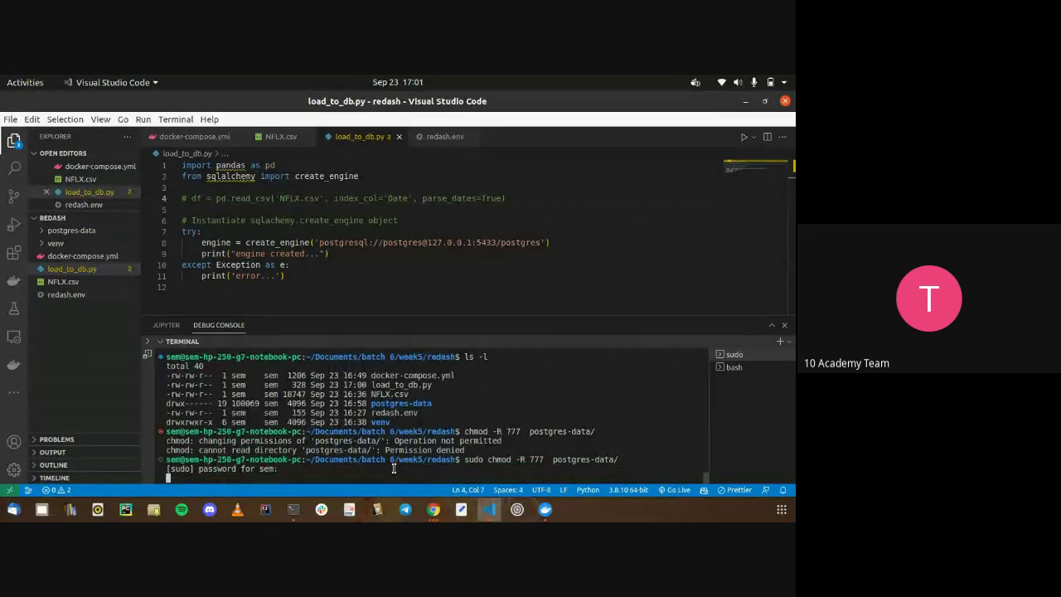
# Verify postgres-data now shows drwxrwxrwx with ls -l, then clear the terminal
pyautogui.write('ls -l')
pyautogui.press('Return')
pyautogui.write('clear')
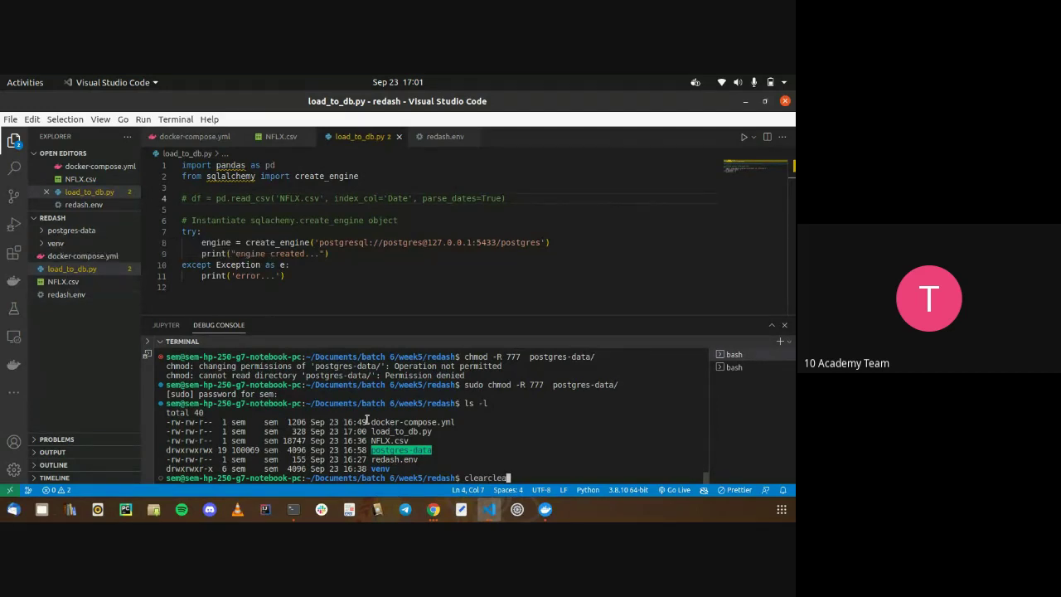
pyautogui.press('Return')
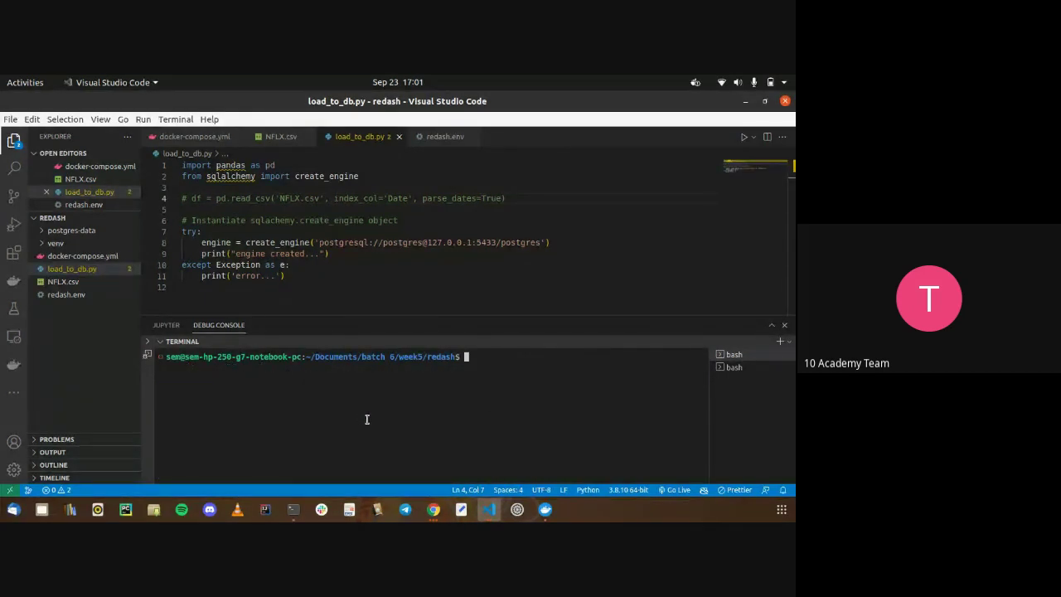
# Run 'docker-compose -f docker-compose.yml up' from history and watch the container logs
pyautogui.press('Up')
pyautogui.press('Up')
pyautogui.press('Up')
pyautogui.press('Up')
pyautogui.press('Down')
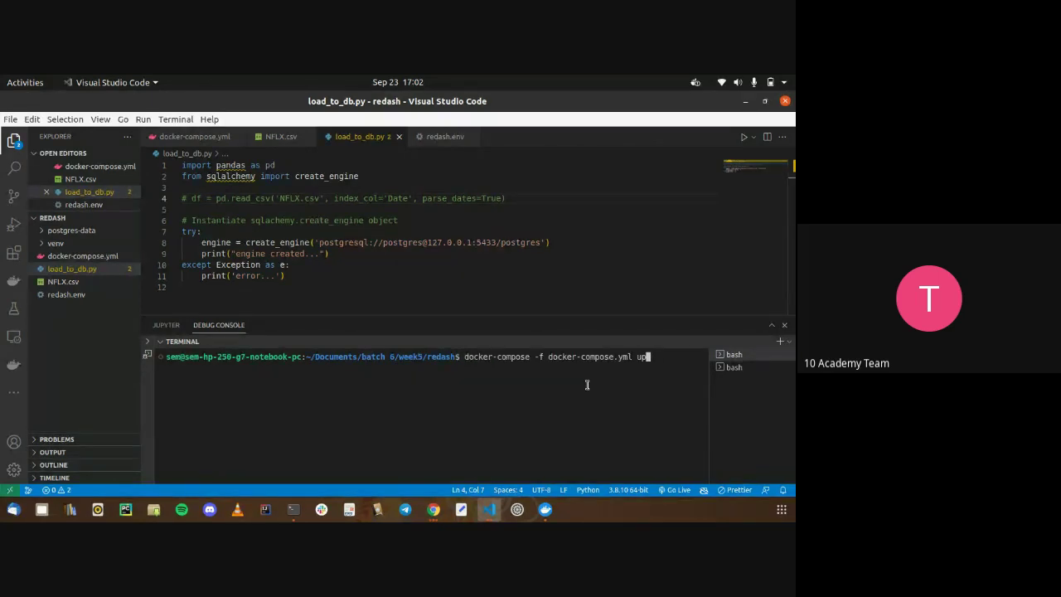
pyautogui.press('Return')
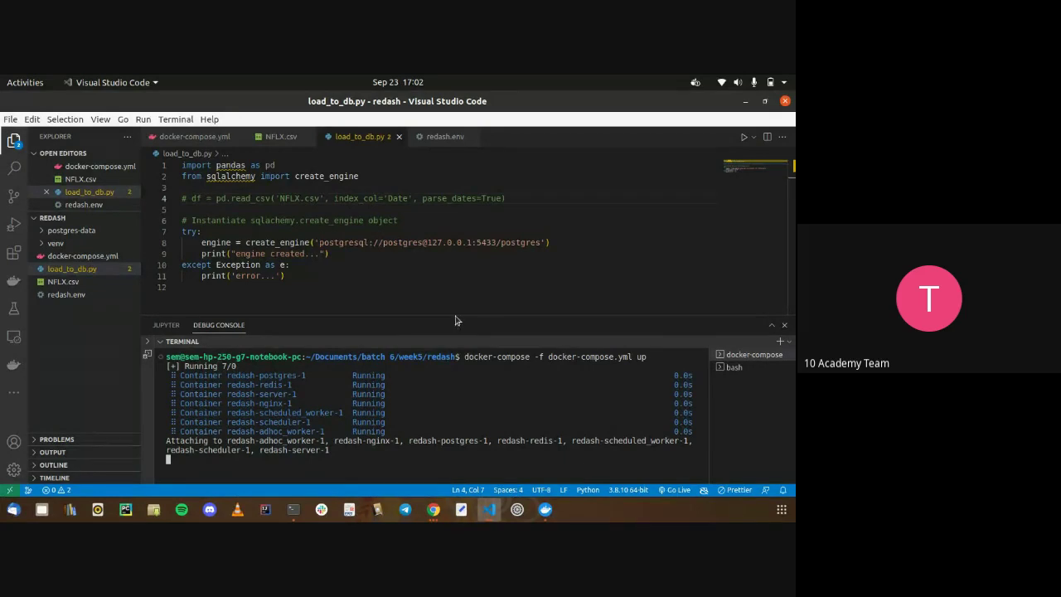
pyautogui.click(421, 293)
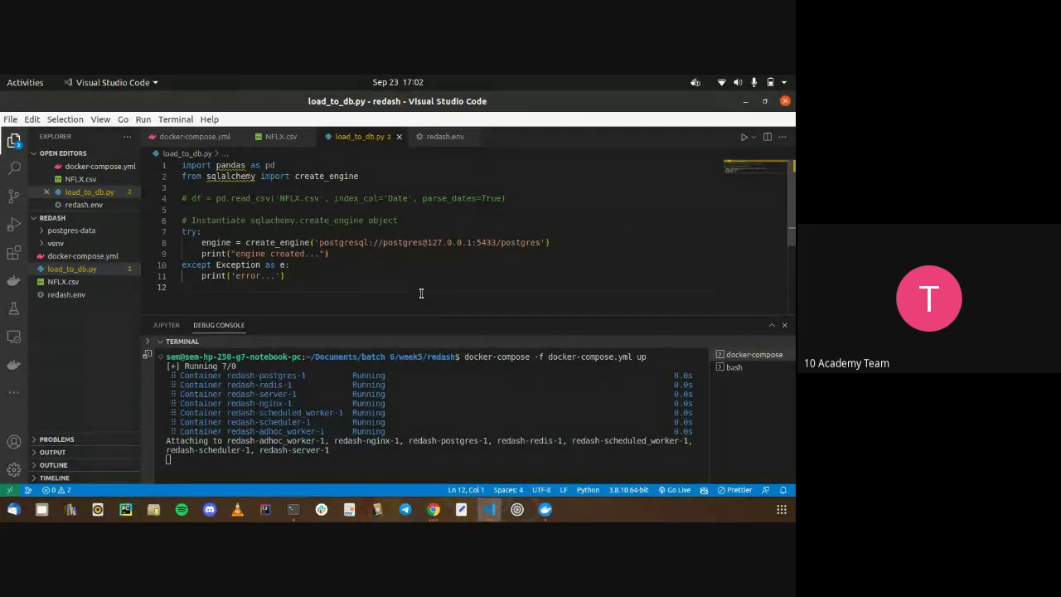
pyautogui.click(644, 393)
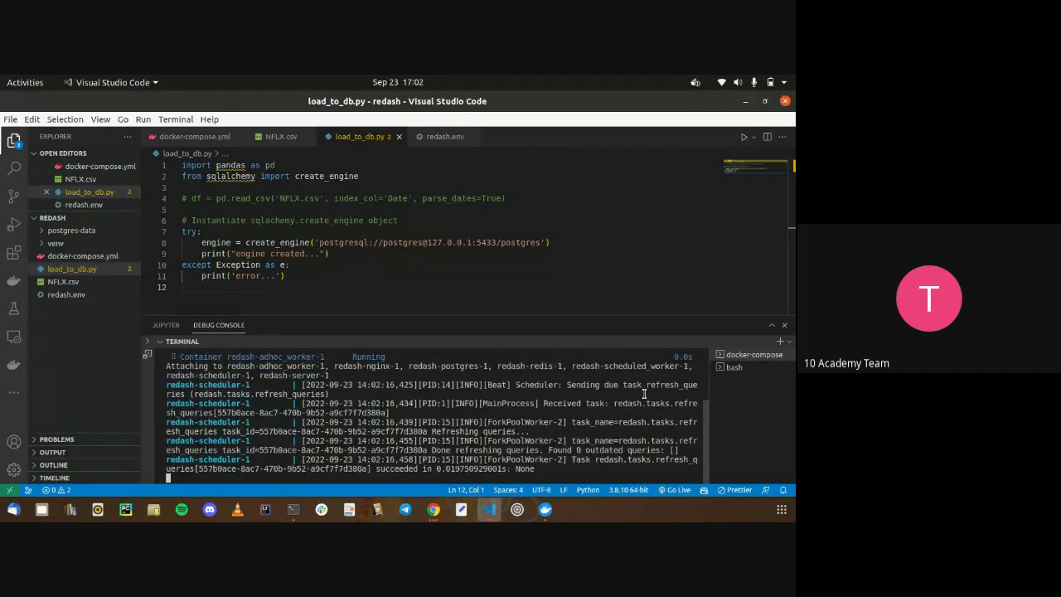
pyautogui.moveTo(601, 419); pyautogui.dragTo(603, 442)
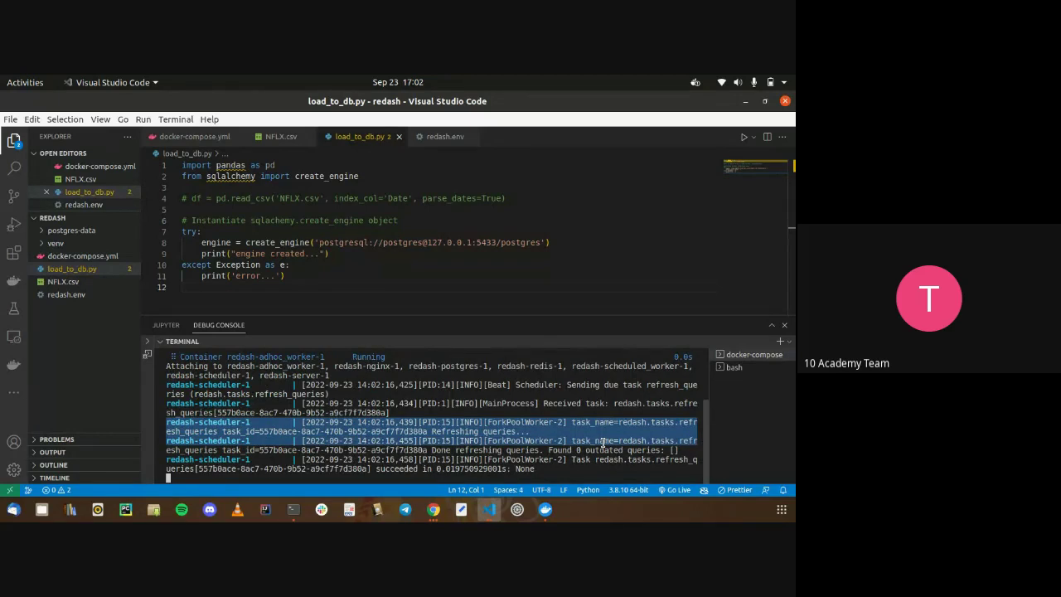
pyautogui.click(736, 368)
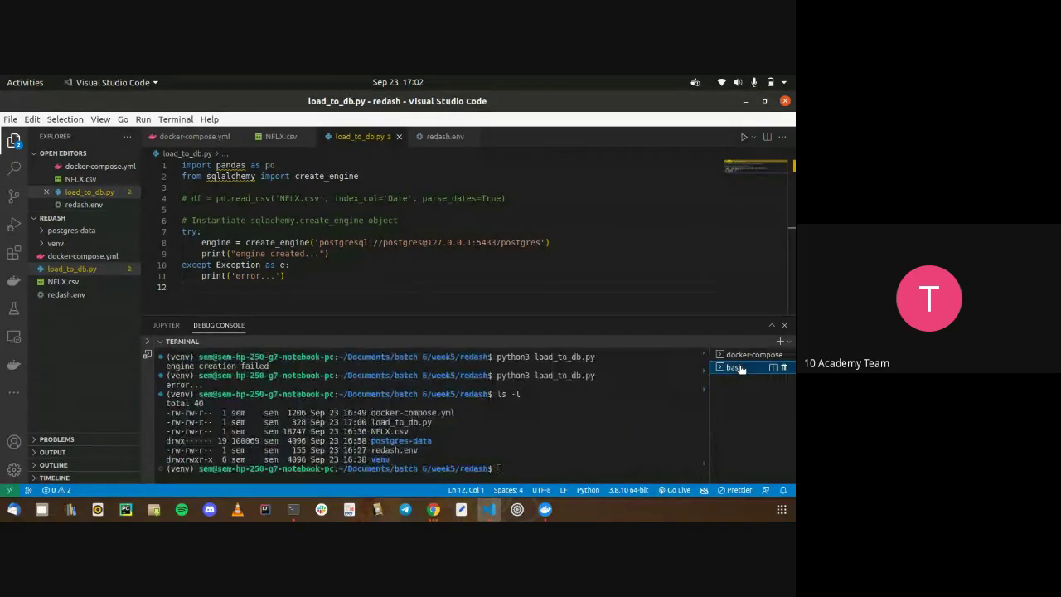
pyautogui.click(746, 353)
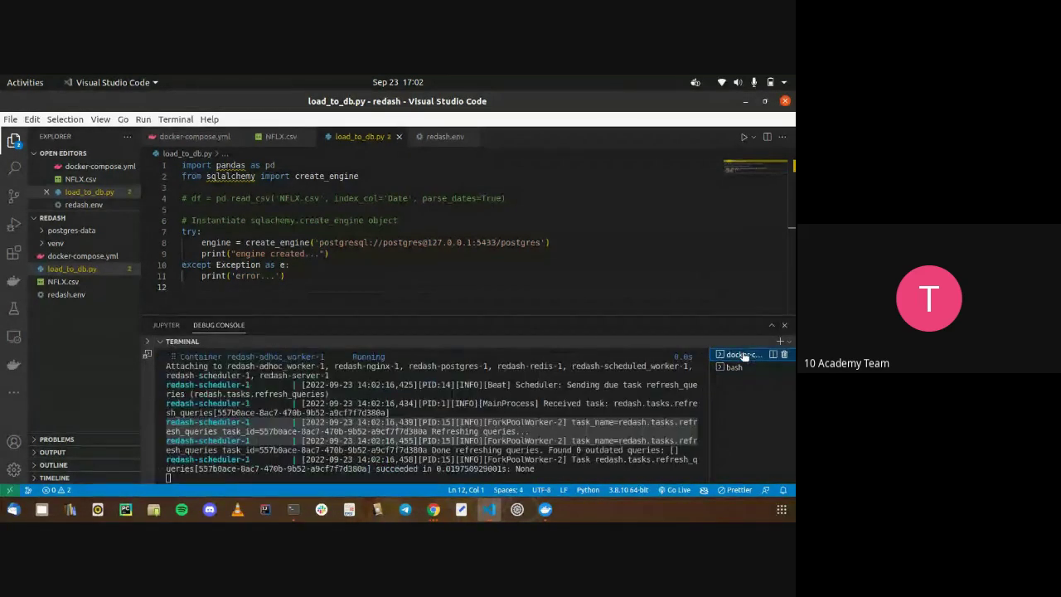
# Reload Redash at localhost:3500 in Chrome, then return to the load_to_db.py window
pyautogui.hotkey('alt', 'Tab')
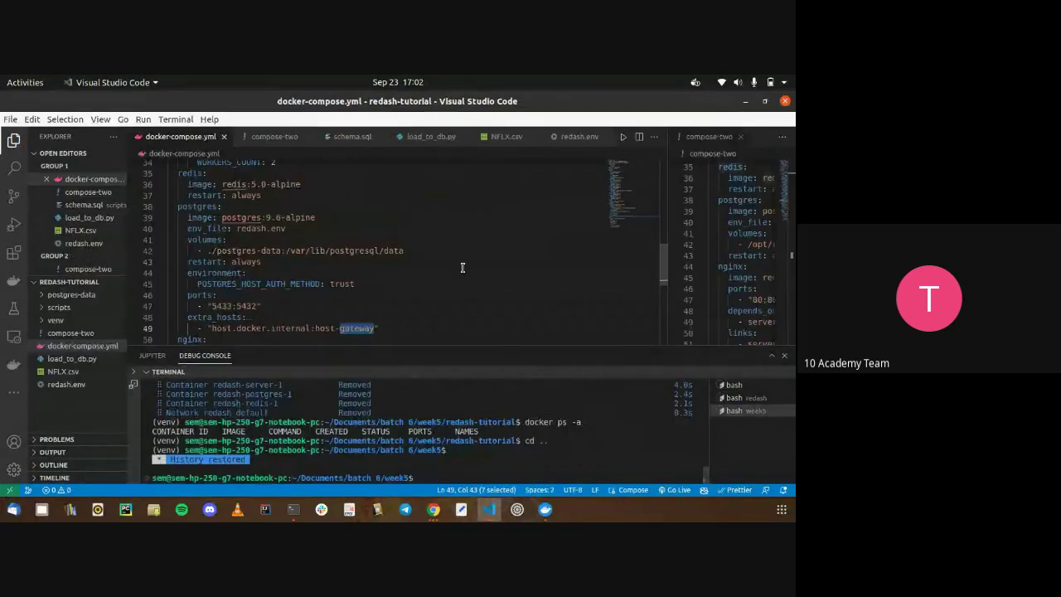
pyautogui.hotkey('alt', 'Tab')
pyautogui.hotkey('alt', 'Tab')
pyautogui.click(464, 101)
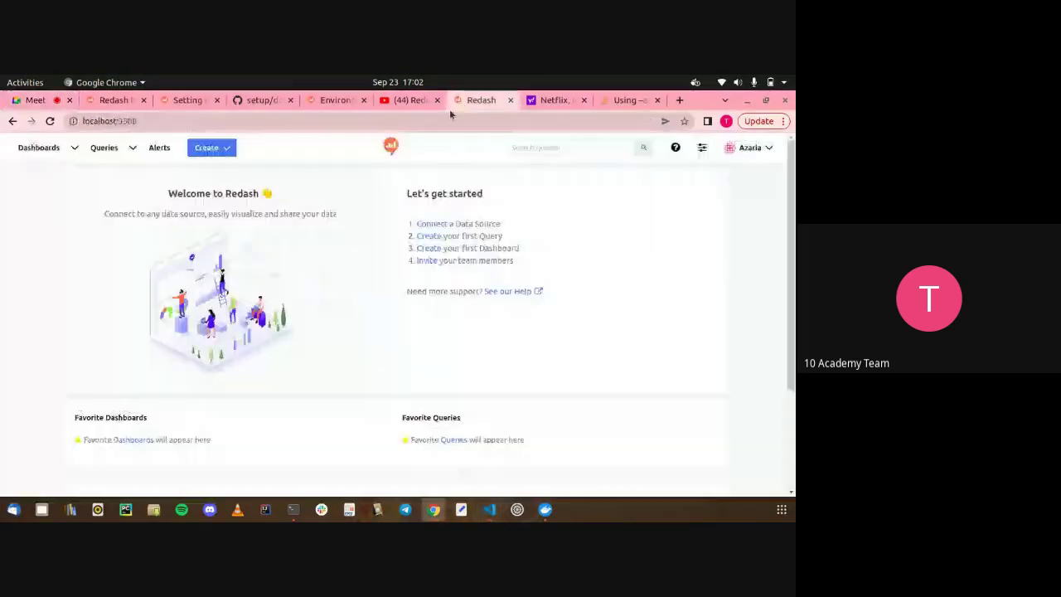
pyautogui.click(445, 117)
pyautogui.press('Return')
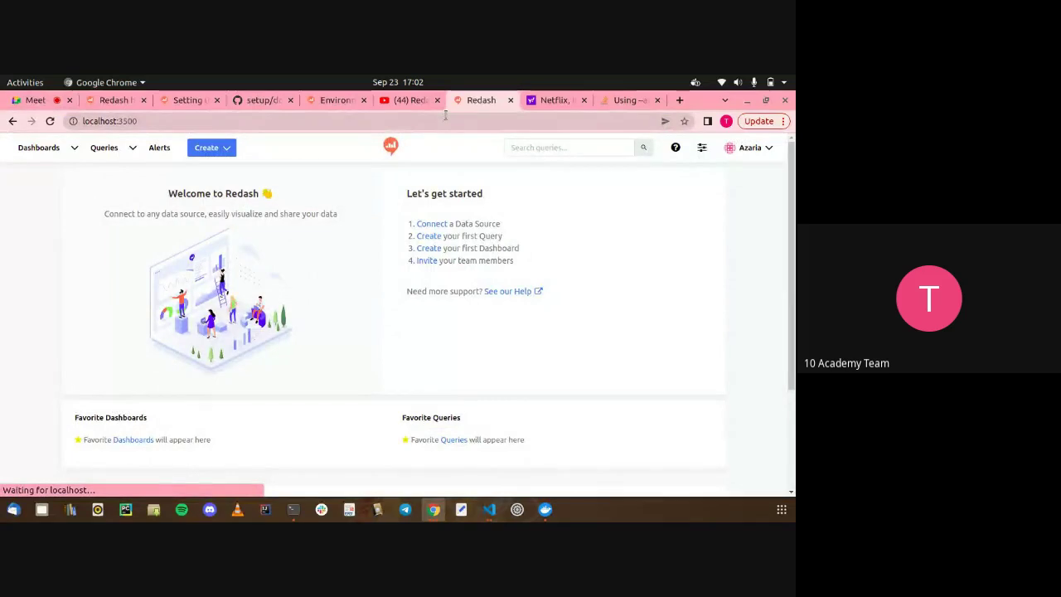
pyautogui.hotkey('alt', 'Tab')
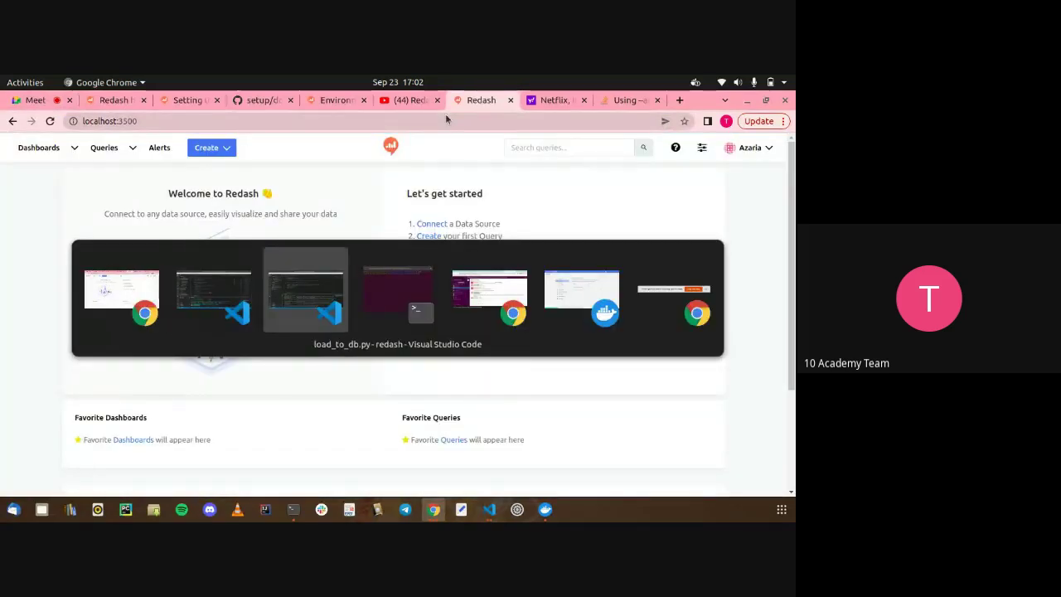
pyautogui.hotkey('alt', 'Tab')
# Clear the bash terminal and run python3 load_to_db.py, which still prints error..
pyautogui.click(756, 372)
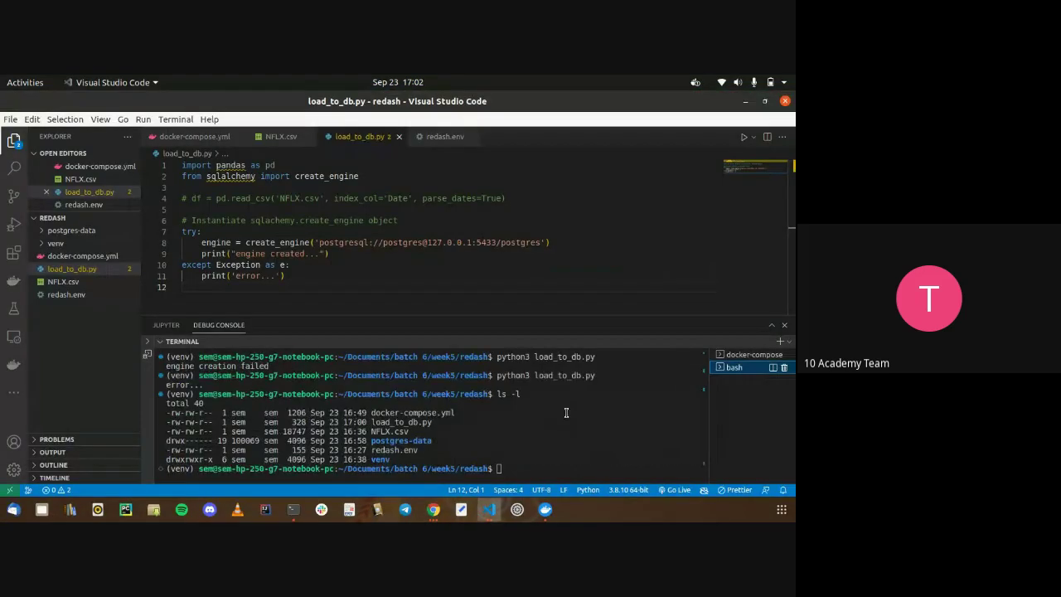
pyautogui.write('clear')
pyautogui.press('Return')
pyautogui.write('python3 lo')
pyautogui.press('Tab')
pyautogui.press('Return')
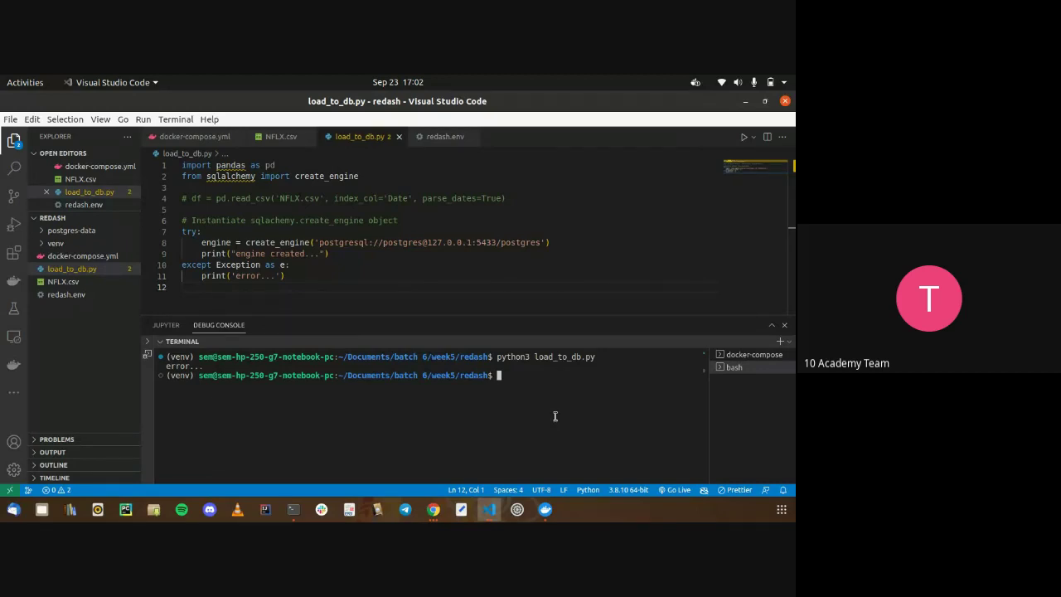
# Scroll through the docker-compose logs, which show 0 outdated queries
pyautogui.click(734, 357)
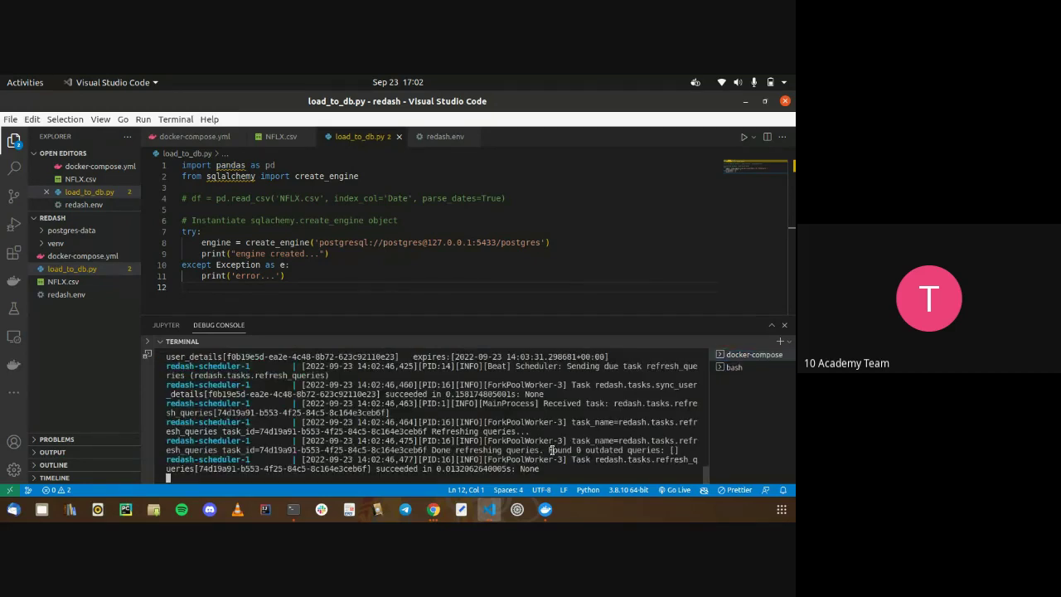
pyautogui.scroll(5, 553, 450)
pyautogui.scroll(5, 552, 450)
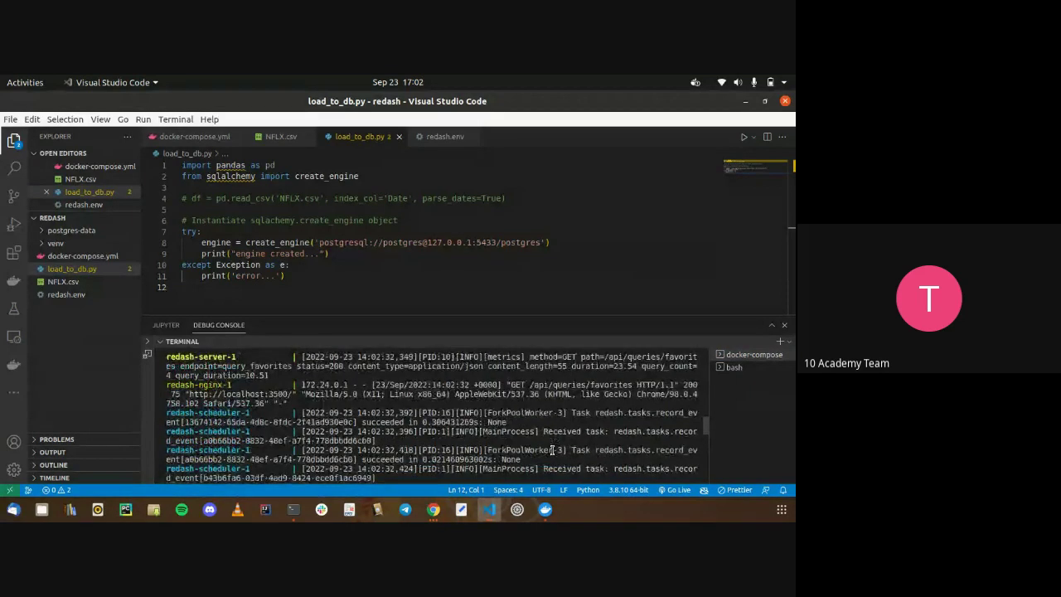
pyautogui.scroll(5, 552, 450)
pyautogui.scroll(-15, 552, 450)
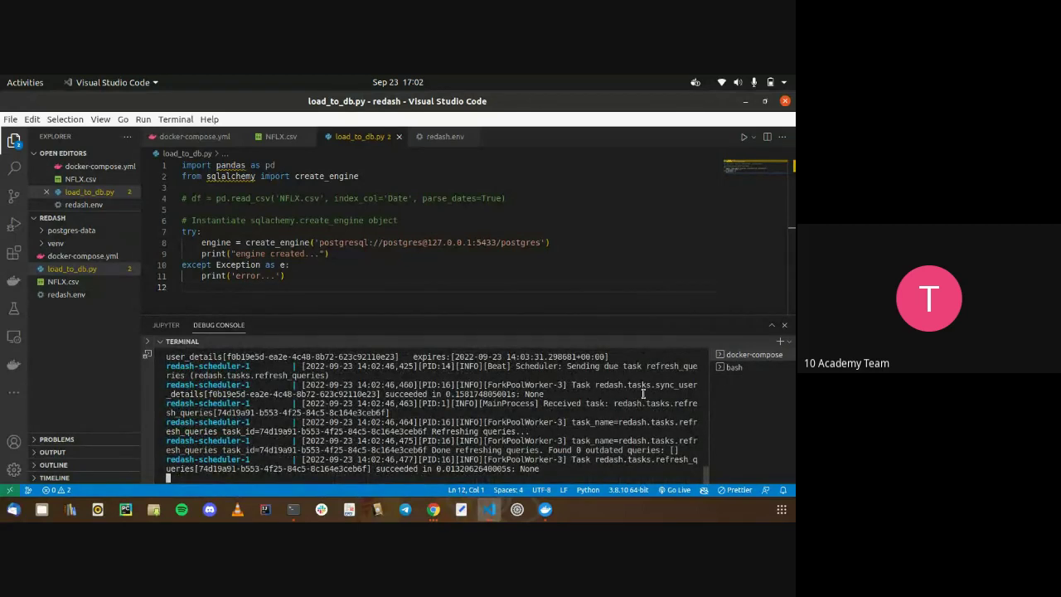
# Stop docker-compose, clear the terminal, and list folder ownership with ls -l
pyautogui.hotkey('ctrl', 'c')
pyautogui.write('clear')
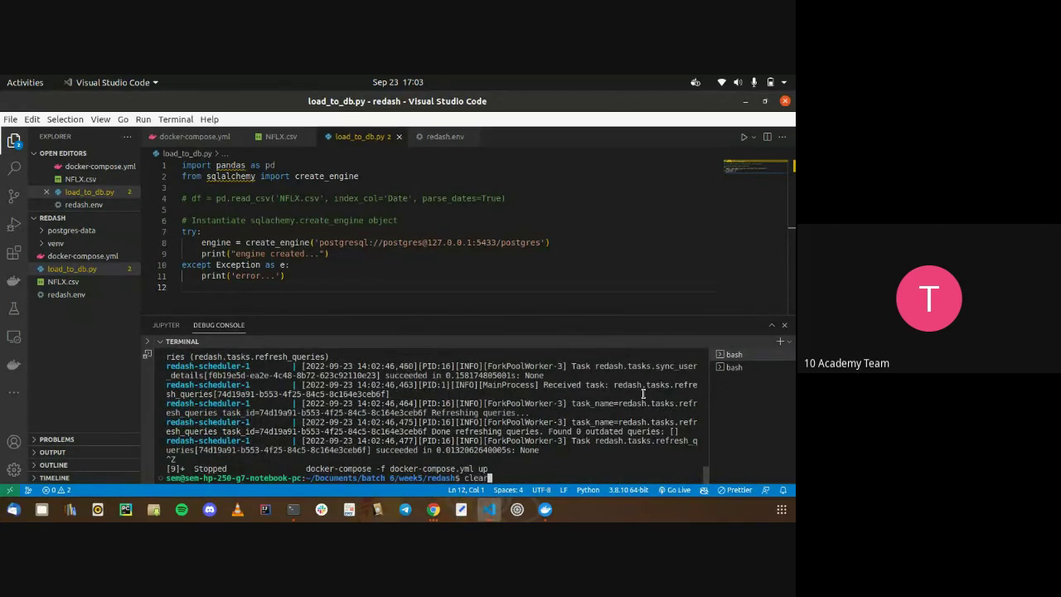
pyautogui.press('Return')
pyautogui.write('chown -')
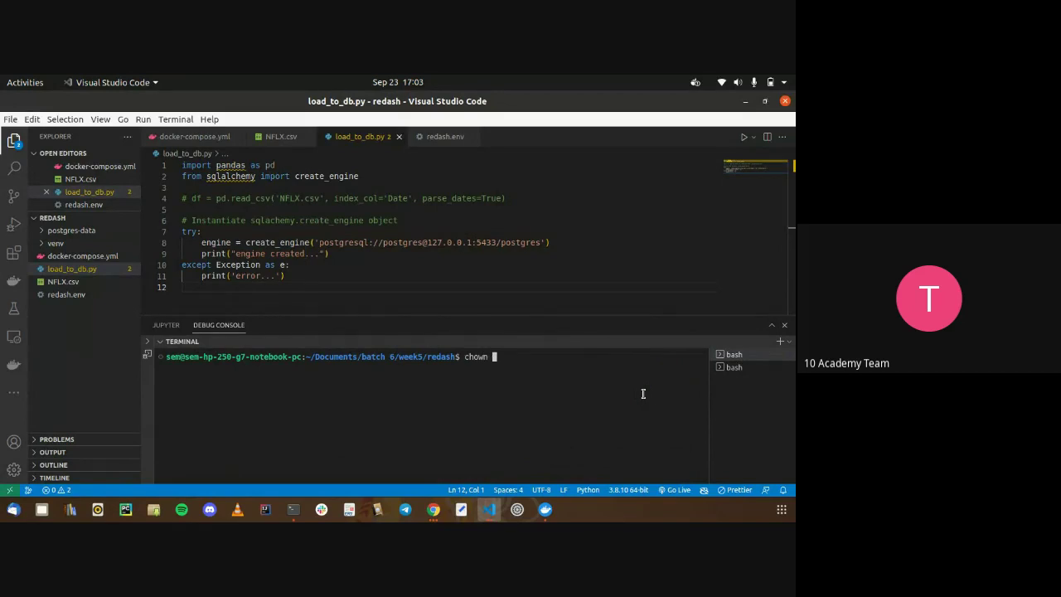
pyautogui.press('BackSpace')
pyautogui.press('BackSpace')
pyautogui.press('BackSpace')
pyautogui.press('BackSpace')
pyautogui.press('BackSpace')
pyautogui.press('BackSpace')
pyautogui.press('BackSpace')
pyautogui.write('ls -l')
pyautogui.press('Return')
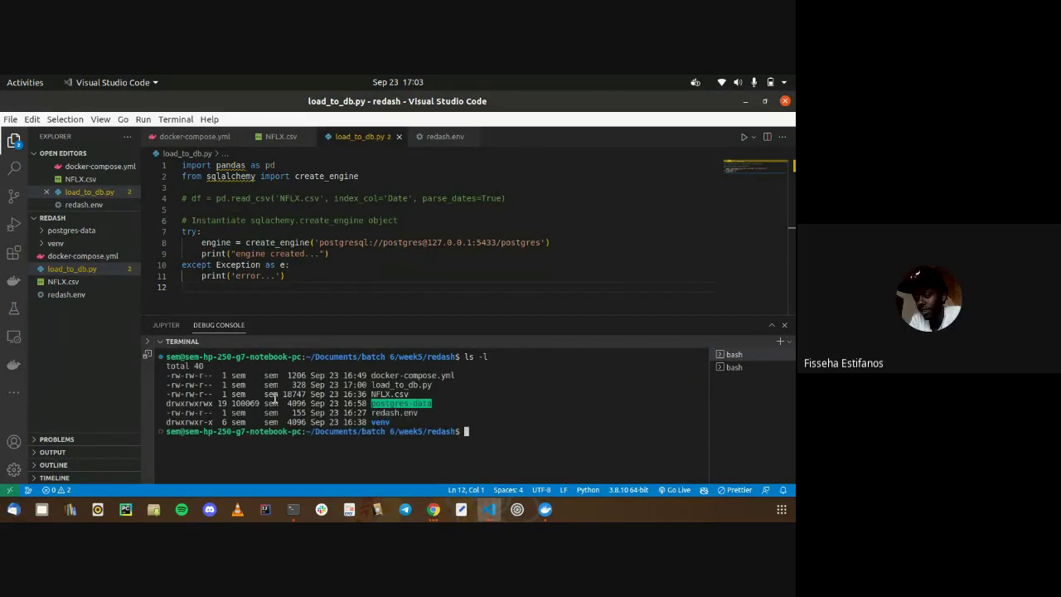
# Change postgres-data's owner to the current user with sudo chown -c
pyautogui.write('chown -c sem postgres-data/')
pyautogui.press('Return')
pyautogui.press('Up')
pyautogui.press('Home')
pyautogui.write('sudo')
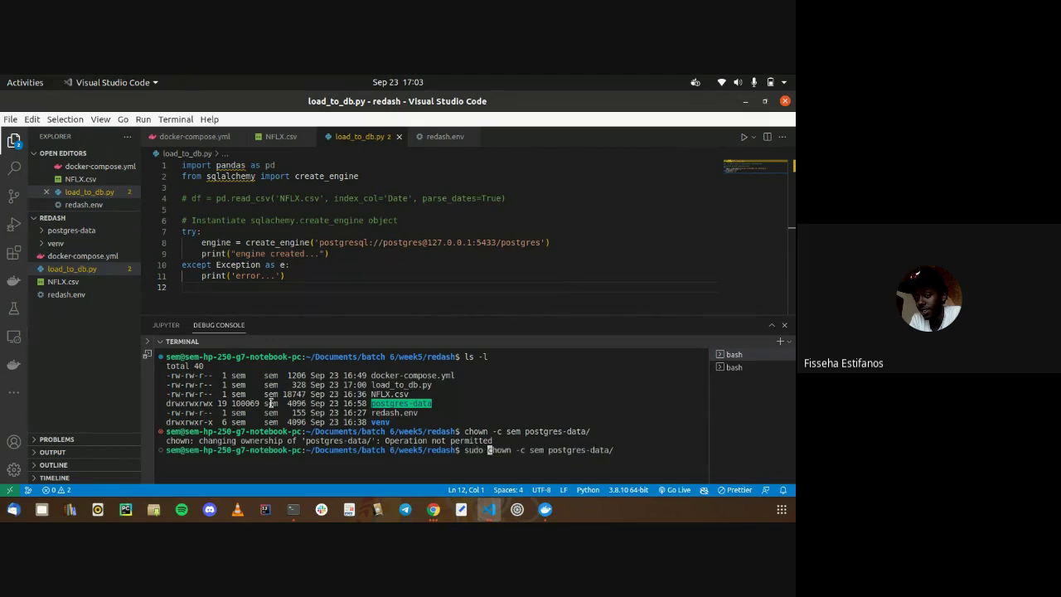
pyautogui.press('Return')
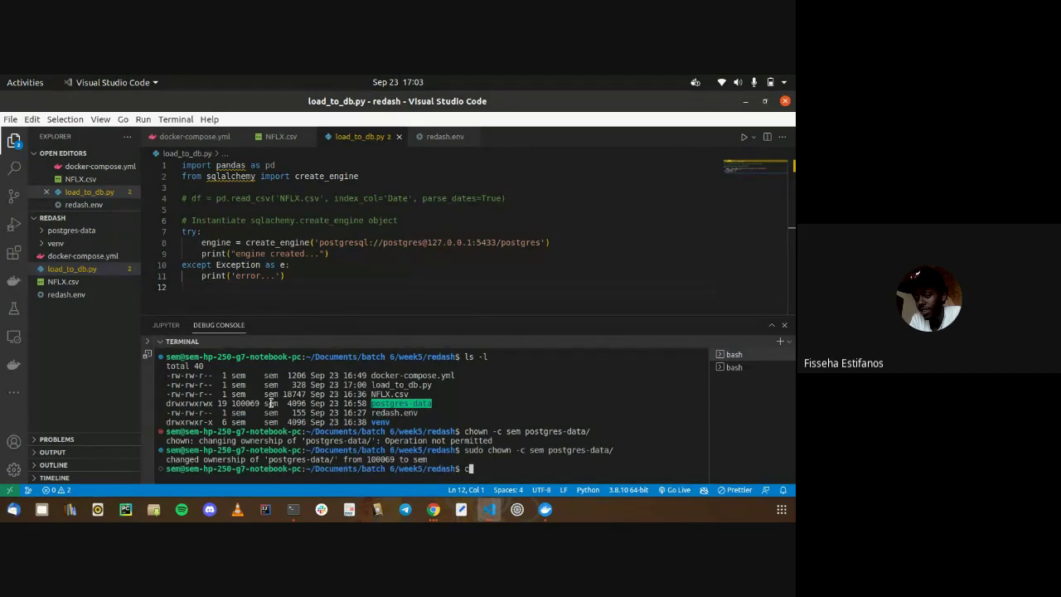
# Clear the terminal and rerun 'docker-compose -f docker-compose.yml up'
pyautogui.hotkey('ctrl', 'l')
pyautogui.press('Up')
pyautogui.press('Up')
pyautogui.press('Up')
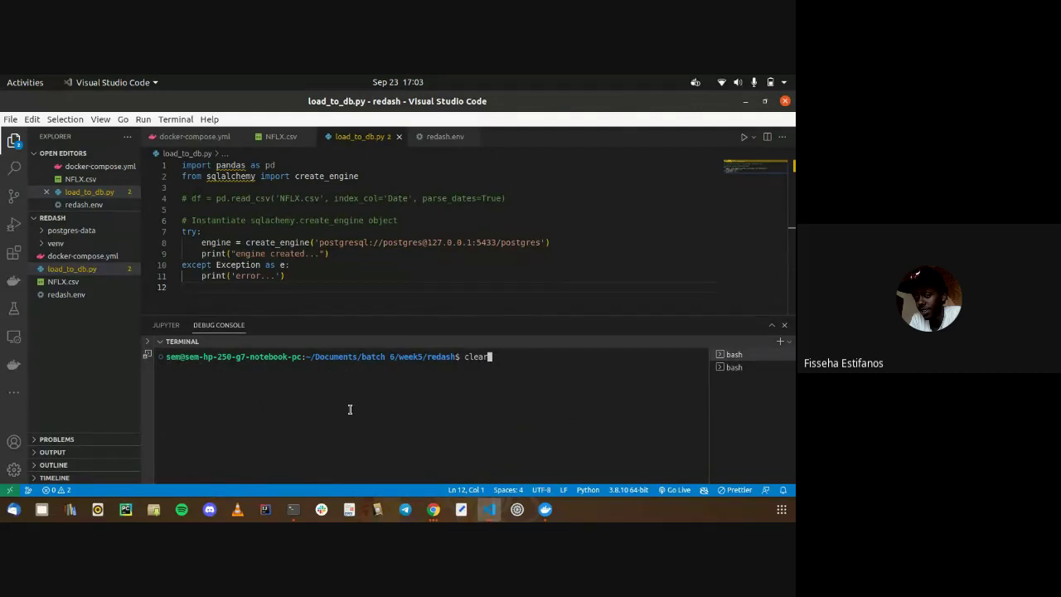
pyautogui.press('Up')
pyautogui.press('Up')
pyautogui.press('Up')
pyautogui.press('Return')
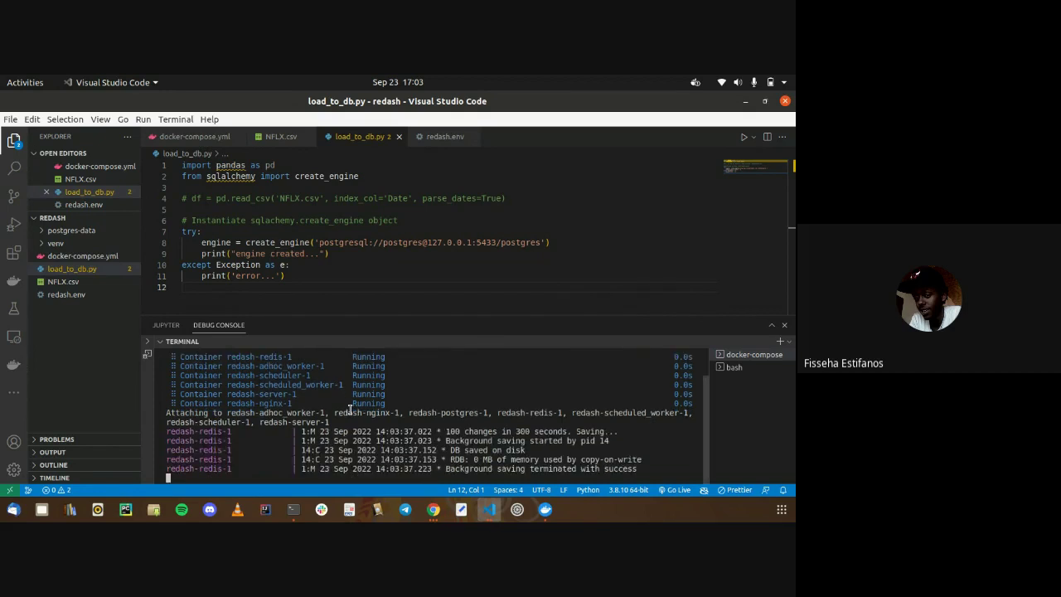
# Rerun python3 load_to_db.py in bash and check the docker-compose logs
pyautogui.click(731, 367)
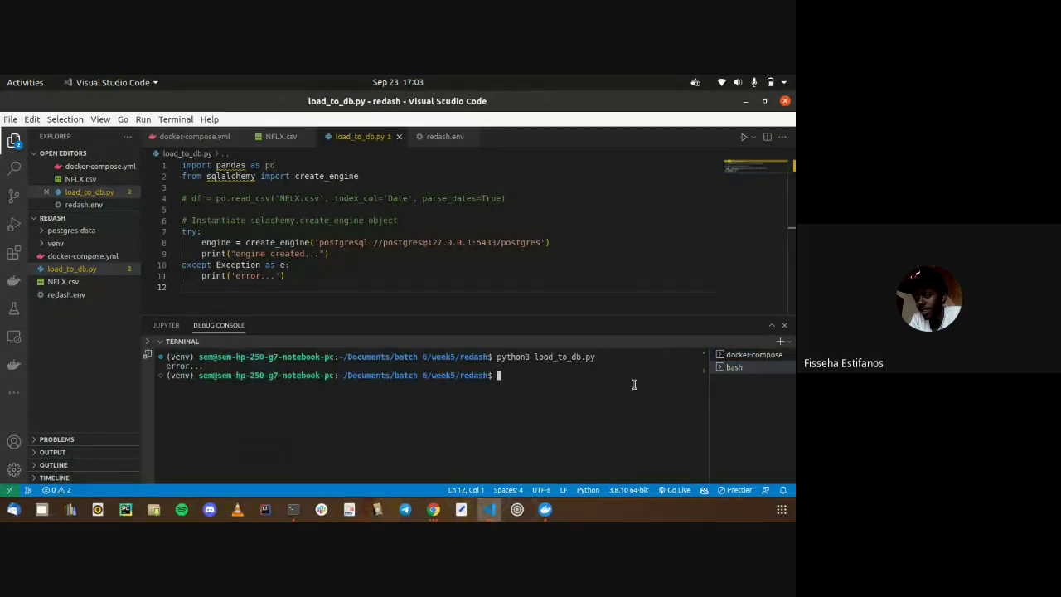
pyautogui.click(741, 355)
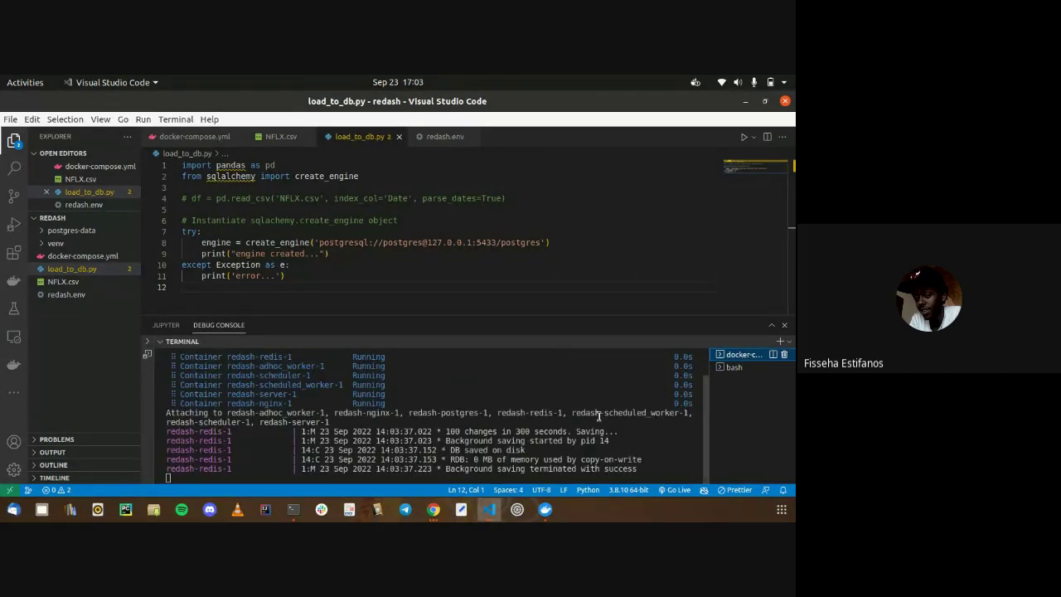
pyautogui.click(733, 367)
pyautogui.press('Up')
pyautogui.press('Return')
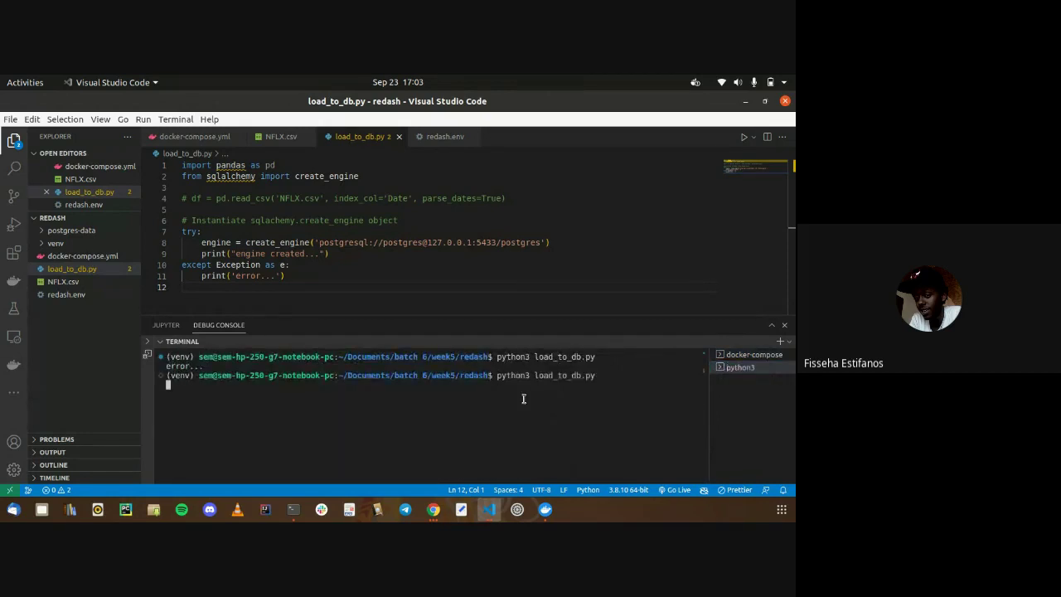
pyautogui.click(733, 354)
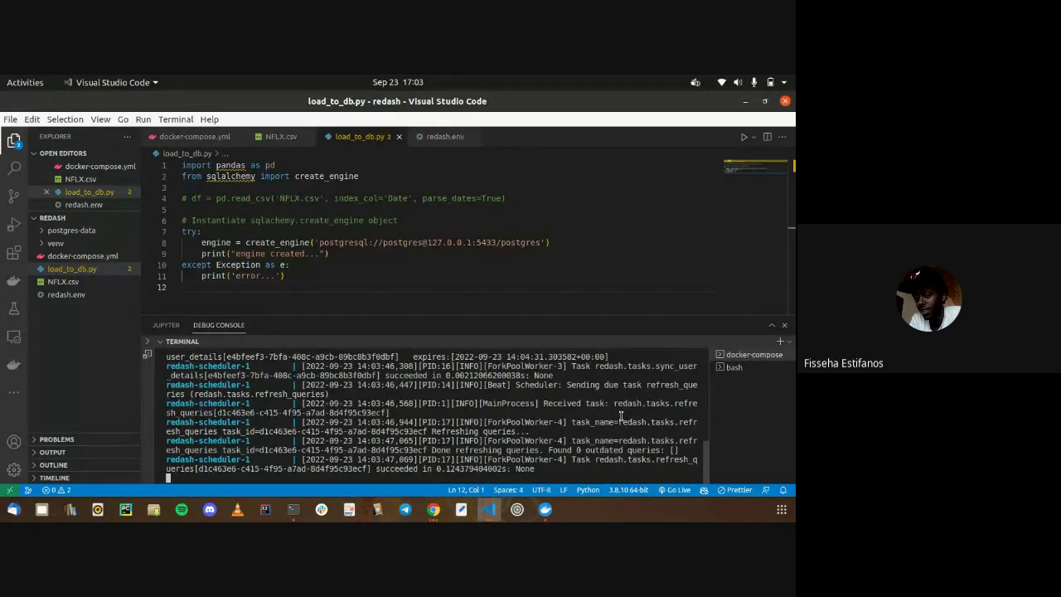
# Review docker-compose.yml from the top, then open redash.env
pyautogui.click(199, 138)
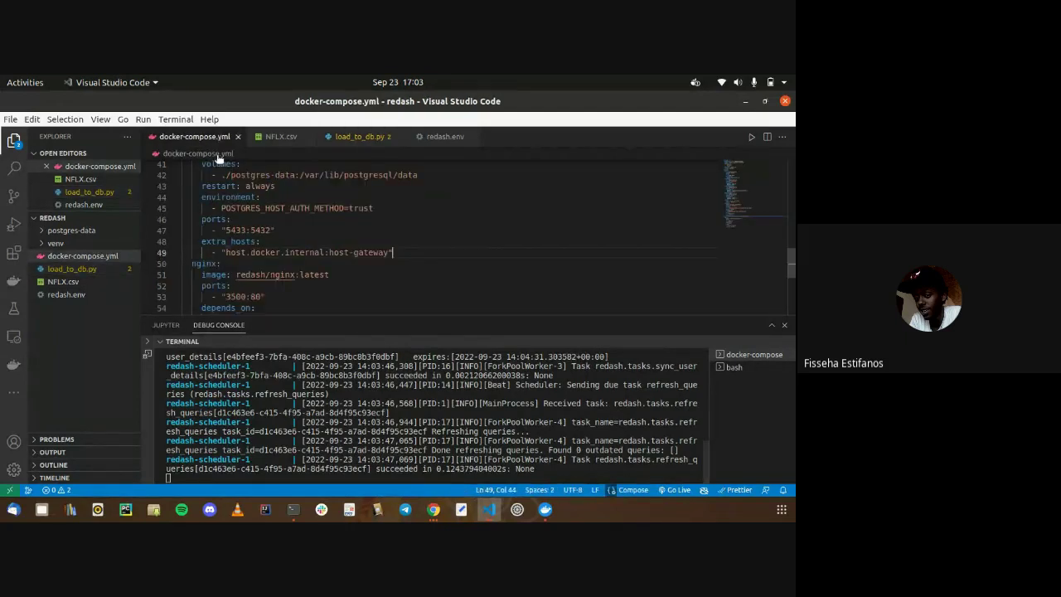
pyautogui.scroll(10, 250, 190)
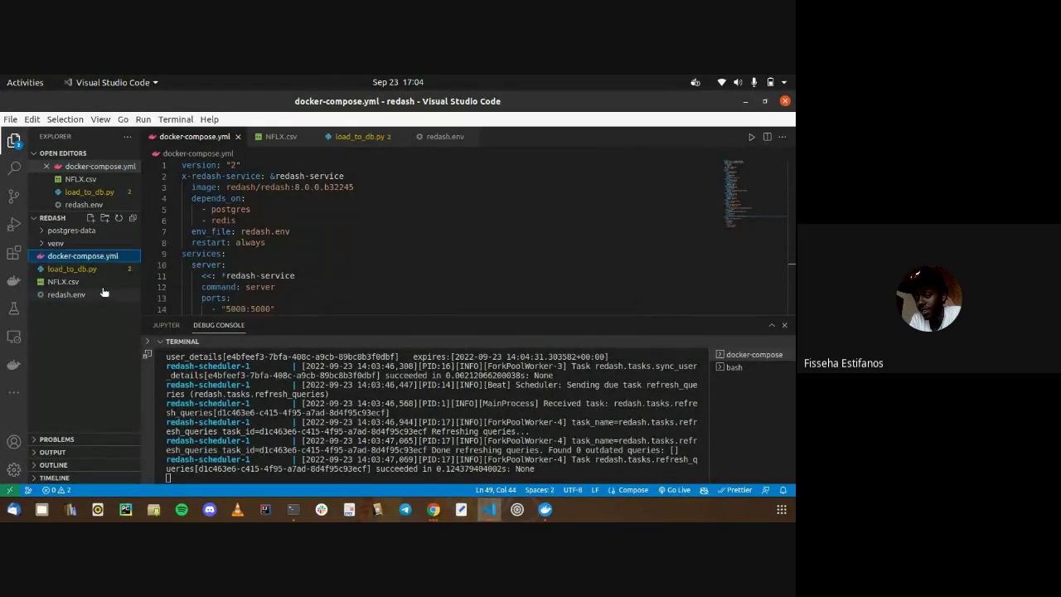
pyautogui.click(75, 294)
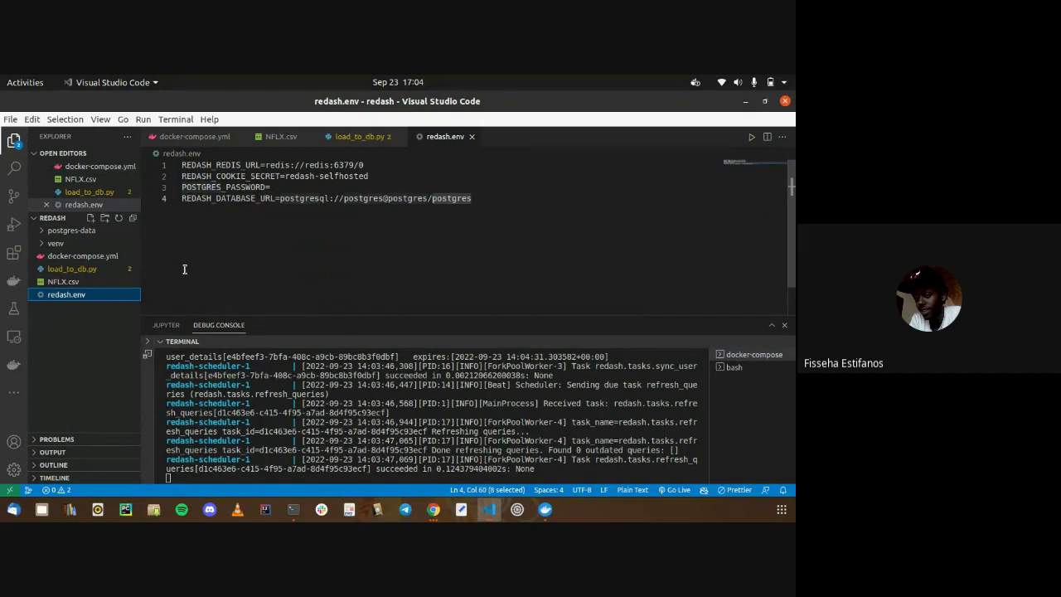
# Switch to the redash-tutorial window and open its redash.env for comparison
pyautogui.click(225, 244)
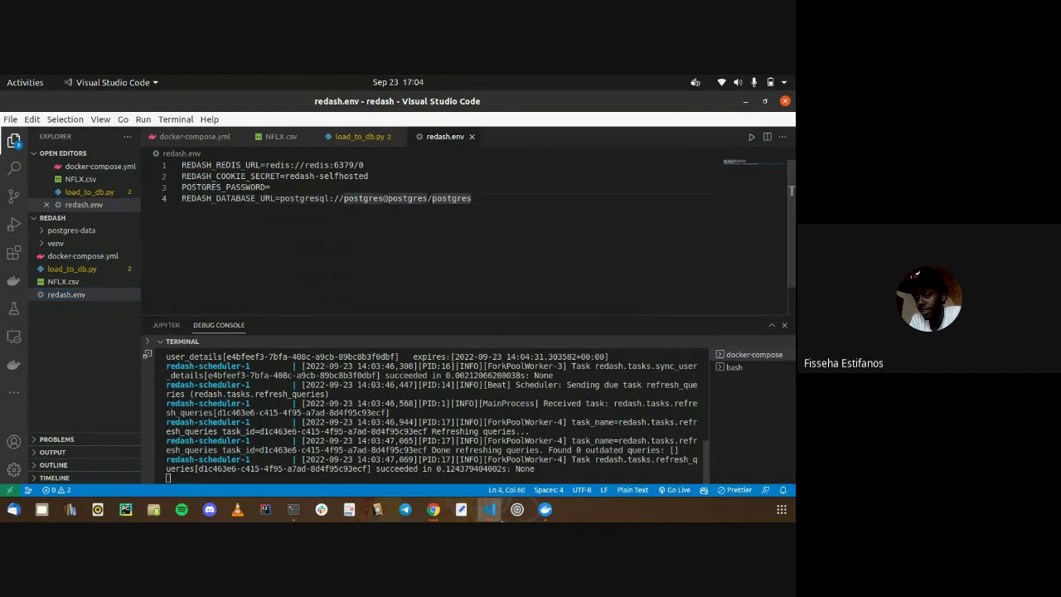
pyautogui.click(489, 509)
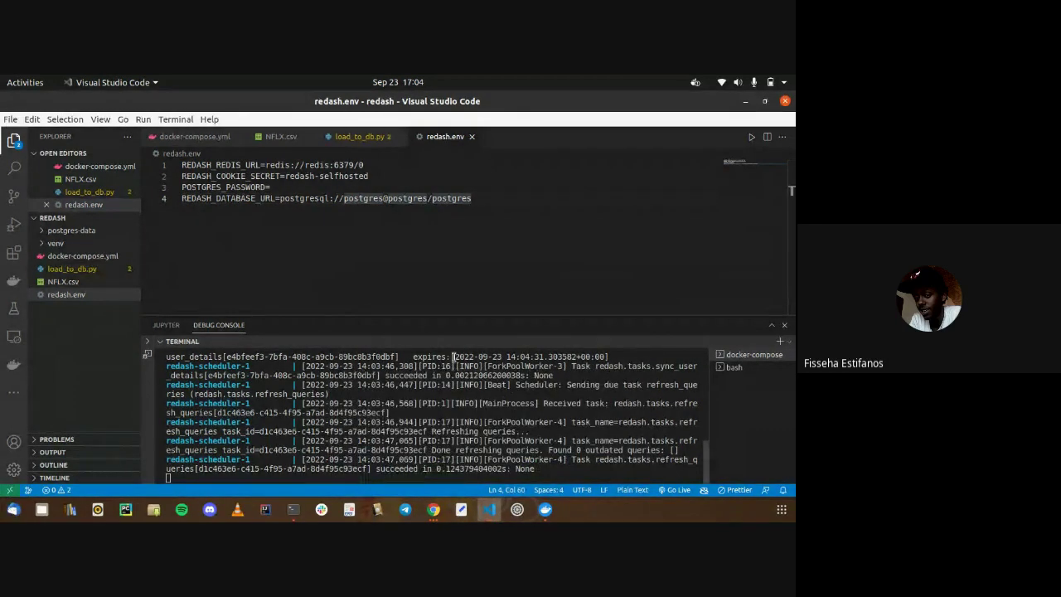
pyautogui.click(489, 509)
pyautogui.click(486, 416)
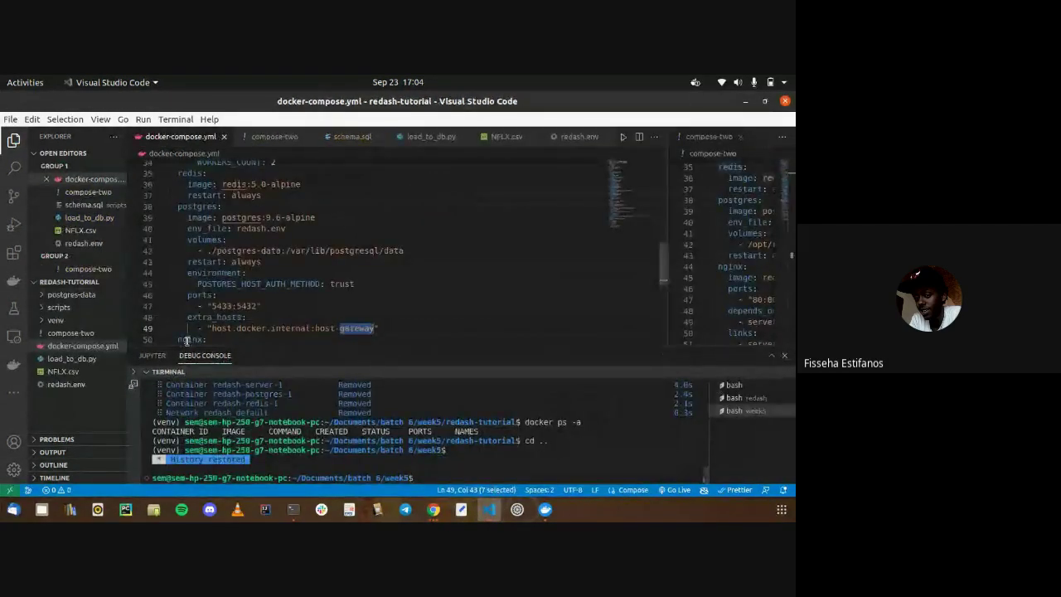
pyautogui.click(68, 386)
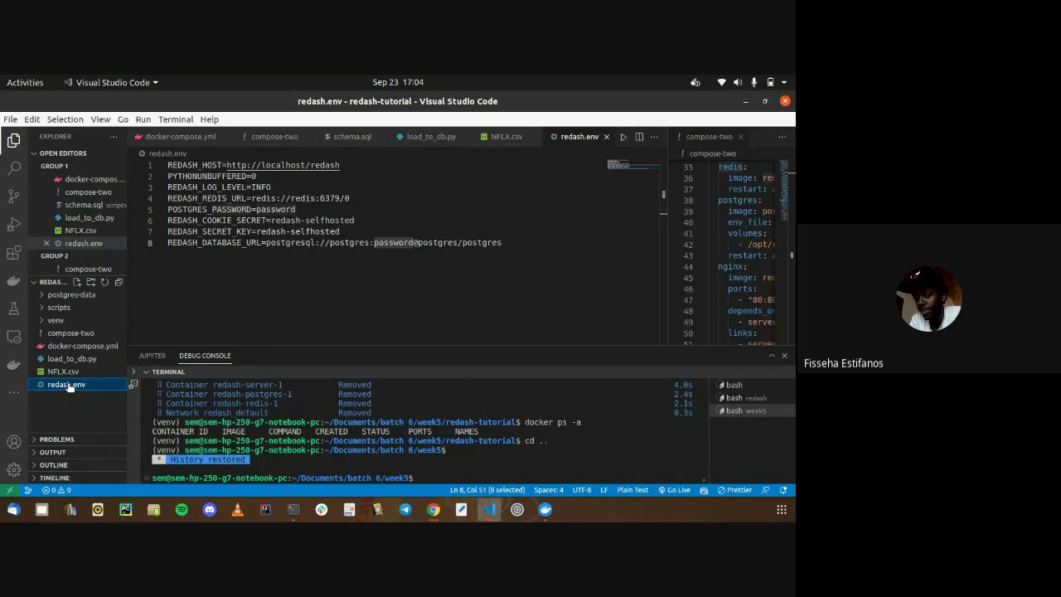
pyautogui.hotkey('alt', 'Tab')
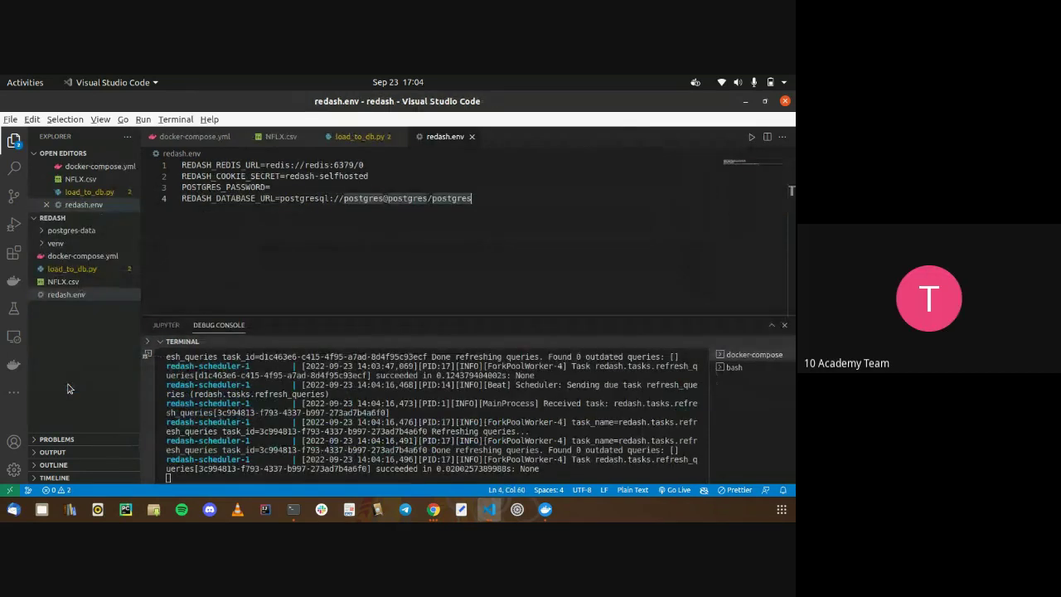
pyautogui.hotkey('alt', 'Tab')
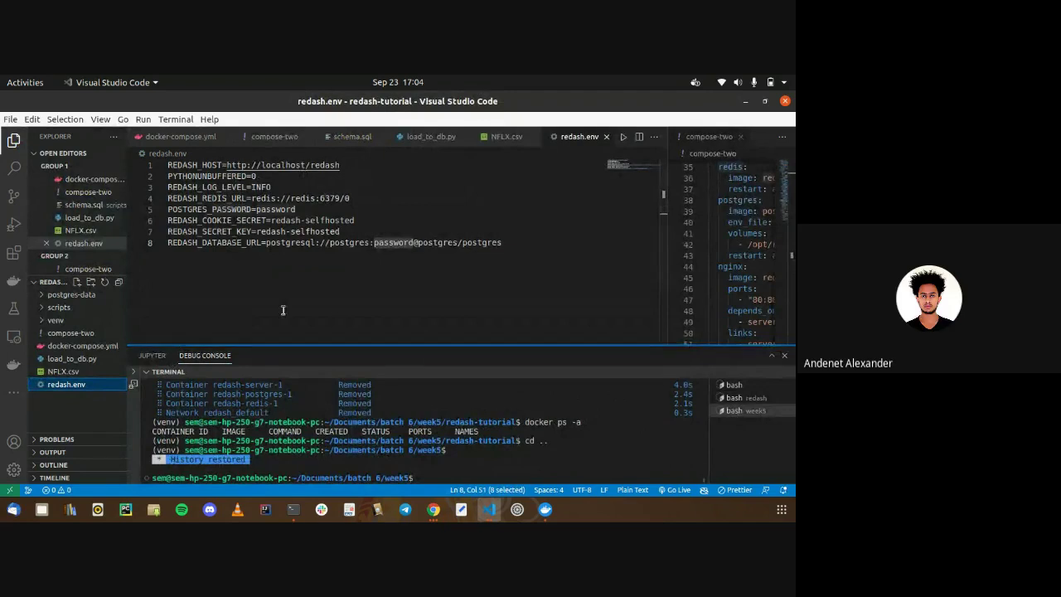
# Select and copy all eight lines of the tutorial's redash.env
pyautogui.click(370, 307)
pyautogui.moveTo(325, 274); pyautogui.dragTo(191, 188)
pyautogui.click(191, 187)
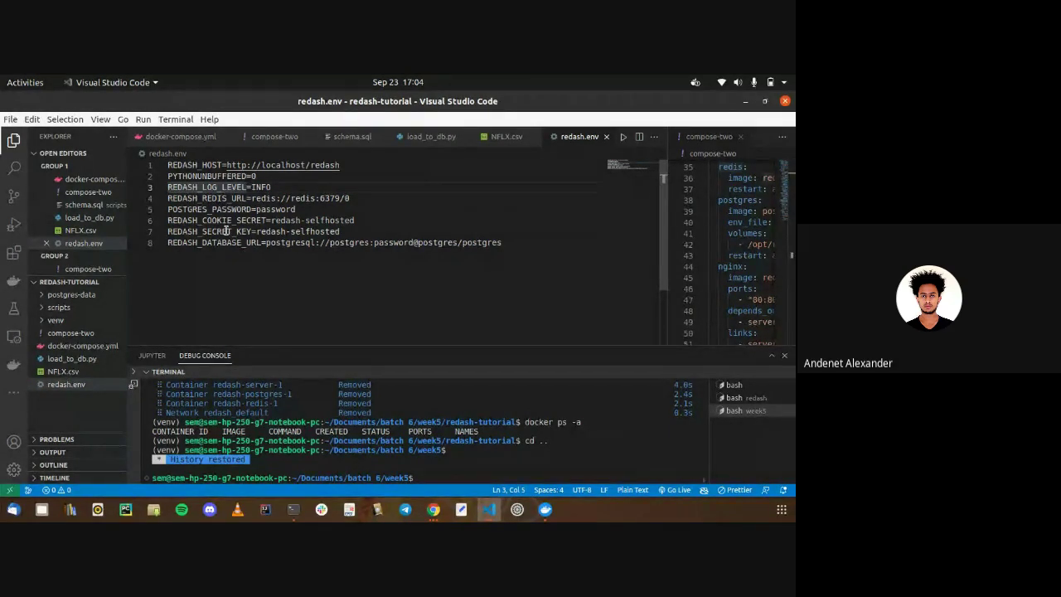
pyautogui.moveTo(257, 254); pyautogui.dragTo(170, 210)
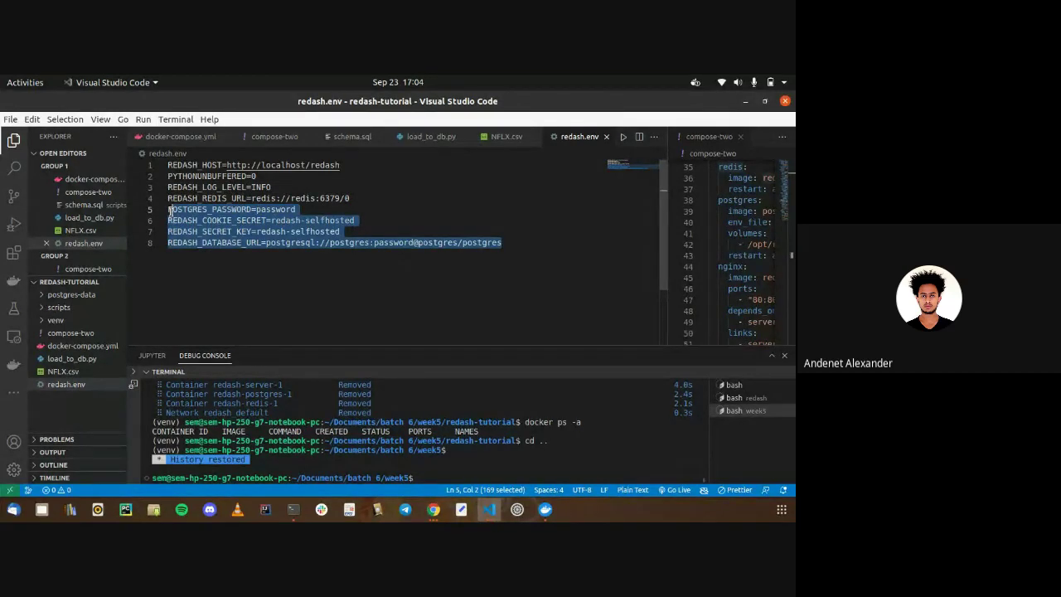
pyautogui.moveTo(253, 302); pyautogui.dragTo(163, 170)
pyautogui.hotkey('ctrl', 'c')
# Paste the eight lines over the redash project's four-line redash.env
pyautogui.hotkey('alt', 'Tab')
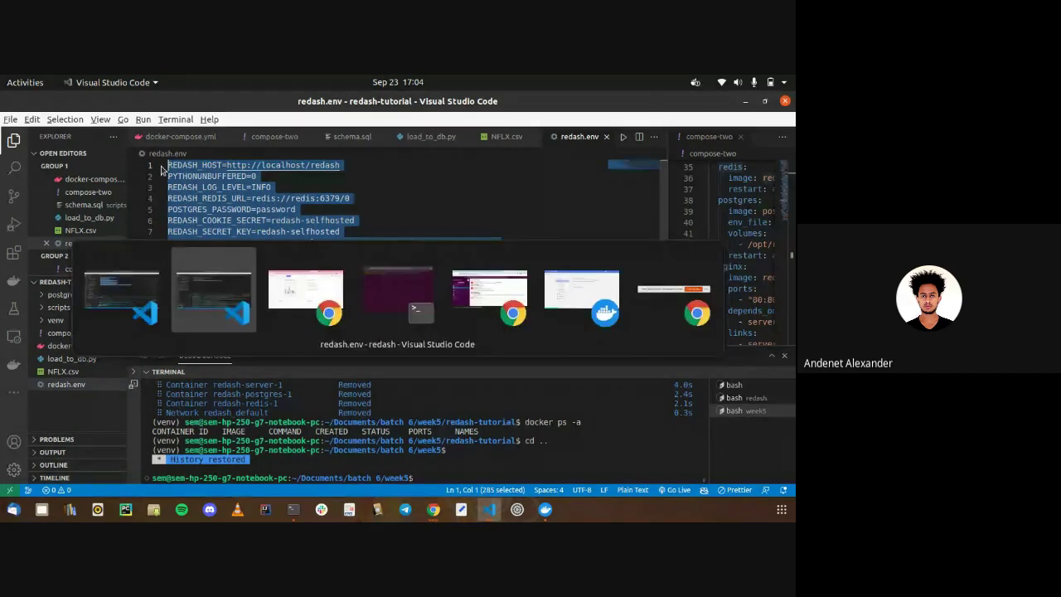
pyautogui.click(191, 267)
pyautogui.hotkey('ctrl', 'a')
pyautogui.hotkey('ctrl', 'v')
pyautogui.click(410, 370)
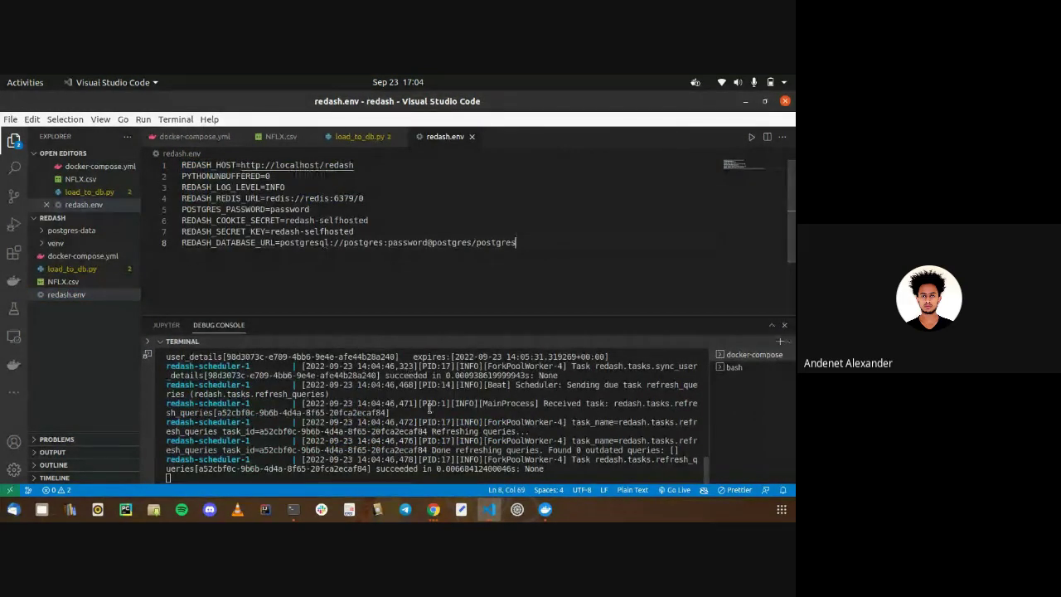
# Suspend compose, clear, and run 'docker-compose -f docker-compose.yml down'
pyautogui.hotkey('ctrl', 'z')
pyautogui.write('clear')
pyautogui.press('Return')
pyautogui.press('Up')
pyautogui.press('Up')
pyautogui.press('Down')
pyautogui.press('Up')
pyautogui.press('BackSpace')
pyautogui.press('BackSpace')
pyautogui.write('down')
pyautogui.press('Return')
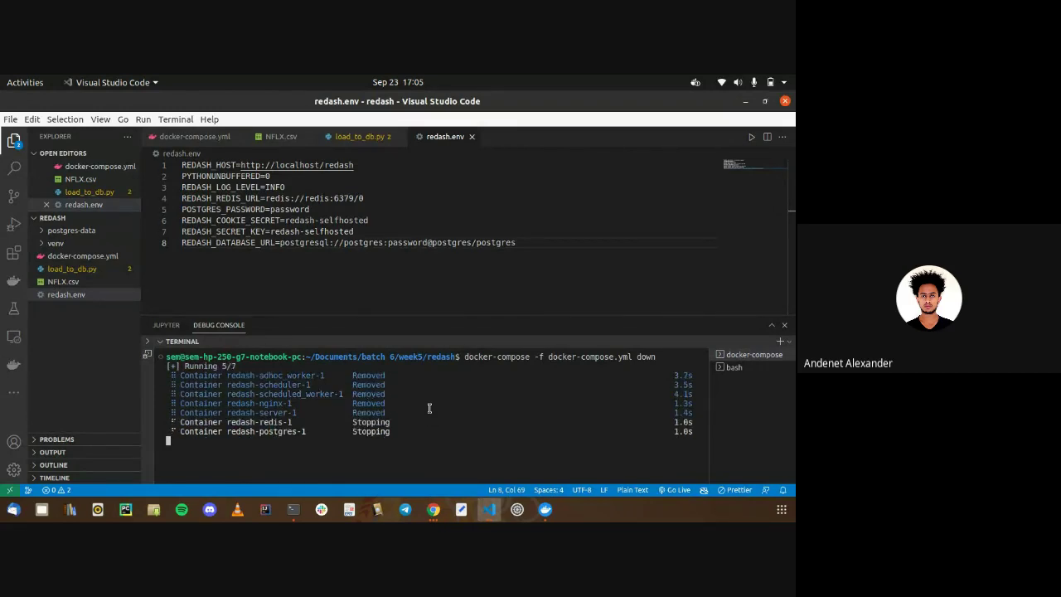
# Start the Redash containers again with 'docker-compose -f docker-compose.yml up'
pyautogui.press('Up')
pyautogui.press('Down')
pyautogui.press('Up')
pyautogui.press('Up')
pyautogui.press('Return')
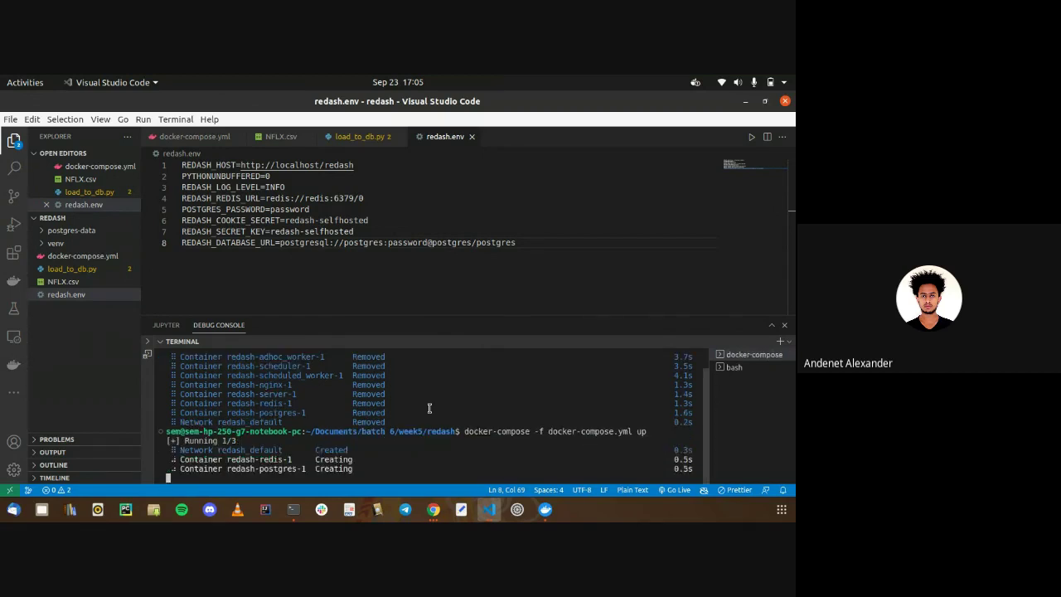
# Run python3 load_to_db.py three more times, checking container logs between runs
pyautogui.click(360, 136)
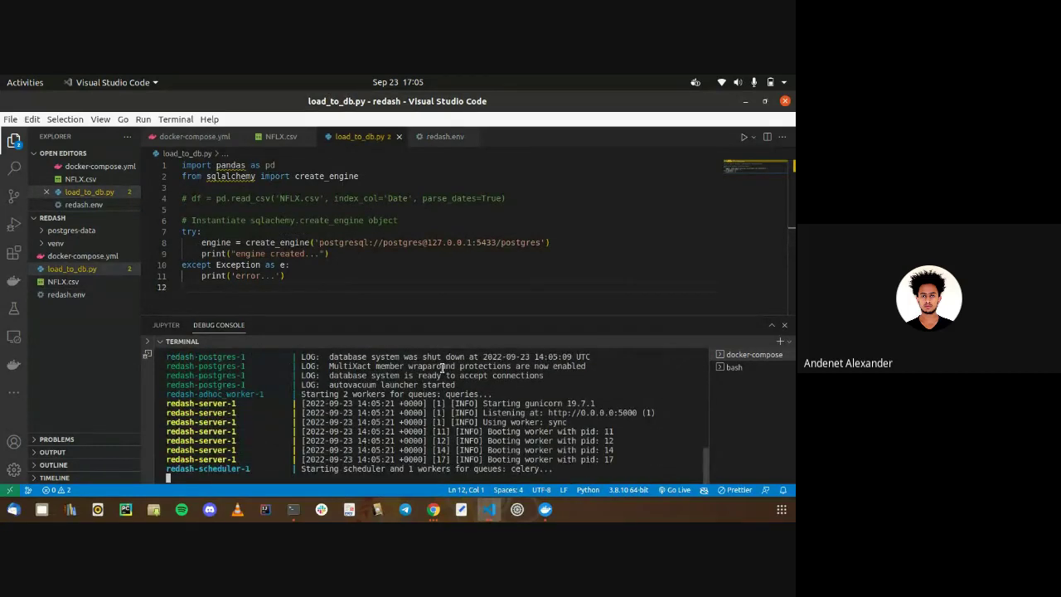
pyautogui.click(734, 367)
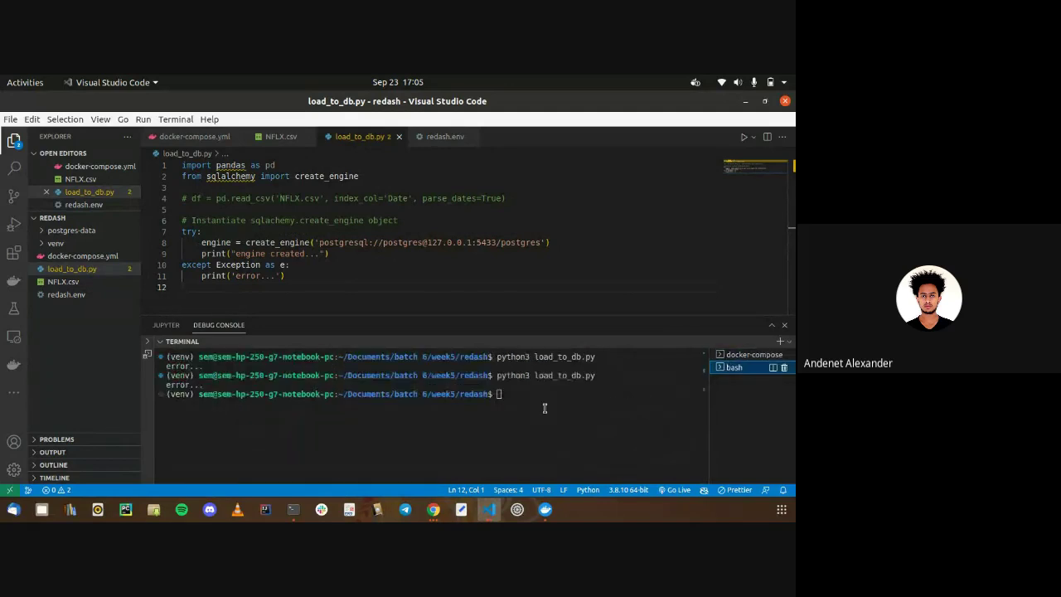
pyautogui.press('Up')
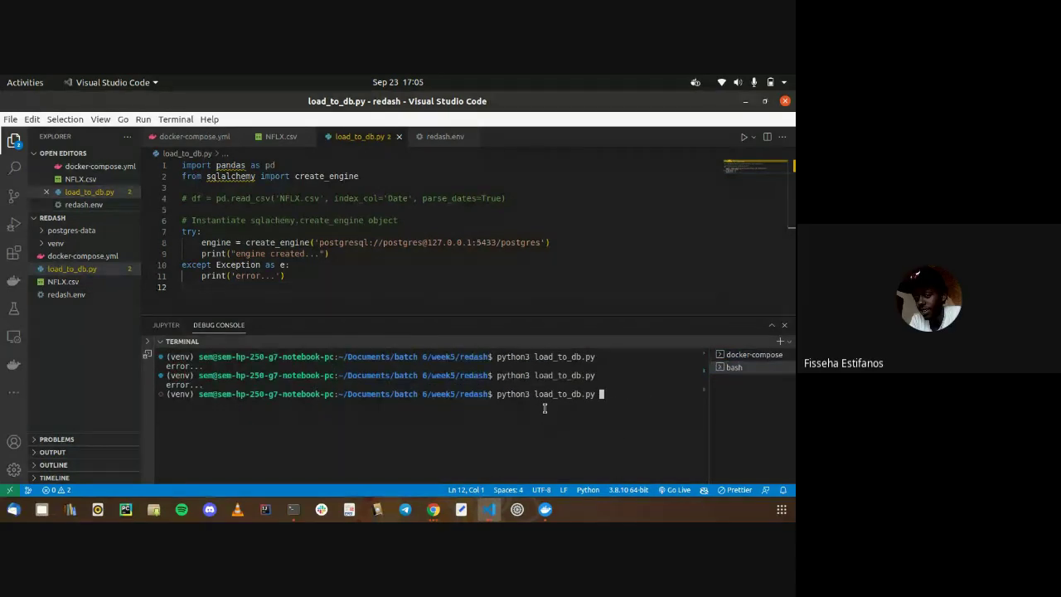
pyautogui.click(746, 354)
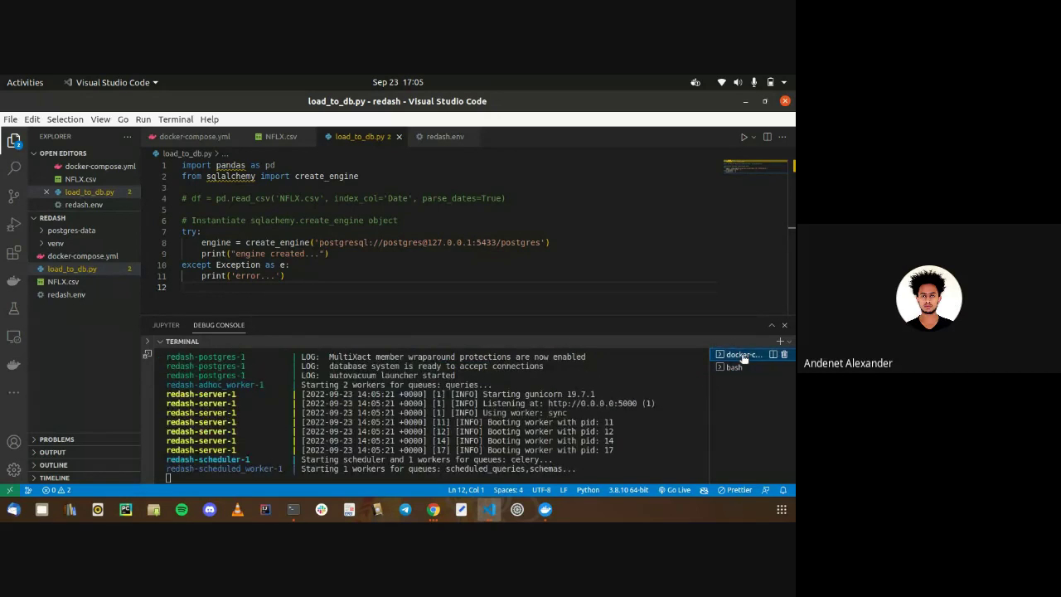
pyautogui.click(733, 367)
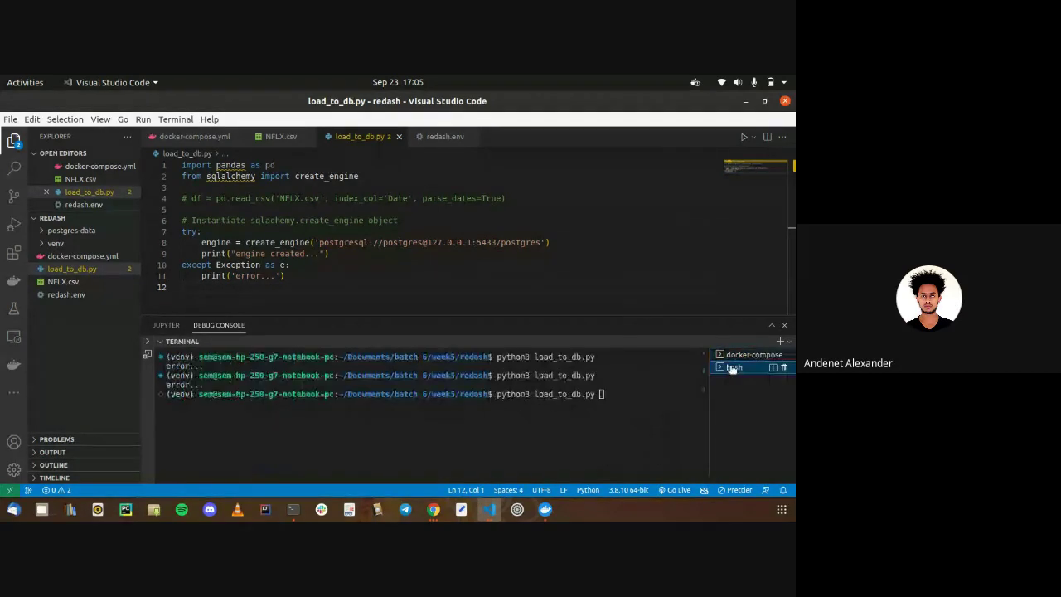
pyautogui.press('Return')
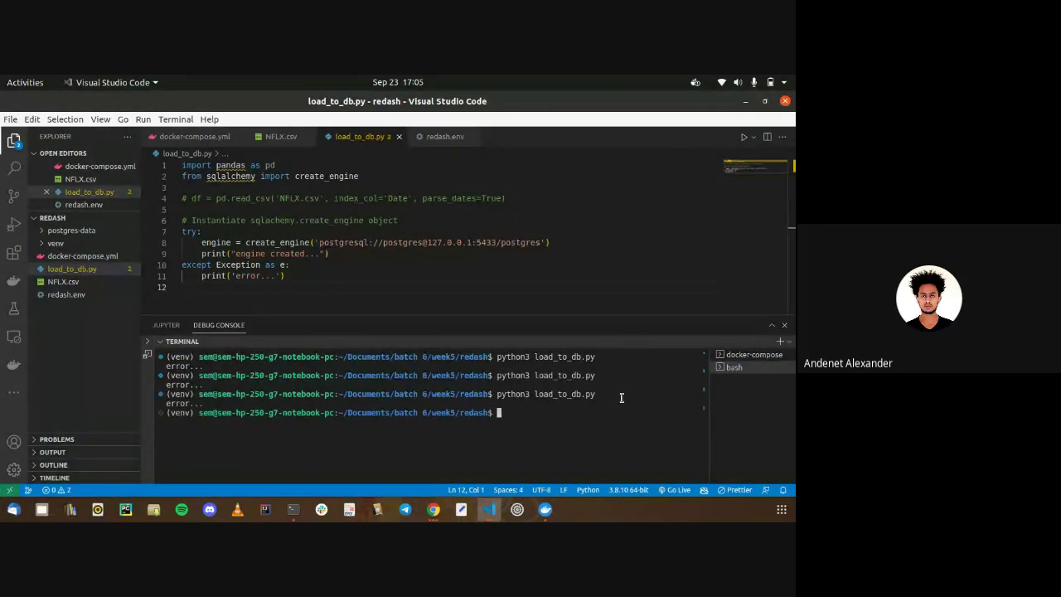
pyautogui.press('Up')
pyautogui.press('Return')
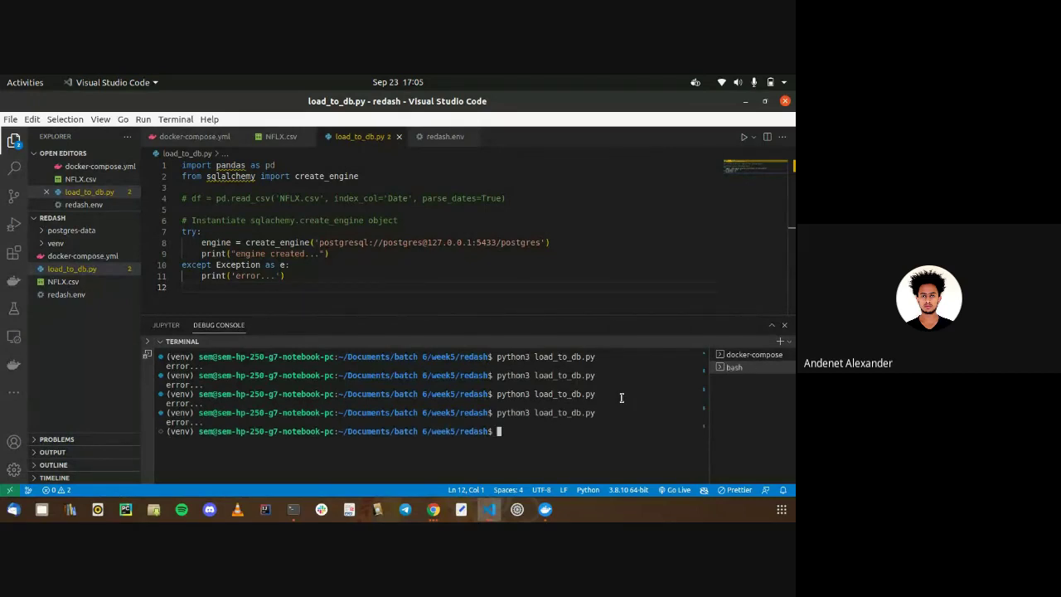
pyautogui.click(740, 354)
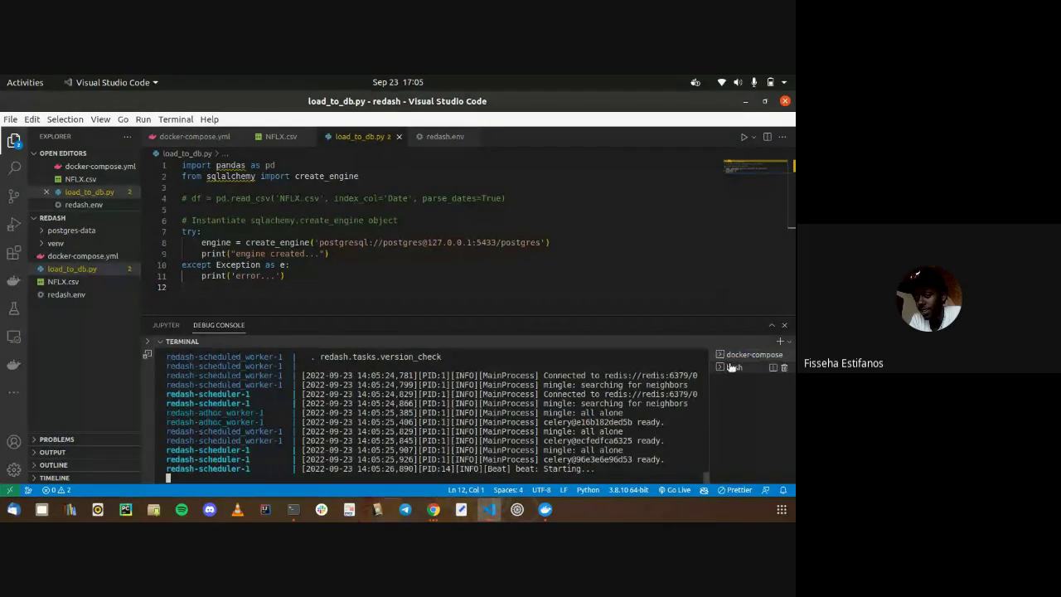
pyautogui.click(734, 368)
pyautogui.press('Up')
pyautogui.press('Return')
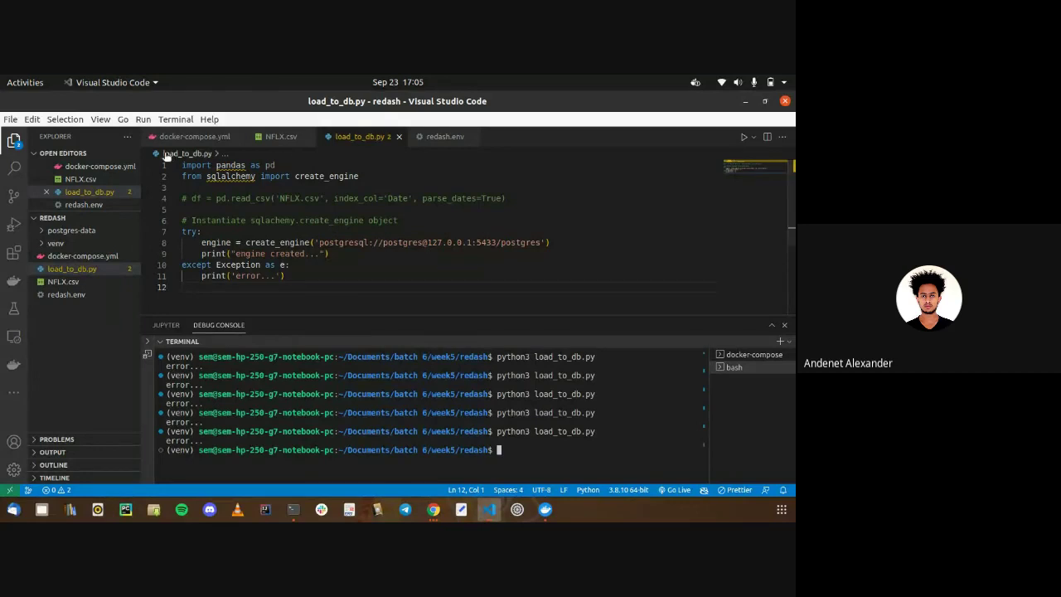
# Scroll through docker-compose.yml, then check the container logs and bash output
pyautogui.click(183, 137)
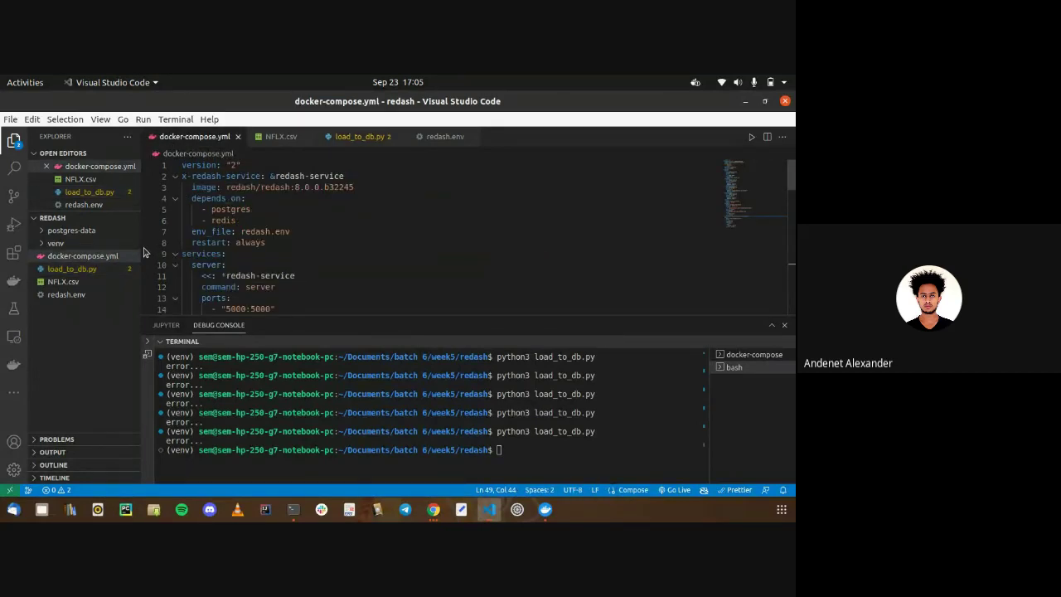
pyautogui.click(237, 266)
pyautogui.scroll(-3, 236, 266)
pyautogui.scroll(-5, 236, 265)
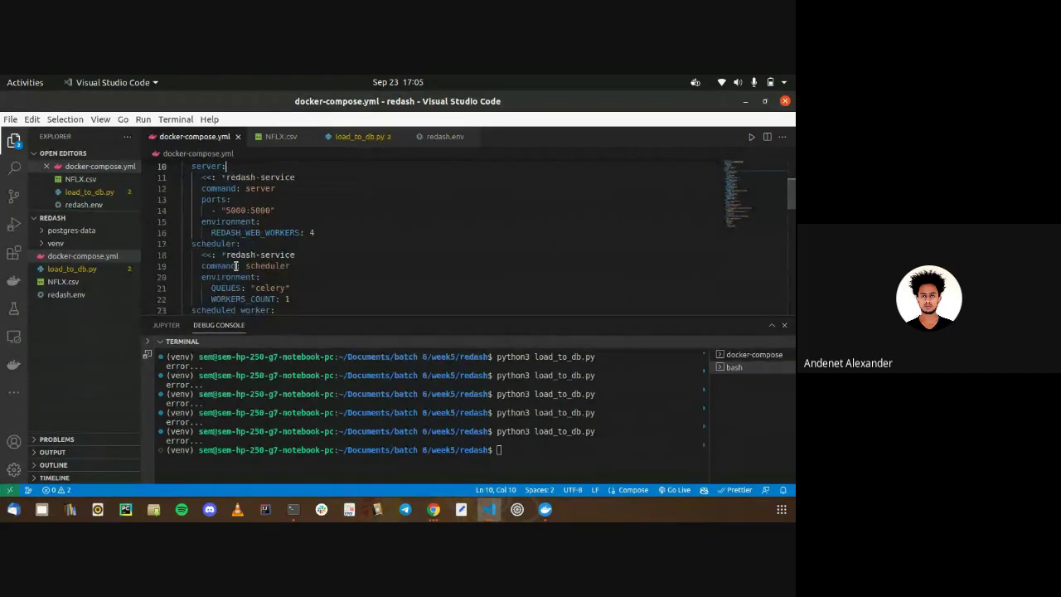
pyautogui.scroll(-6, 237, 266)
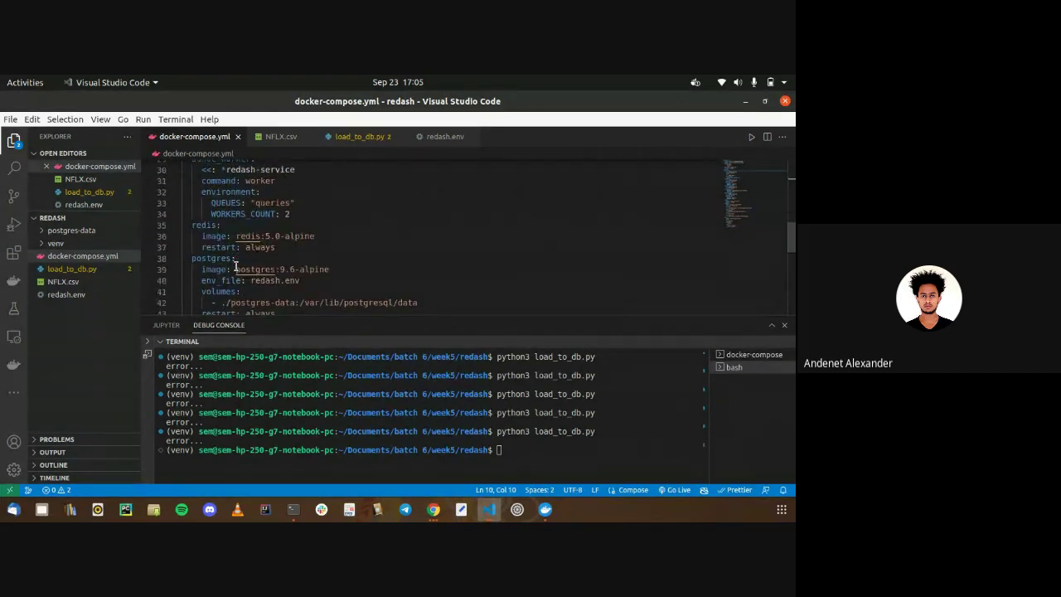
pyautogui.scroll(-3, 237, 265)
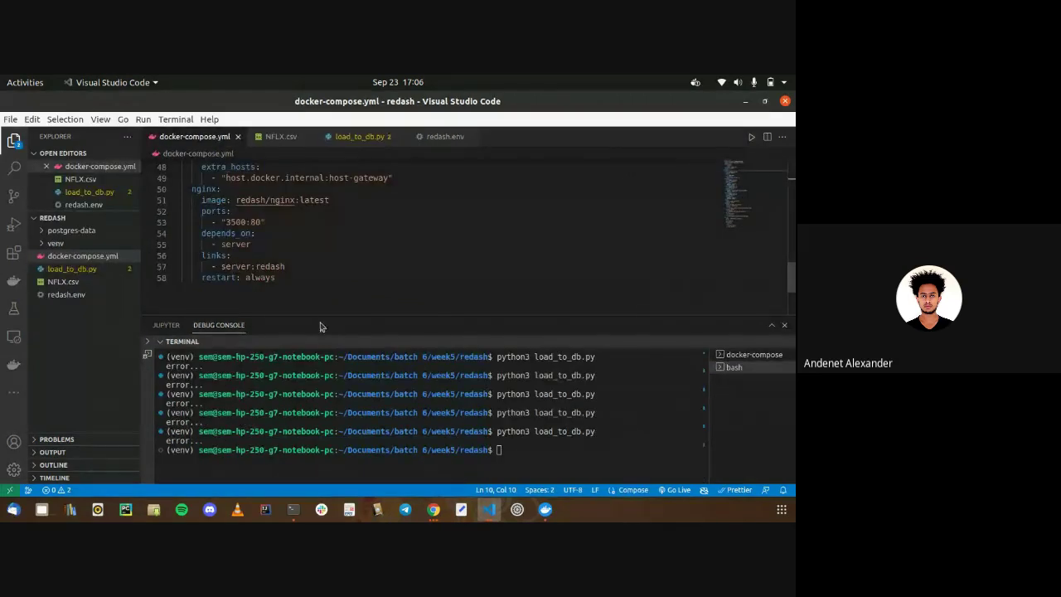
pyautogui.click(756, 354)
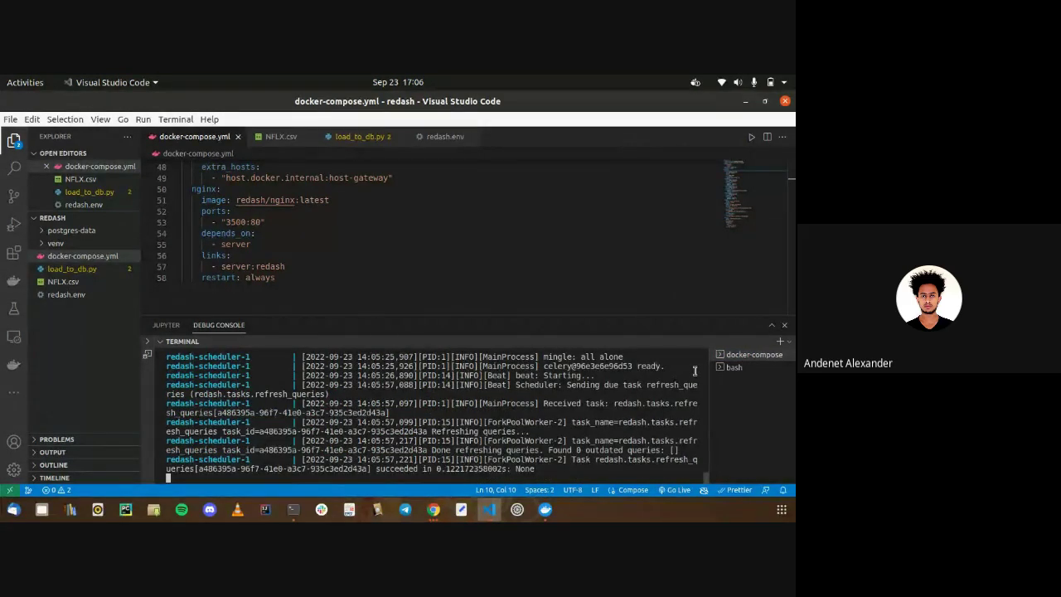
pyautogui.click(720, 367)
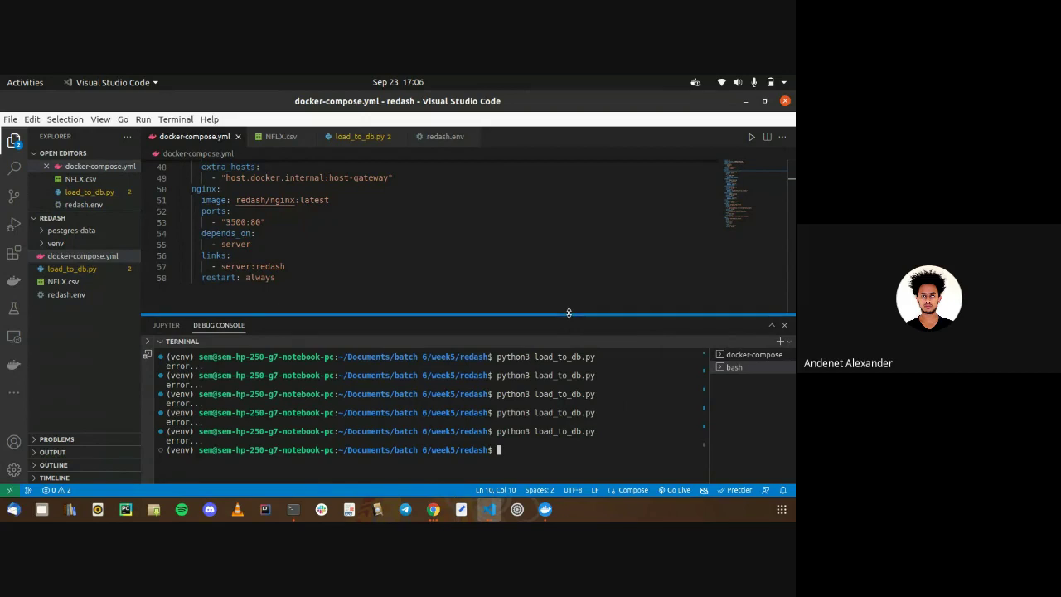
pyautogui.scroll(5, 536, 266)
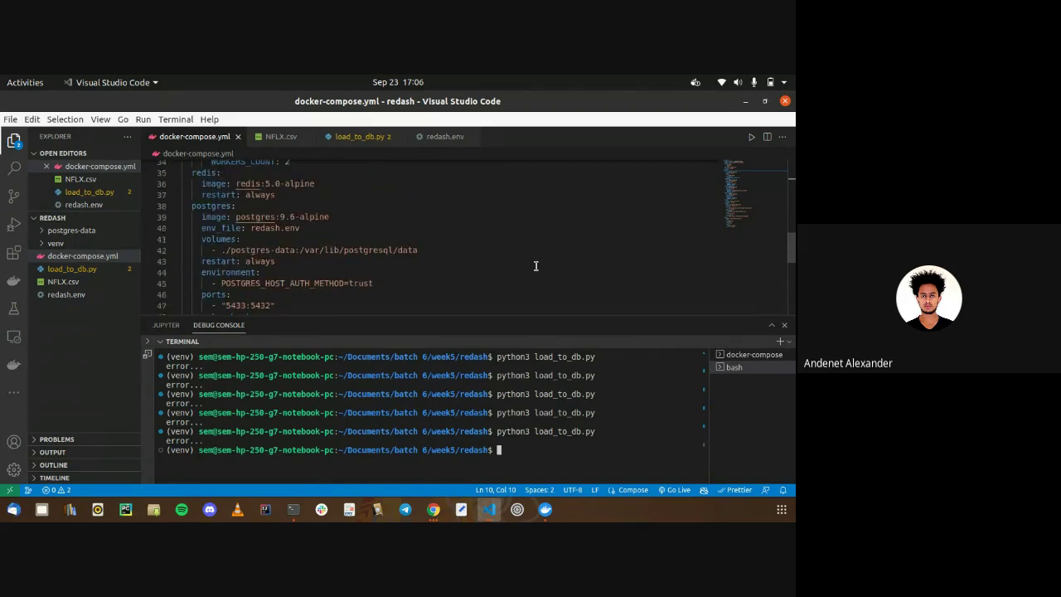
# Bring the redash-tutorial window forward and review its docker-compose.yml
pyautogui.click(489, 509)
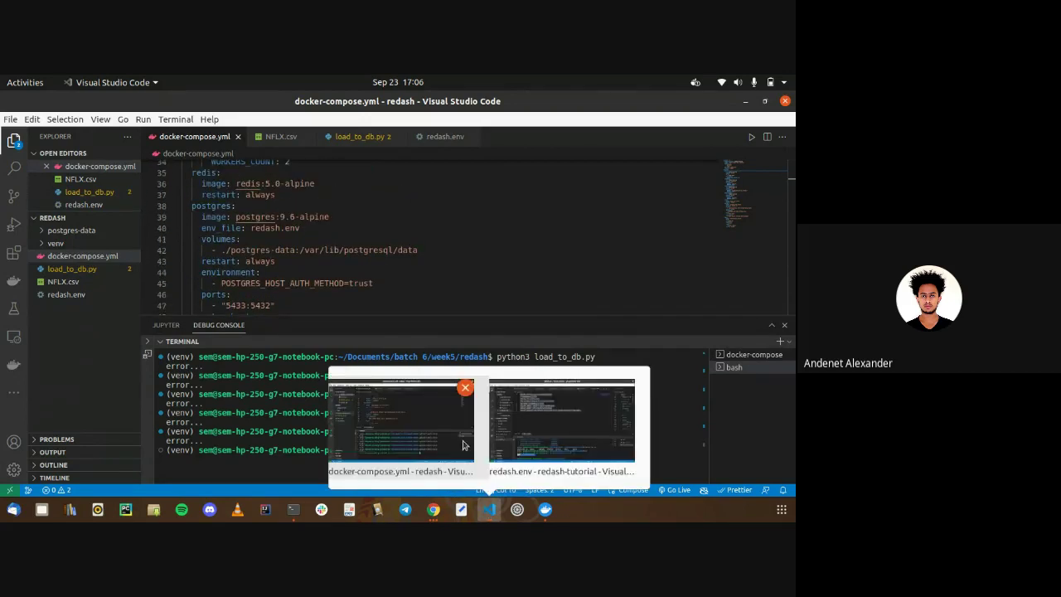
pyautogui.click(519, 429)
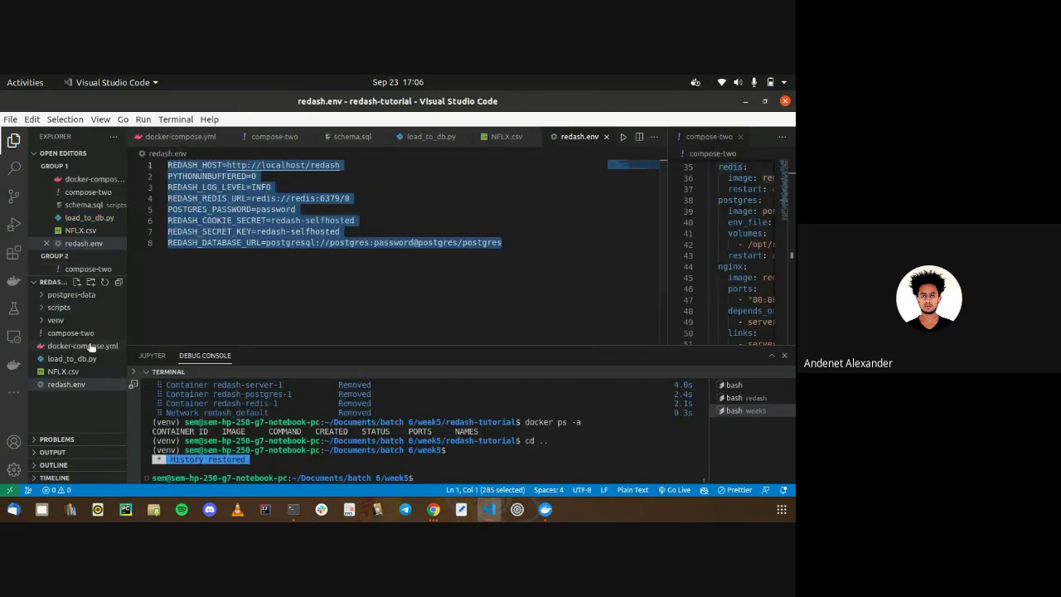
pyautogui.click(89, 346)
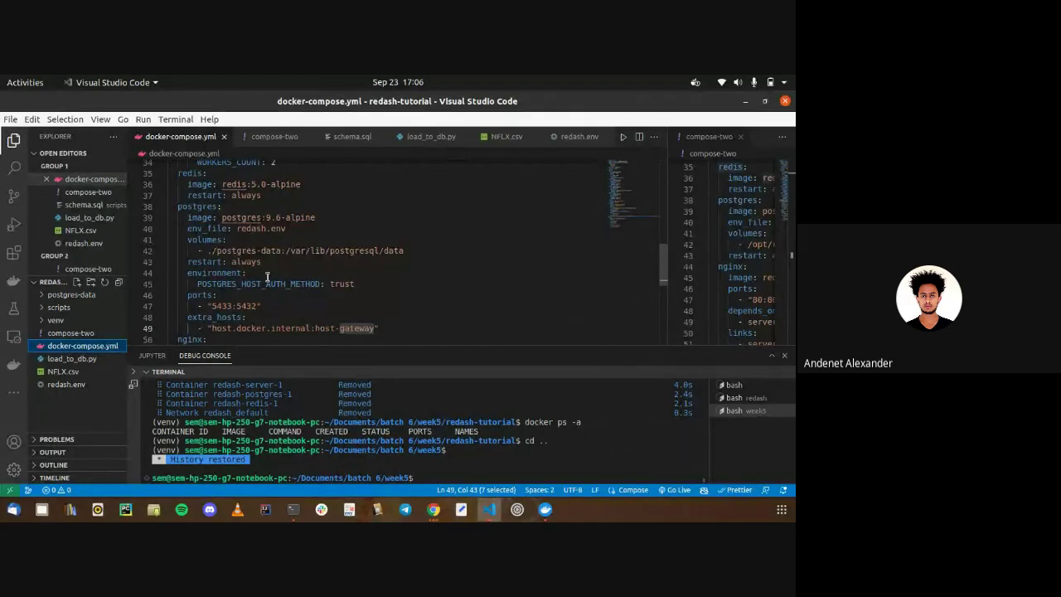
pyautogui.scroll(-4, 267, 276)
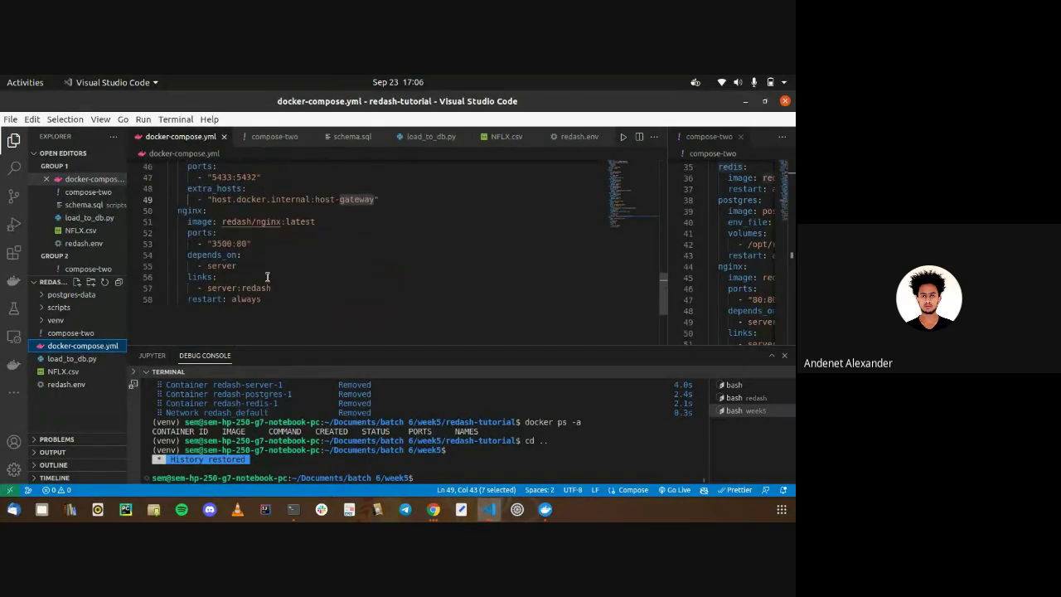
pyautogui.scroll(2, 267, 276)
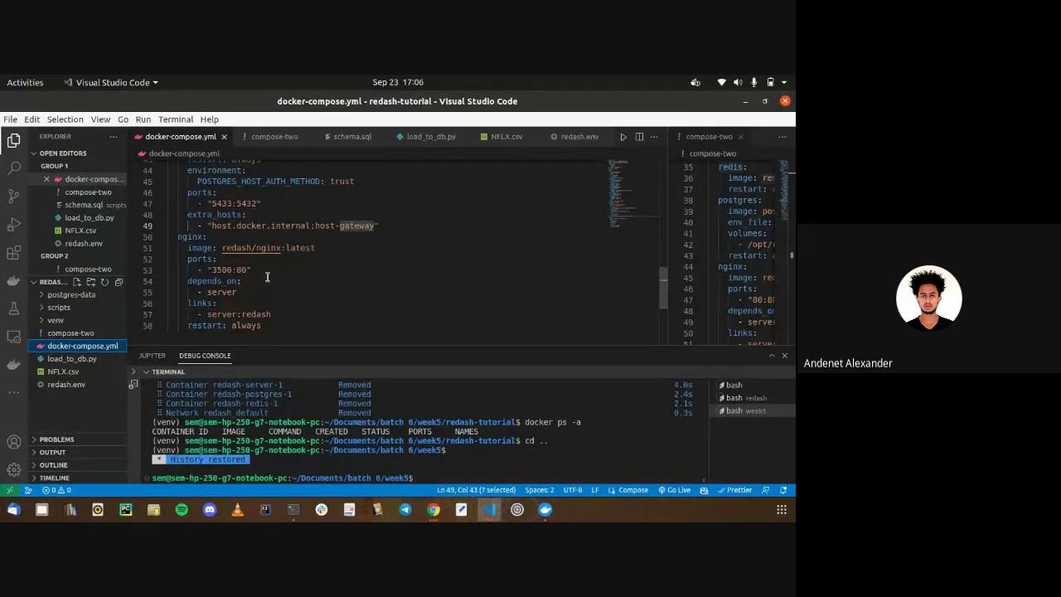
pyautogui.scroll(3, 267, 276)
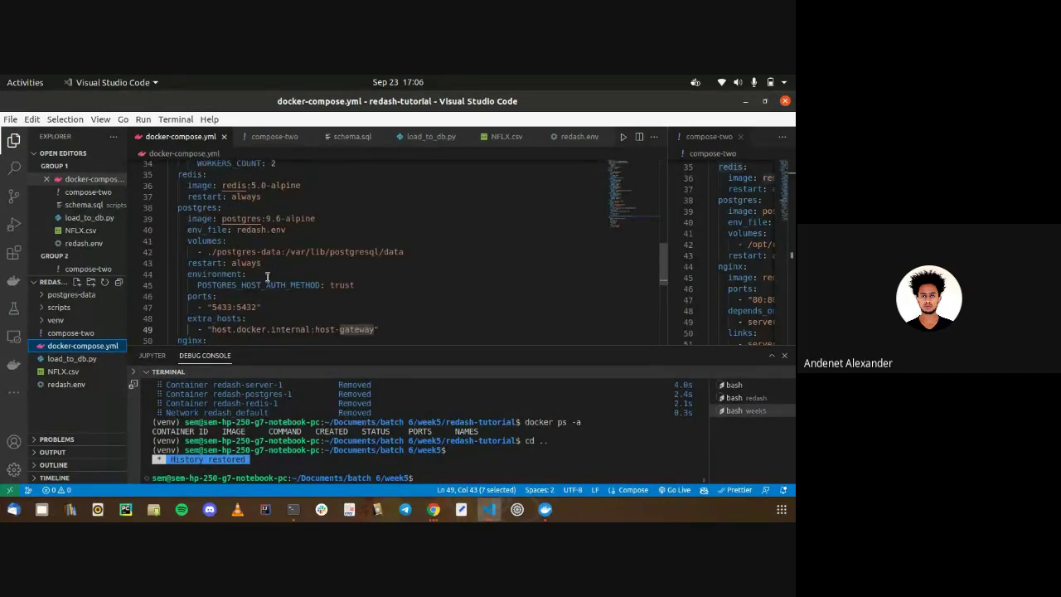
pyautogui.scroll(11, 267, 276)
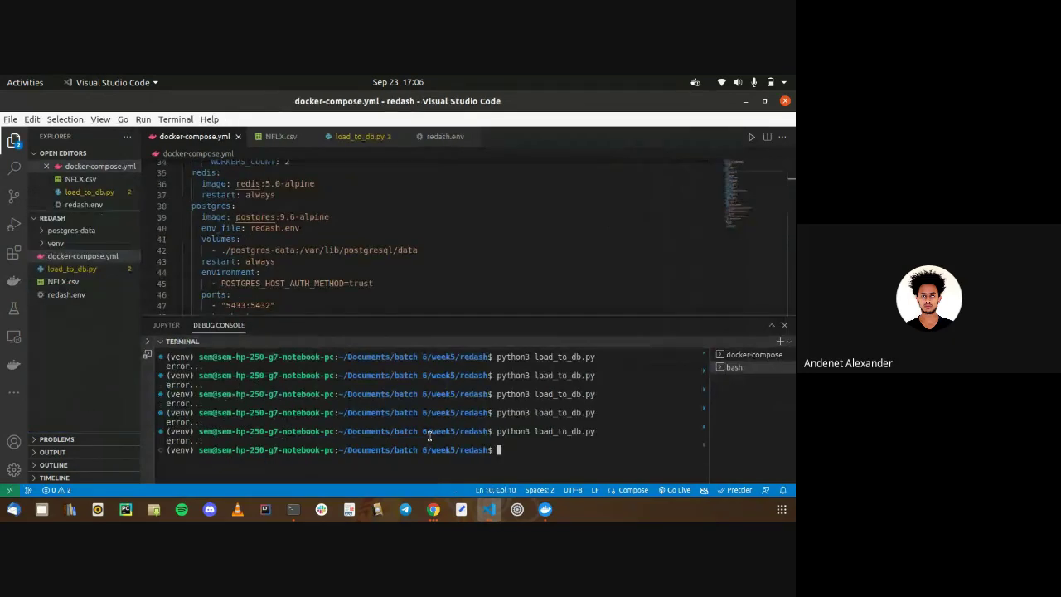
# Stop the log stream and take the stack down with 'docker-compose -f docker-compose.yml down'
pyautogui.hotkey('ctrl', 'c')
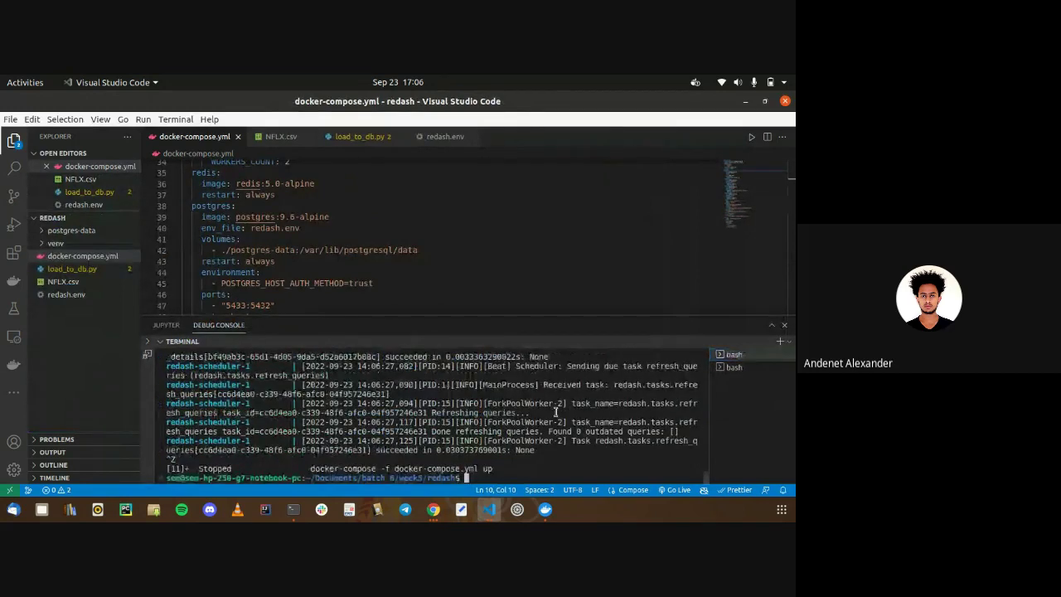
pyautogui.hotkey('ctrl', 'l')
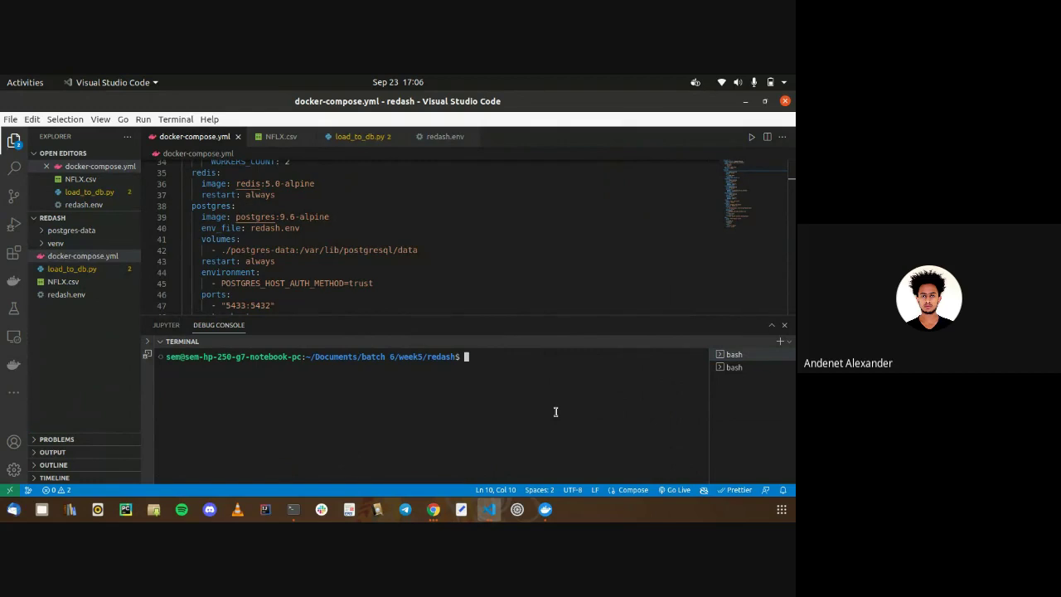
pyautogui.write('docker-compose -f docker-compose.yml up')
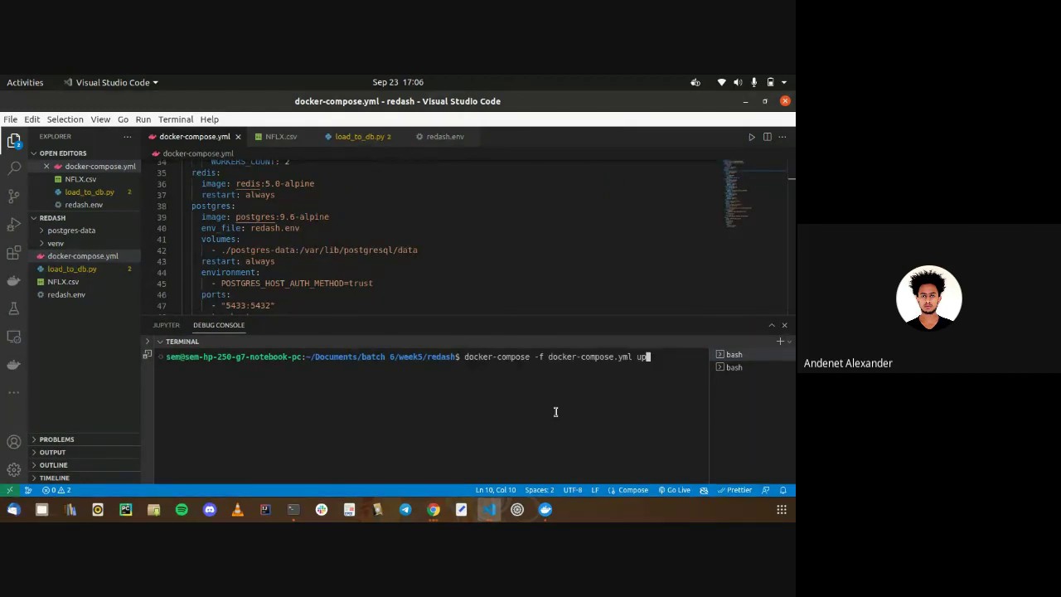
pyautogui.press('BackSpace')
pyautogui.press('BackSpace')
pyautogui.write('down')
pyautogui.press('Return')
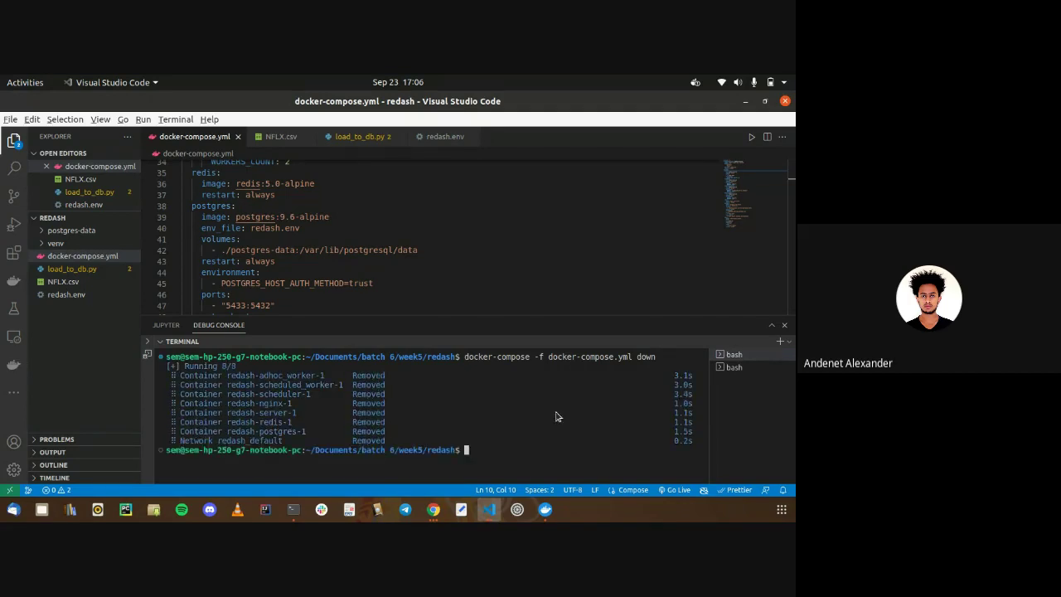
# Switch to the redash-tutorial editor window and start a directory change in its terminal
pyautogui.hotkey('alt', 'Tab')
pyautogui.write('cd ..')
pyautogui.press('BackSpace')
pyautogui.press('BackSpace')
pyautogui.press('BackSpace')
pyautogui.press('BackSpace')
# Change into the redash-tutorial folder and clear the terminal
pyautogui.write('d')
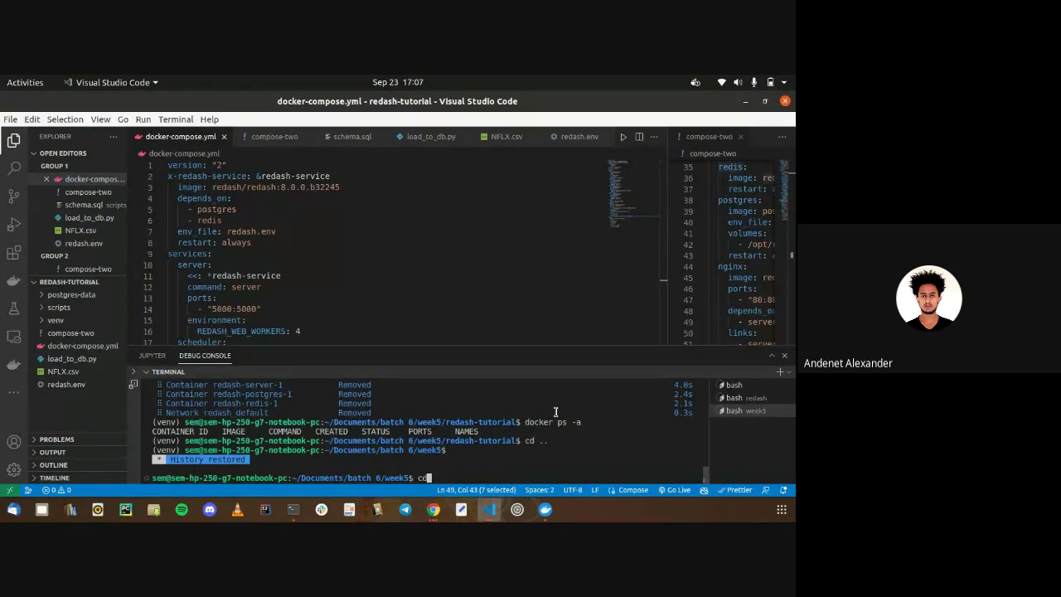
pyautogui.write(' redash-t')
pyautogui.press('Tab')
pyautogui.press('Return')
pyautogui.write('clear')
pyautogui.press('Return')
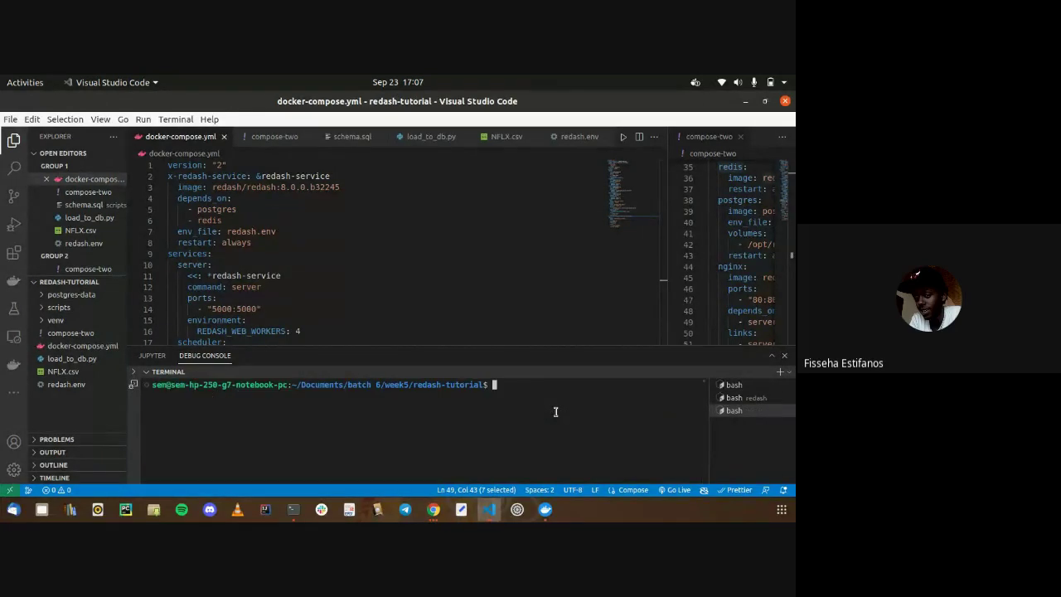
# In the first bash terminal, start the containers with 'docker-compose -f docker-compose.yml up'
pyautogui.click(735, 385)
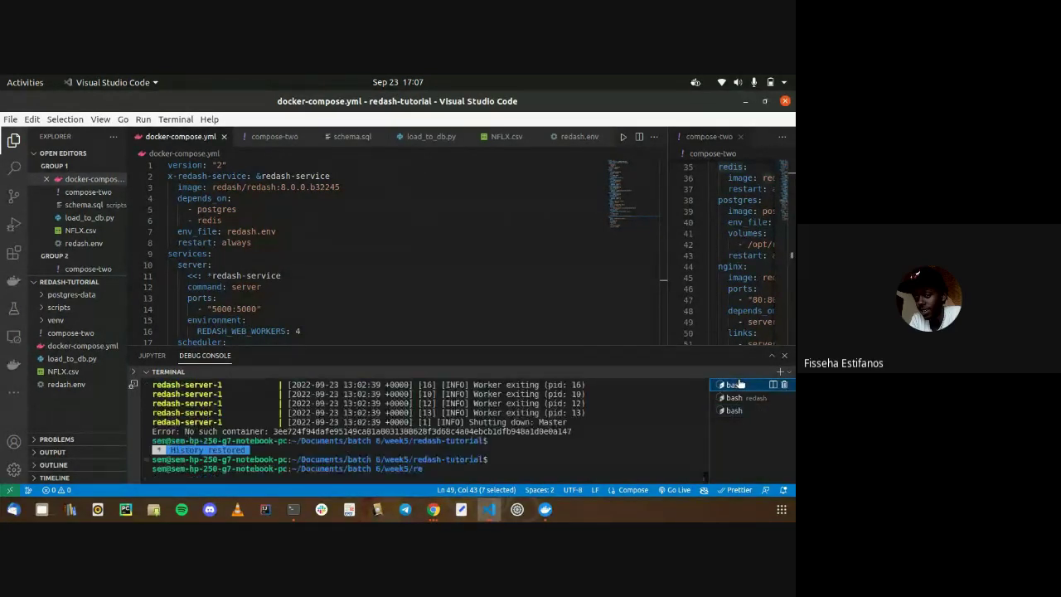
pyautogui.write('clear')
pyautogui.press('Return')
pyautogui.write('docker-com')
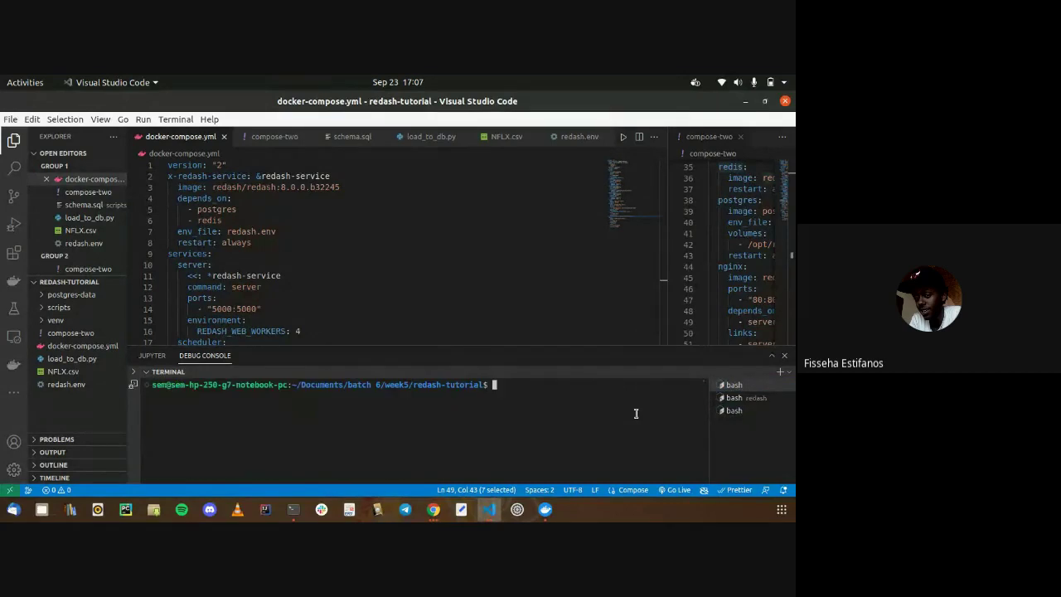
pyautogui.write('pose -f docker-compose.yml ')
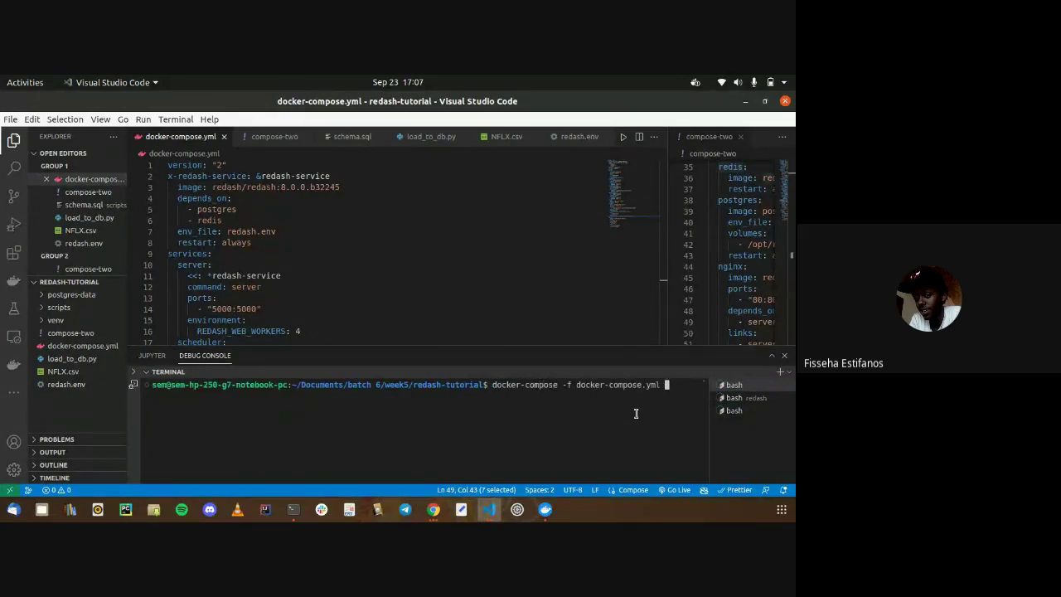
pyautogui.write('up')
pyautogui.press('Return')
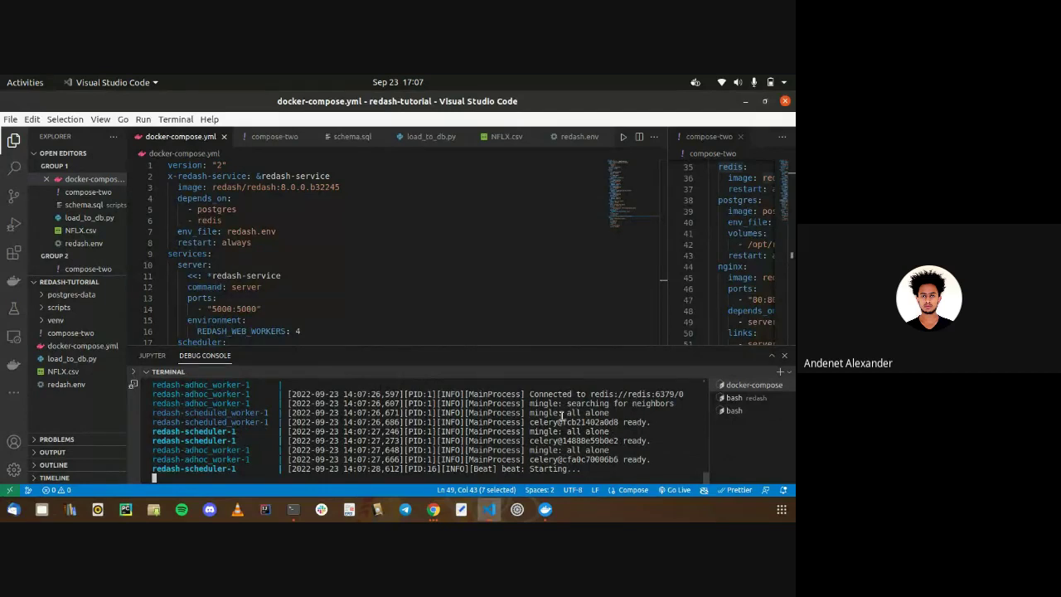
# Close the extra third bash terminal and return to the docker-compose log output
pyautogui.click(735, 398)
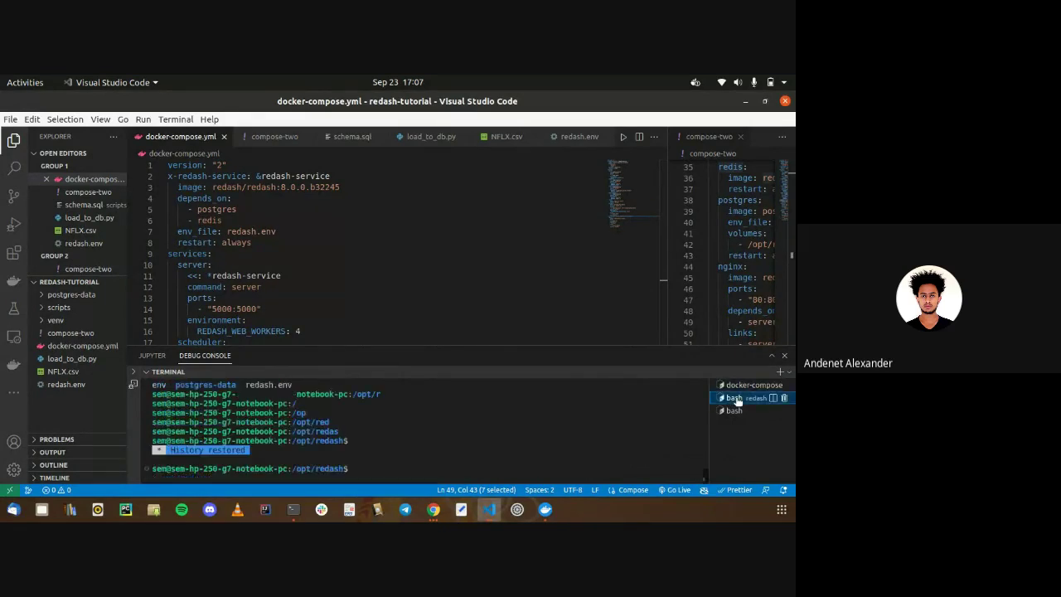
pyautogui.click(734, 386)
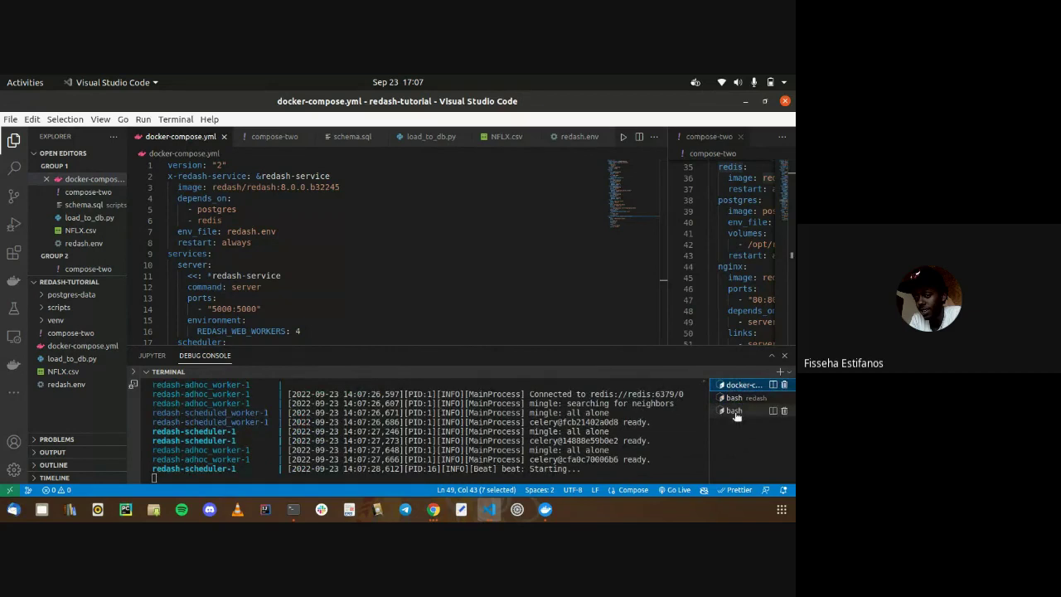
pyautogui.click(735, 411)
pyautogui.click(668, 409)
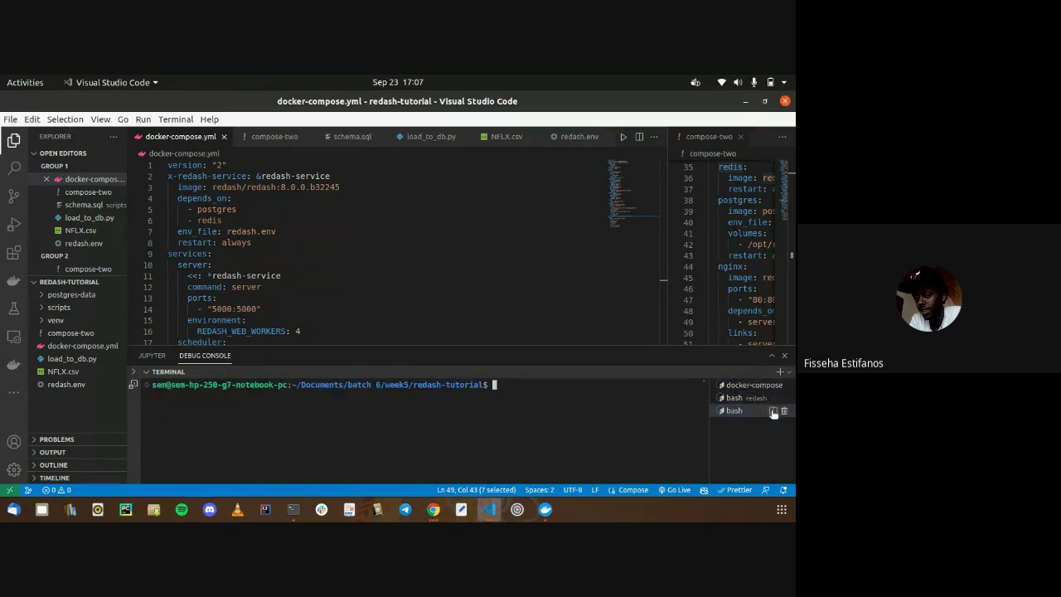
pyautogui.click(783, 412)
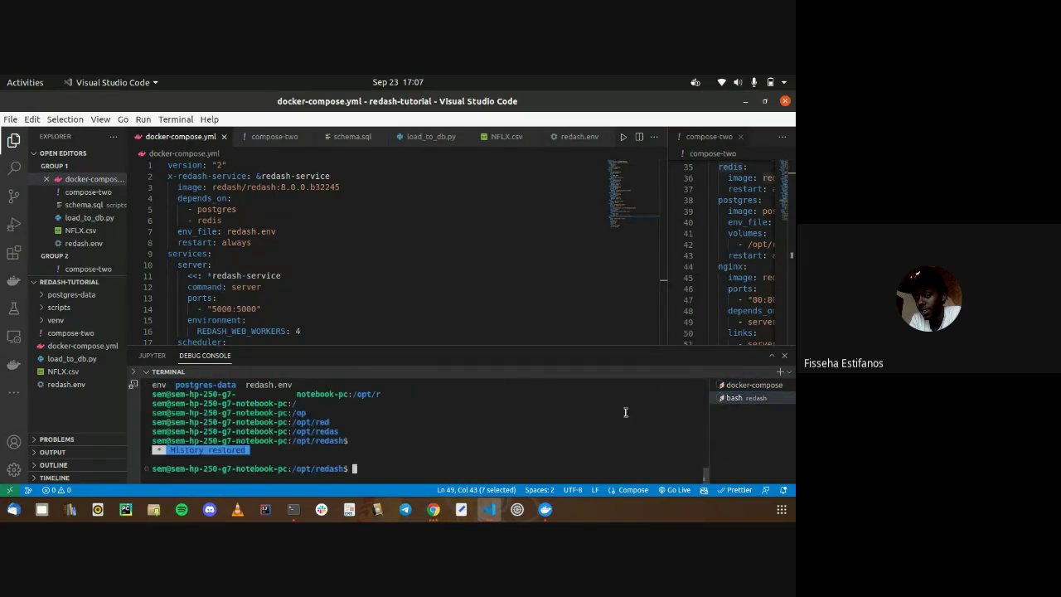
pyautogui.click(726, 386)
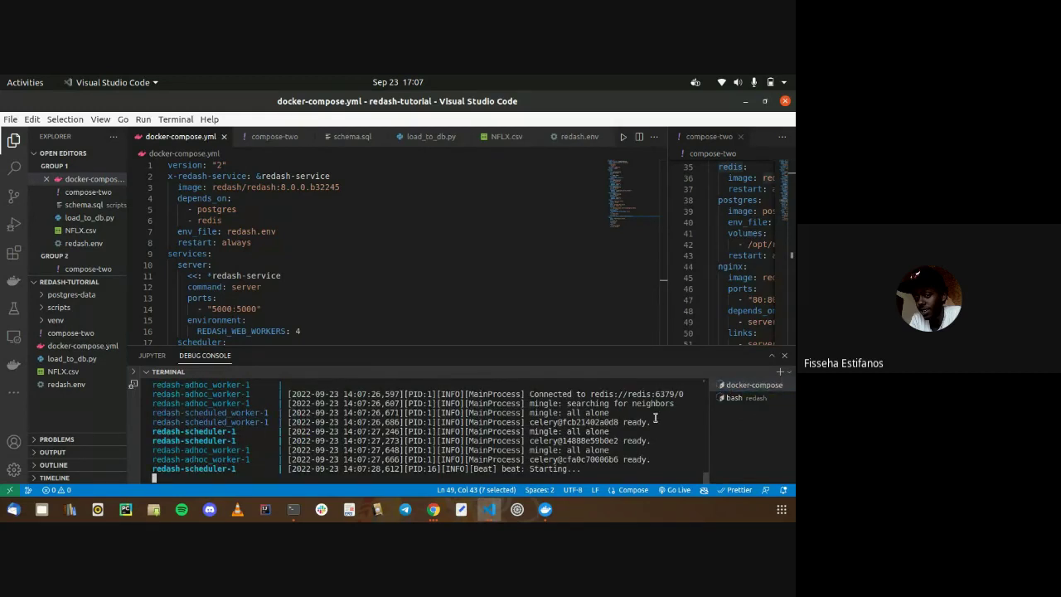
# Select the scheduler and worker readiness lines in the container log
pyautogui.scroll(3, 655, 417)
pyautogui.scroll(-3, 654, 418)
pyautogui.moveTo(655, 417); pyautogui.dragTo(581, 464)
pyautogui.moveTo(652, 459); pyautogui.dragTo(580, 469)
pyautogui.doubleClick(572, 422)
pyautogui.moveTo(153, 422); pyautogui.dragTo(572, 469)
pyautogui.moveTo(153, 413); pyautogui.dragTo(572, 469)
pyautogui.click(572, 469)
pyautogui.moveTo(152, 413); pyautogui.dragTo(596, 470)
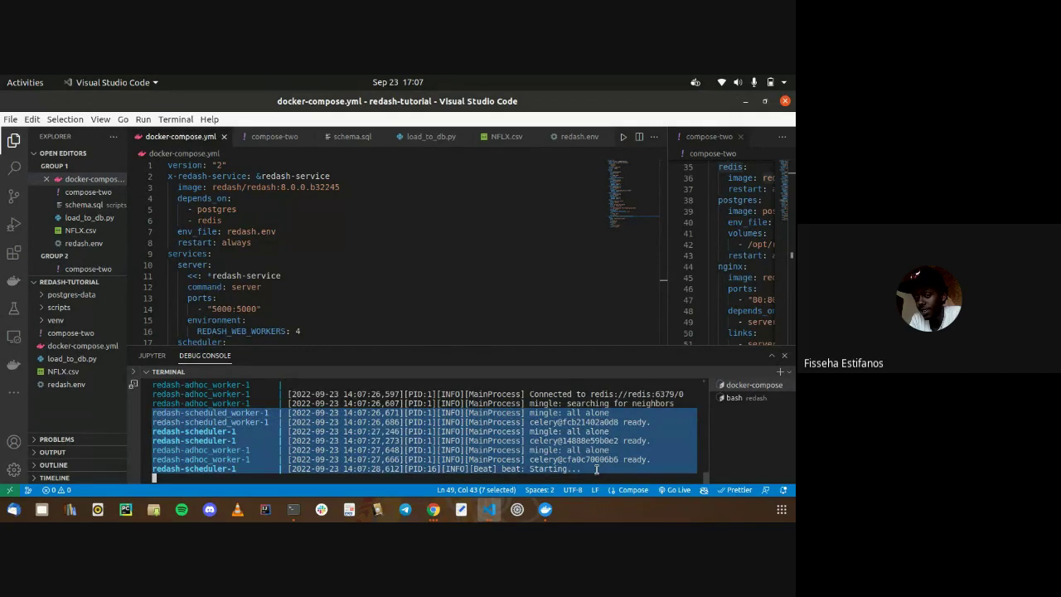
# Clear the bash redash terminal, then bring the log output and terminal sessions back into view
pyautogui.click(732, 399)
pyautogui.write('clear')
pyautogui.click(750, 385)
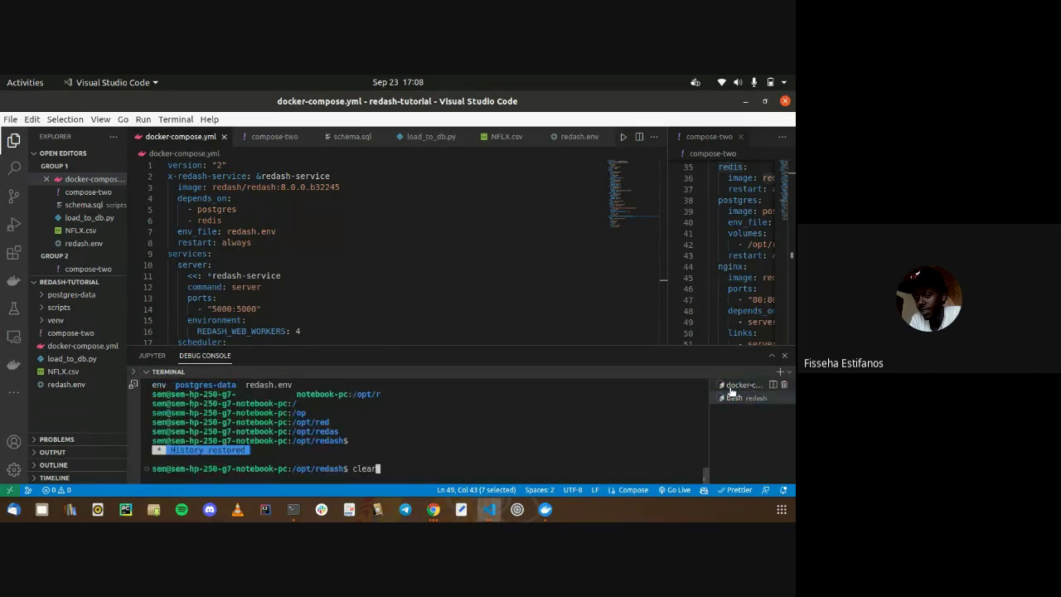
pyautogui.click(778, 383)
pyautogui.click(146, 375)
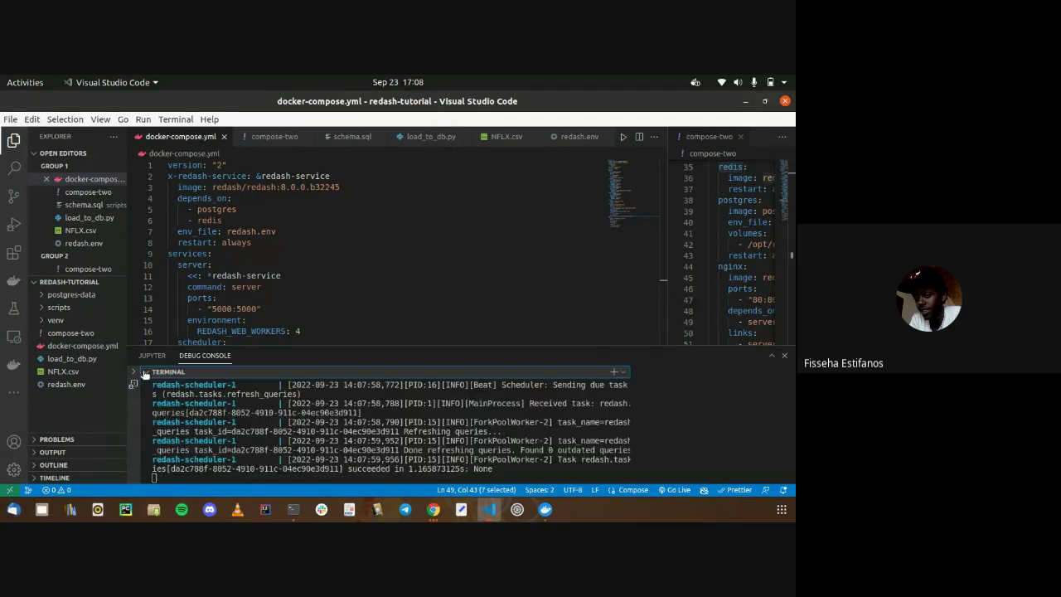
# Open a new terminal and insert breakpoint() on line 33 of load_to_db.py
pyautogui.click(779, 372)
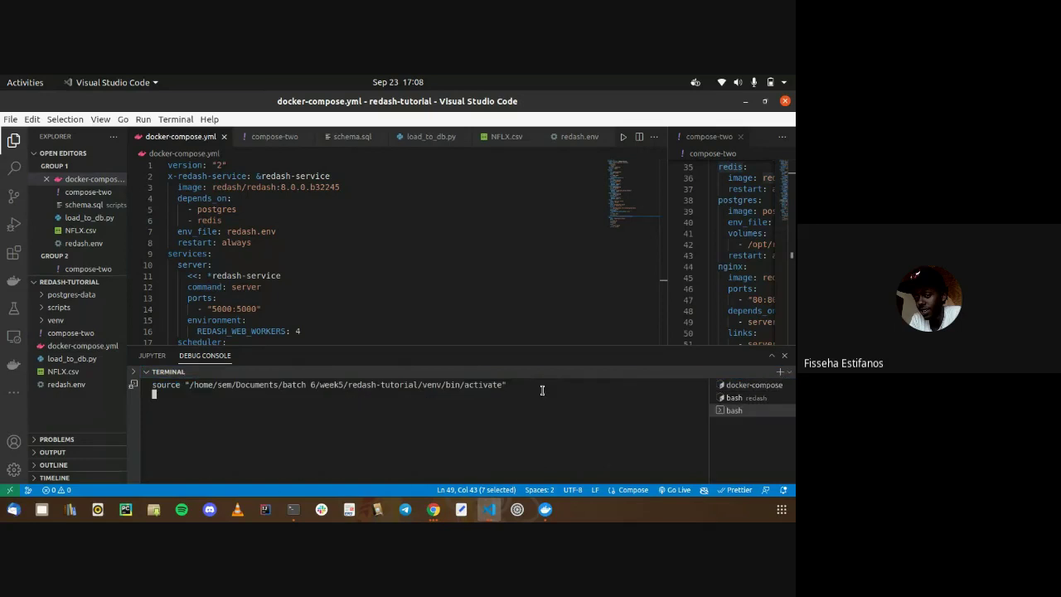
pyautogui.click(51, 358)
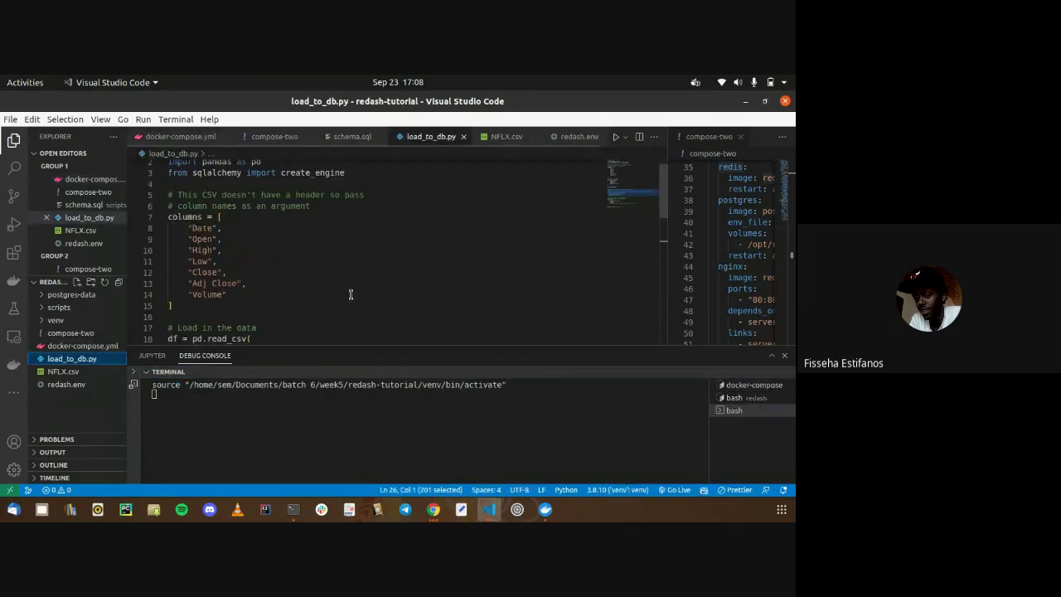
pyautogui.scroll(-5, 350, 295)
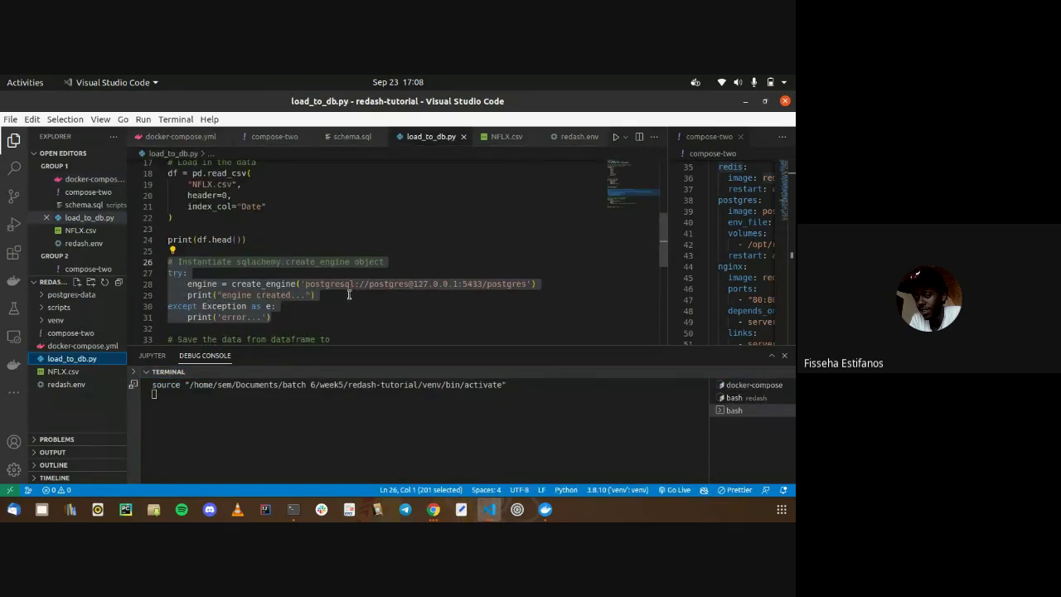
pyautogui.scroll(-1, 349, 295)
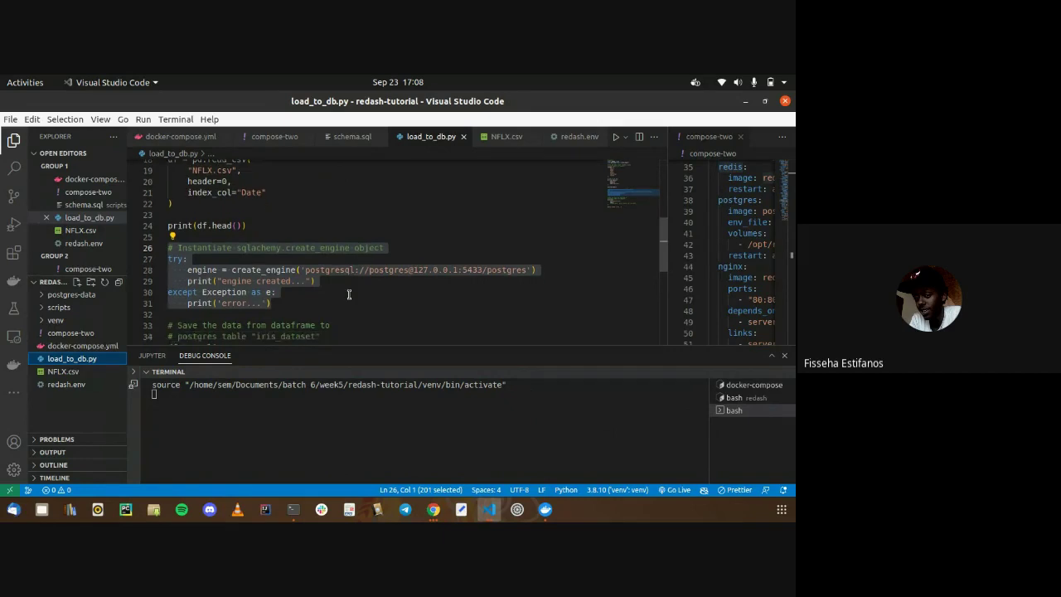
pyautogui.click(300, 313)
pyautogui.write('breakpoint(')
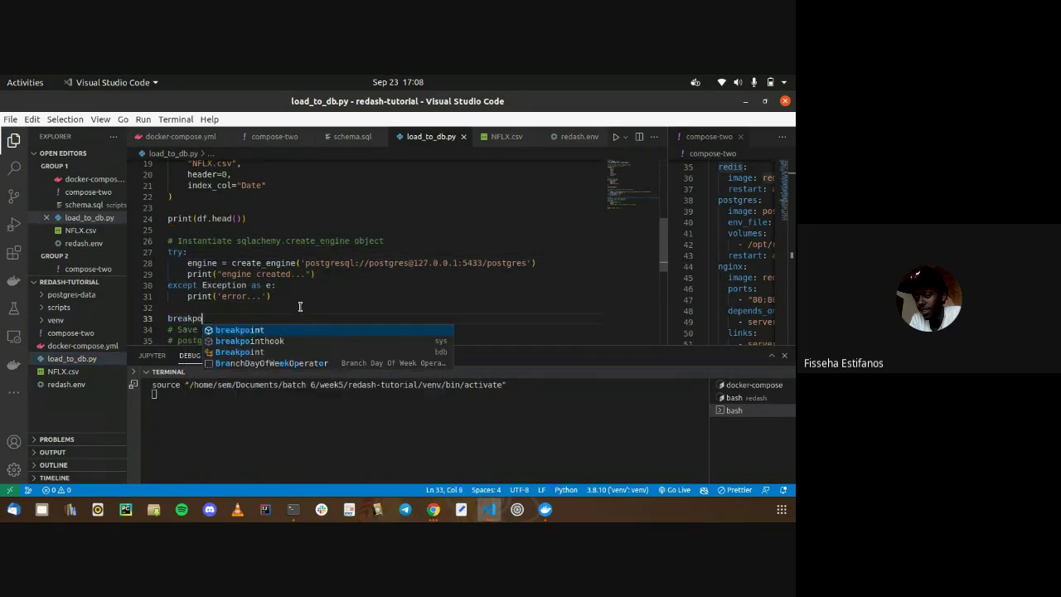
# Clear the terminal and run 'python3 load_to_db.py'
pyautogui.click(422, 413)
pyautogui.write('clear')
pyautogui.press('Return')
pyautogui.write('python3 lo')
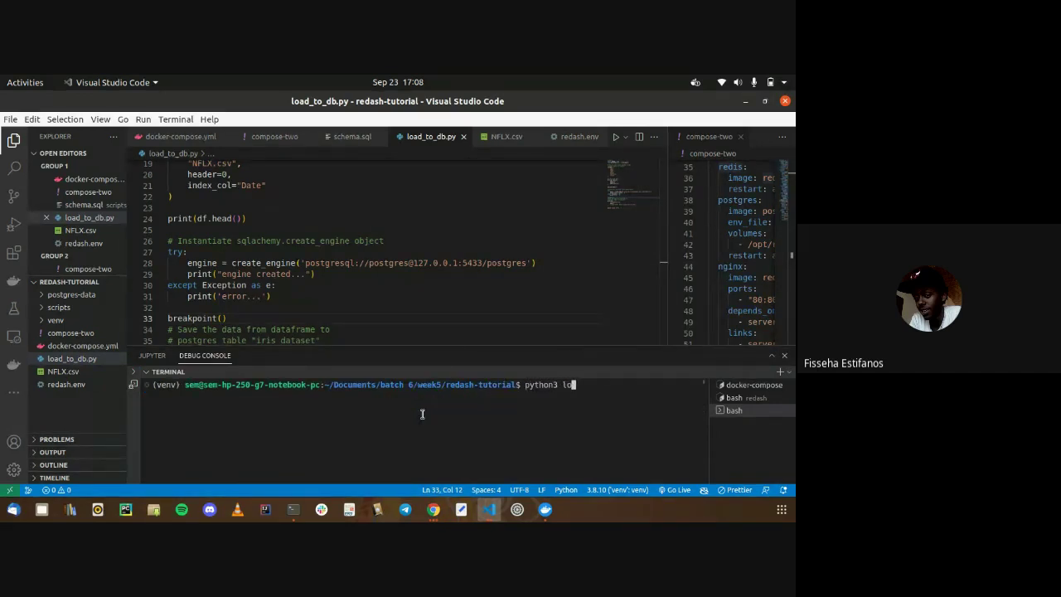
pyautogui.press('Tab')
pyautogui.press('Return')
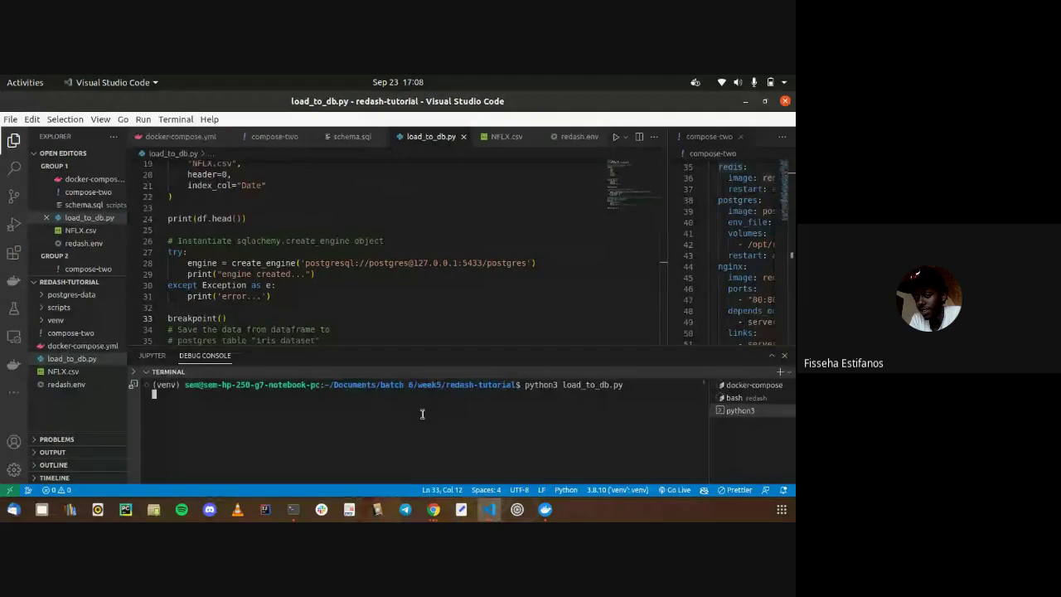
# Switch to Chrome and open the Google Meet tab
pyautogui.hotkey('alt', 'Tab')
pyautogui.hotkey('alt', 'Tab')
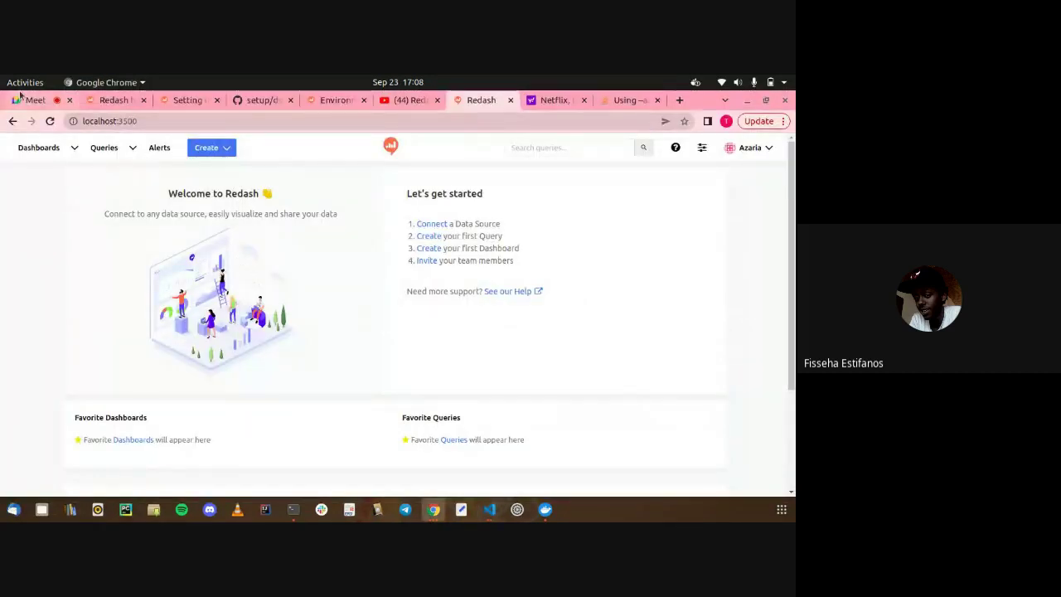
pyautogui.click(23, 100)
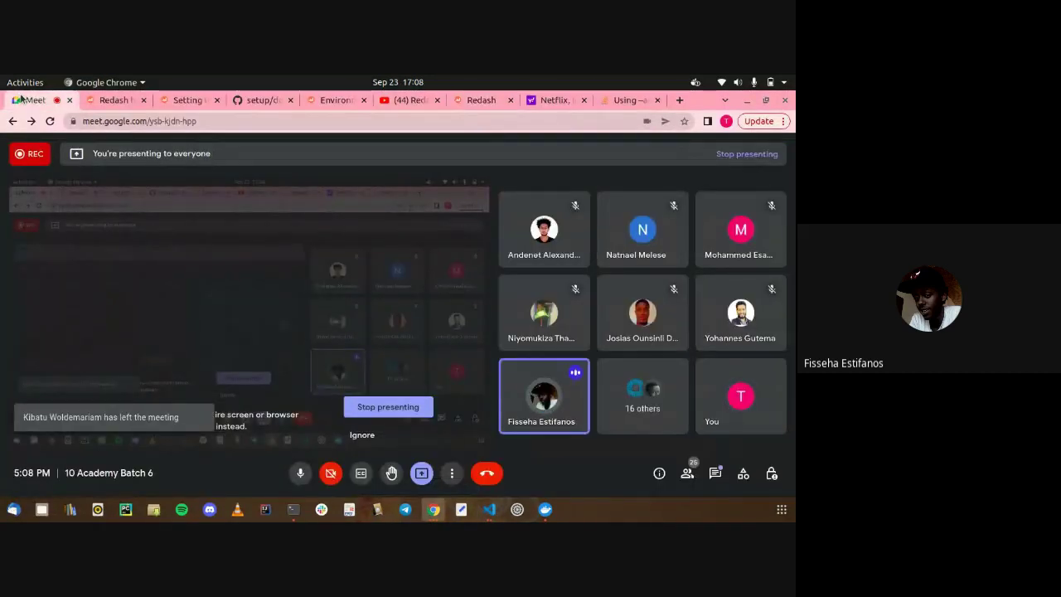
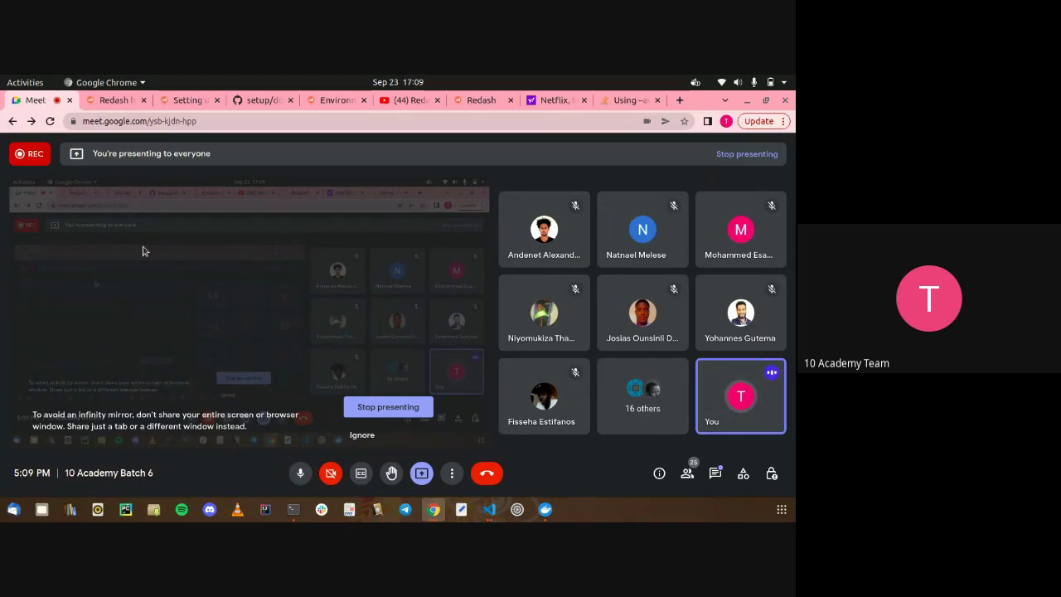
# Switch from the Google Meet call to the VS Code editor
pyautogui.hotkey('alt', 'Tab')
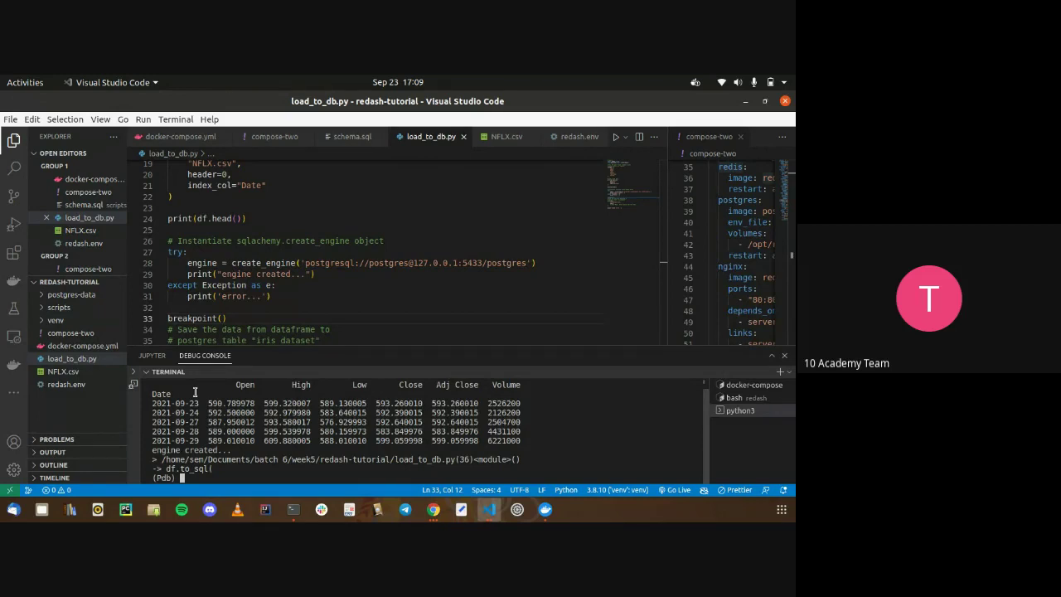
# Look over docker-compose.yml's redash and postgres service settings, then open redash.env
pyautogui.click(71, 346)
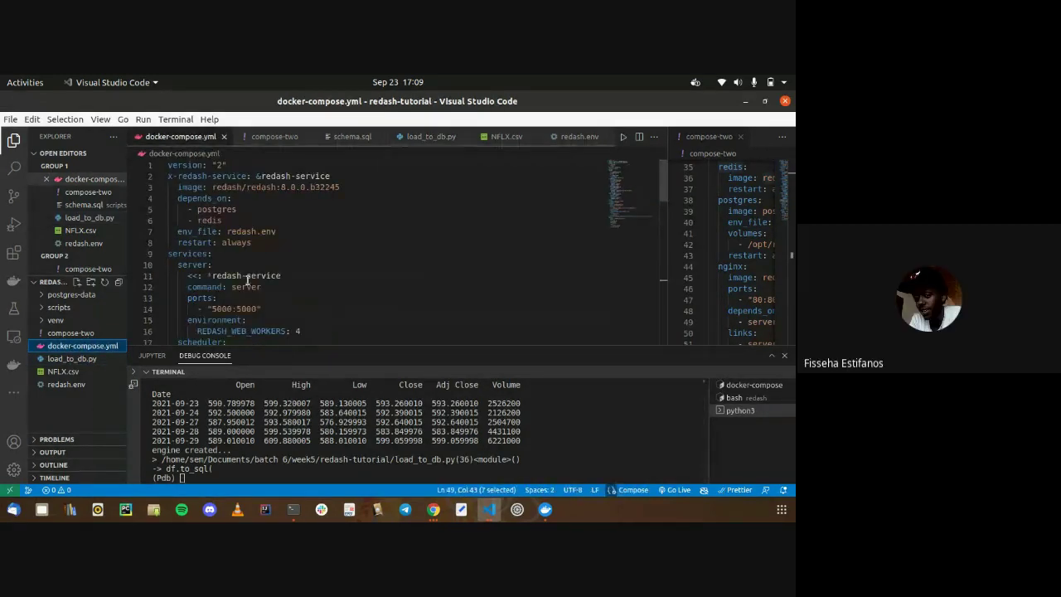
pyautogui.click(246, 280)
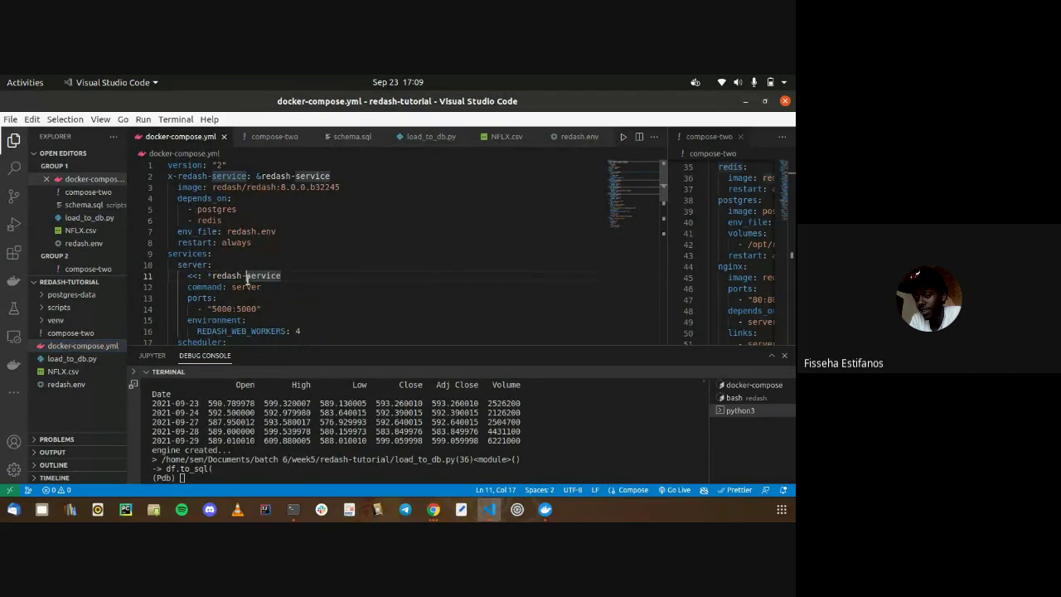
pyautogui.scroll(-6, 247, 280)
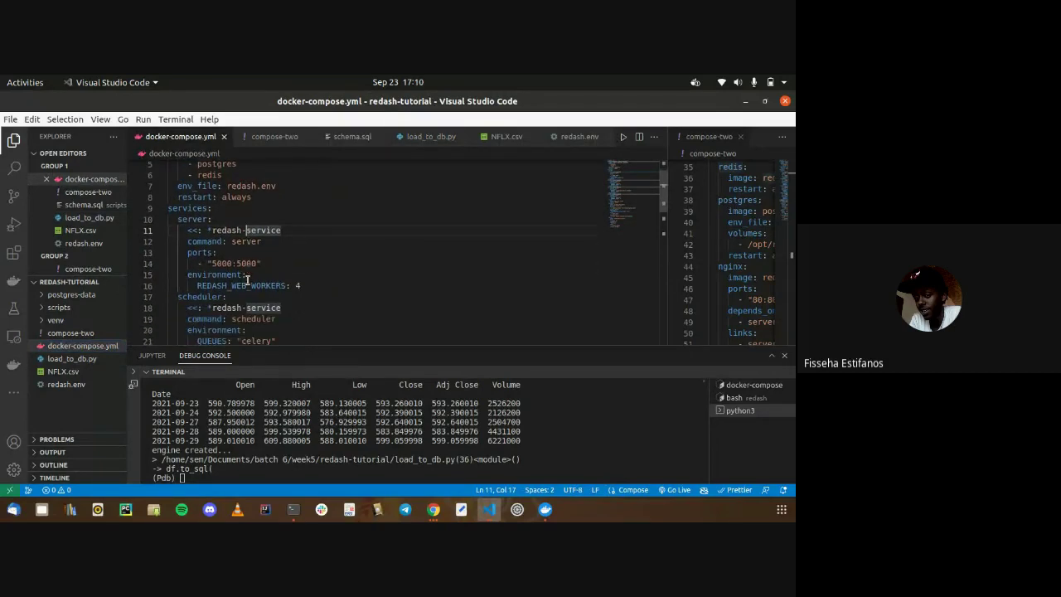
pyautogui.scroll(-6, 246, 280)
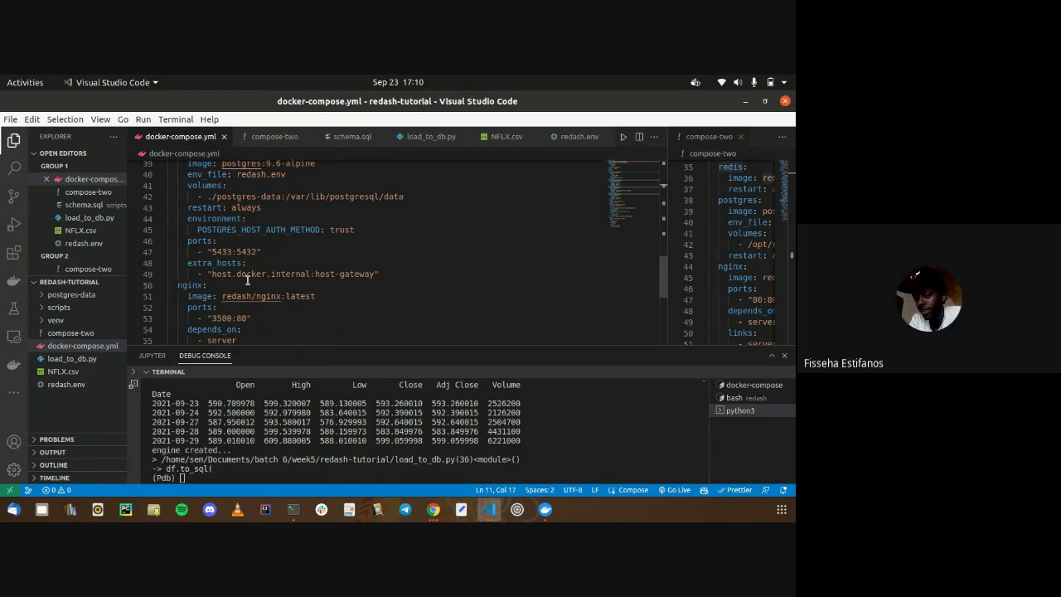
pyautogui.scroll(-2, 249, 327)
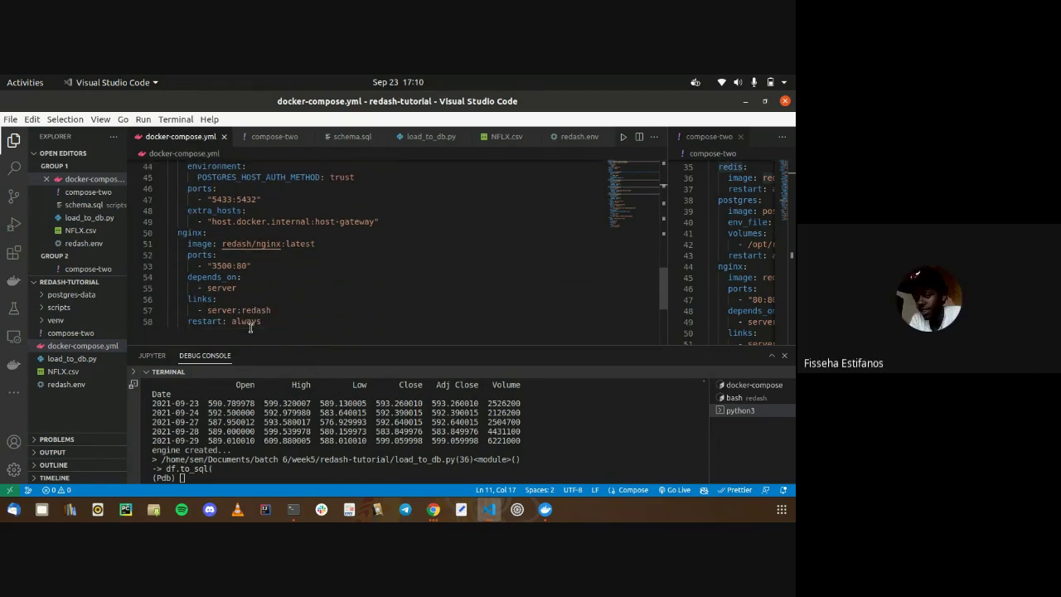
pyautogui.click(71, 384)
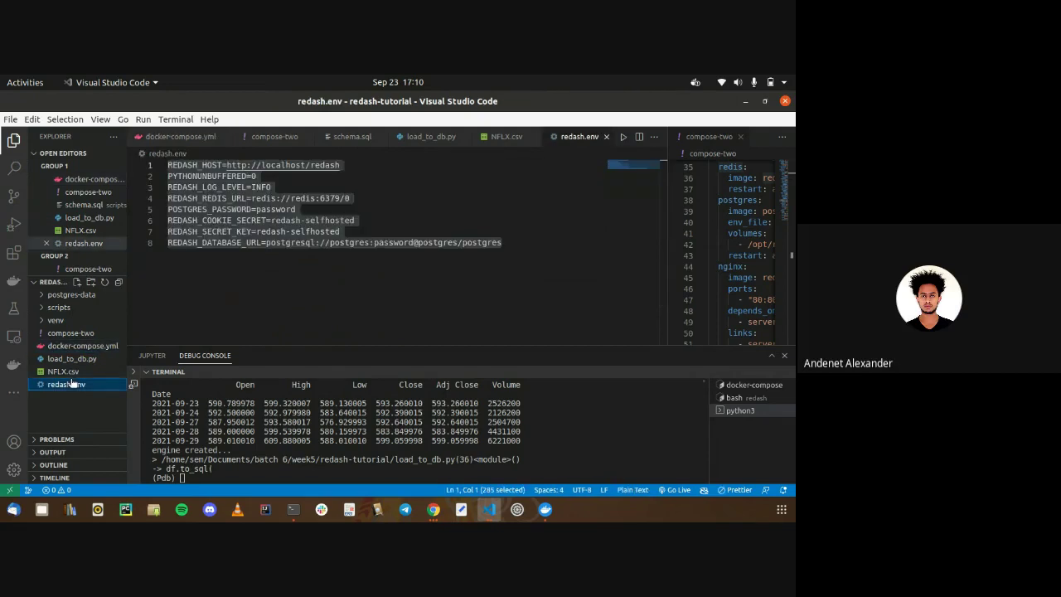
pyautogui.click(215, 286)
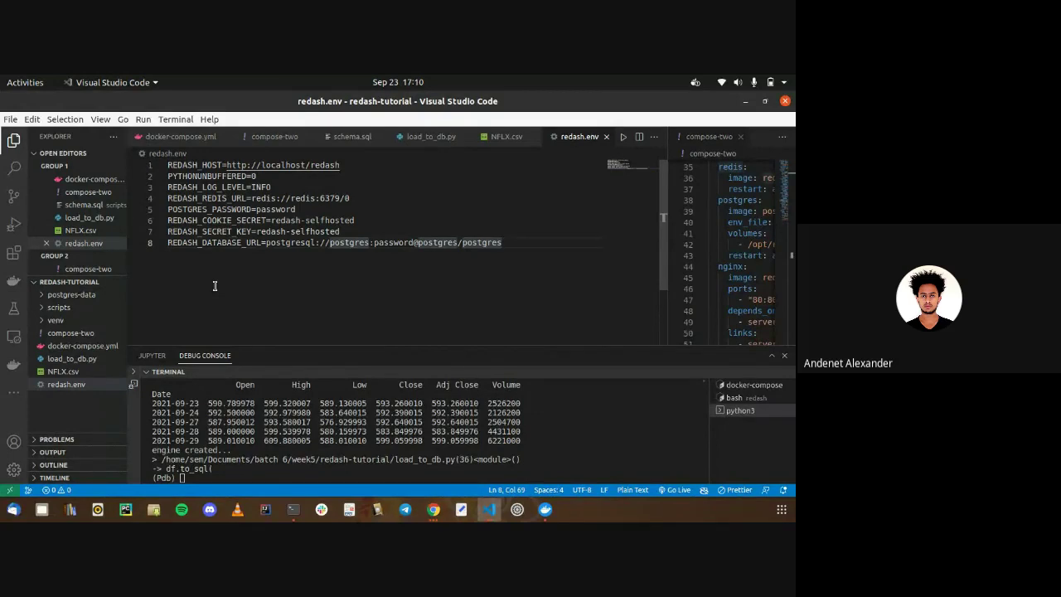
# Highlight the create_engine block (lines 26–31) in load_to_db.py, then return to docker-compose.yml
pyautogui.click(404, 138)
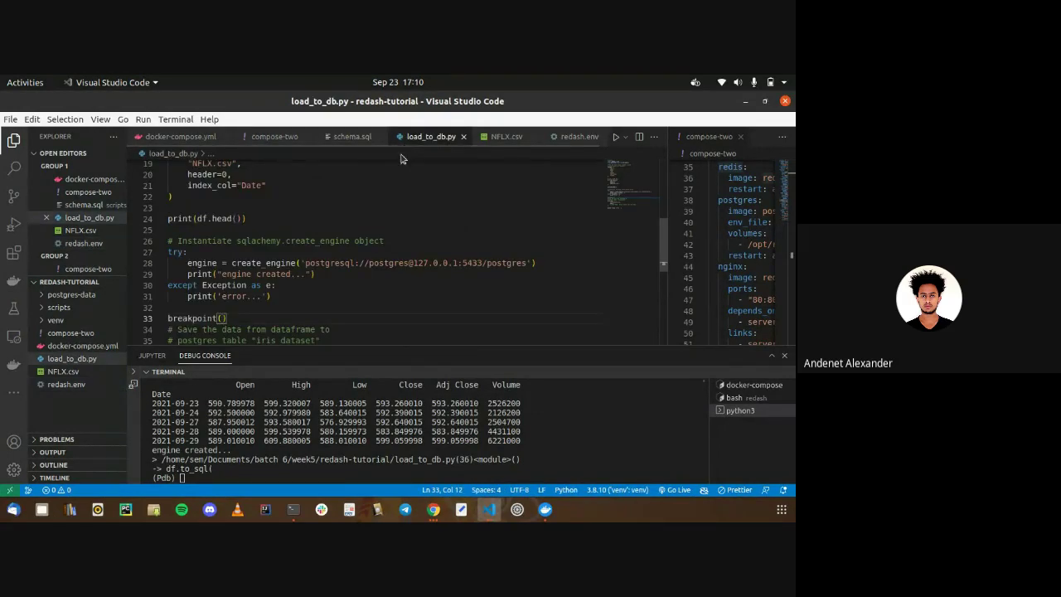
pyautogui.click(368, 194)
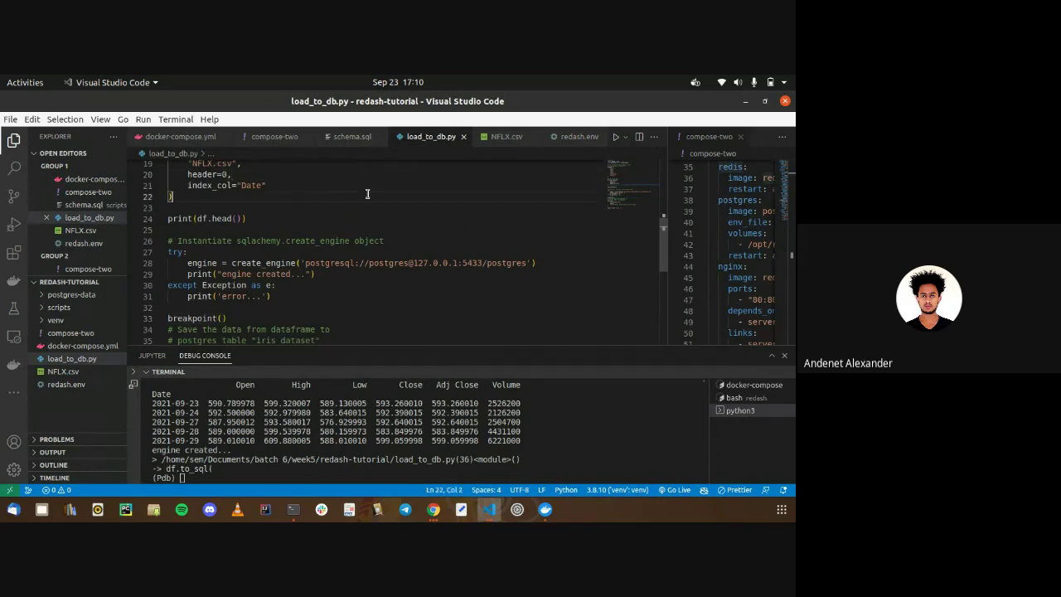
pyautogui.hotkey('alt', 'Tab')
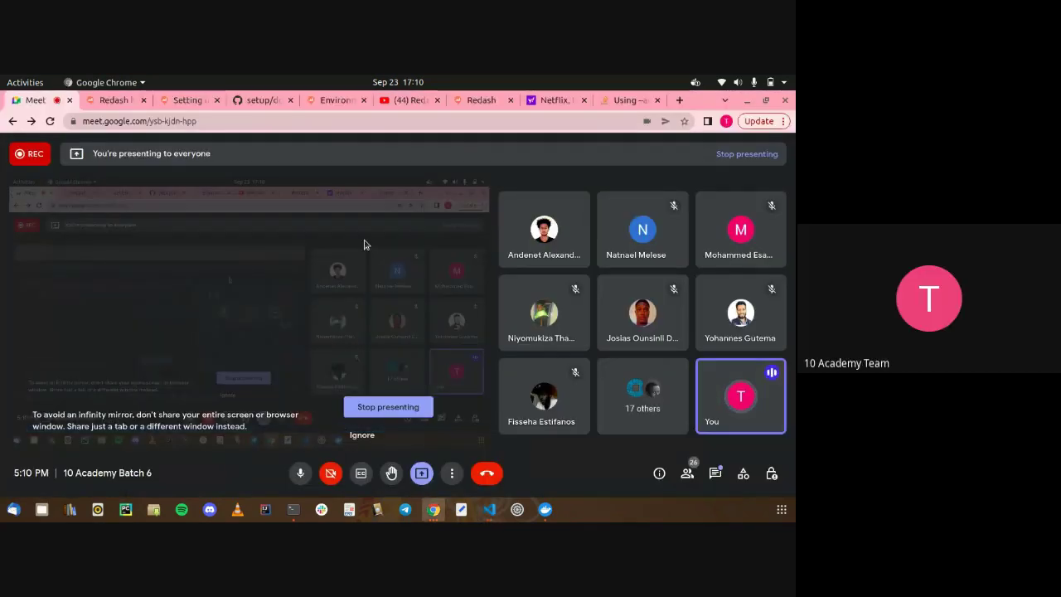
pyautogui.hotkey('alt', 'Tab')
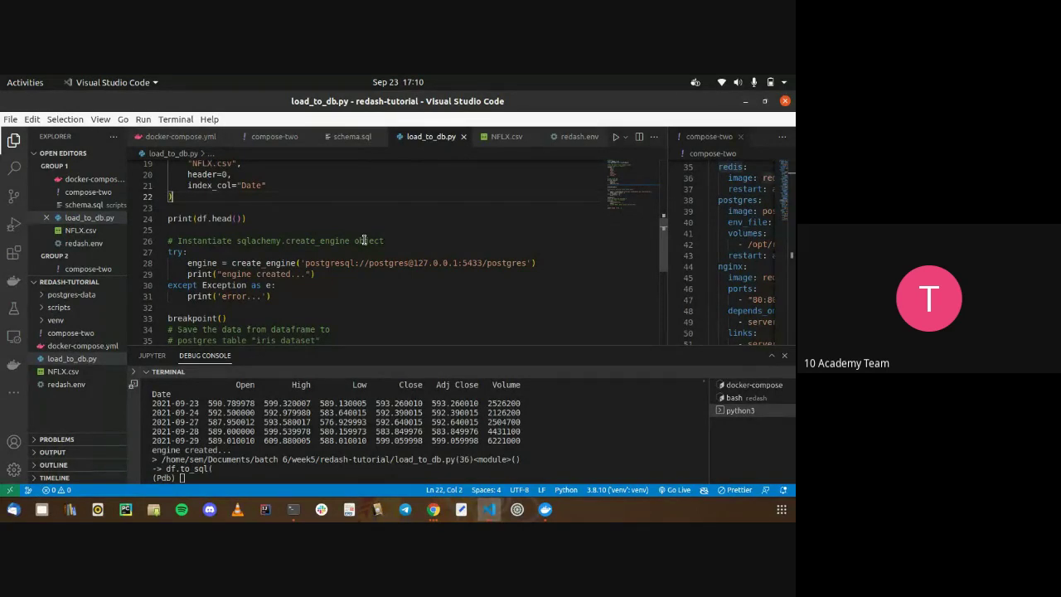
pyautogui.moveTo(372, 302); pyautogui.dragTo(269, 241)
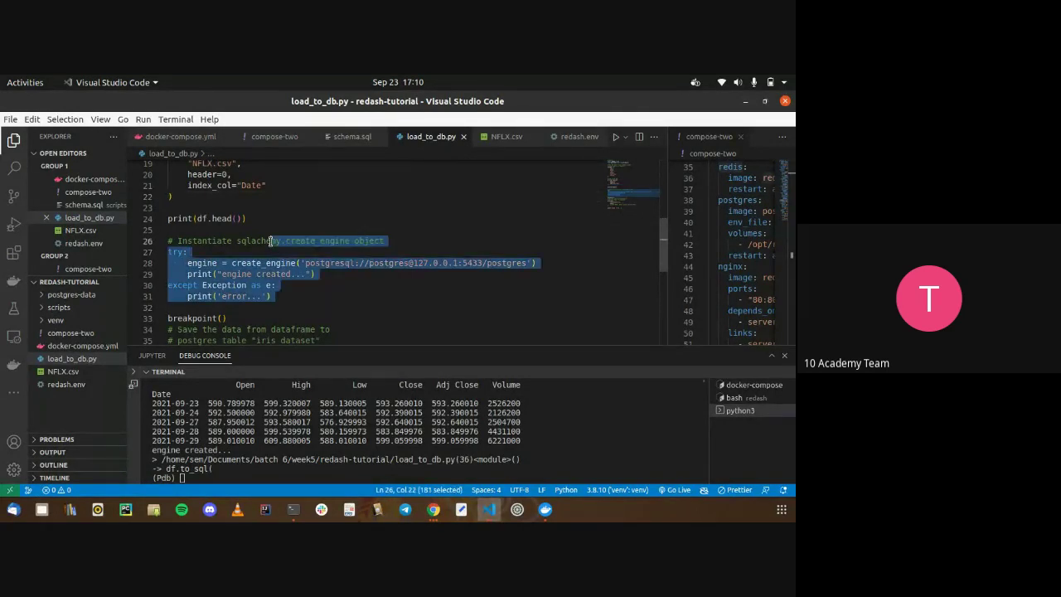
pyautogui.moveTo(168, 241); pyautogui.dragTo(234, 239)
pyautogui.click(235, 239)
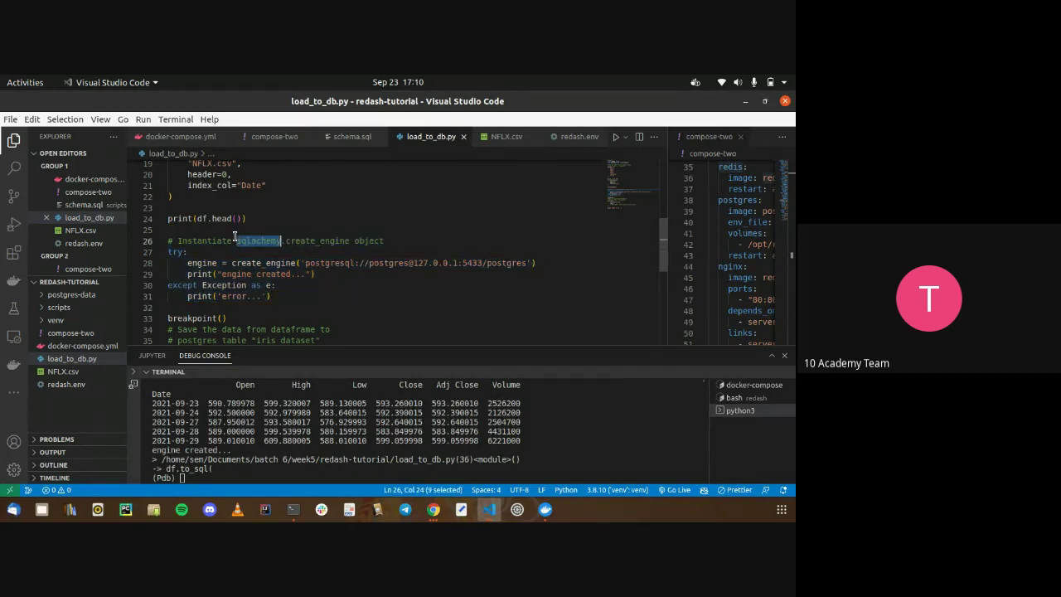
pyautogui.moveTo(168, 240); pyautogui.dragTo(174, 309)
pyautogui.click(251, 290)
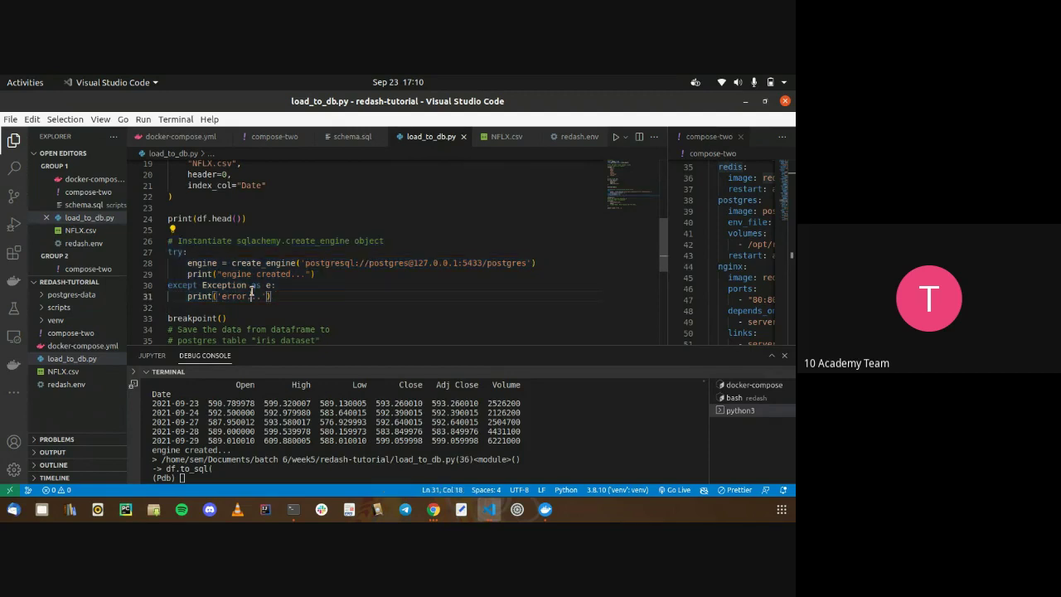
pyautogui.moveTo(331, 290); pyautogui.dragTo(286, 255)
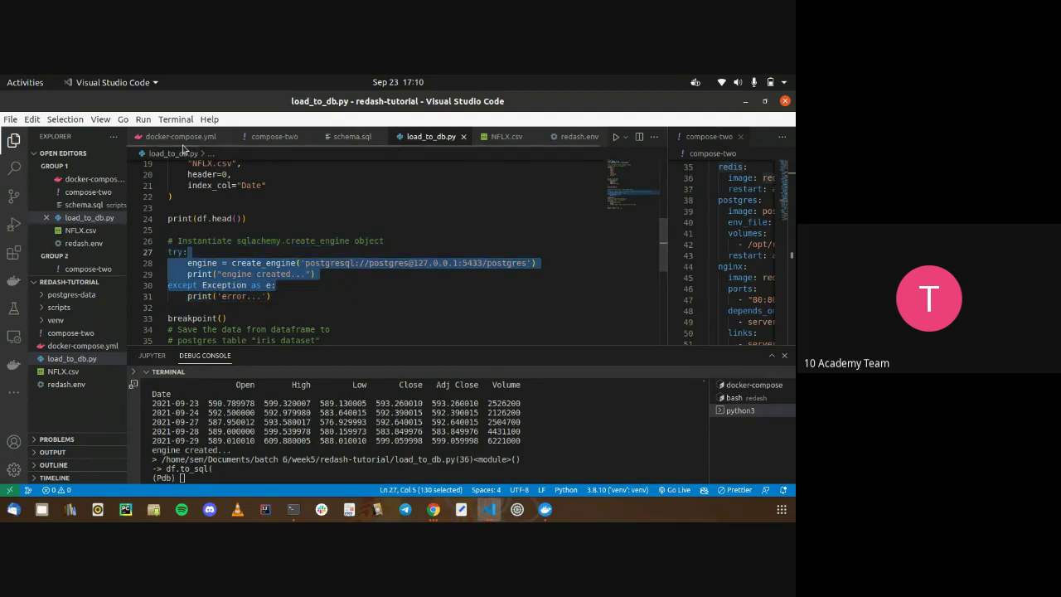
pyautogui.click(182, 139)
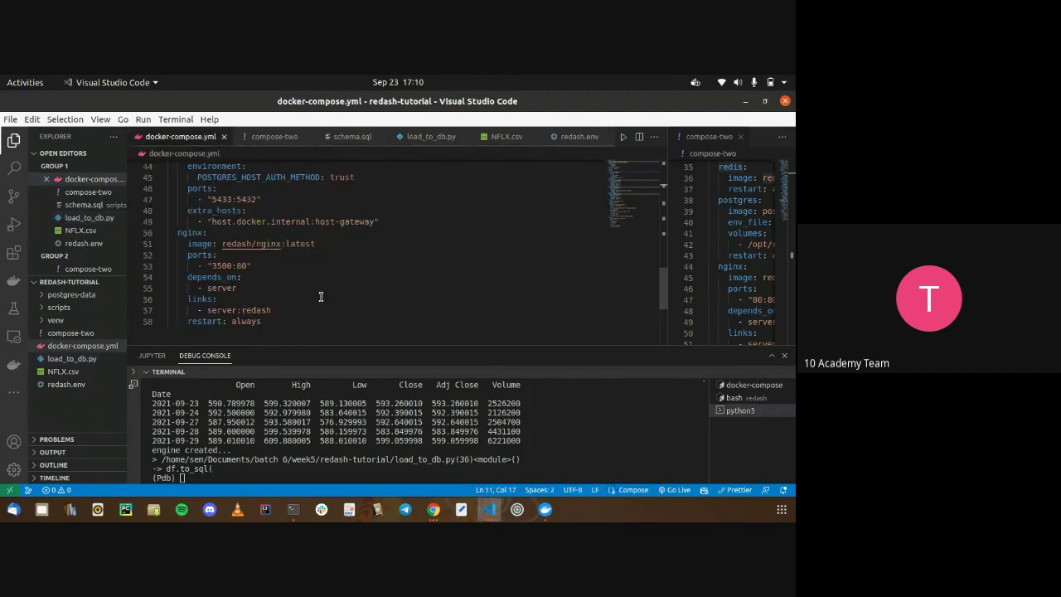
# In redash.env, highlight the REDASH_DATABASE_URL line and the POSTGRES_PASSWORD value
pyautogui.click(66, 383)
pyautogui.click(66, 384)
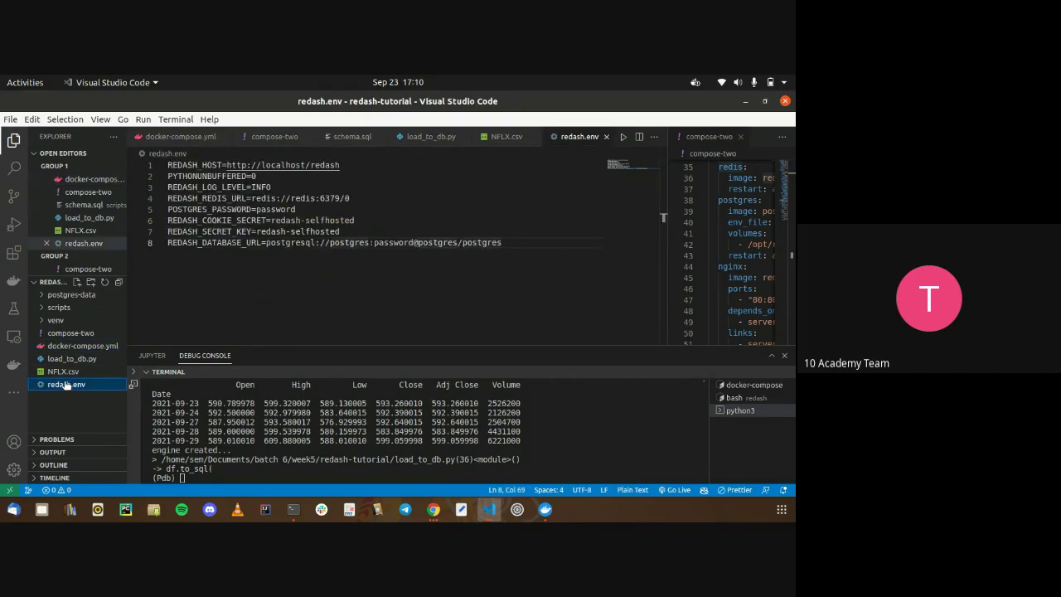
pyautogui.click(223, 283)
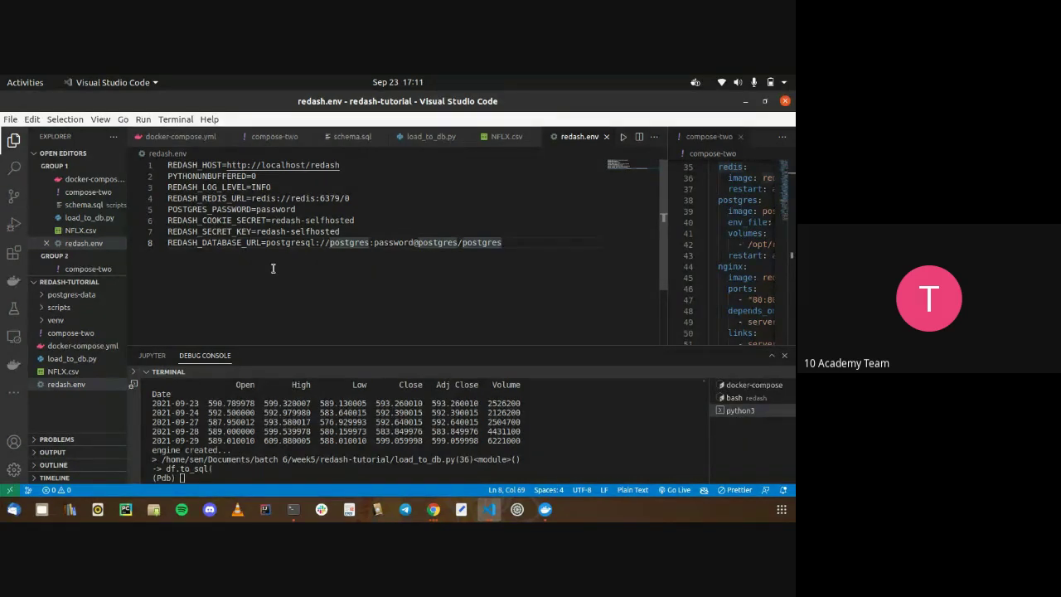
pyautogui.moveTo(273, 268); pyautogui.dragTo(211, 243)
pyautogui.moveTo(204, 242); pyautogui.dragTo(167, 243)
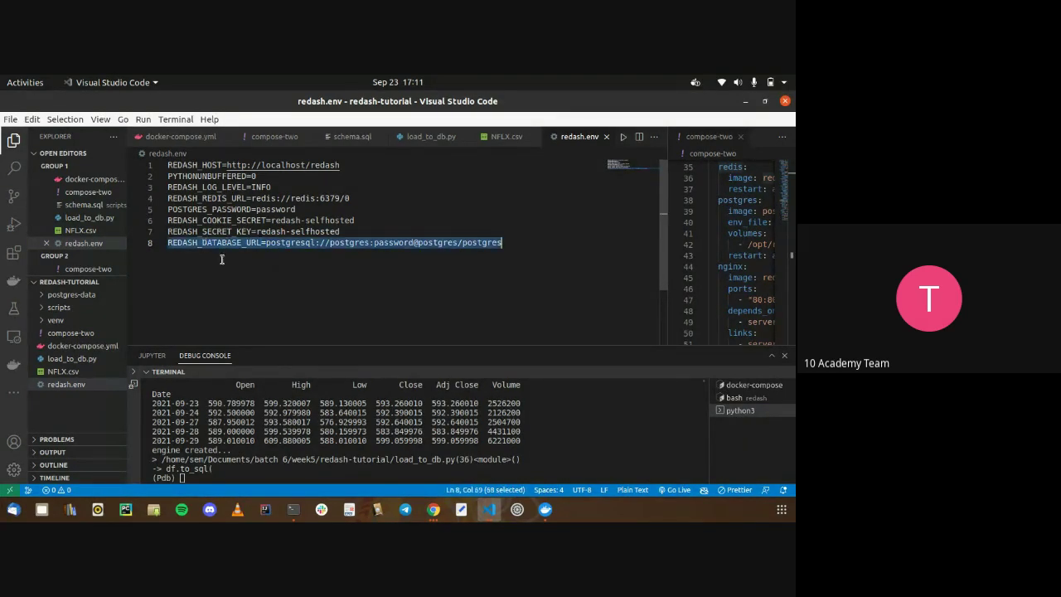
pyautogui.click(232, 267)
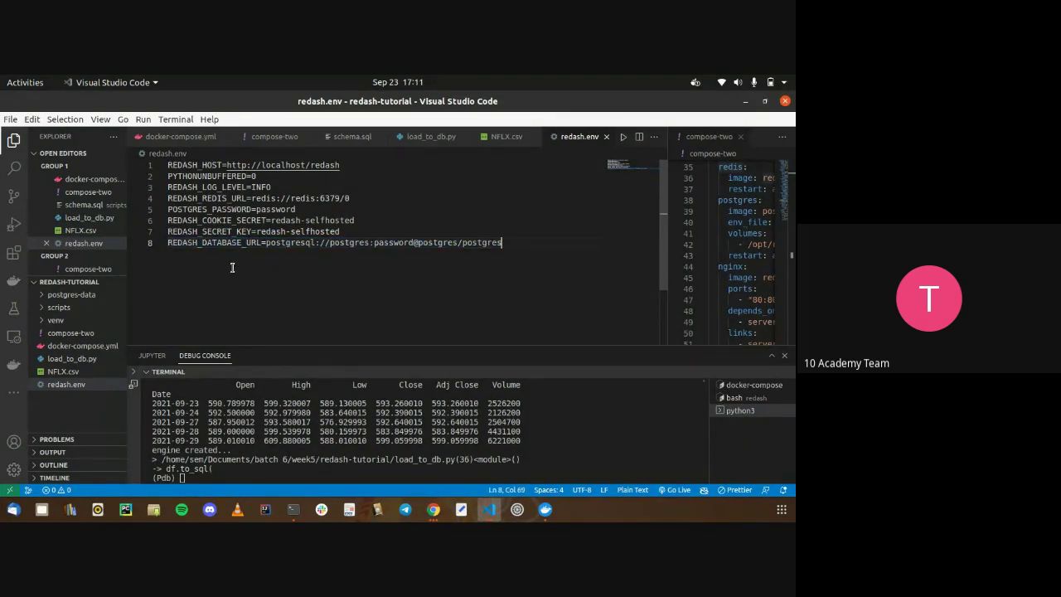
pyautogui.tripleClick(240, 208)
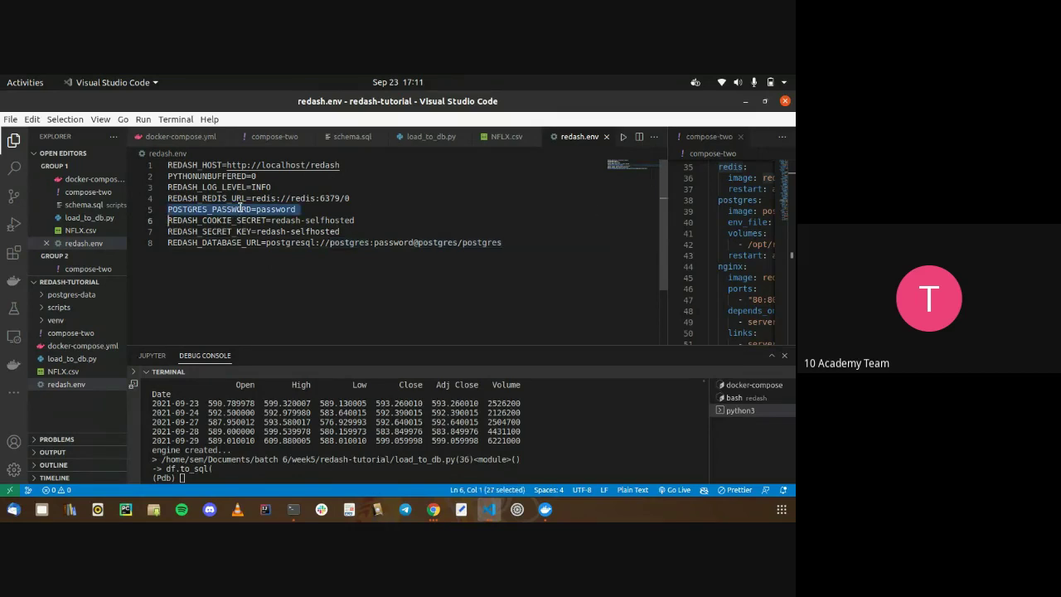
pyautogui.doubleClick(295, 209)
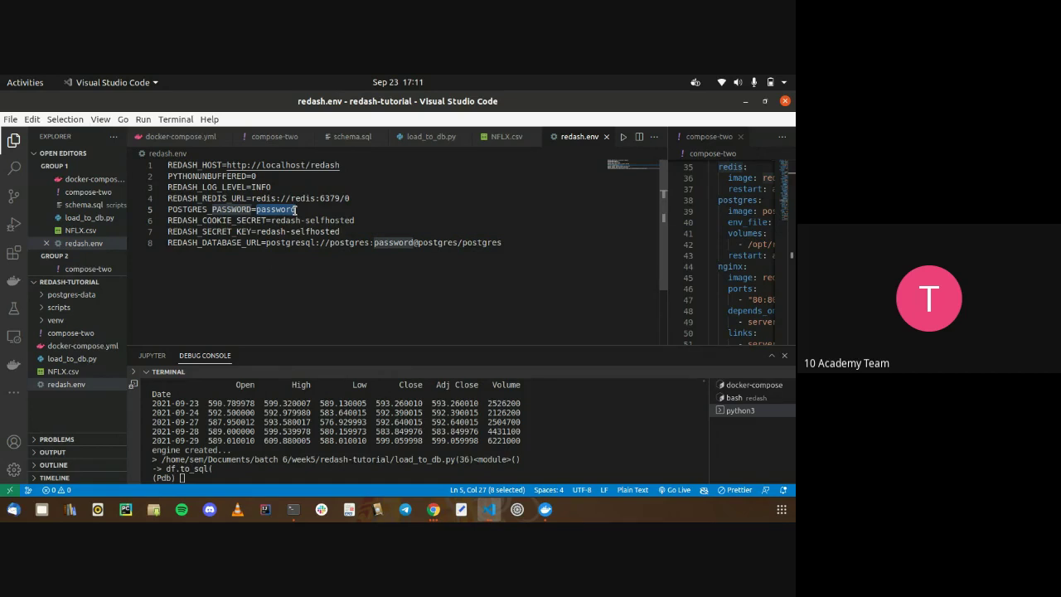
# Highlight the create_engine call through line 31 in load_to_db.py
pyautogui.click(419, 137)
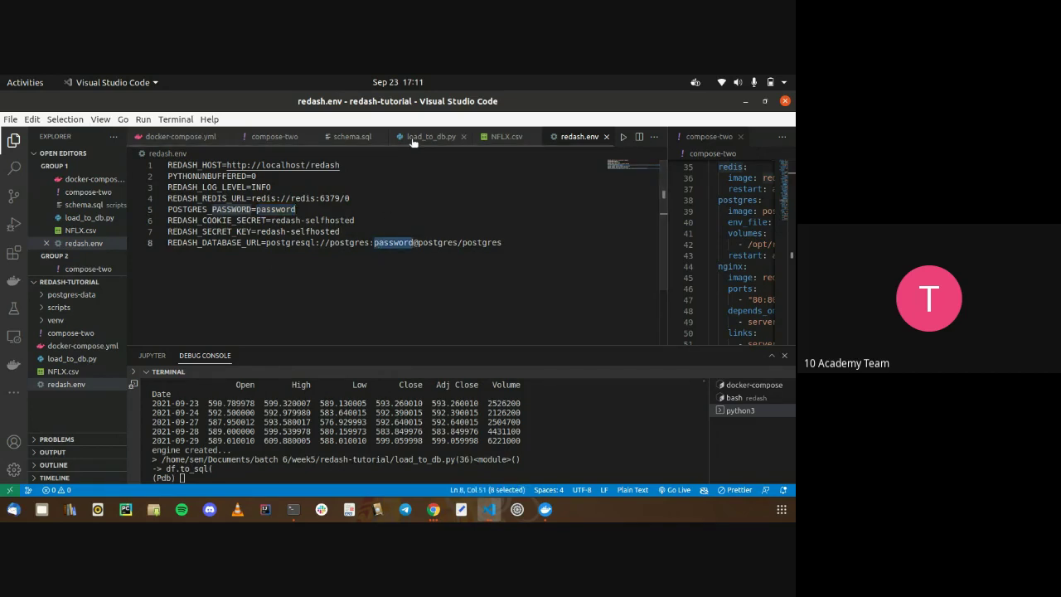
pyautogui.click(370, 241)
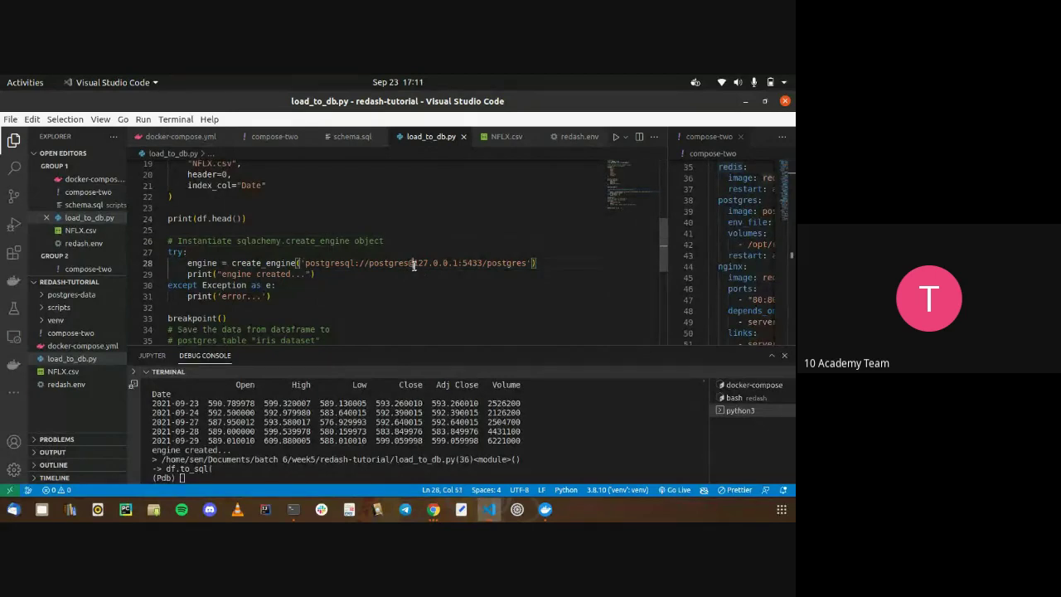
pyautogui.click(387, 306)
pyautogui.keyDown('shift'); pyautogui.click(231, 263); pyautogui.keyUp('shift')
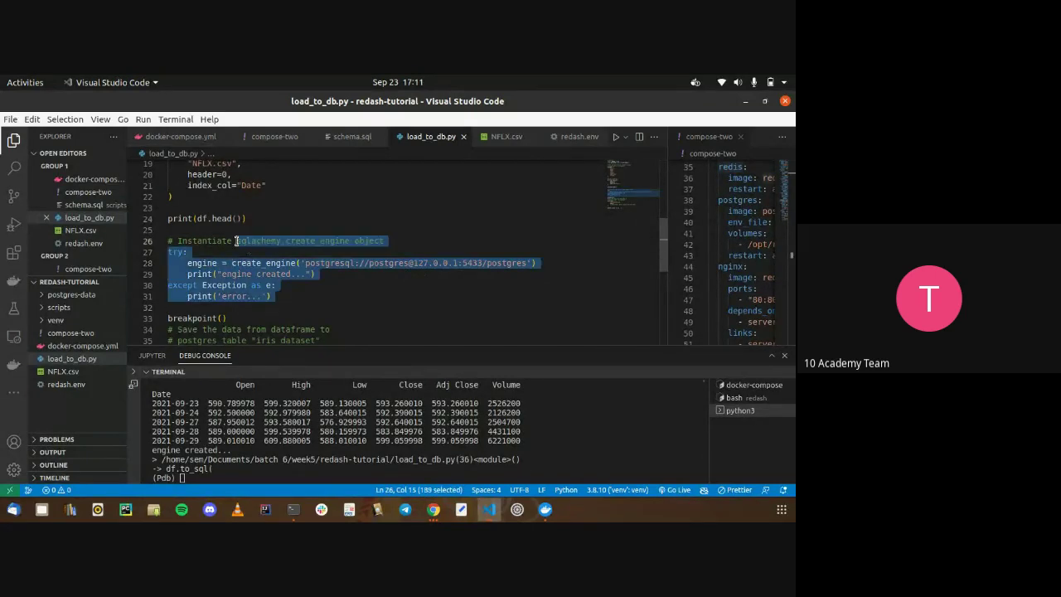
pyautogui.click(314, 295)
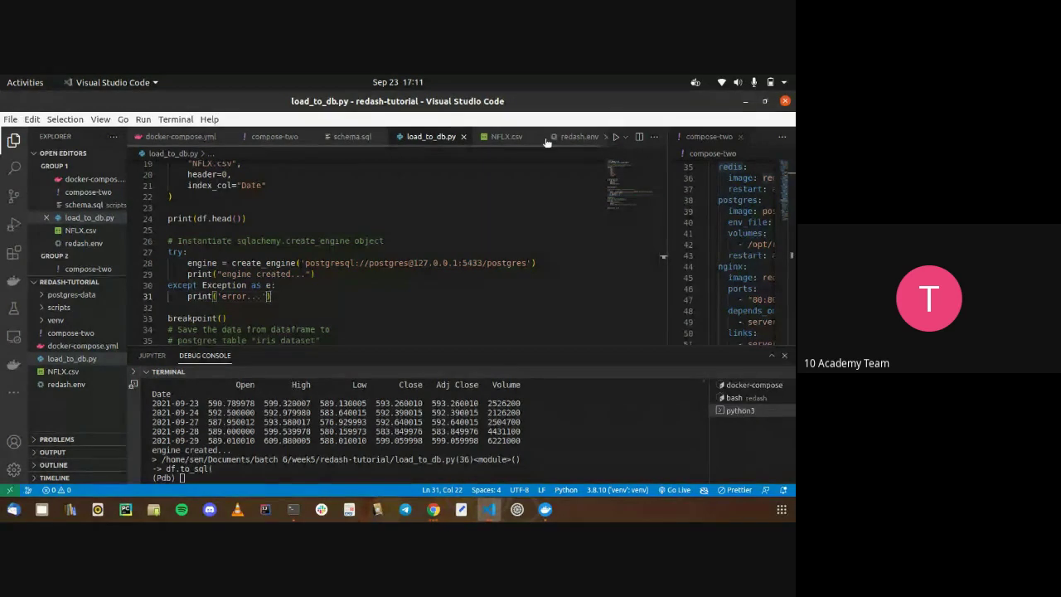
# Highlight the printed stock data preview in the debug console and scroll load_to_db.py
pyautogui.click(83, 386)
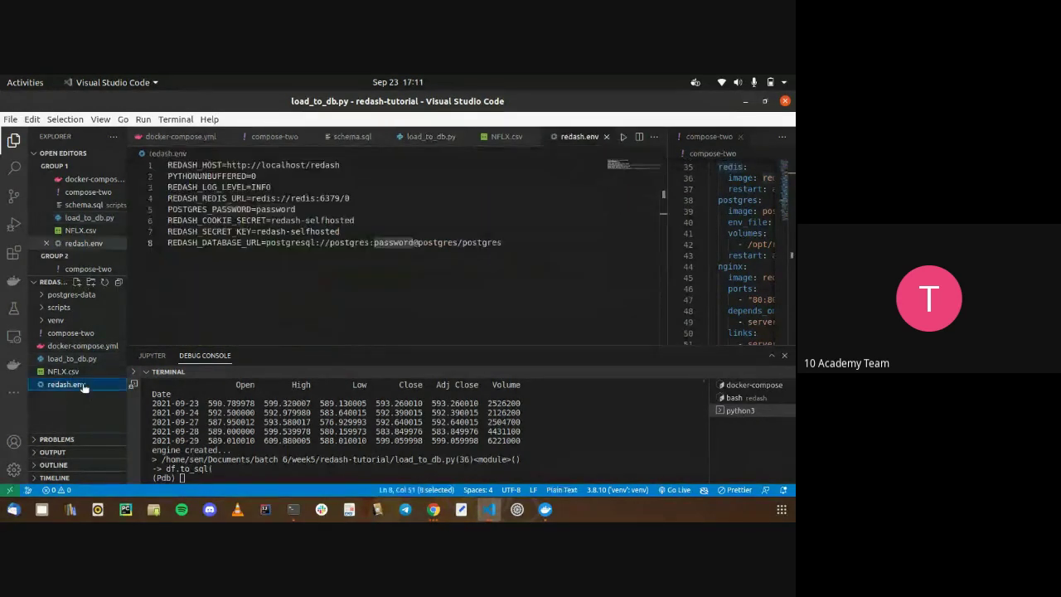
pyautogui.click(177, 447)
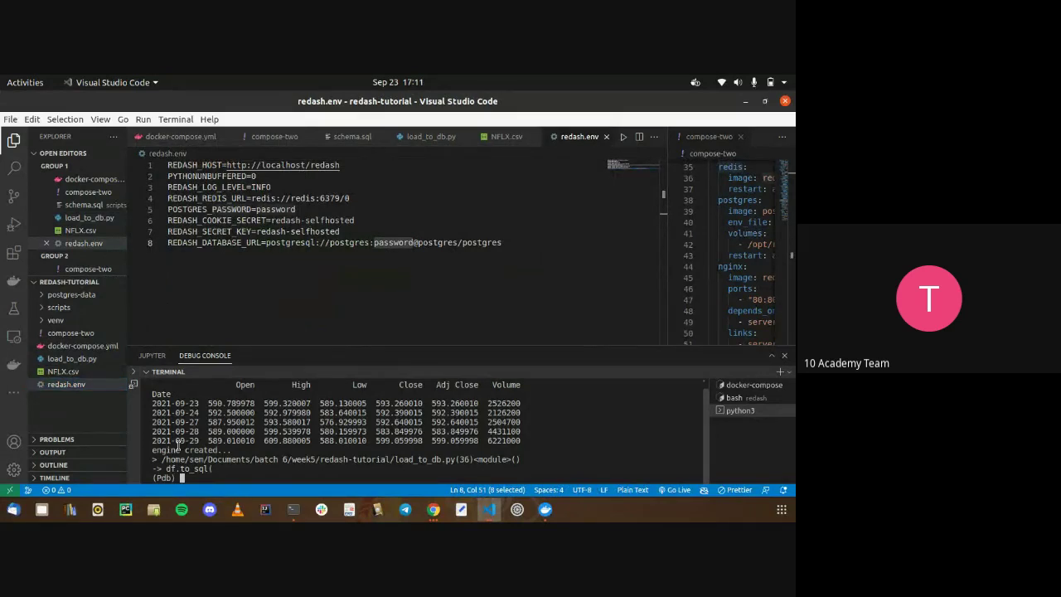
pyautogui.moveTo(177, 448); pyautogui.dragTo(188, 387)
pyautogui.click(213, 419)
pyautogui.click(431, 136)
pyautogui.scroll(5, 308, 194)
pyautogui.scroll(1, 309, 196)
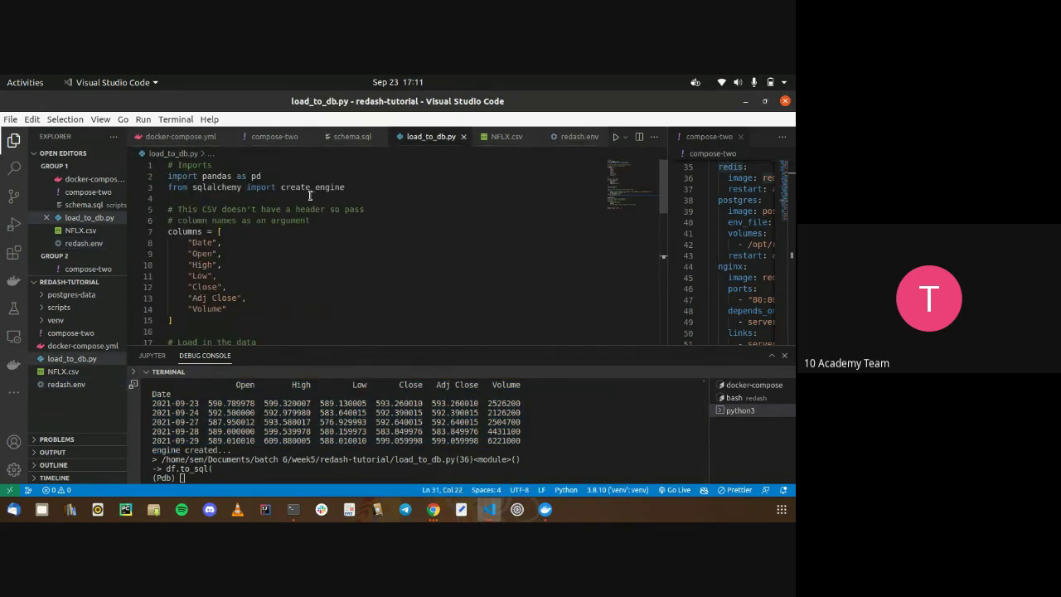
pyautogui.scroll(-6, 309, 194)
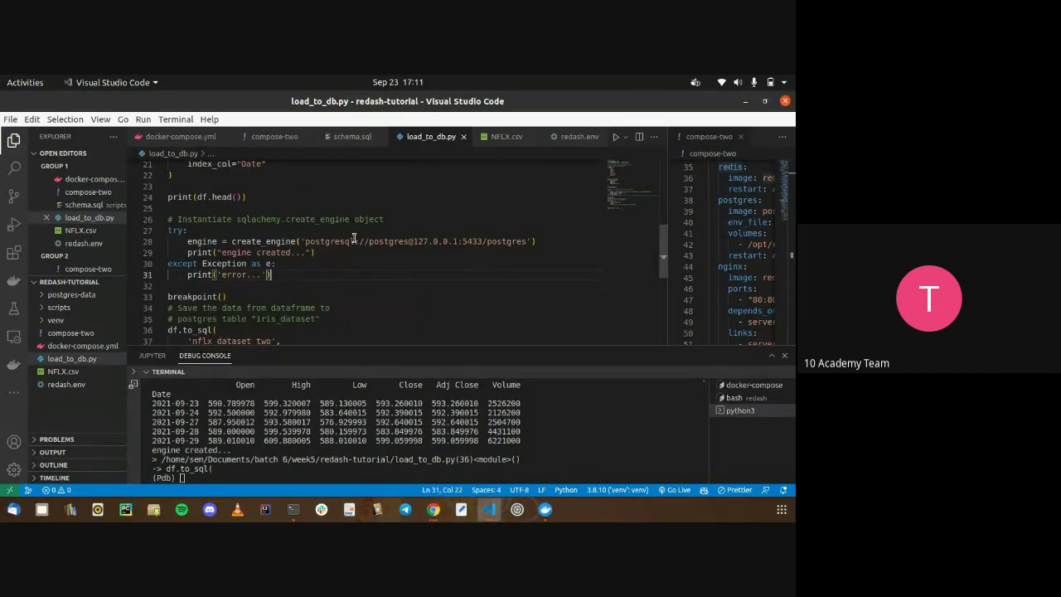
# Reopen redash.env, then bring up the Redash welcome page in Chrome
pyautogui.click(76, 385)
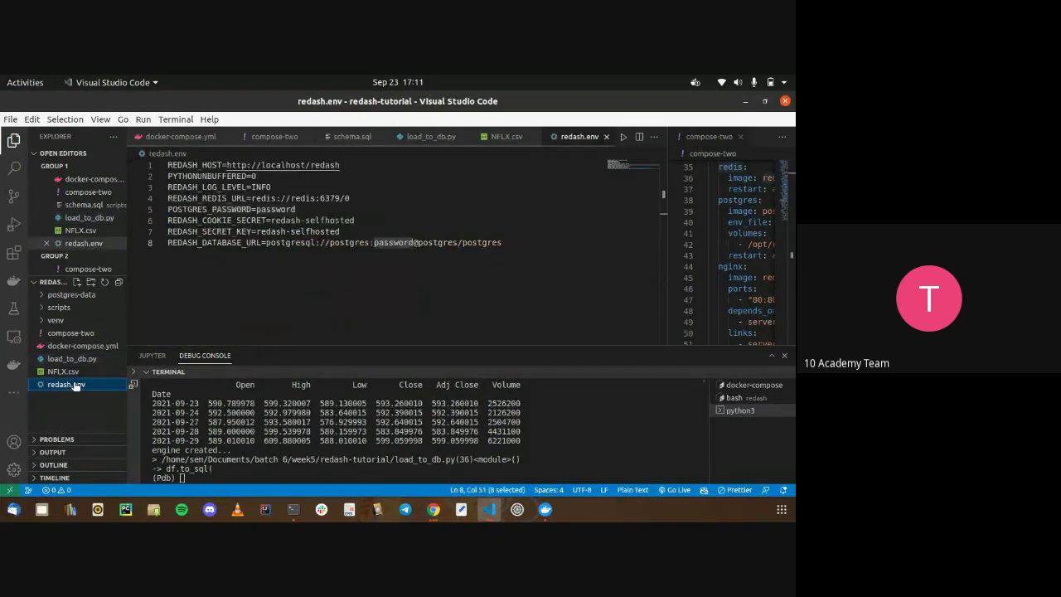
pyautogui.hotkey('alt', 'Tab')
pyautogui.click(481, 100)
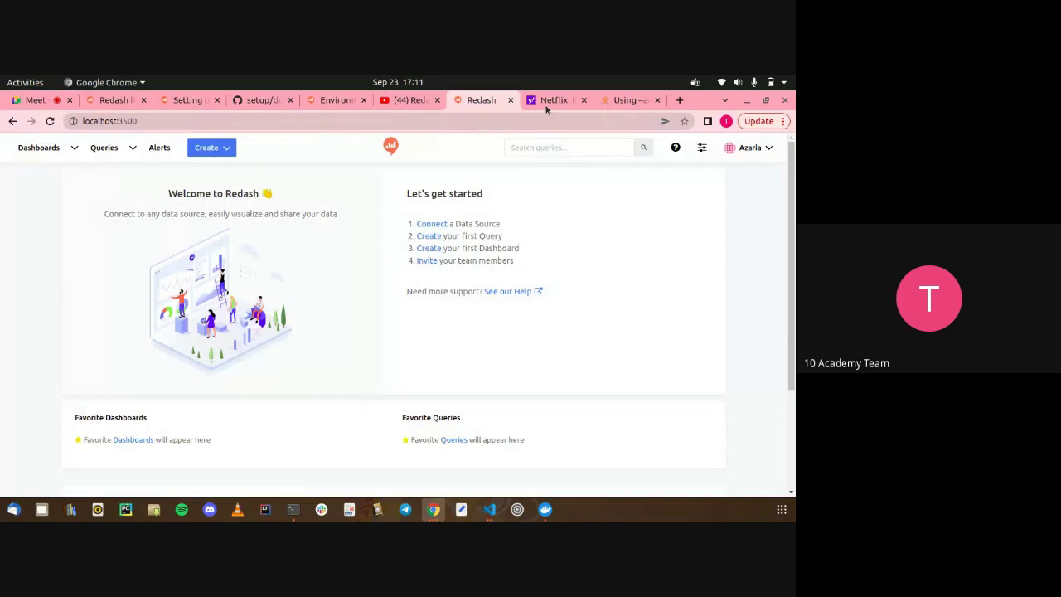
# Open the Stack Overflow extra-hosts answer and the Redash environment-variables docs
pyautogui.click(627, 100)
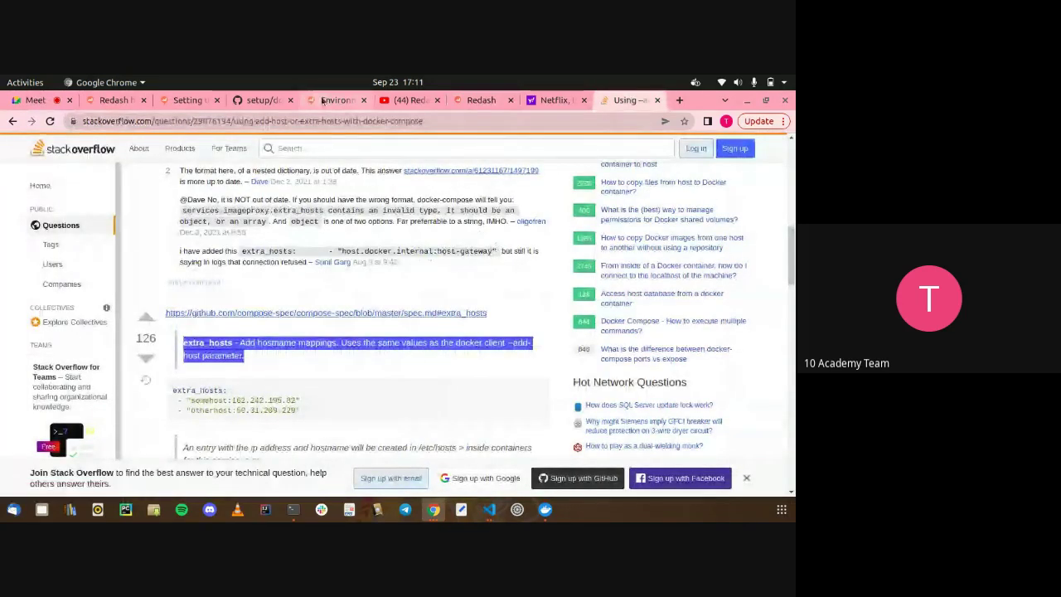
pyautogui.click(309, 97)
pyautogui.scroll(3, 282, 208)
pyautogui.scroll(-1, 283, 210)
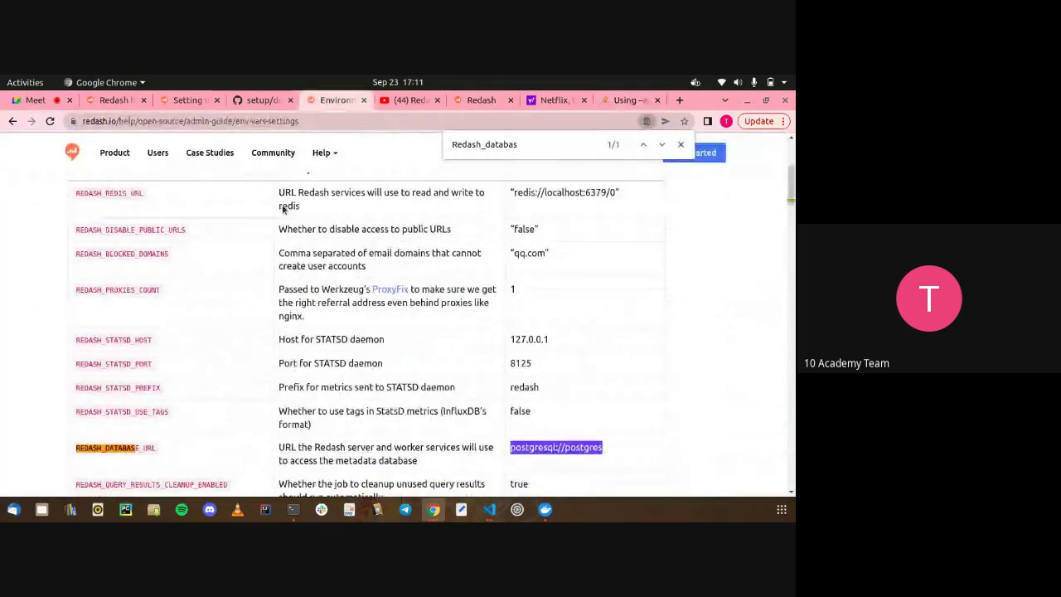
pyautogui.hotkey('alt', 'Tab')
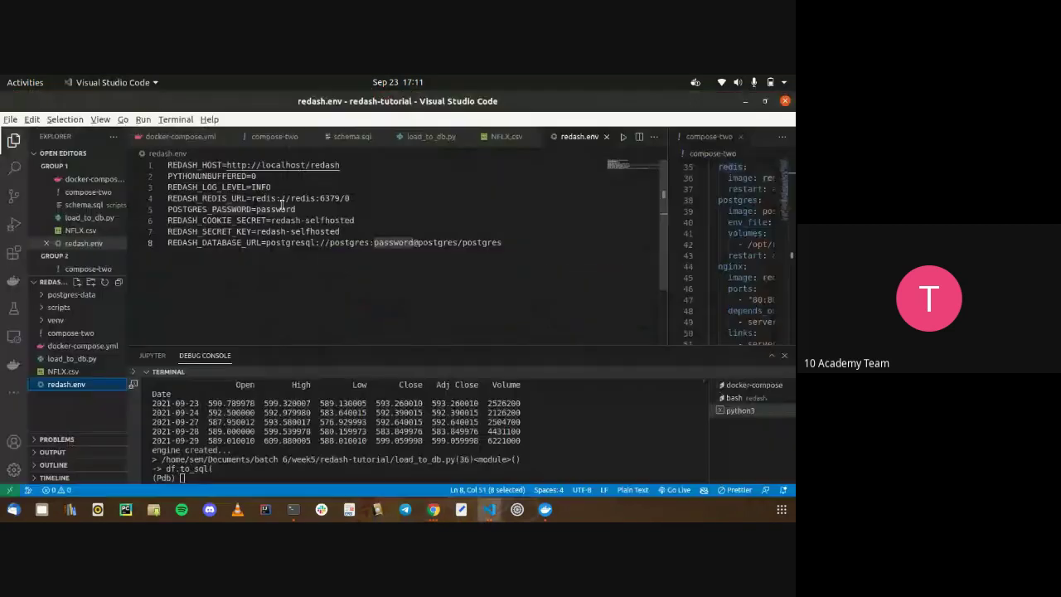
pyautogui.hotkey('alt', 'Tab')
# Search the docs for 'password' matches, then go back to the editor
pyautogui.hotkey('ctrl', 'f')
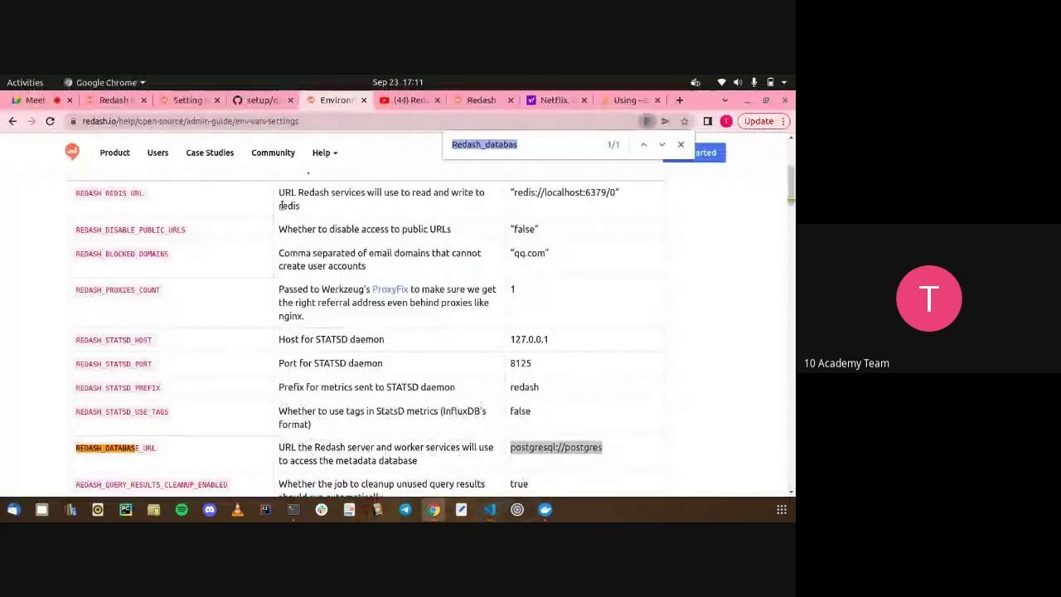
pyautogui.write('password')
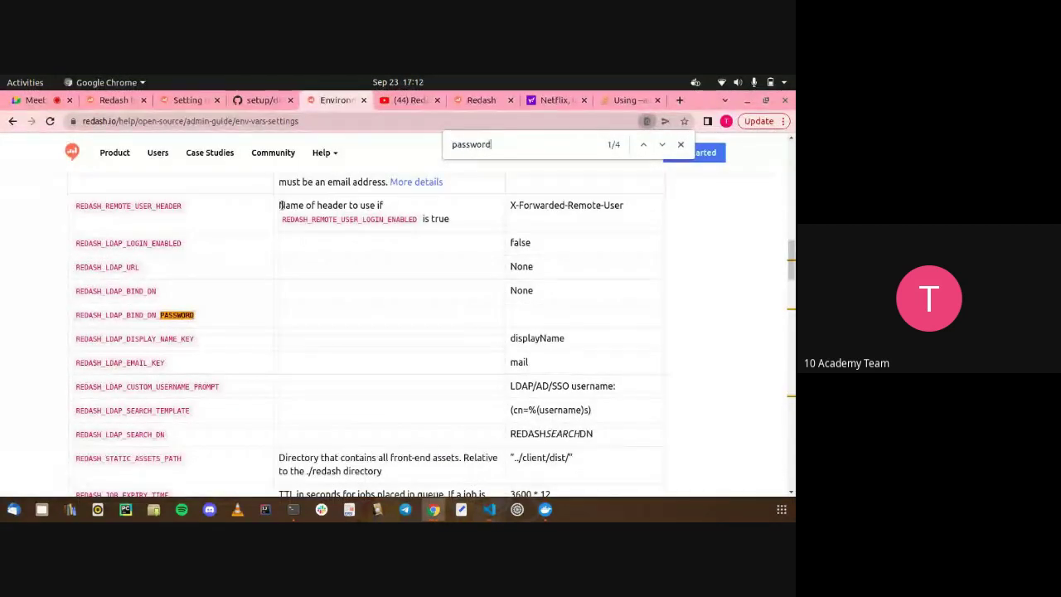
pyautogui.press('Return')
pyautogui.press('Return')
pyautogui.press('Return')
pyautogui.press('Return')
pyautogui.press('Return')
pyautogui.press('Return')
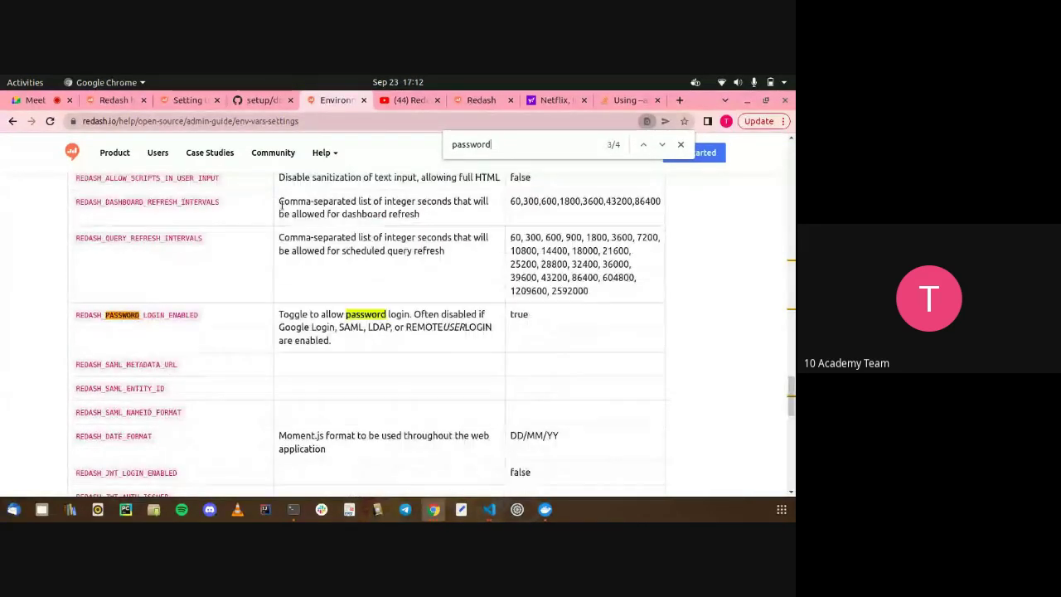
pyautogui.scroll(10, 281, 205)
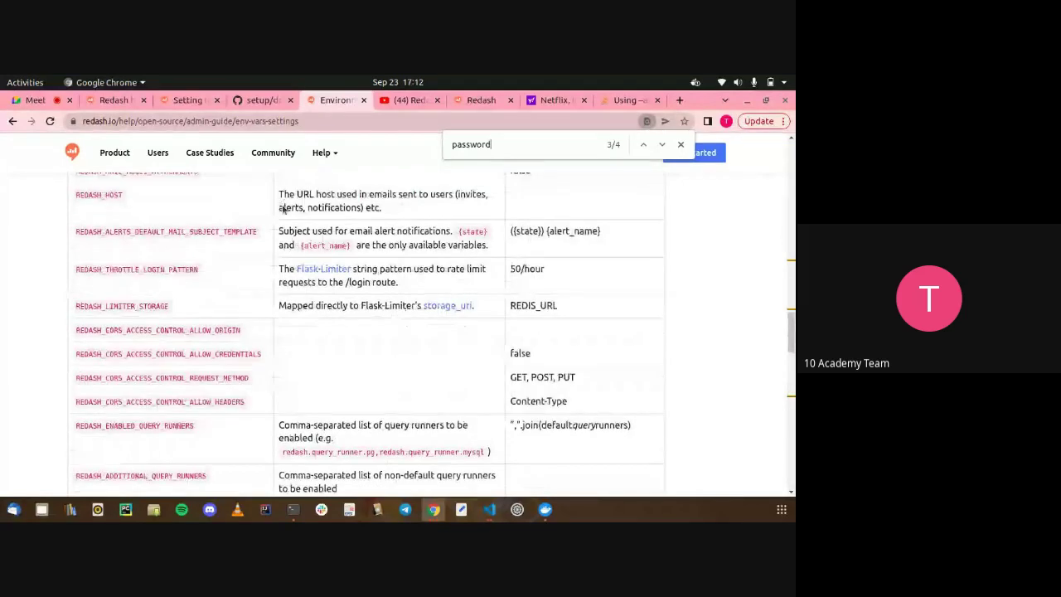
pyautogui.hotkey('alt', 'Tab')
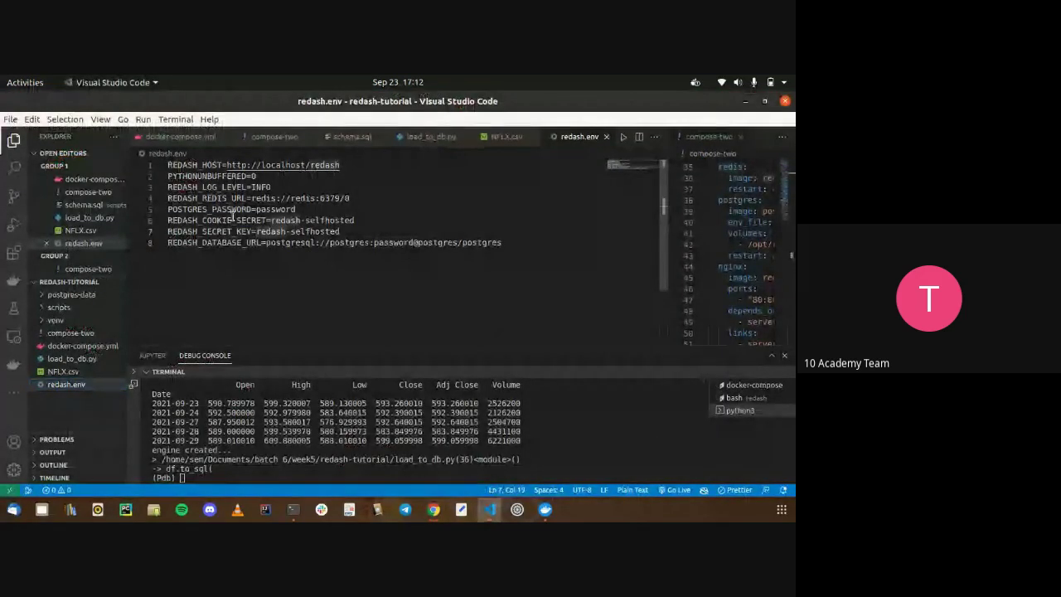
# Delete the breakpoint() line from load_to_db.py
pyautogui.doubleClick(233, 219)
pyautogui.doubleClick(235, 210)
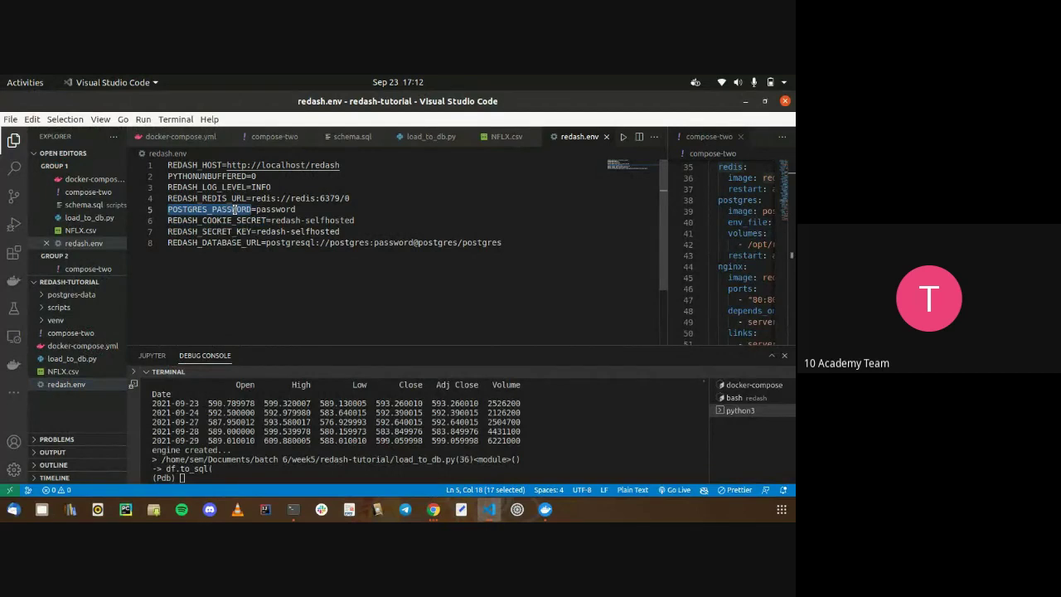
pyautogui.click(420, 137)
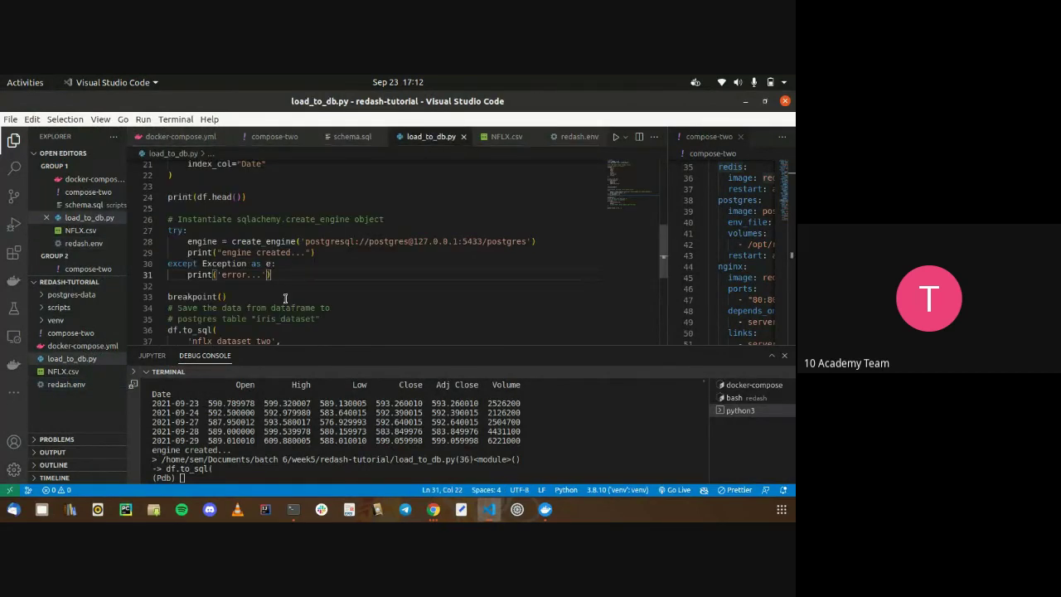
pyautogui.click(388, 422)
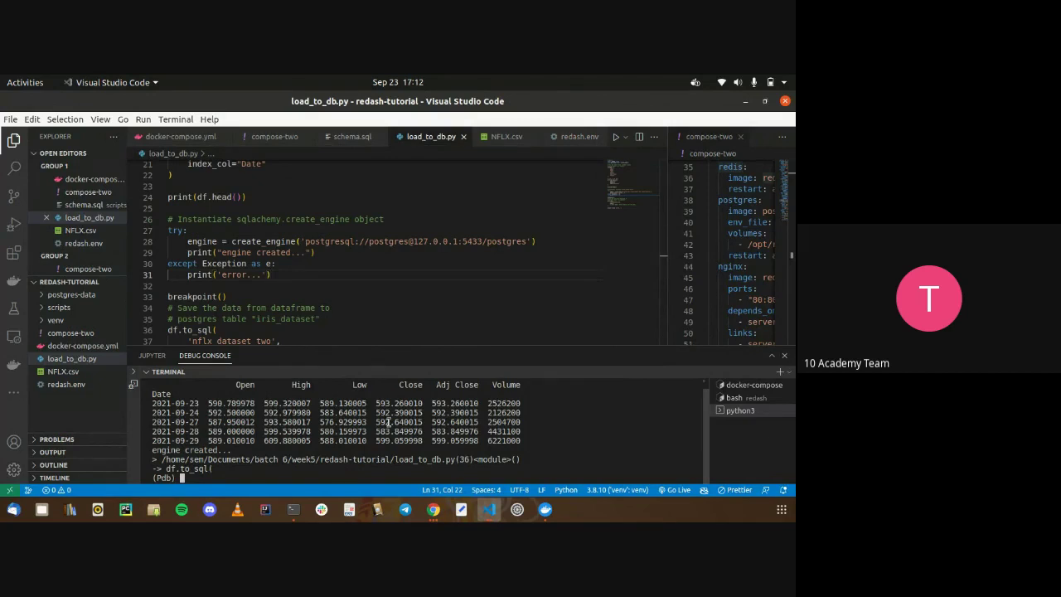
pyautogui.moveTo(257, 308); pyautogui.dragTo(167, 297)
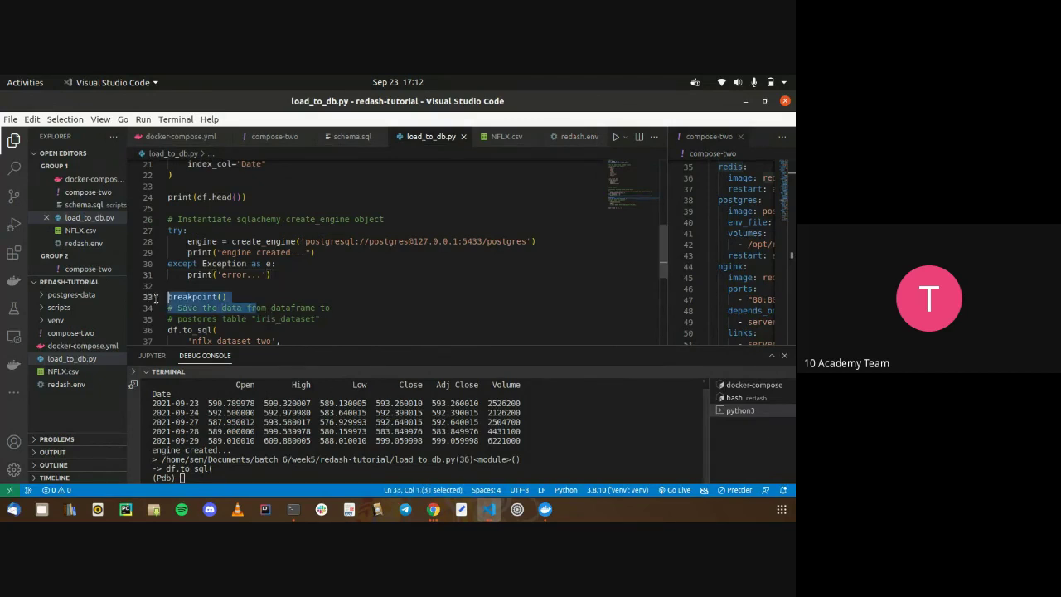
pyautogui.moveTo(245, 297); pyautogui.dragTo(145, 296)
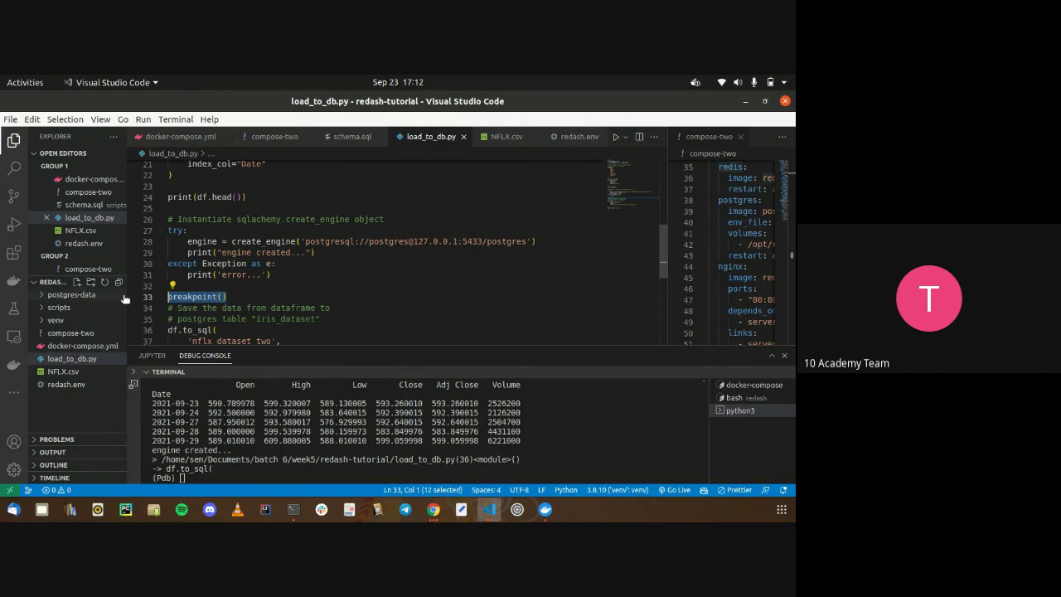
pyautogui.press('BackSpace')
pyautogui.press('BackSpace')
# Rename the target table from nflx_dataset_two to nflx_dataset_three
pyautogui.scroll(-2, 238, 294)
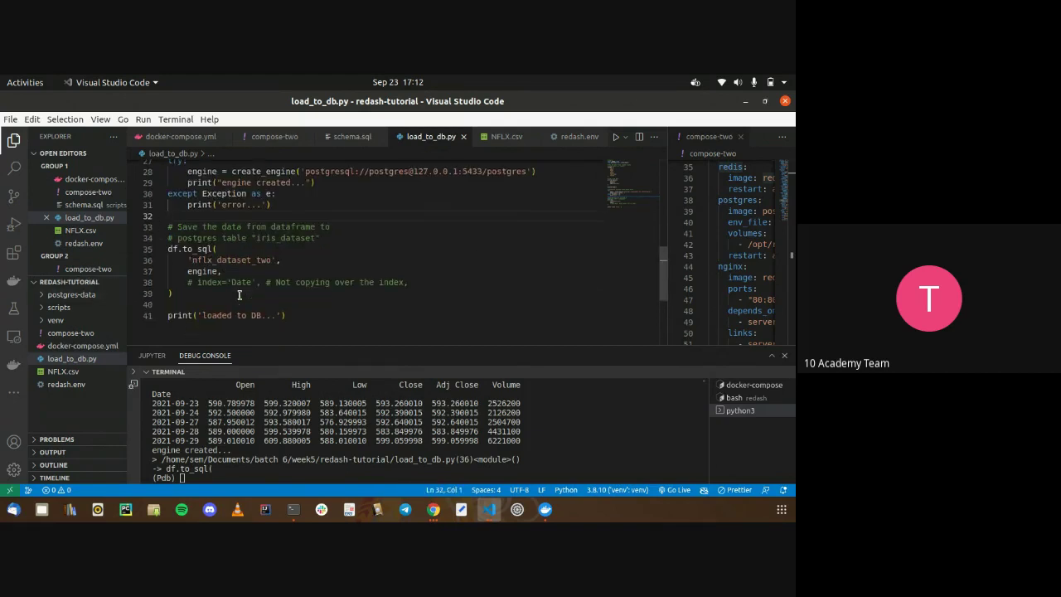
pyautogui.click(272, 261)
pyautogui.press('BackSpace')
pyautogui.press('BackSpace')
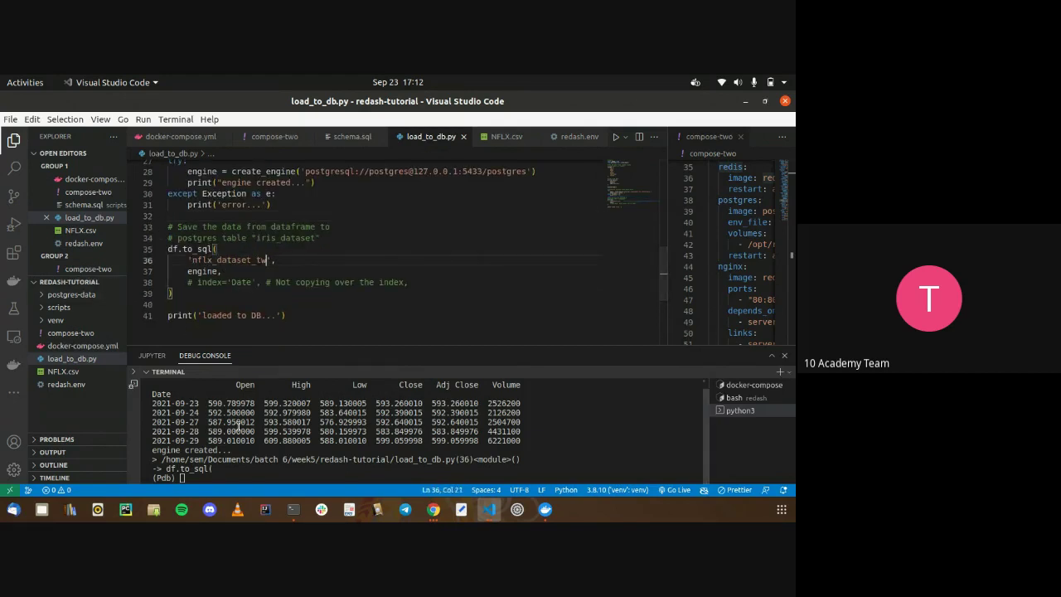
pyautogui.write('three')
# Insert a temporary breakpoint() after print(df.head()) on line 26
pyautogui.scroll(2, 285, 252)
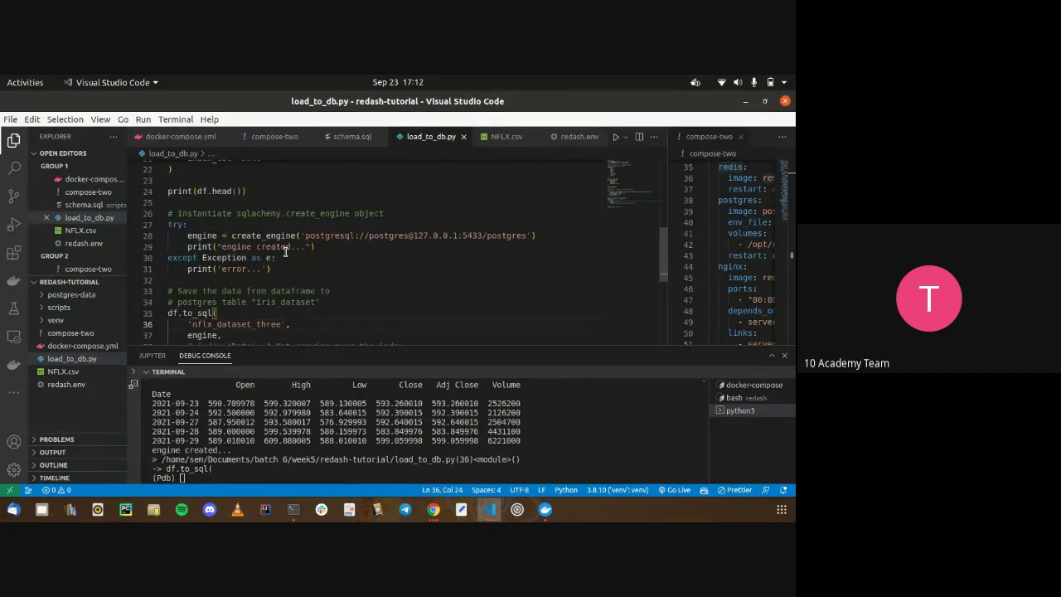
pyautogui.click(222, 199)
pyautogui.hotkey('shift', 'Down')
pyautogui.press('Return')
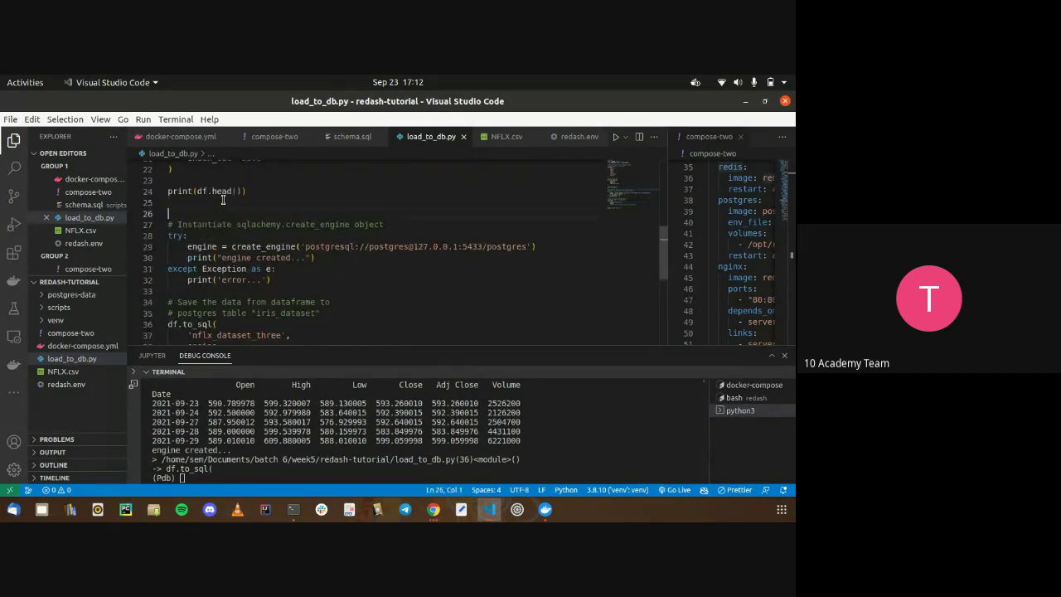
pyautogui.write('breakpoint(')
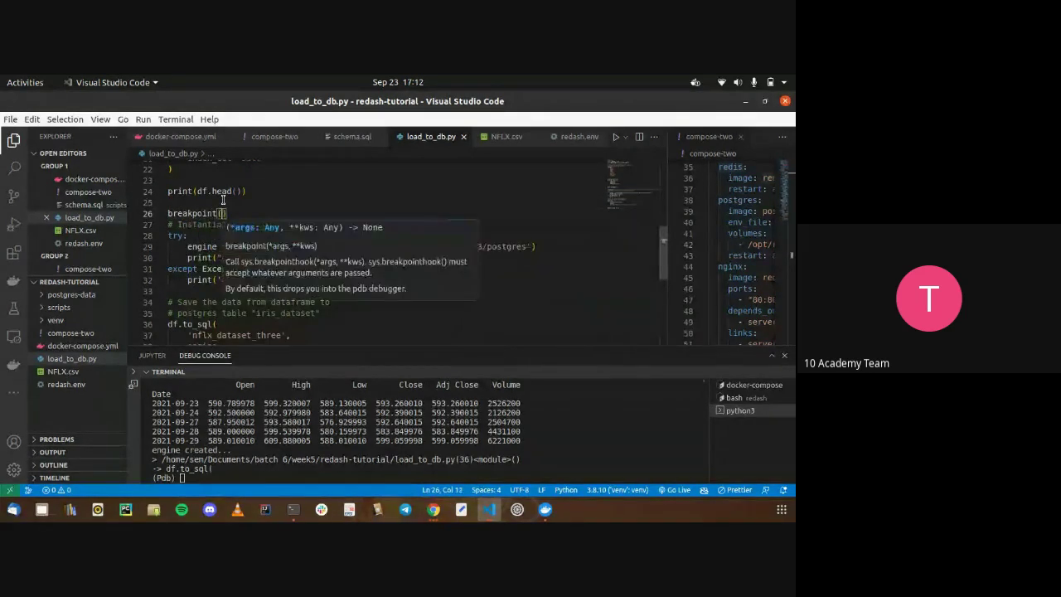
# Restart the script with python3 load_to_db.py and check the printed dataframe rows
pyautogui.click(267, 393)
pyautogui.hotkey('ctrl', 'z')
pyautogui.write('python')
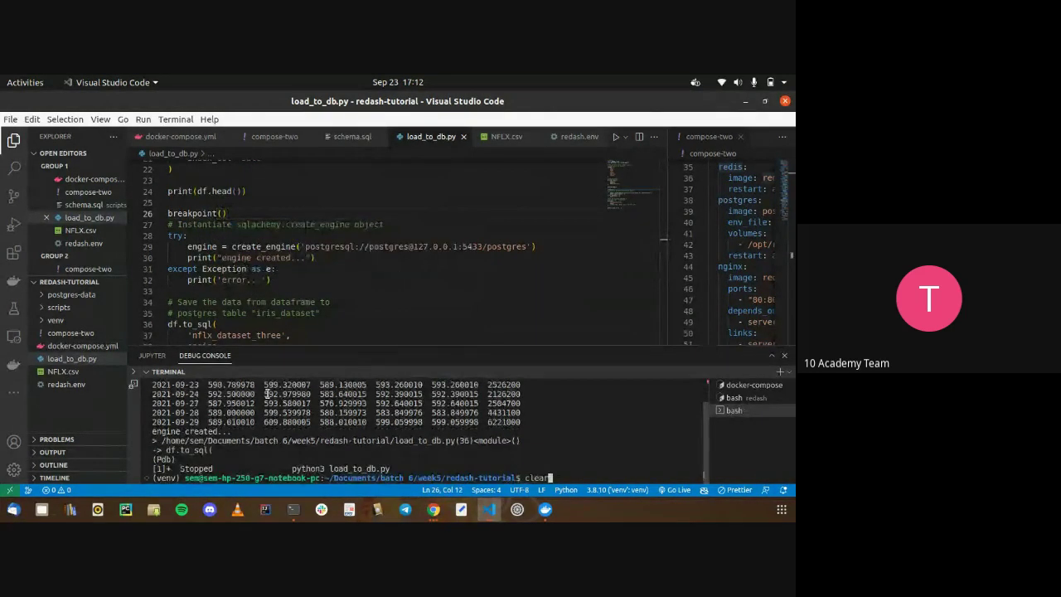
pyautogui.hotkey('ctrl', 'l')
pyautogui.write('3 load_to_db.py')
pyautogui.press('Return')
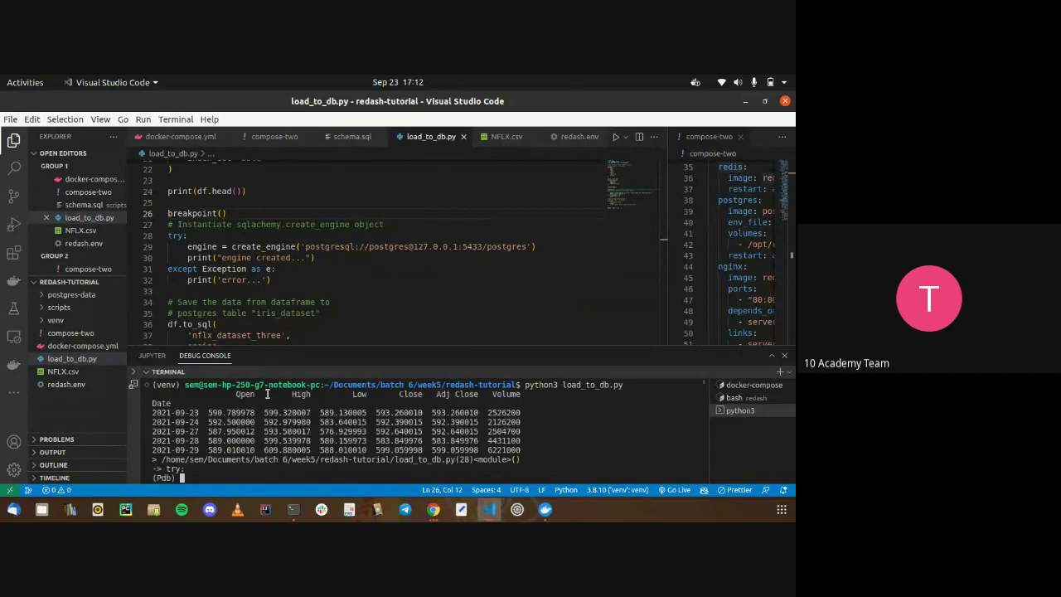
pyautogui.moveTo(152, 412); pyautogui.dragTo(219, 404)
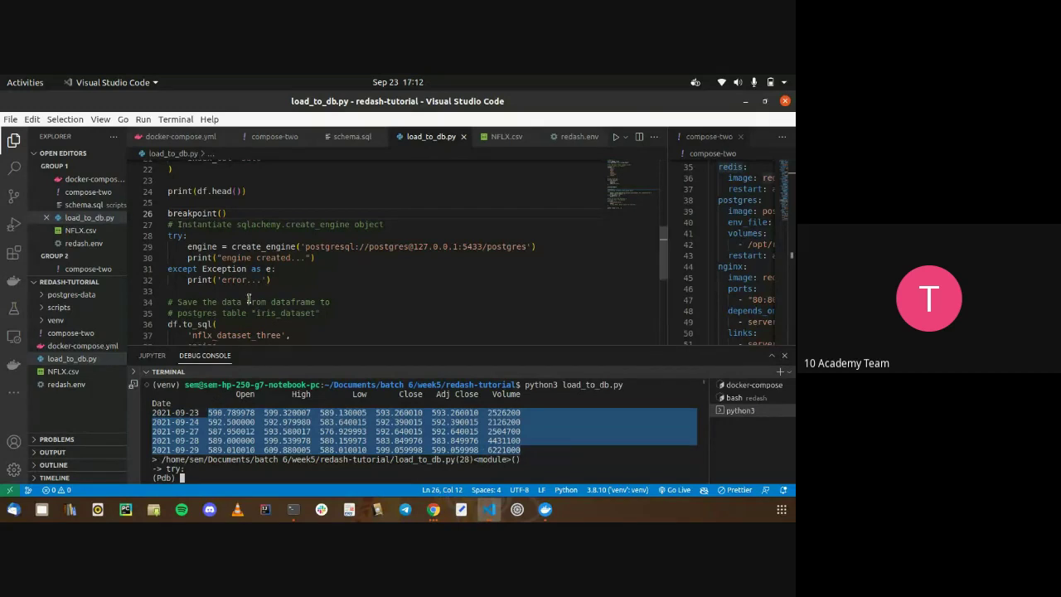
pyautogui.hotkey('ctrl', 'z')
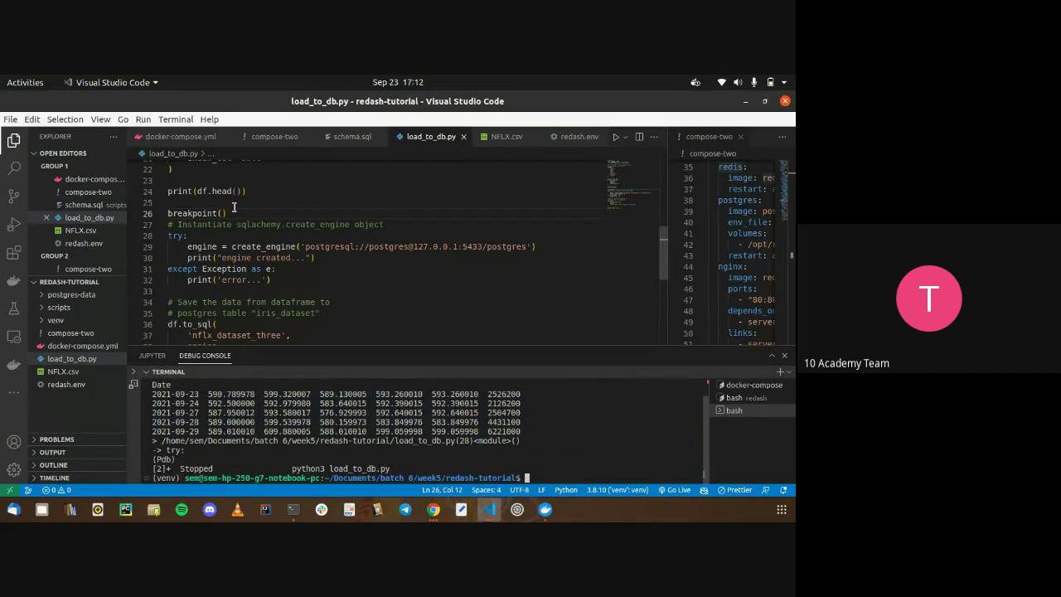
# Remove the temporary breakpoint() and rerun load_to_db.py to load nflx_dataset_three
pyautogui.moveTo(232, 213); pyautogui.dragTo(164, 214)
pyautogui.press('BackSpace')
pyautogui.press('BackSpace')
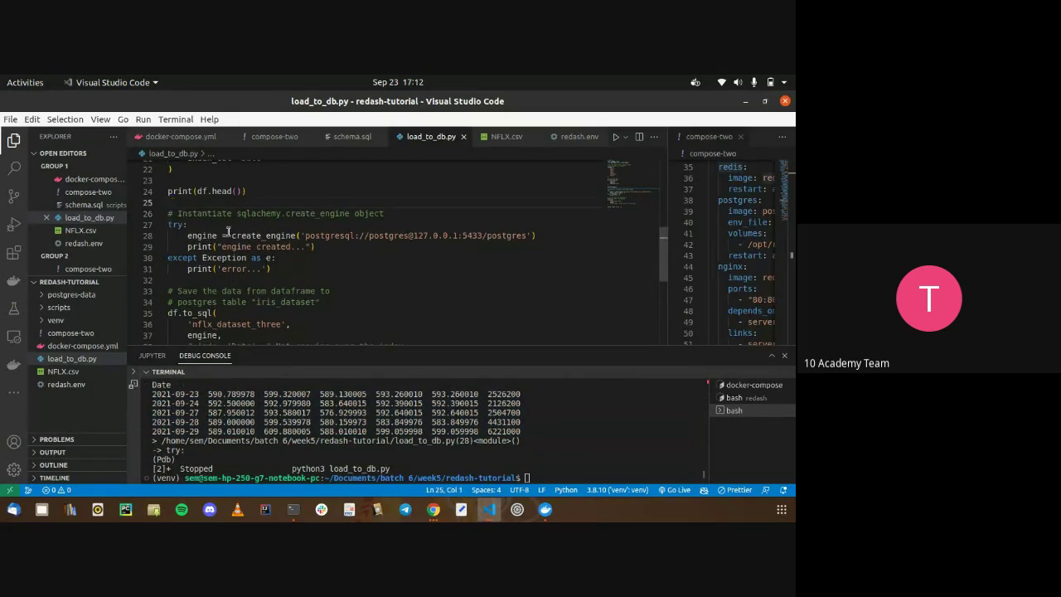
pyautogui.scroll(-3, 195, 225)
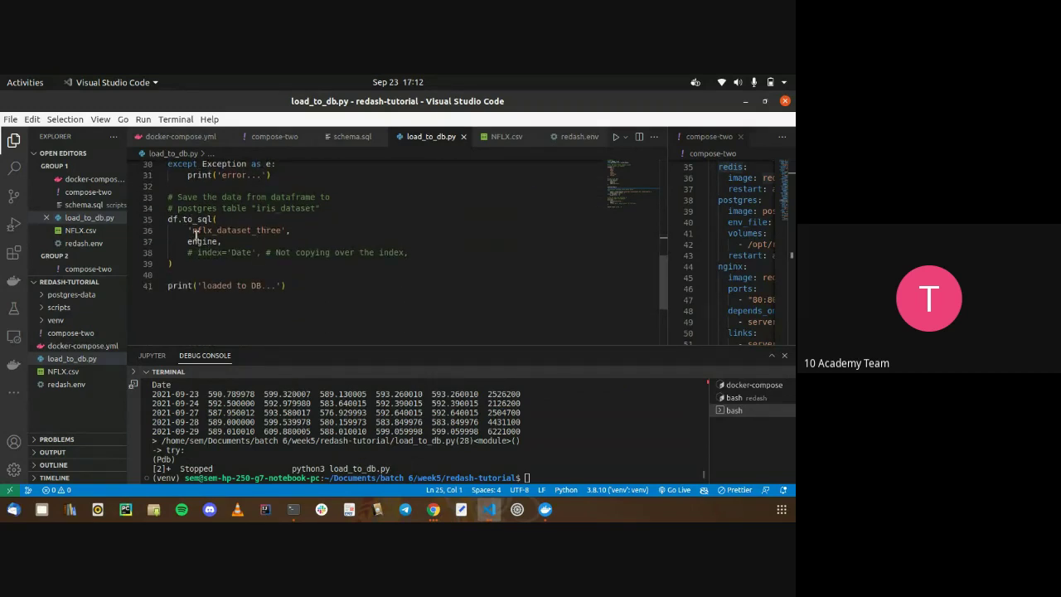
pyautogui.scroll(3, 253, 230)
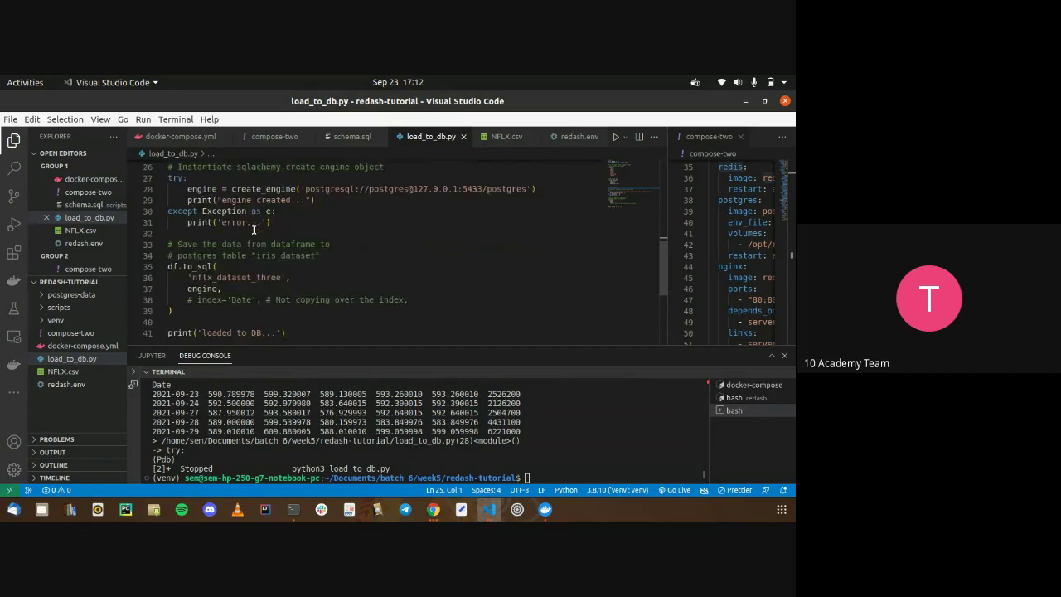
pyautogui.scroll(-3, 254, 230)
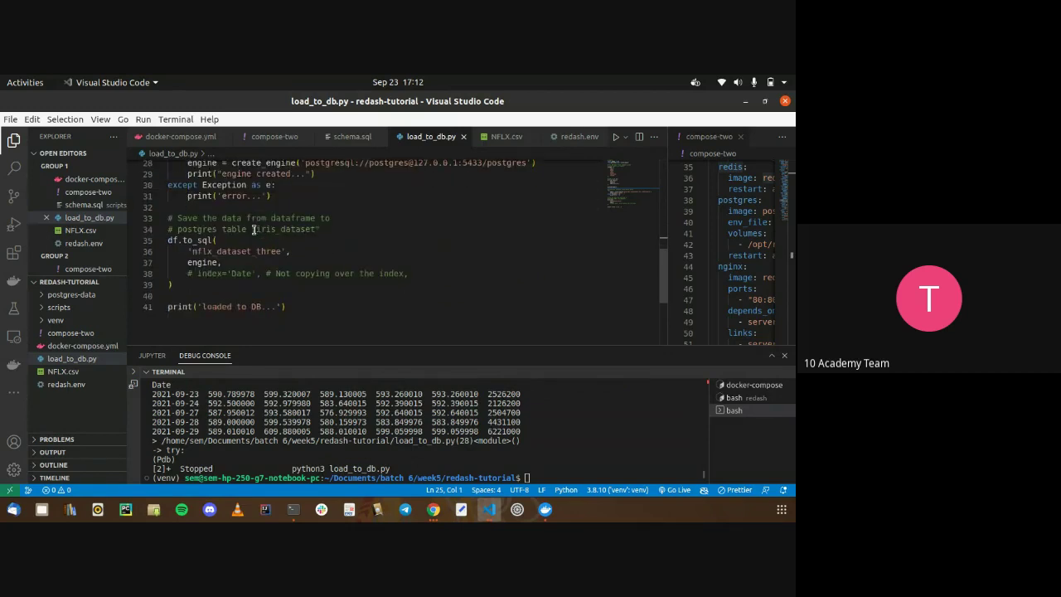
pyautogui.click(376, 422)
pyautogui.press('Up')
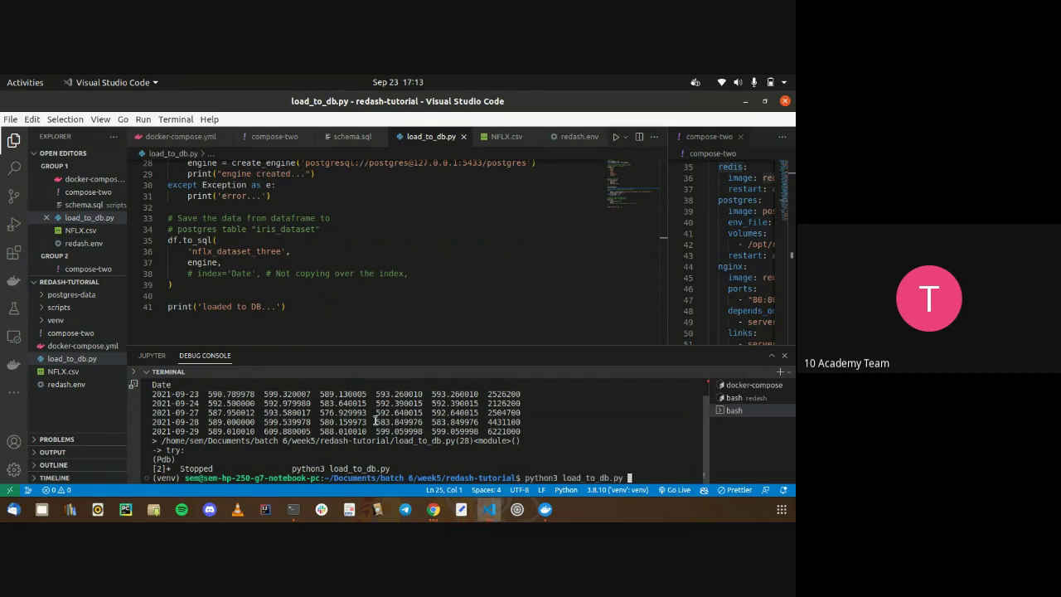
pyautogui.press('Return')
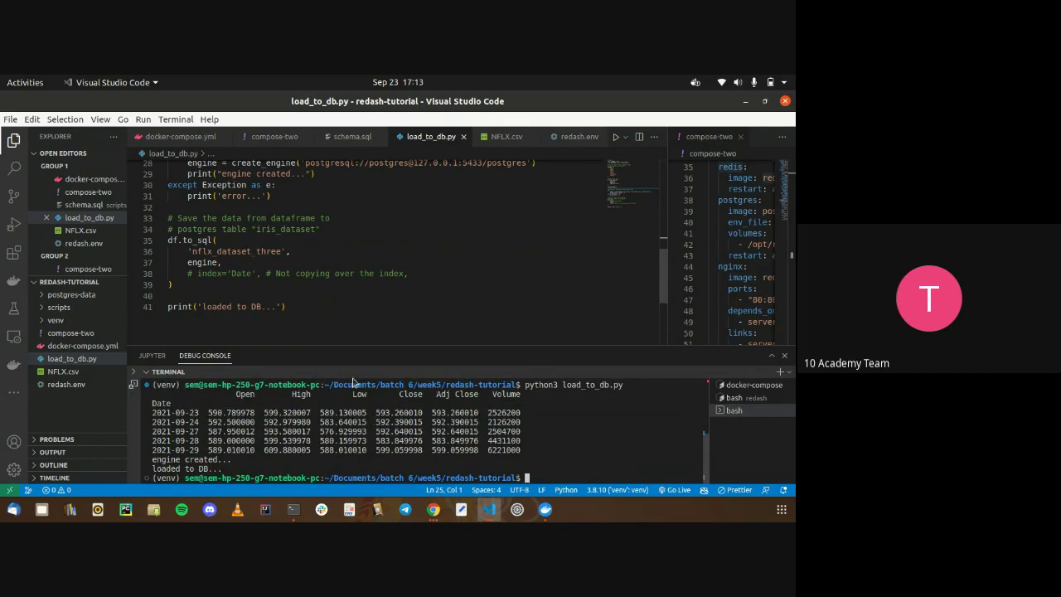
pyautogui.click(732, 385)
# Confirm the 3500 host port in docker-compose.yml and reload Redash at localhost:3500
pyautogui.click(179, 136)
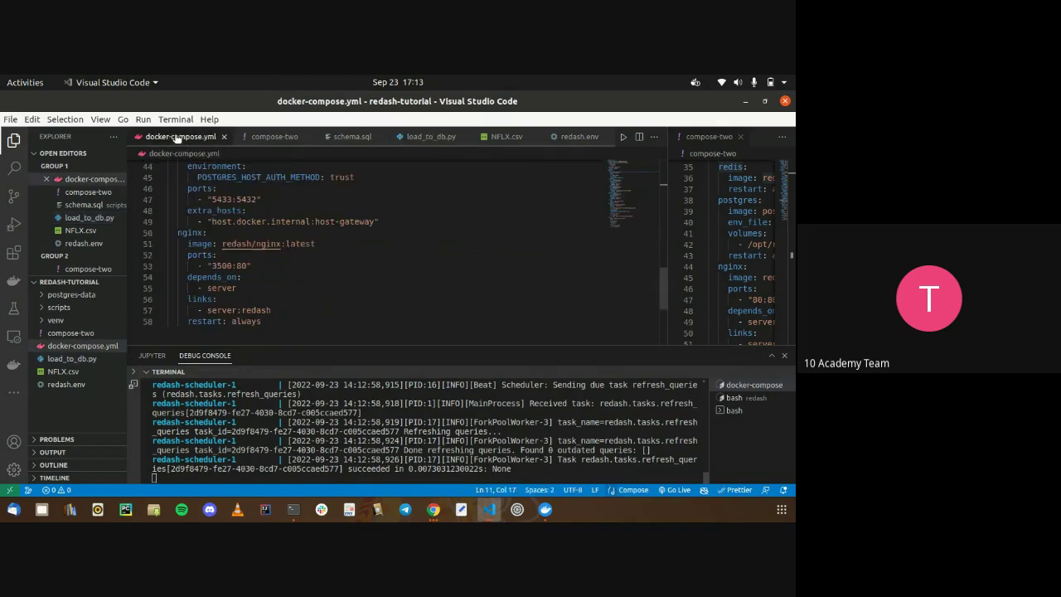
pyautogui.scroll(-1, 237, 239)
pyautogui.doubleClick(224, 258)
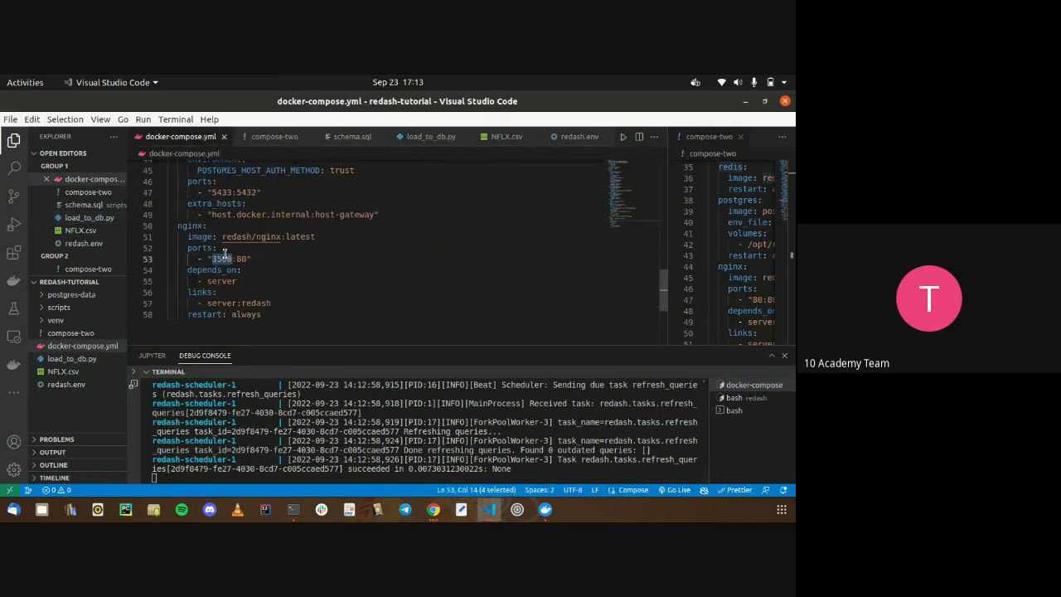
pyautogui.hotkey('alt', 'Tab')
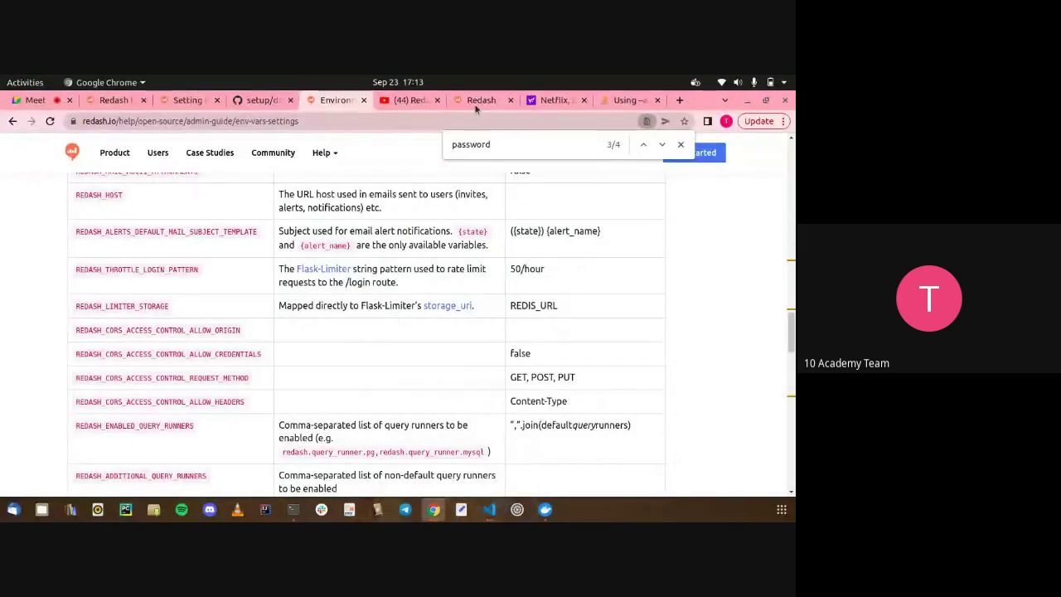
pyautogui.click(479, 100)
pyautogui.click(450, 121)
pyautogui.press('Return')
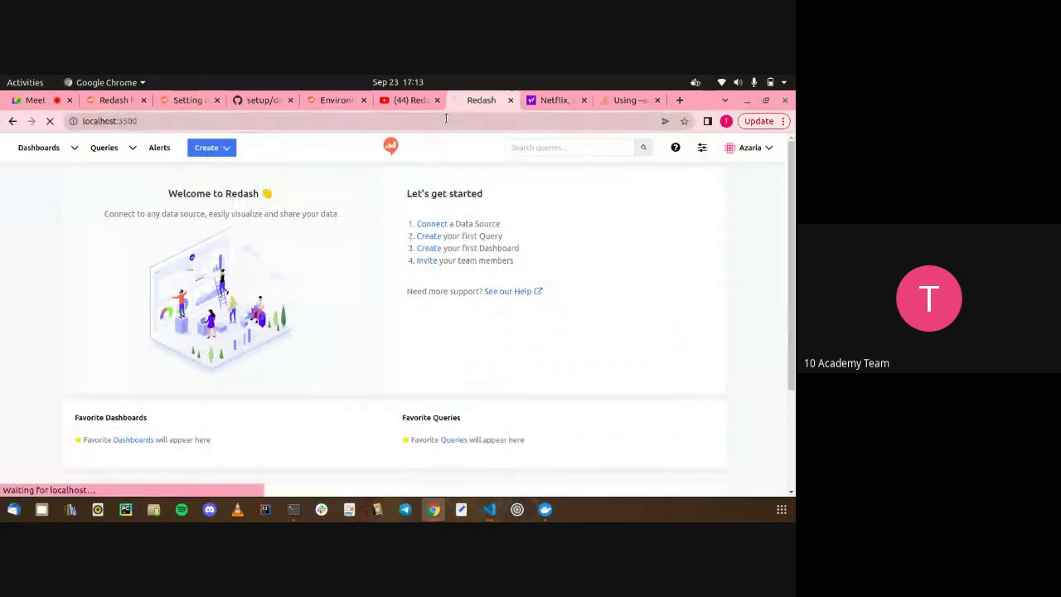
# Log in to Redash with the saved email and a password
pyautogui.click(369, 312)
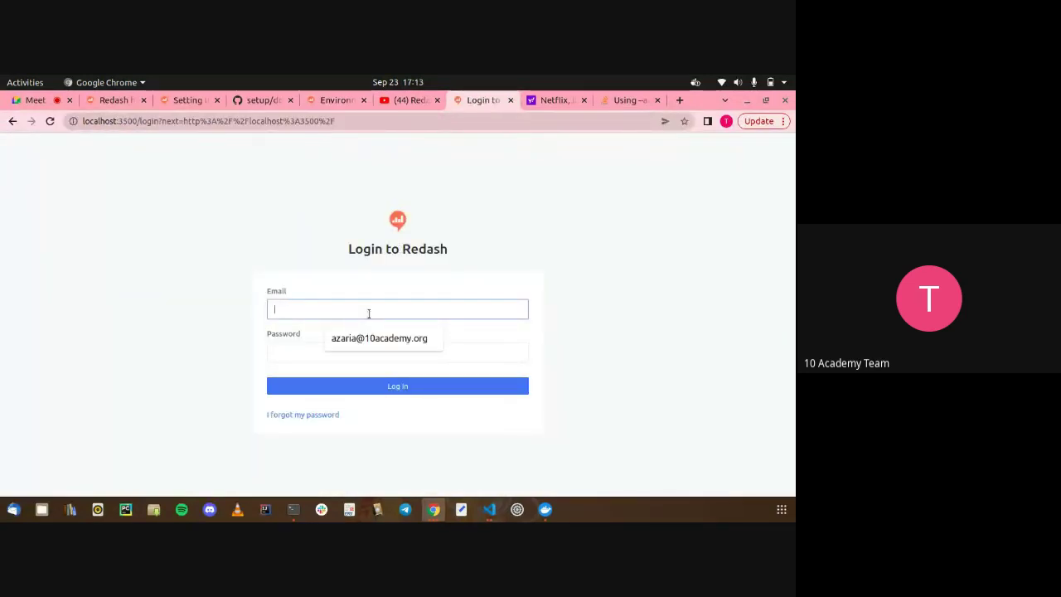
pyautogui.click(363, 337)
pyautogui.click(311, 351)
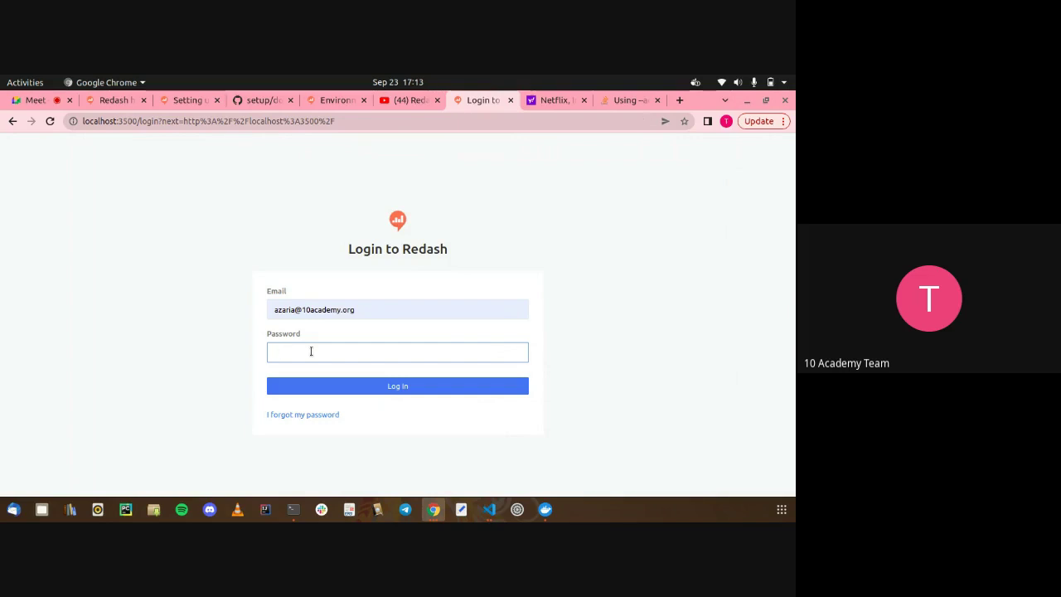
pyautogui.write('•••')
pyautogui.press('Return')
# Replace the login email with a different account address
pyautogui.click(302, 371)
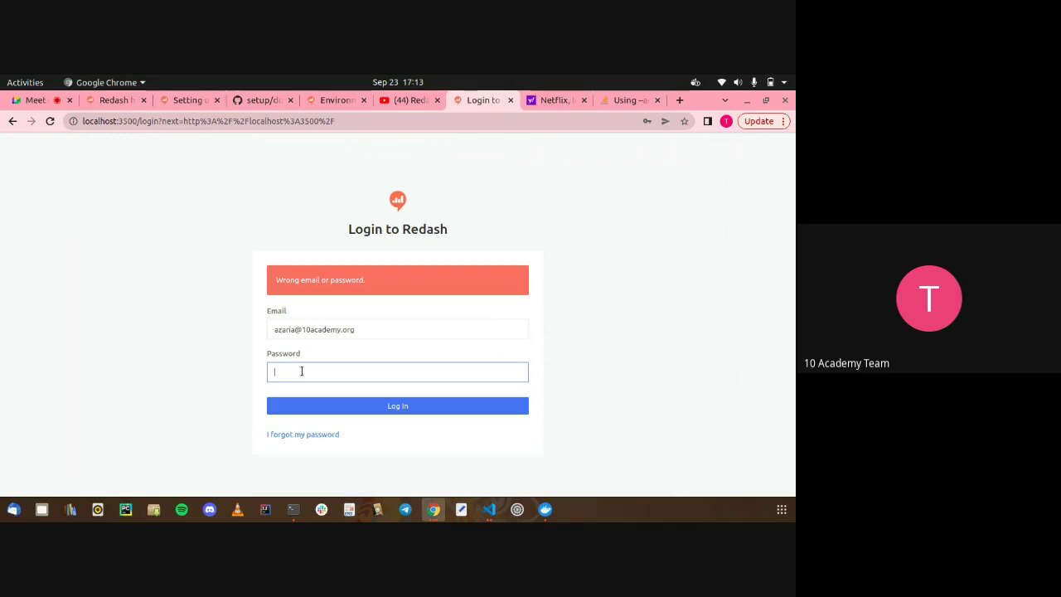
pyautogui.doubleClick(331, 329)
pyautogui.press('BackSpace')
pyautogui.press('BackSpace')
pyautogui.press('BackSpace')
pyautogui.hotkey('shift', 'End')
pyautogui.press('BackSpace')
pyautogui.write('A')
pyautogui.hotkey('ctrl', 'a')
# Try several passwords for the new email, clearing the Password field each time
pyautogui.click(332, 370)
pyautogui.write('••••••••')
pyautogui.hotkey('ctrl', 'a')
pyautogui.press('BackSpace')
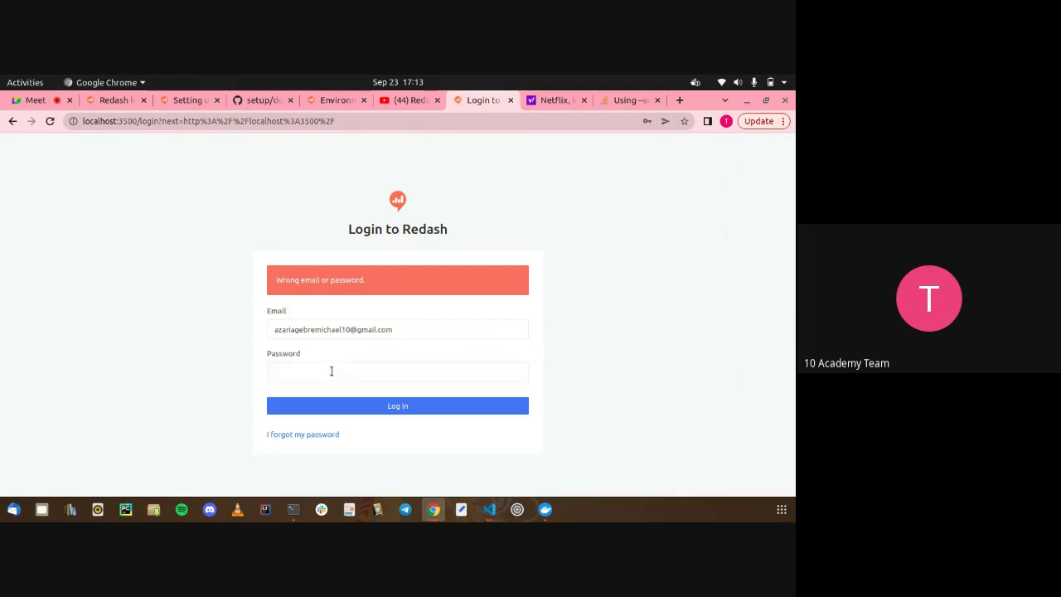
pyautogui.write('•••••')
pyautogui.hotkey('ctrl', 'a')
pyautogui.press('BackSpace')
pyautogui.hotkey('ctrl', 'a')
pyautogui.press('BackSpace')
pyautogui.click(524, 344)
pyautogui.click(491, 511)
# Stop all Redash containers with docker-compose -f docker-compose.yml down
pyautogui.click(457, 446)
pyautogui.hotkey('ctrl', 'z')
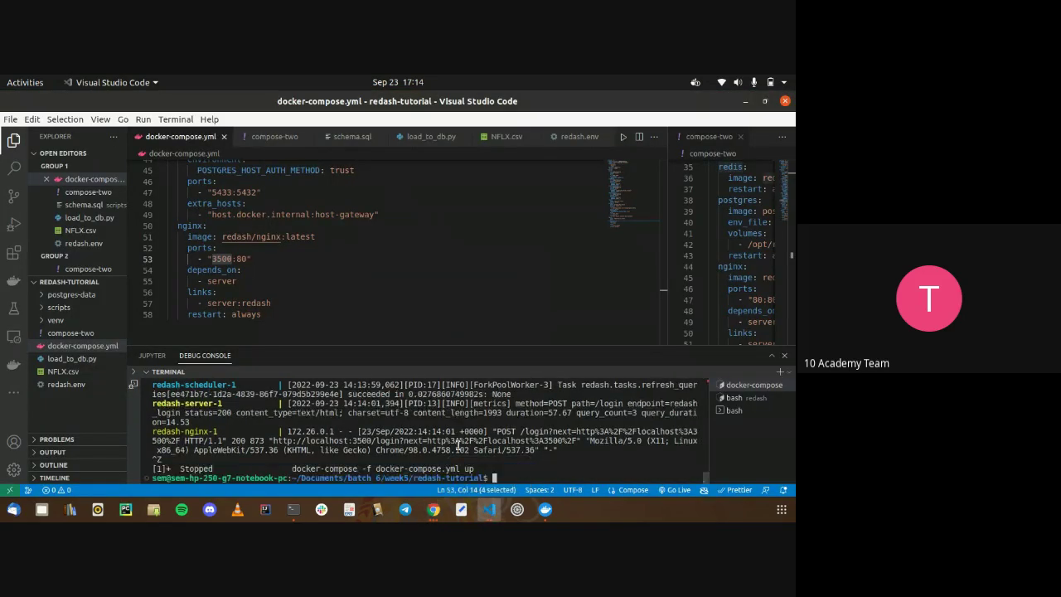
pyautogui.write('rm -rf postgres-data/*')
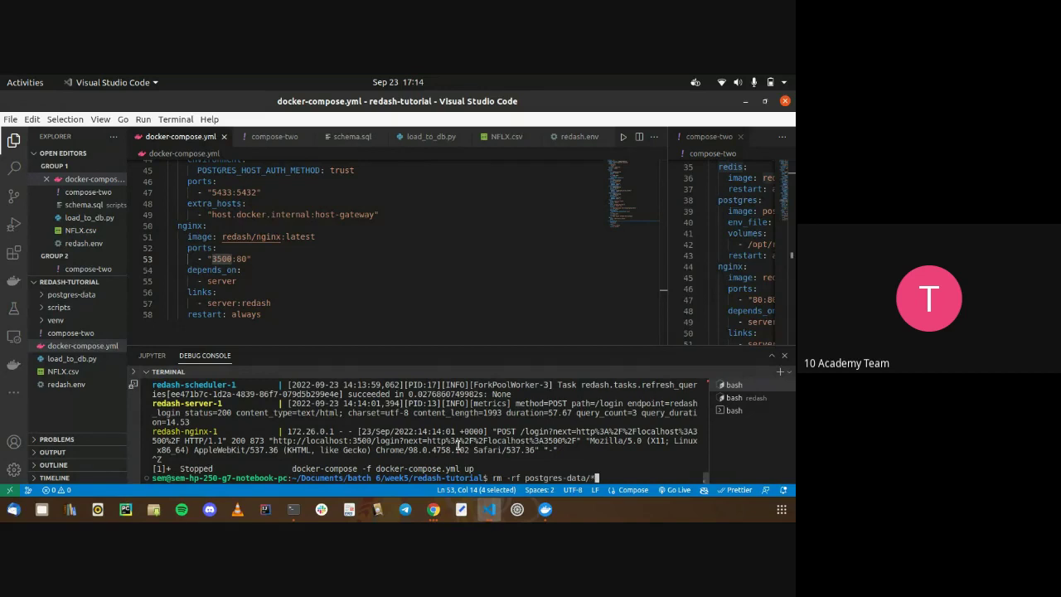
pyautogui.press('Up')
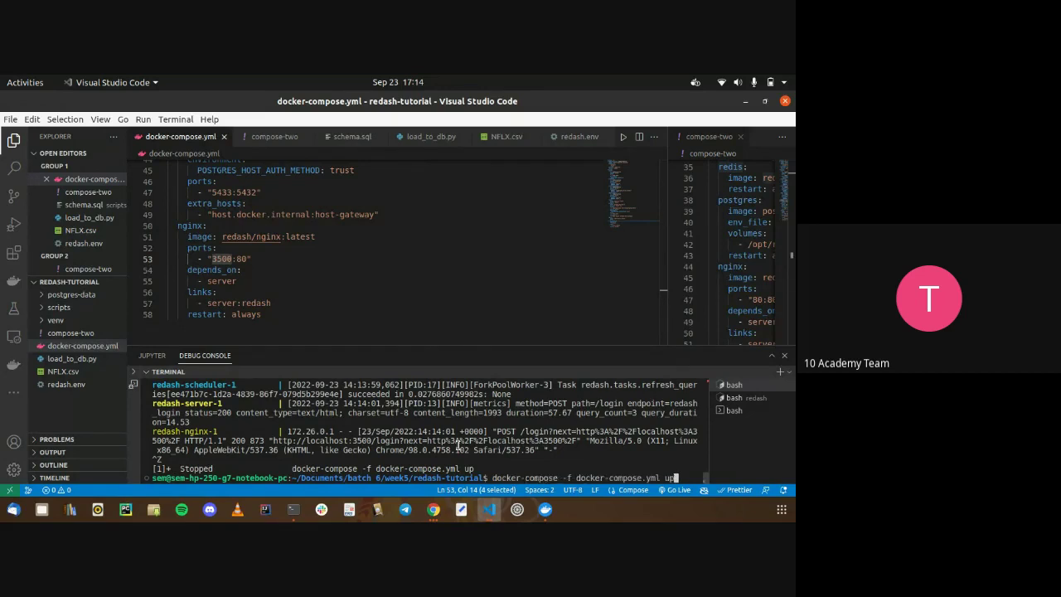
pyautogui.press('BackSpace')
pyautogui.press('BackSpace')
pyautogui.write('down')
pyautogui.press('Return')
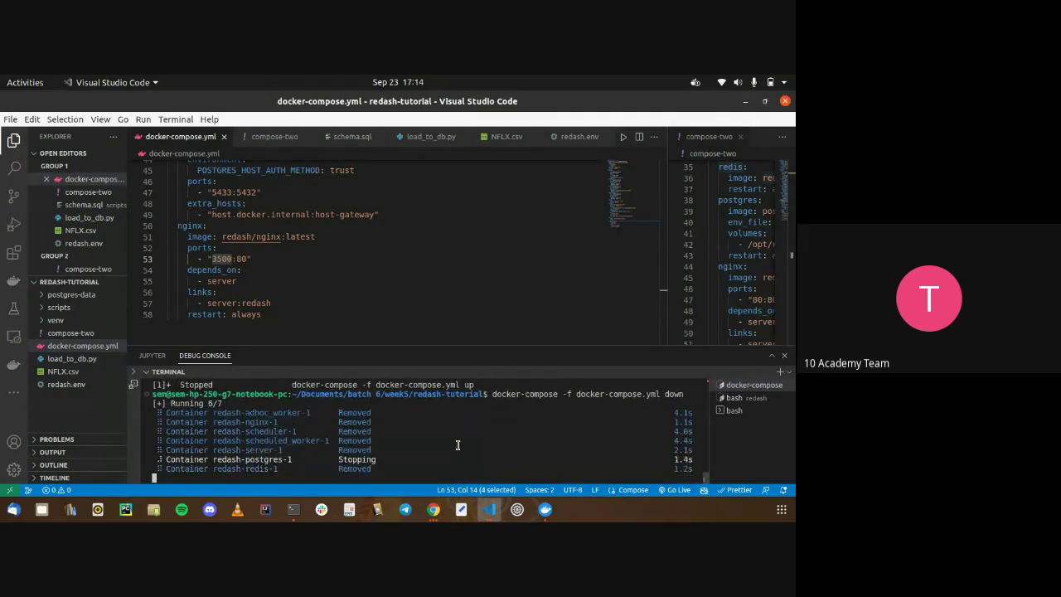
# Wipe the postgres-data folder contents with sudo rm -rf postgres-data/*
pyautogui.write('rm -rf po')
pyautogui.press('Tab')
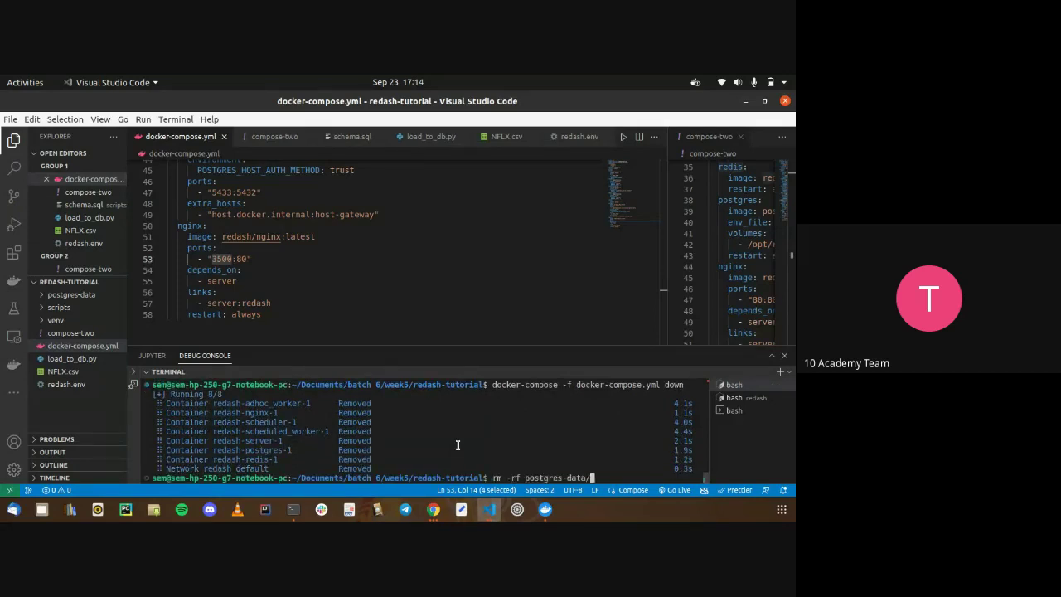
pyautogui.write('*')
pyautogui.press('Return')
pyautogui.press('Up')
pyautogui.press('Home')
pyautogui.write('sudo')
pyautogui.press('Return')
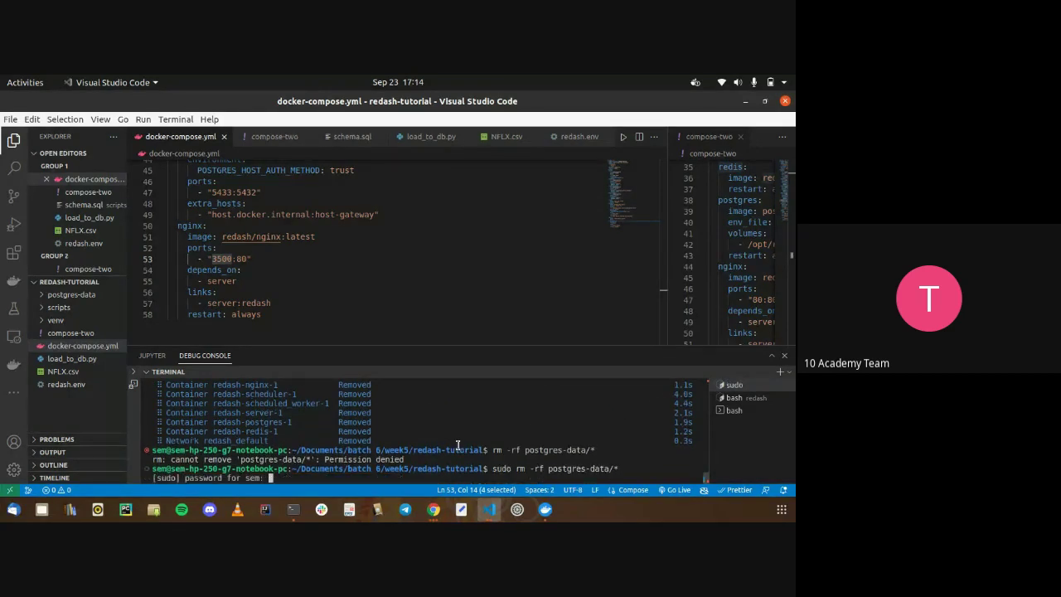
pyautogui.press('Return')
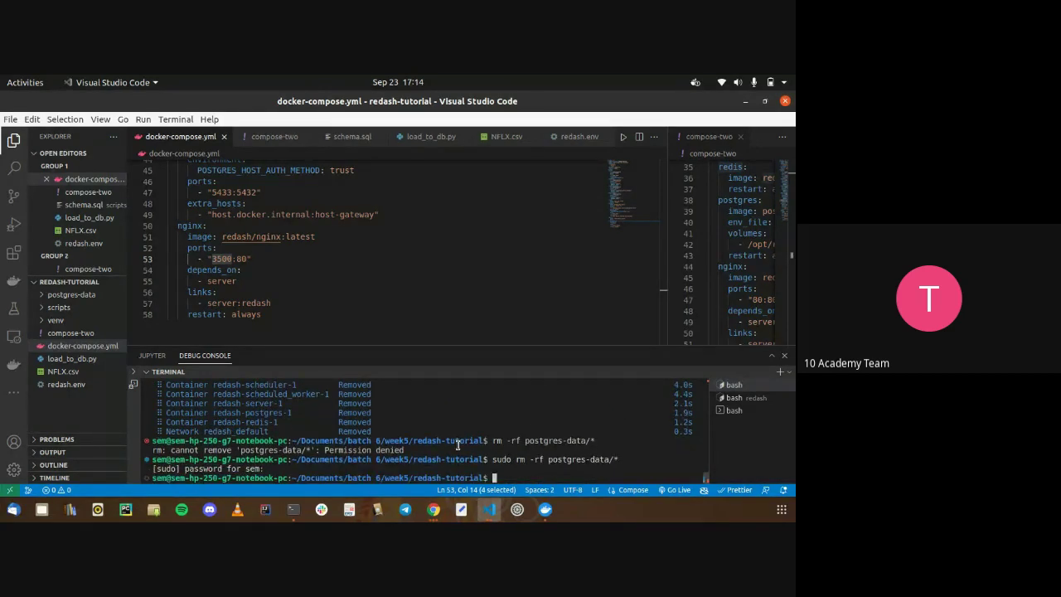
# Rerun 'docker-compose -f docker-compose.yml run --rm server create_db' from shell history to recreate the database
pyautogui.write('history')
pyautogui.press('Return')
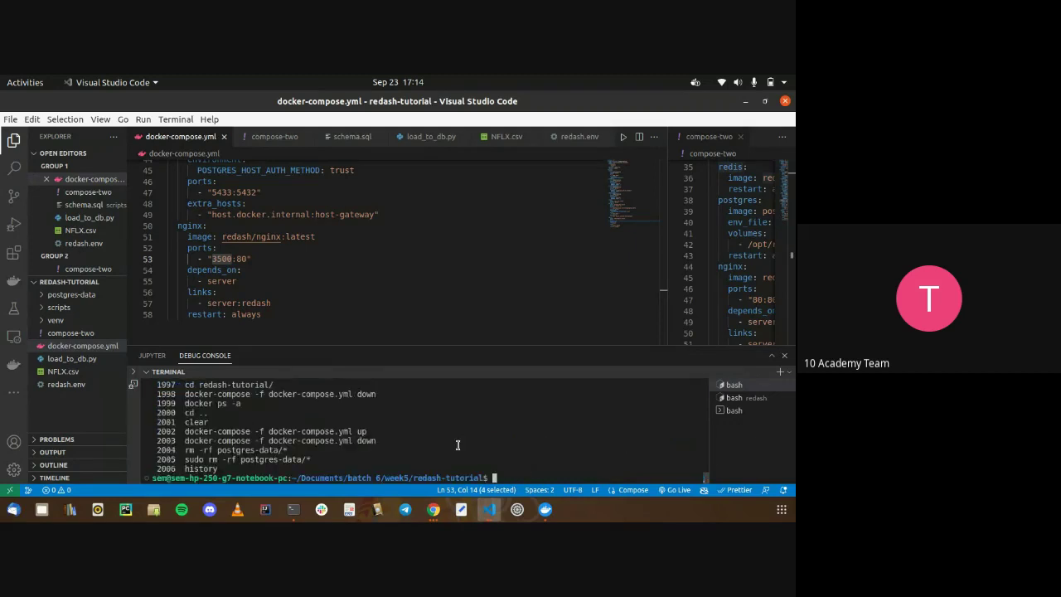
pyautogui.scroll(5, 458, 445)
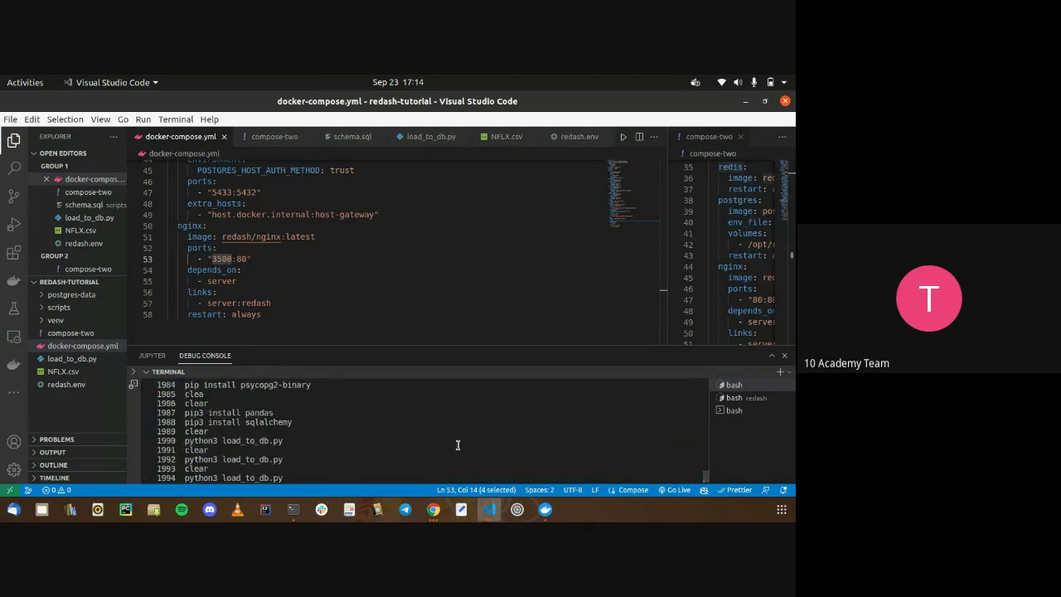
pyautogui.scroll(5, 458, 445)
pyautogui.scroll(5, 458, 445)
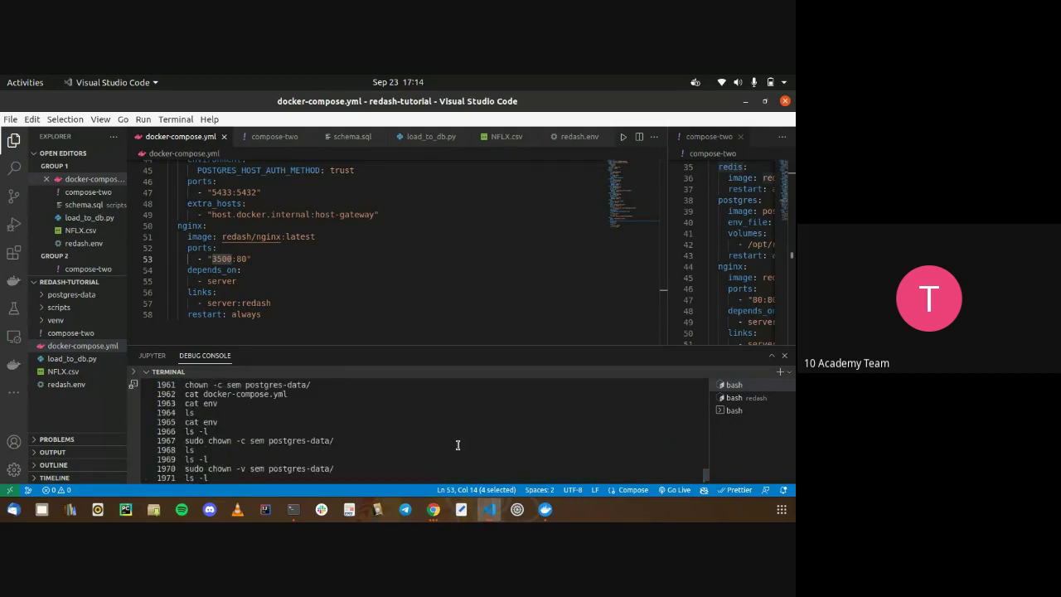
pyautogui.scroll(4, 457, 445)
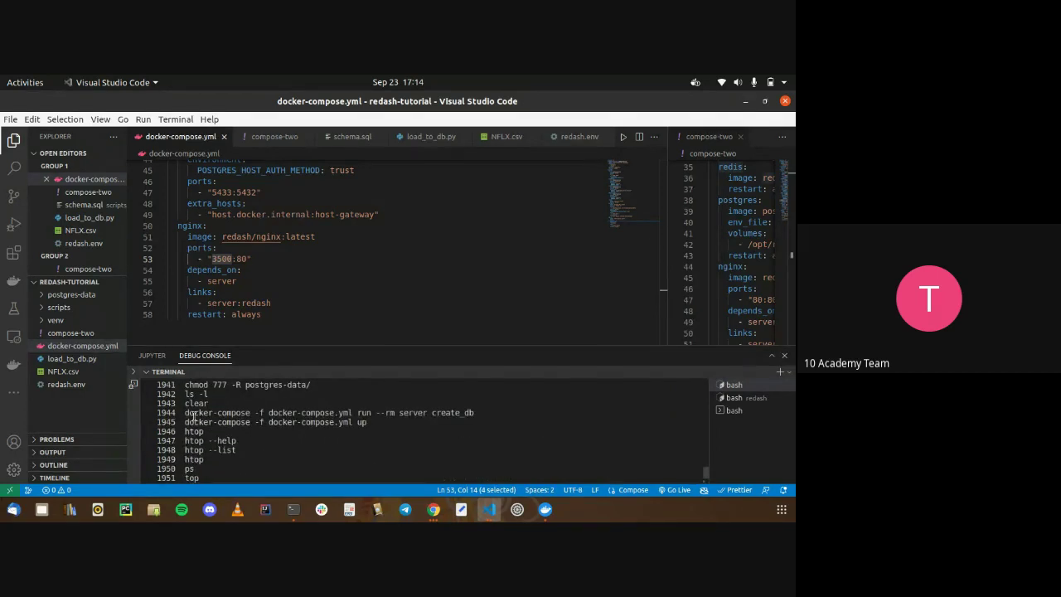
pyautogui.moveTo(184, 412); pyautogui.dragTo(474, 412)
pyautogui.hotkey('ctrl', 'c')
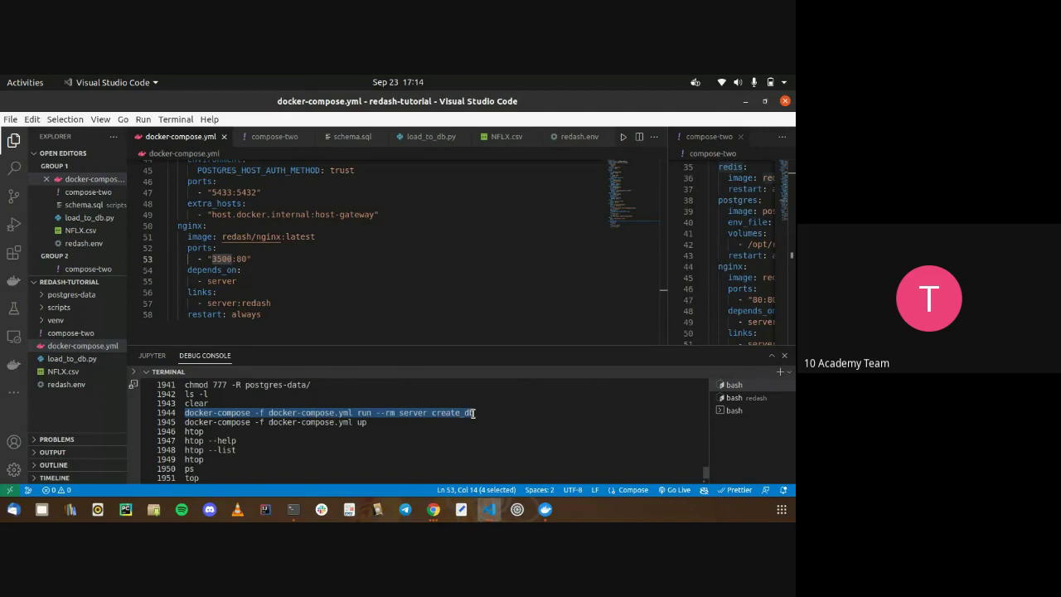
pyautogui.click(469, 451)
pyautogui.scroll(-12, 467, 450)
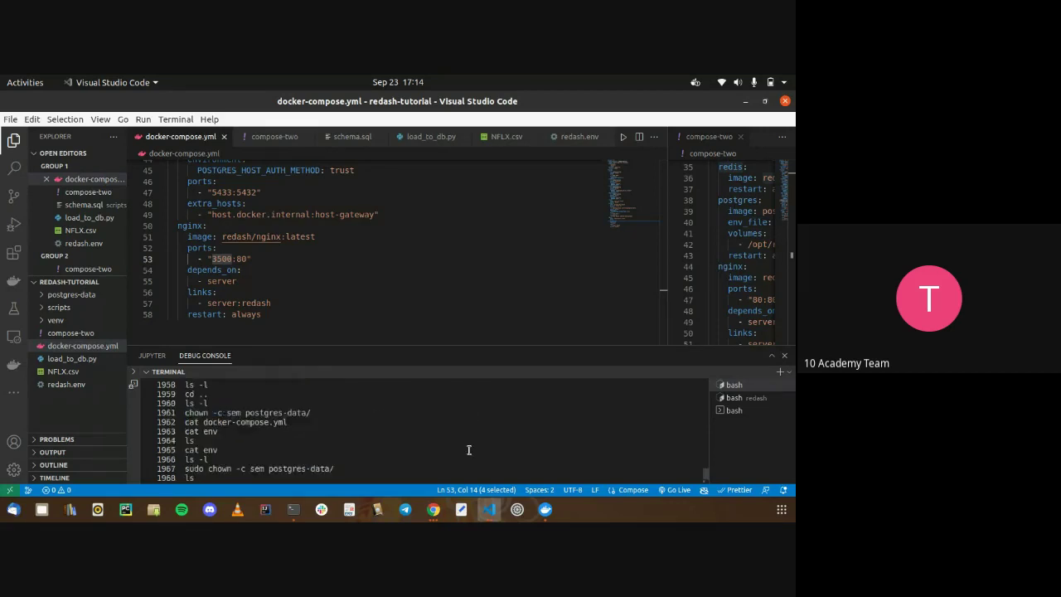
pyautogui.hotkey('ctrl', 'shift', 'v')
pyautogui.press('Return')
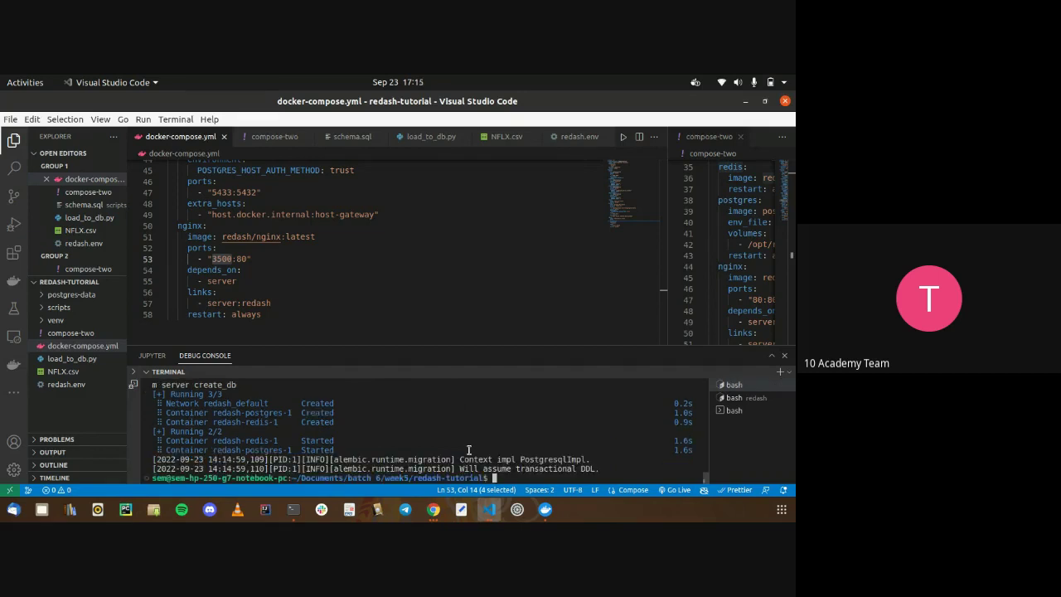
# Start the full Redash stack with 'docker-compose -f docker-compose.yml up'
pyautogui.press('Up')
pyautogui.press('BackSpace')
pyautogui.press('BackSpace')
pyautogui.press('BackSpace')
pyautogui.press('BackSpace')
pyautogui.press('BackSpace')
pyautogui.press('BackSpace')
pyautogui.press('BackSpace')
pyautogui.press('BackSpace')
pyautogui.press('BackSpace')
pyautogui.press('BackSpace')
pyautogui.press('BackSpace')
pyautogui.press('BackSpace')
pyautogui.press('BackSpace')
pyautogui.write('docker-compose up')
pyautogui.press('Return')
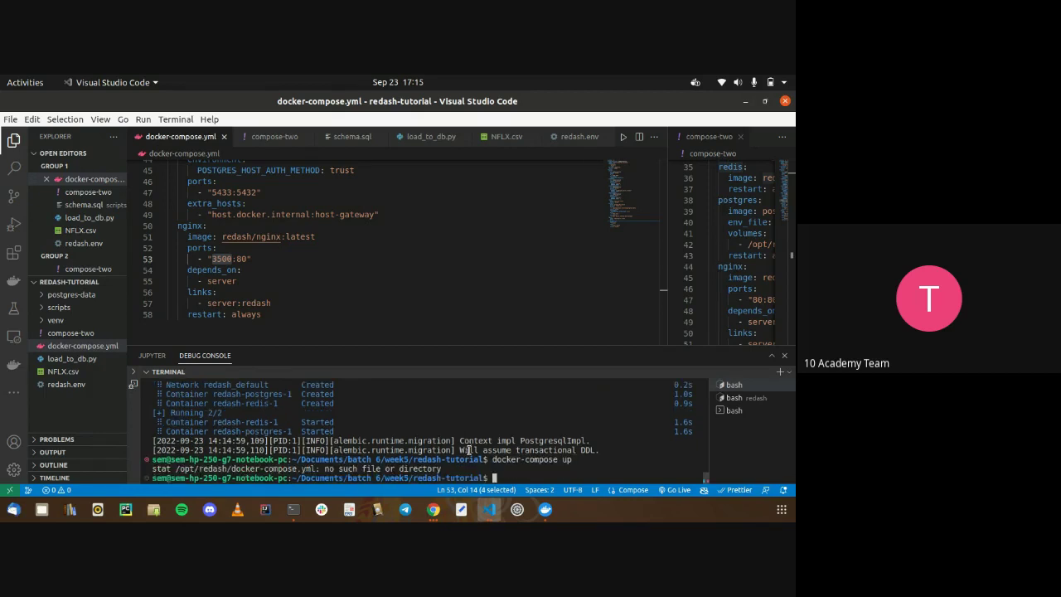
pyautogui.press('Up')
pyautogui.press('BackSpace')
pyautogui.press('BackSpace')
pyautogui.write('-f d')
pyautogui.press('Tab')
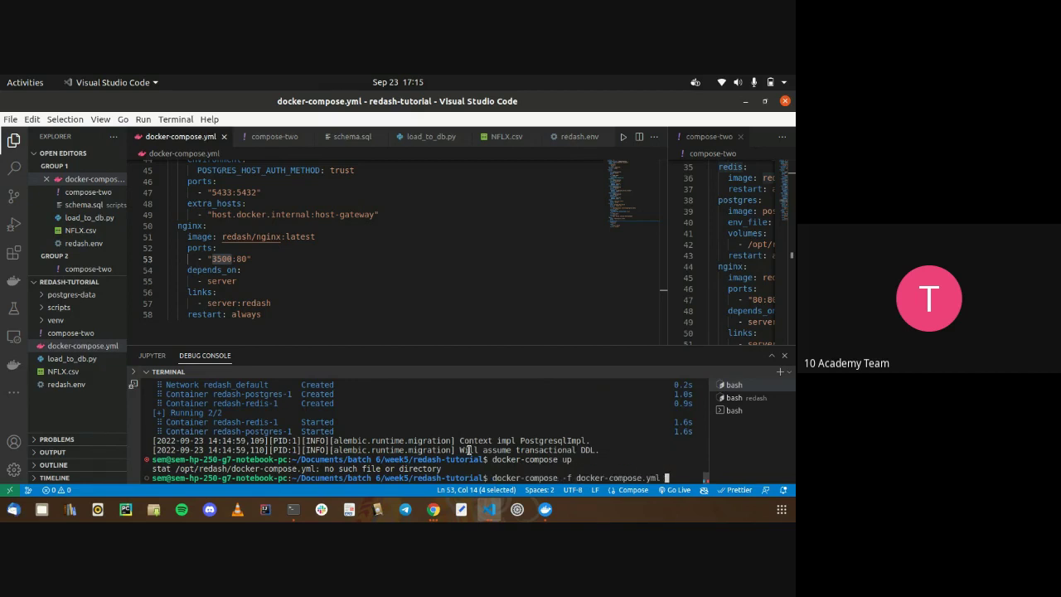
pyautogui.write('up')
pyautogui.press('Return')
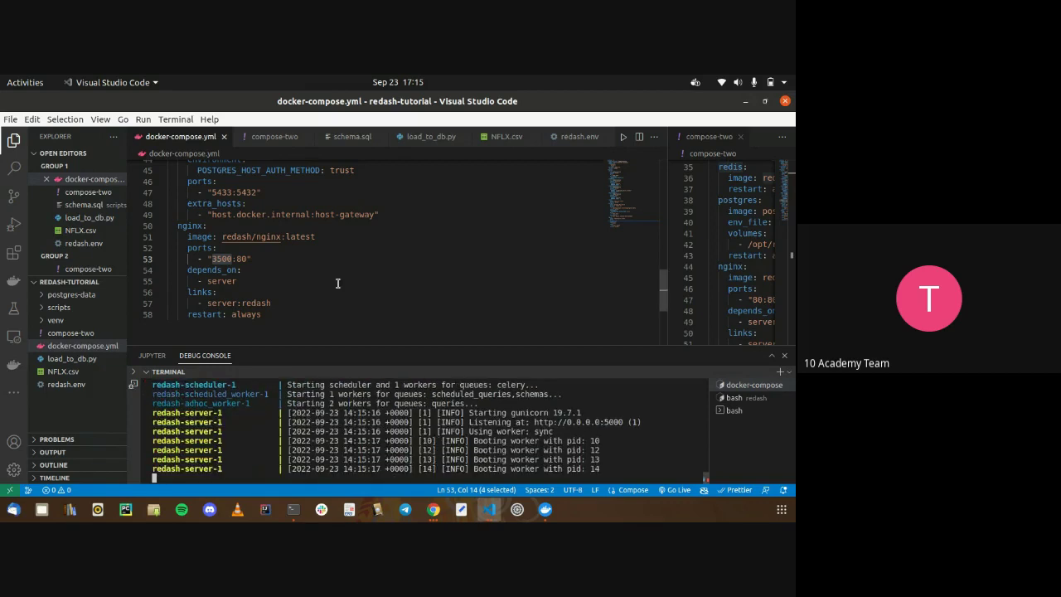
# Strip the /login?next=… path from Chrome's address and load localhost:3500
pyautogui.hotkey('alt', 'Tab')
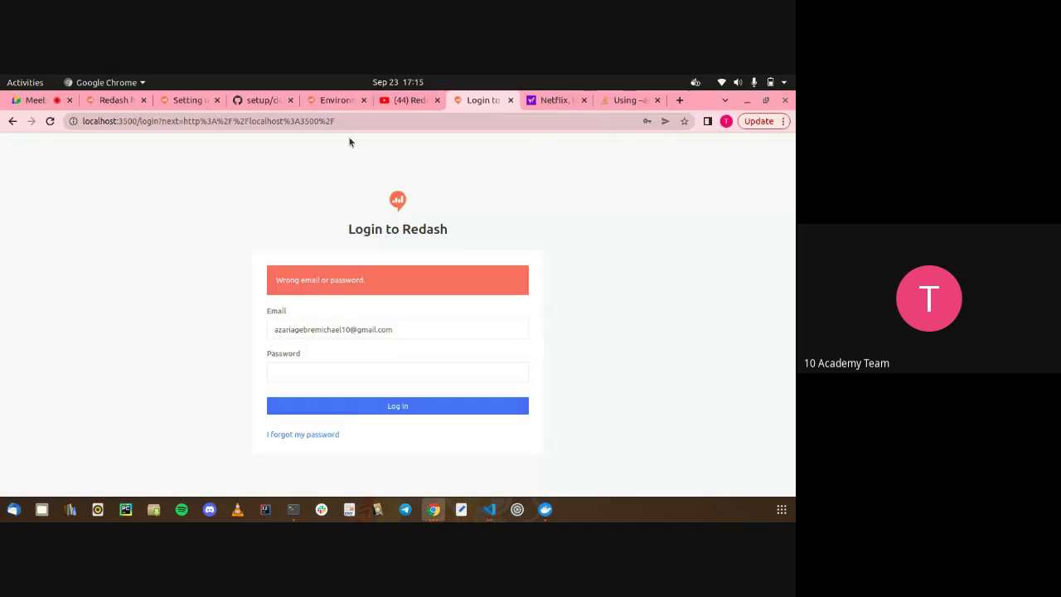
pyautogui.moveTo(333, 121); pyautogui.dragTo(138, 121)
pyautogui.press('BackSpace')
pyautogui.press('Return')
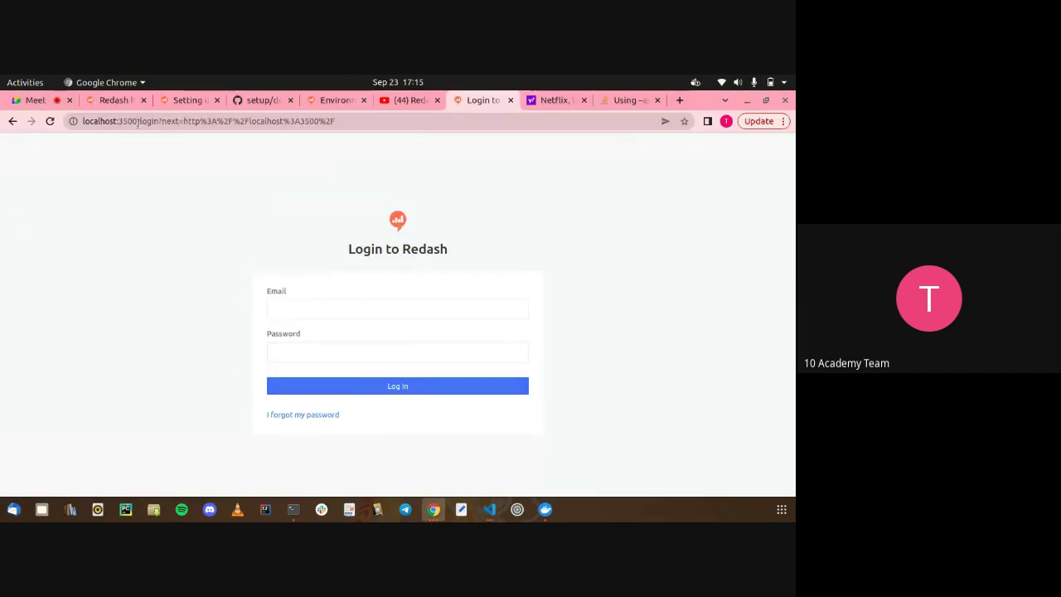
# Review the server logs in the terminal, then reload localhost:3500 without the login path again
pyautogui.hotkey('alt', 'Tab')
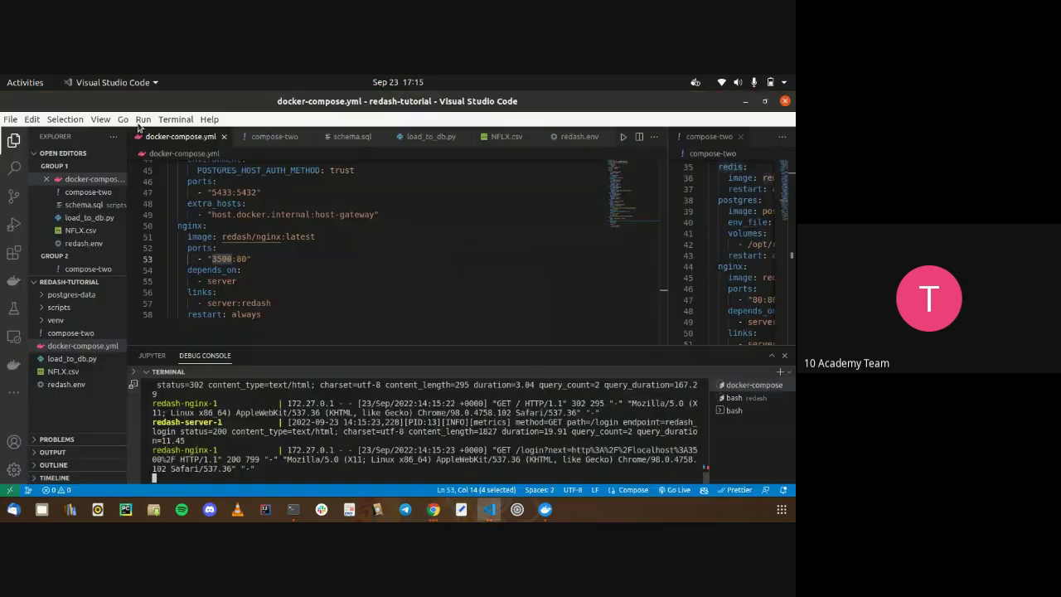
pyautogui.scroll(5, 250, 427)
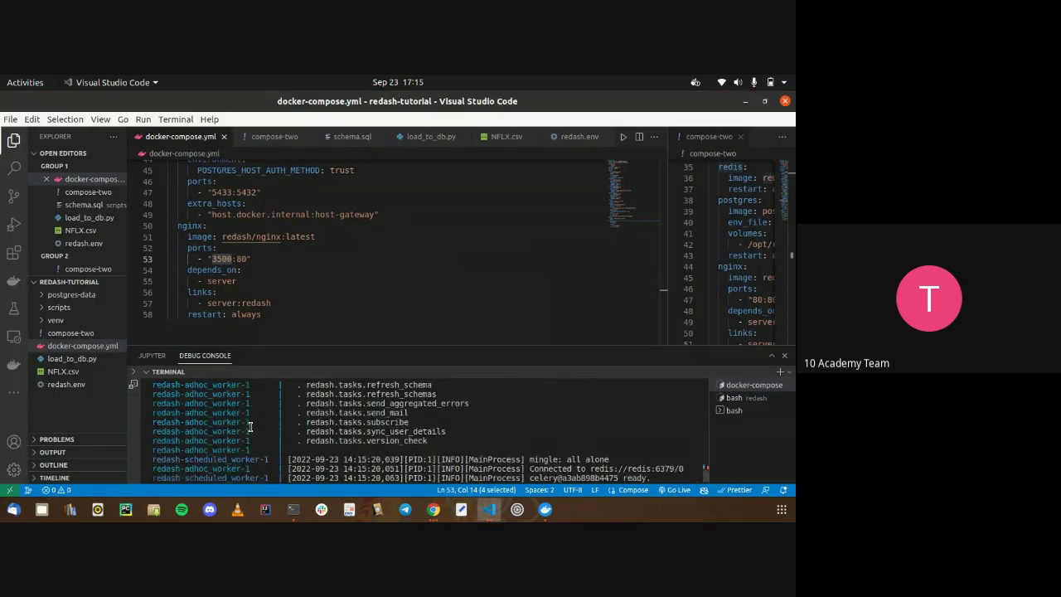
pyautogui.scroll(4, 249, 427)
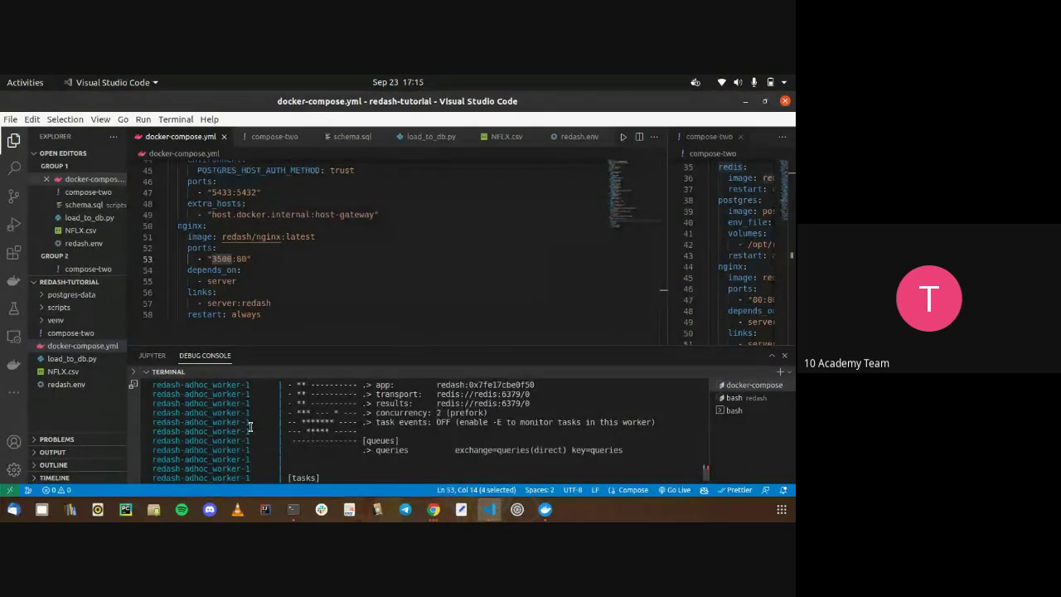
pyautogui.scroll(-3, 250, 427)
pyautogui.hotkey('alt', 'Tab')
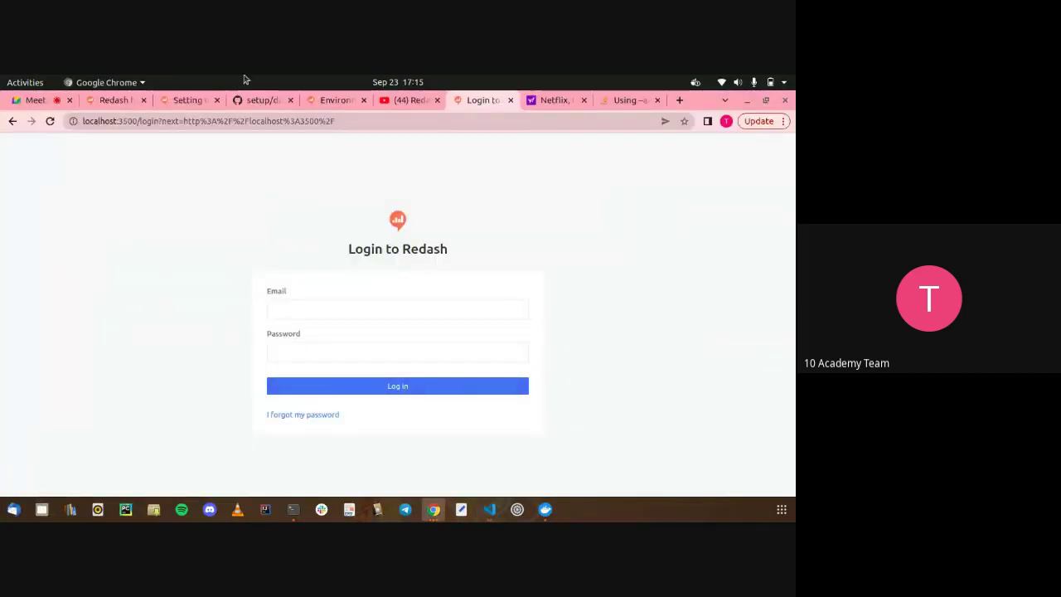
pyautogui.moveTo(356, 121); pyautogui.dragTo(136, 126)
pyautogui.press('BackSpace')
pyautogui.press('Return')
# Expand the postgres-data folder and suspend the running docker-compose up with Ctrl+Z
pyautogui.hotkey('alt', 'Tab')
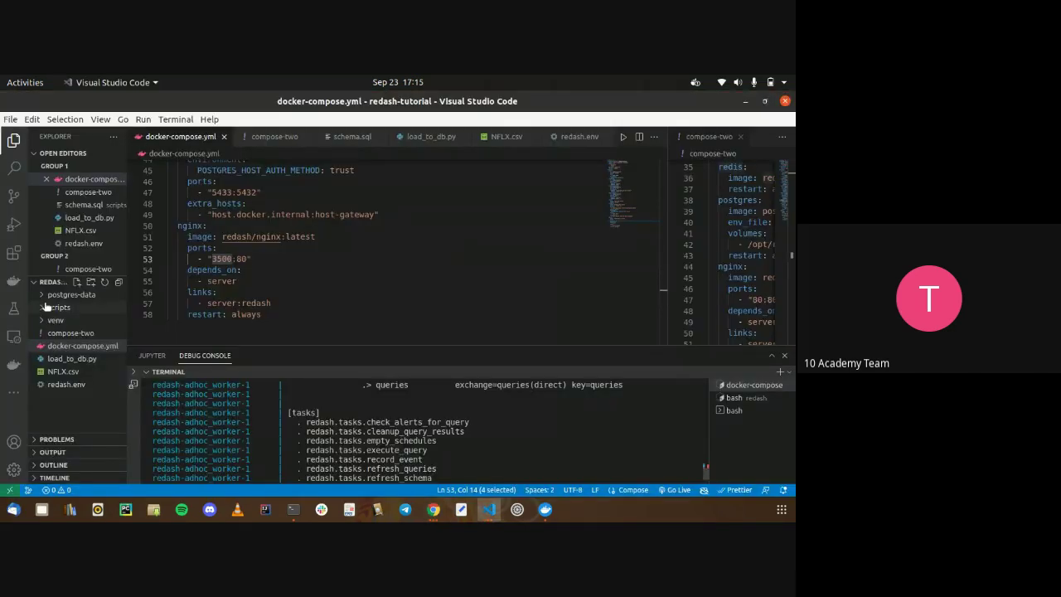
pyautogui.click(45, 298)
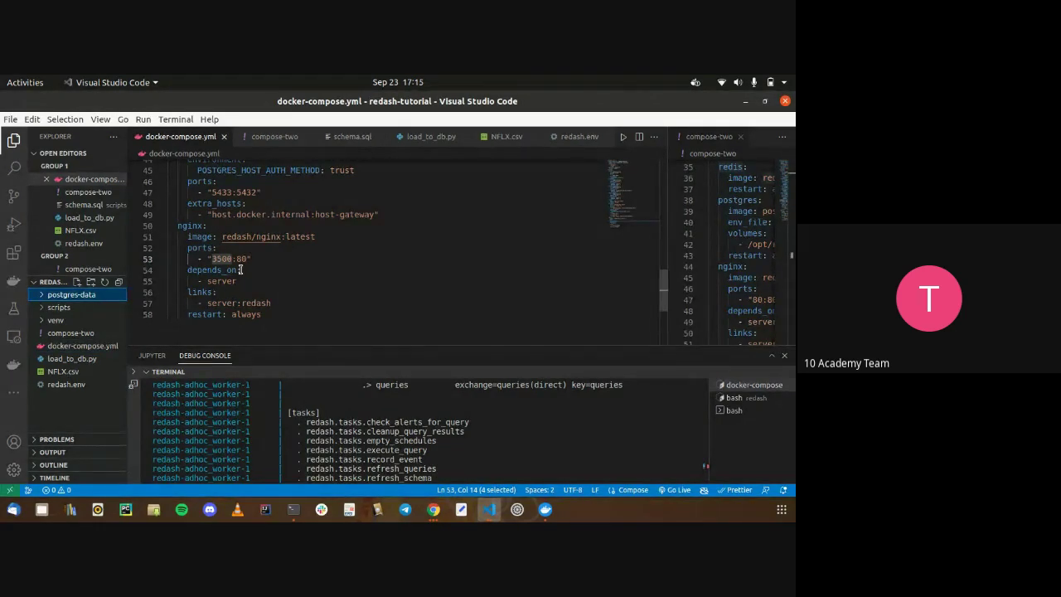
pyautogui.click(310, 408)
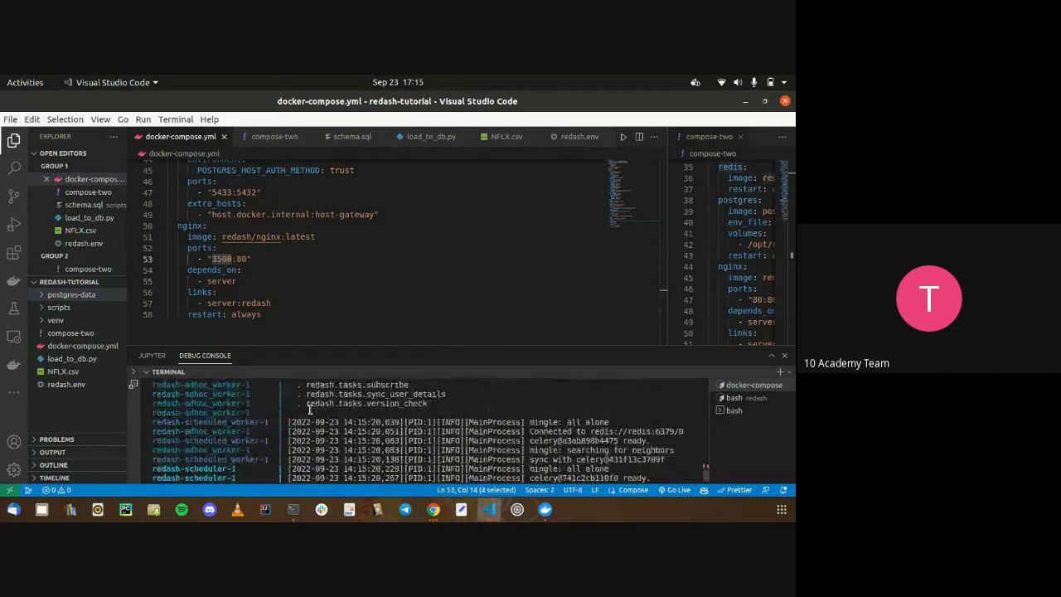
pyautogui.hotkey('ctrl', 'z')
# Tear down the stack with 'docker-compose -f docker-compose.yml down --remove-orphans' and recall create_db
pyautogui.press('Up')
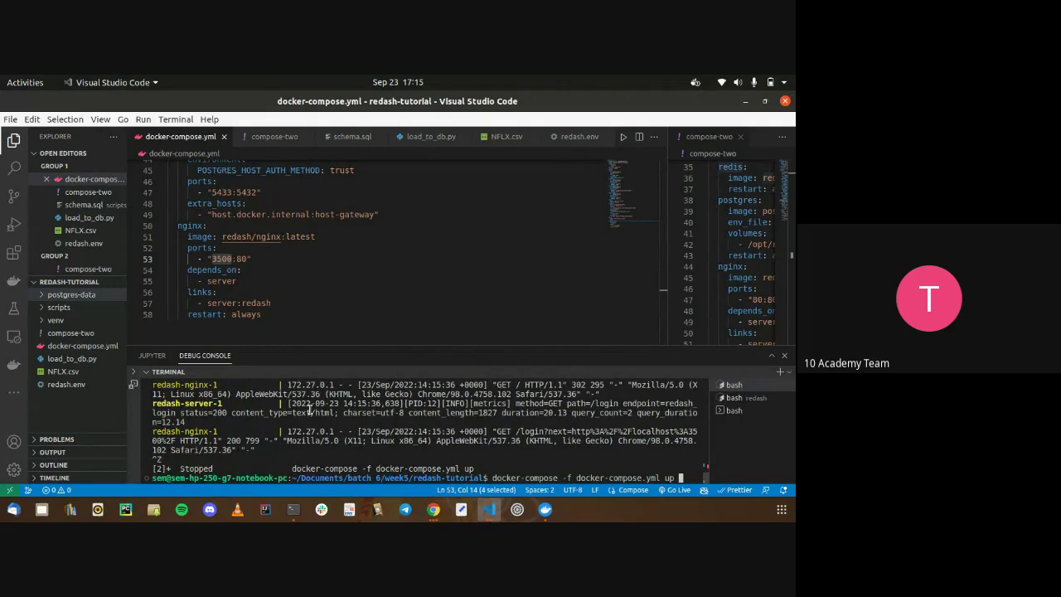
pyautogui.press('BackSpace')
pyautogui.press('BackSpace')
pyautogui.write('down --rm')
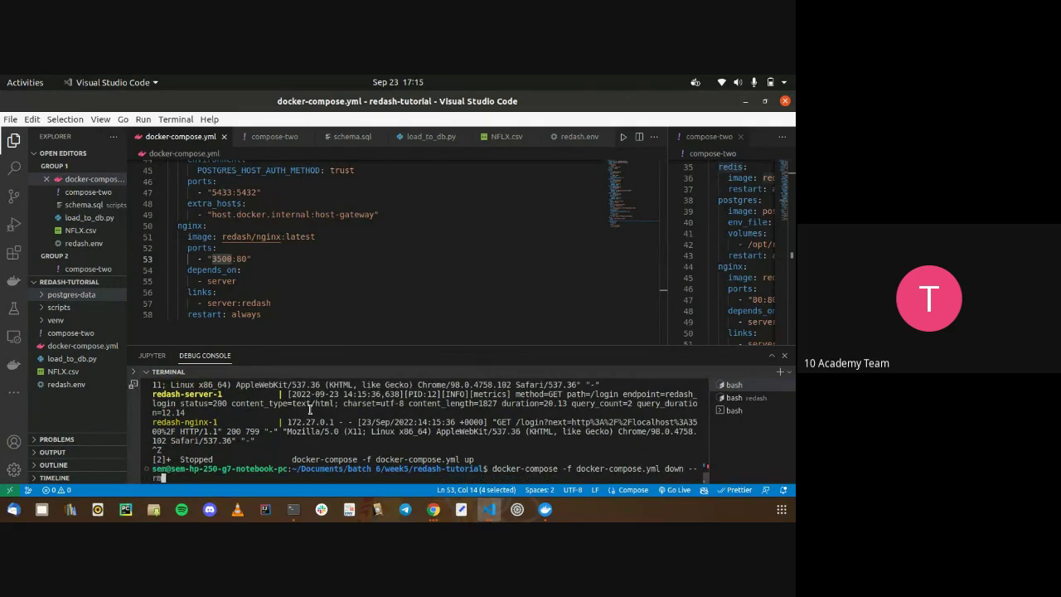
pyautogui.press('BackSpace')
pyautogui.write('remove-orphans')
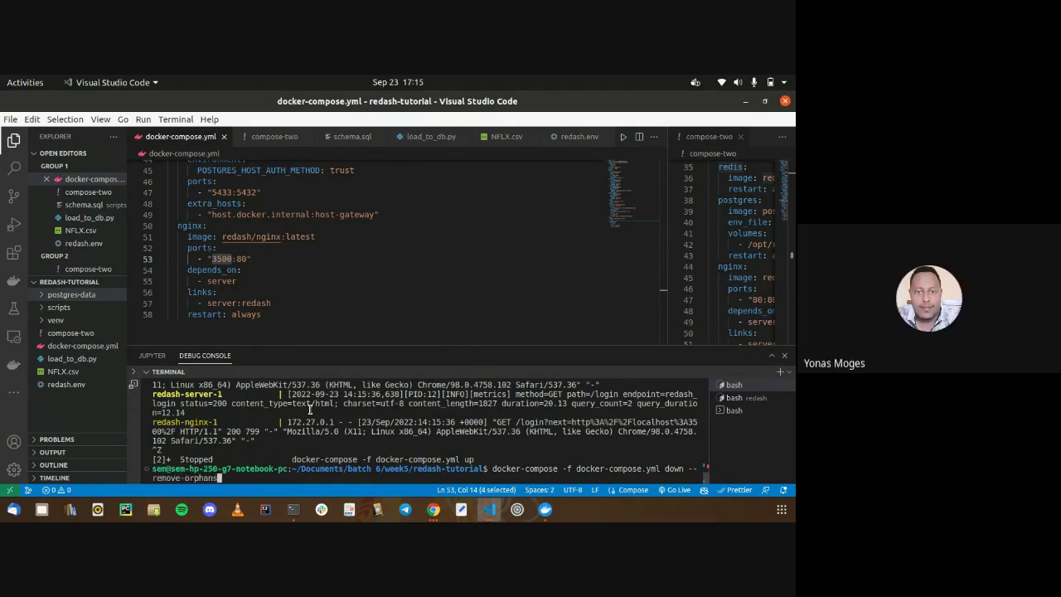
pyautogui.press('Return')
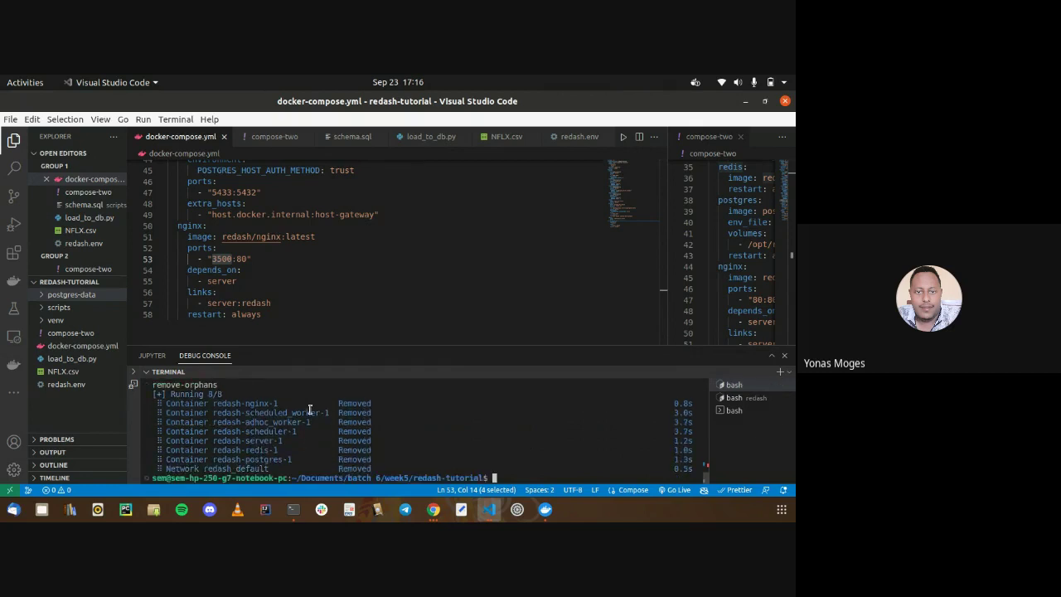
pyautogui.press('Up')
pyautogui.press('Up')
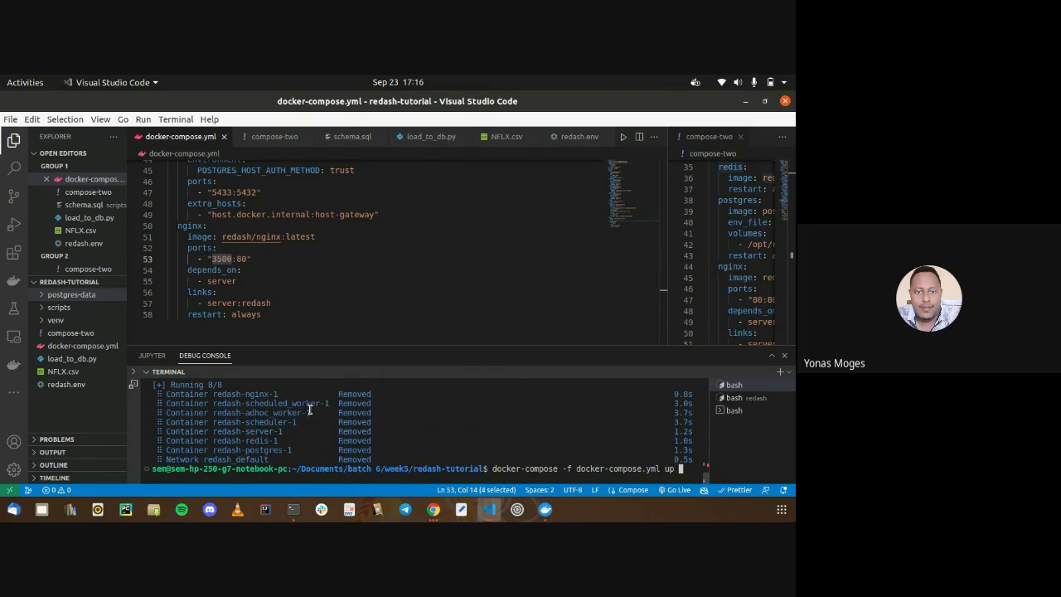
pyautogui.press('Up')
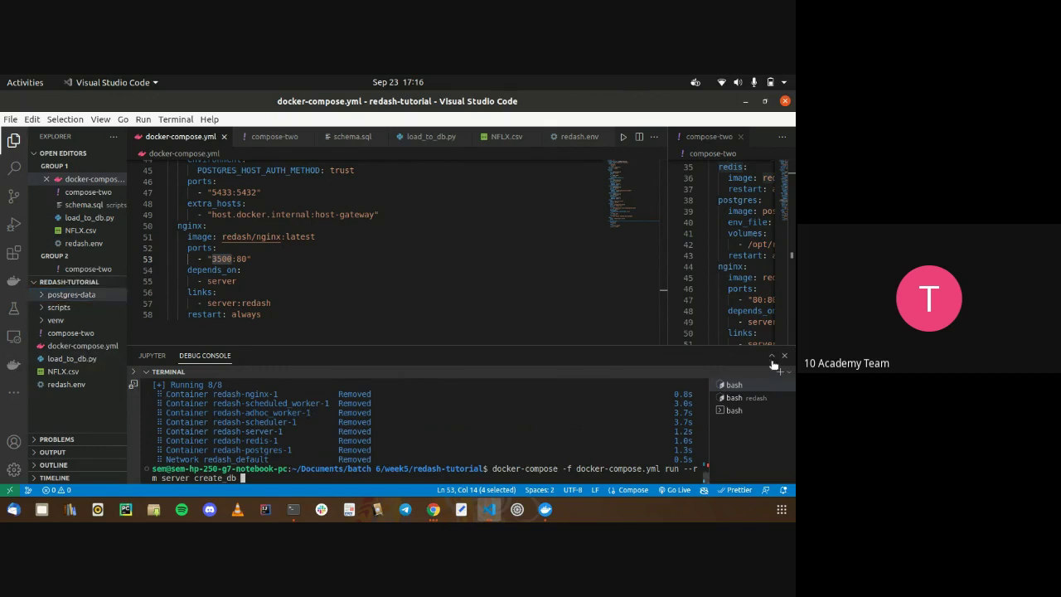
# In the third terminal session, list the project folder and try entering postgres-data/
pyautogui.click(738, 397)
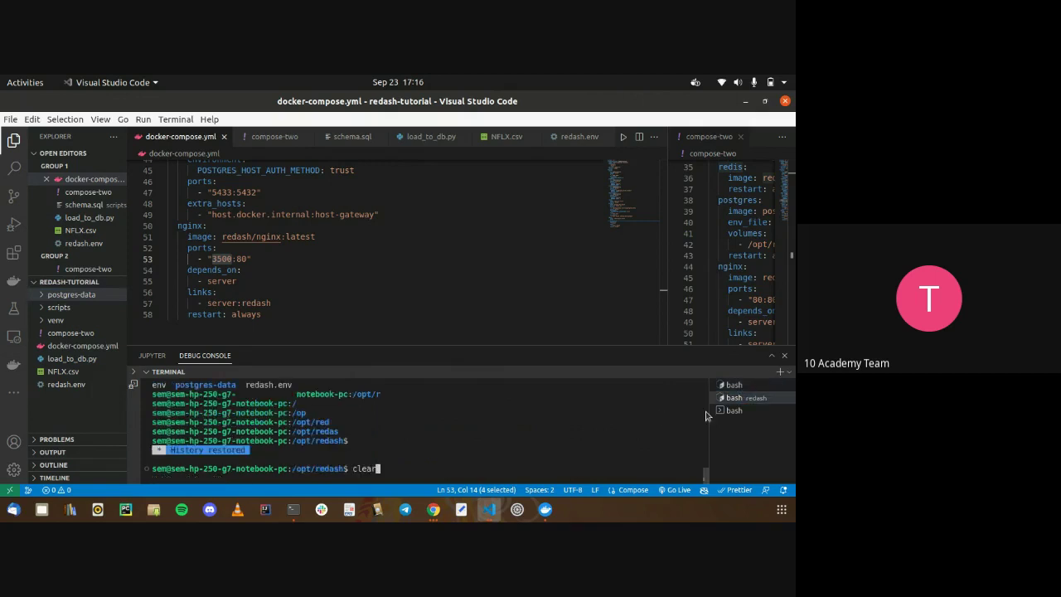
pyautogui.click(733, 410)
pyautogui.write('ls')
pyautogui.press('Return')
pyautogui.write('cd postgres-data/')
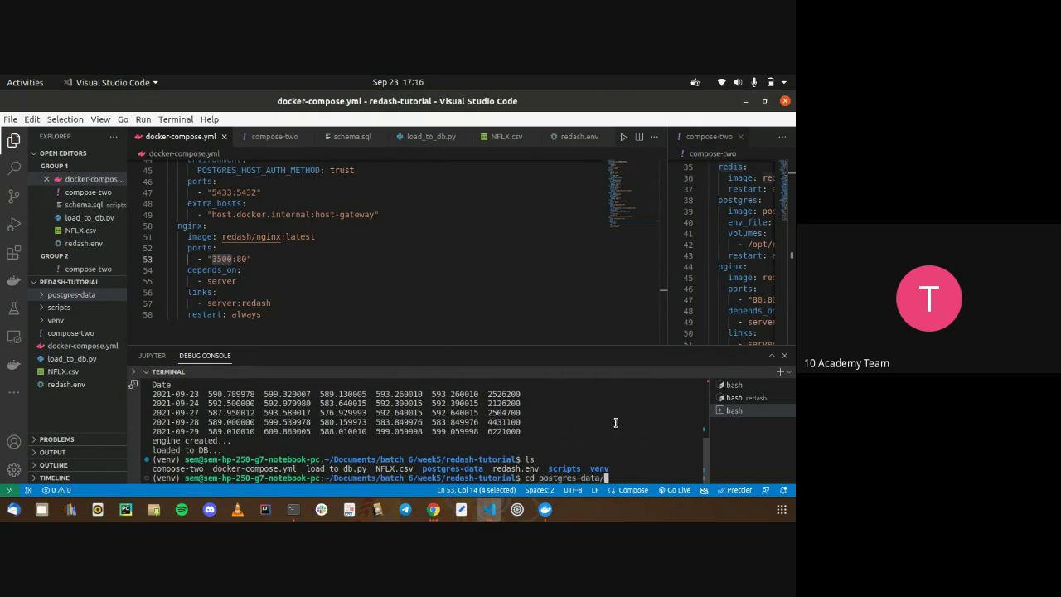
pyautogui.press('Return')
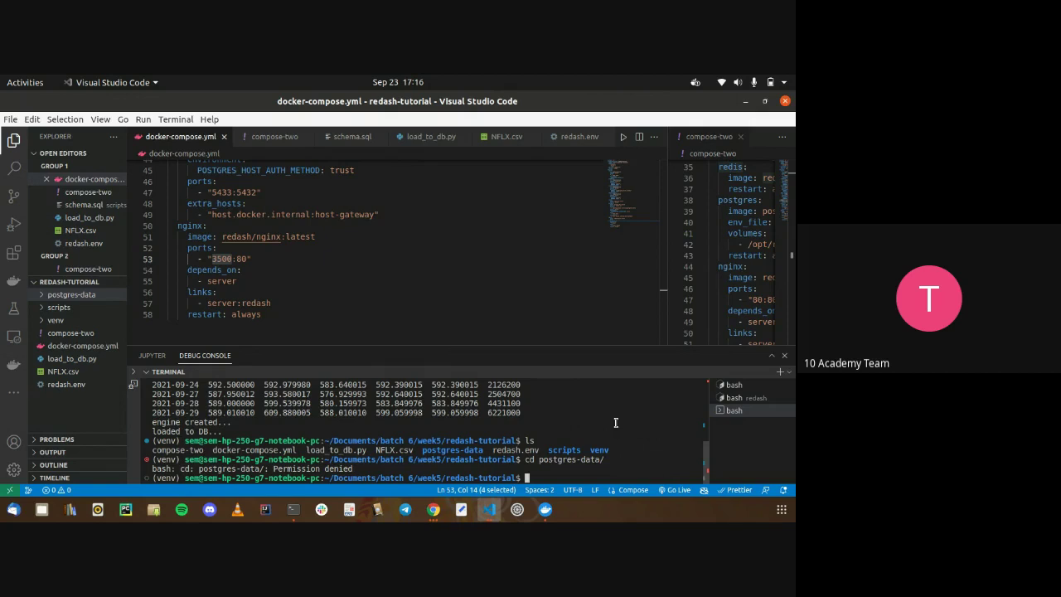
# Delete the postgres-data folder with 'sudo rm -rf postgres-data/' and recreate it with mkdir
pyautogui.click(734, 385)
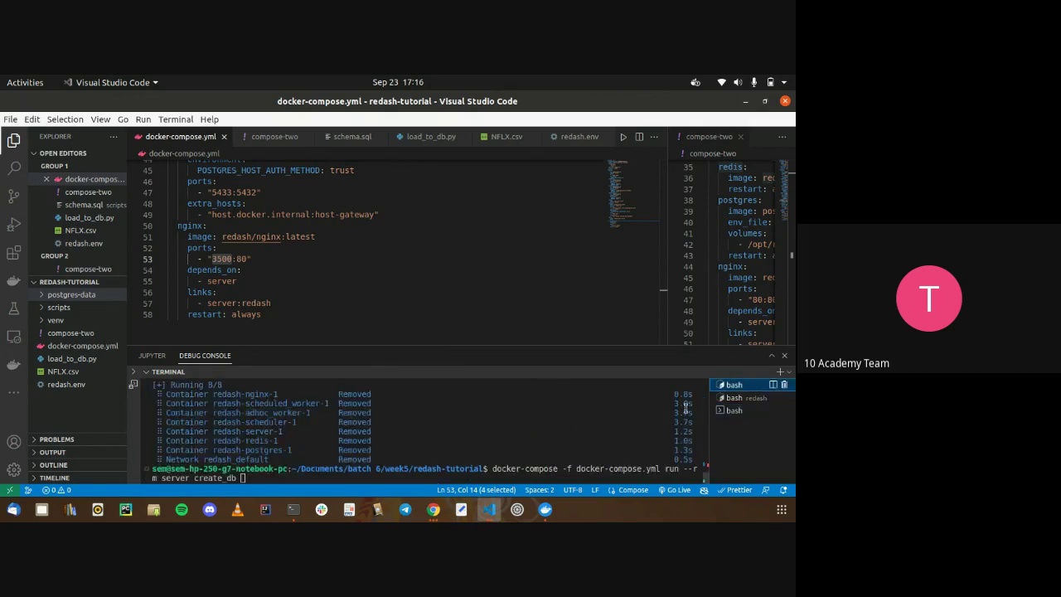
pyautogui.click(654, 415)
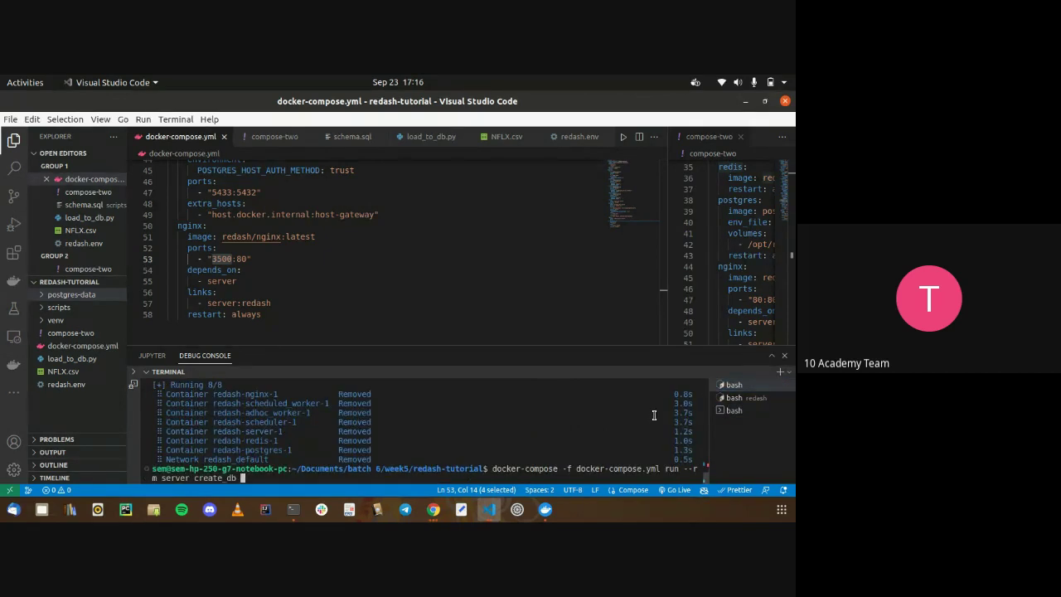
pyautogui.press('Up')
pyautogui.press('Up')
pyautogui.press('Up')
pyautogui.press('Up')
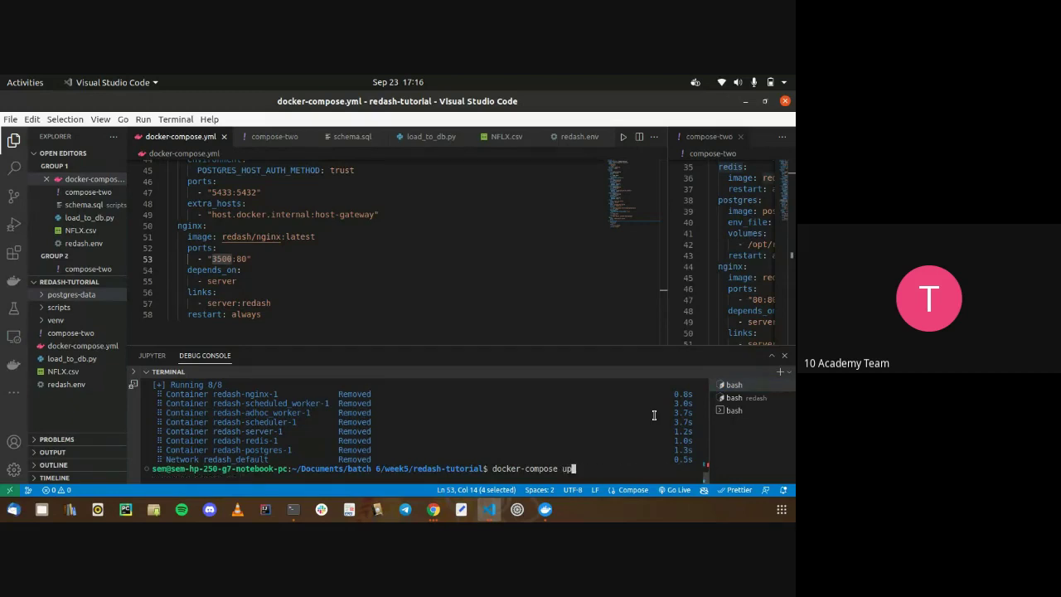
pyautogui.press('Up')
pyautogui.press('Down')
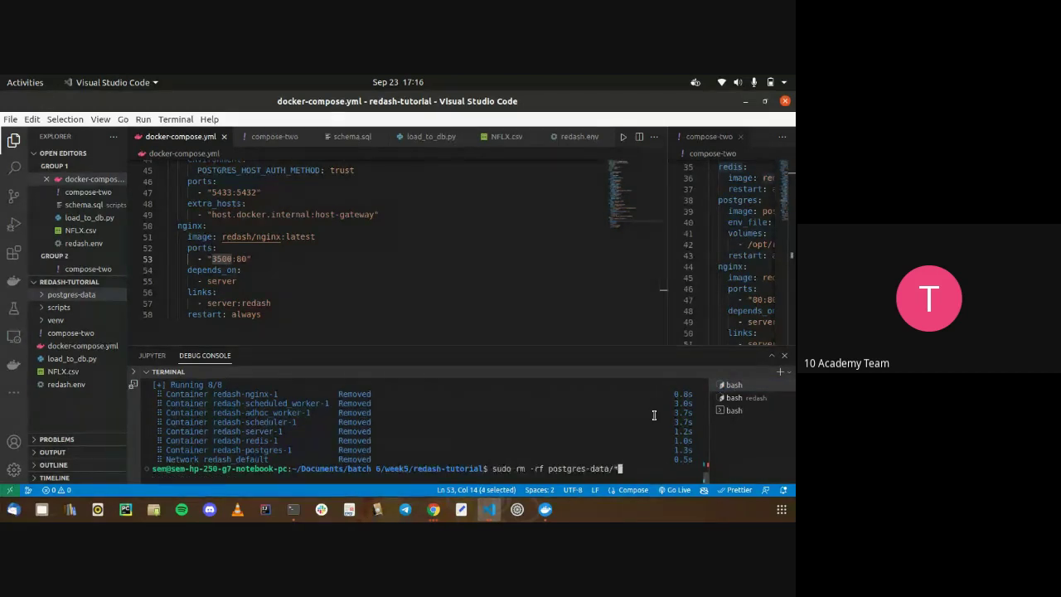
pyautogui.press('BackSpace')
pyautogui.press('BackSpace')
pyautogui.press('BackSpace')
pyautogui.press('BackSpace')
pyautogui.press('BackSpace')
pyautogui.press('BackSpace')
pyautogui.press('Tab')
pyautogui.press('Return')
pyautogui.write('mkdir pos')
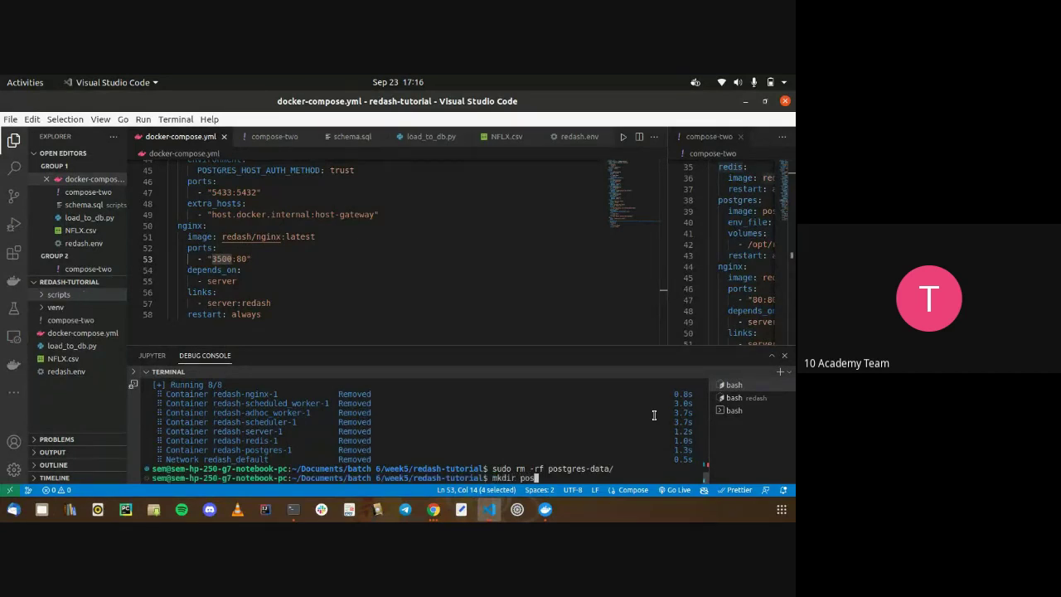
pyautogui.write('tgres -data')
pyautogui.press('Return')
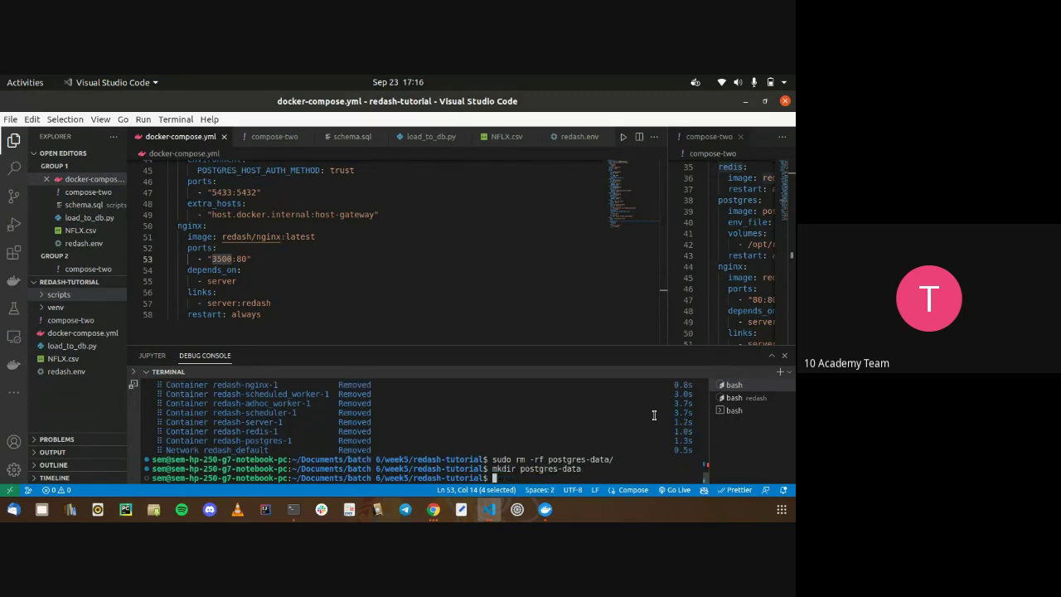
# Confirm no containers remain with 'docker ps -a' and rerun the create_db initialisation
pyautogui.write('docker ps -a')
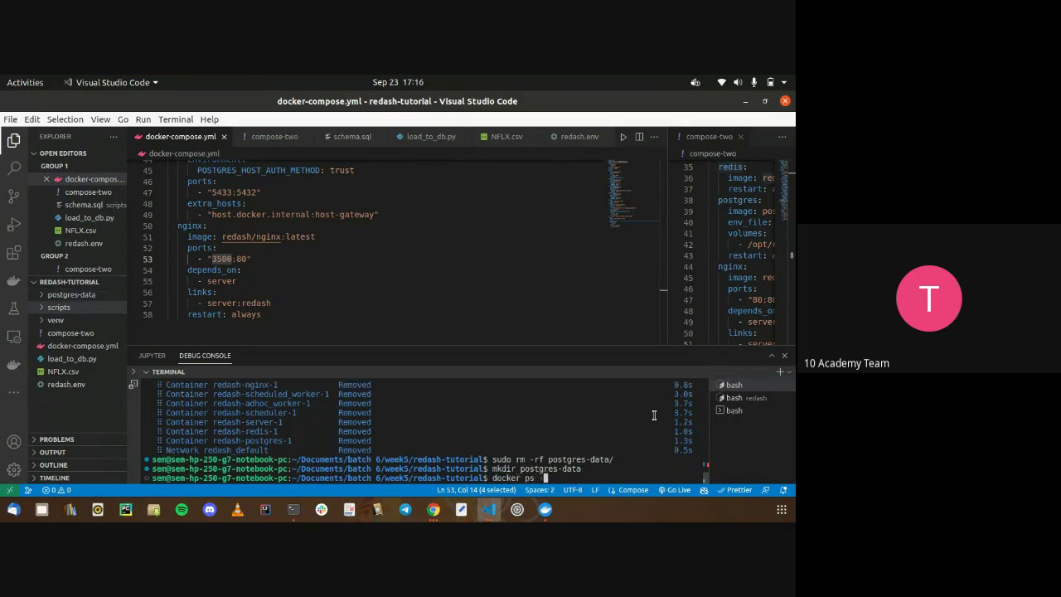
pyautogui.press('Return')
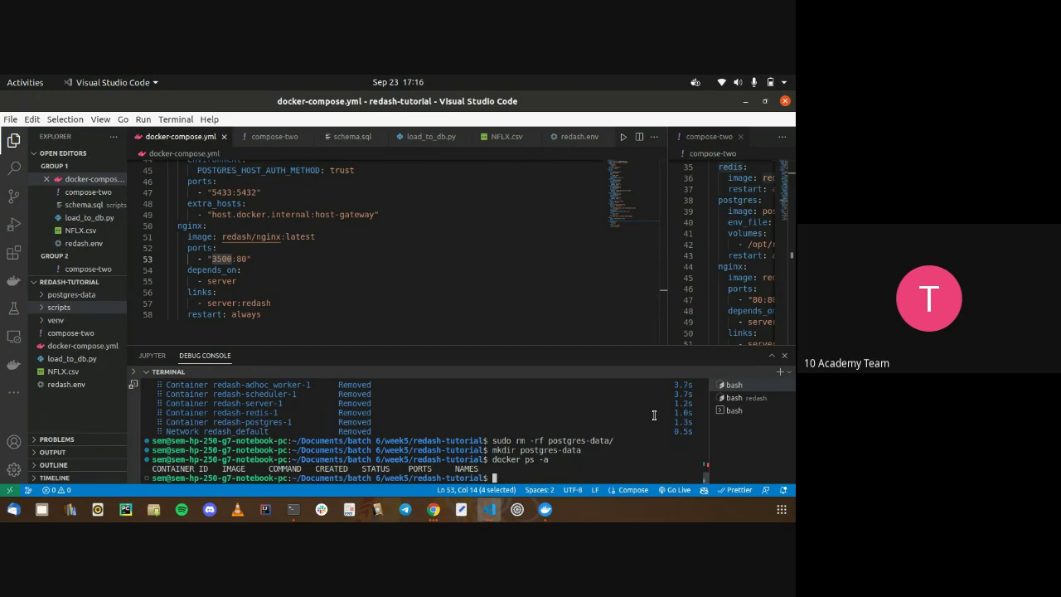
pyautogui.press('Up')
pyautogui.press('Up')
pyautogui.press('Up')
pyautogui.press('Up')
pyautogui.press('Up')
pyautogui.press('Up')
pyautogui.press('Up')
pyautogui.press('Up')
pyautogui.press('Up')
pyautogui.press('Up')
pyautogui.press('Return')
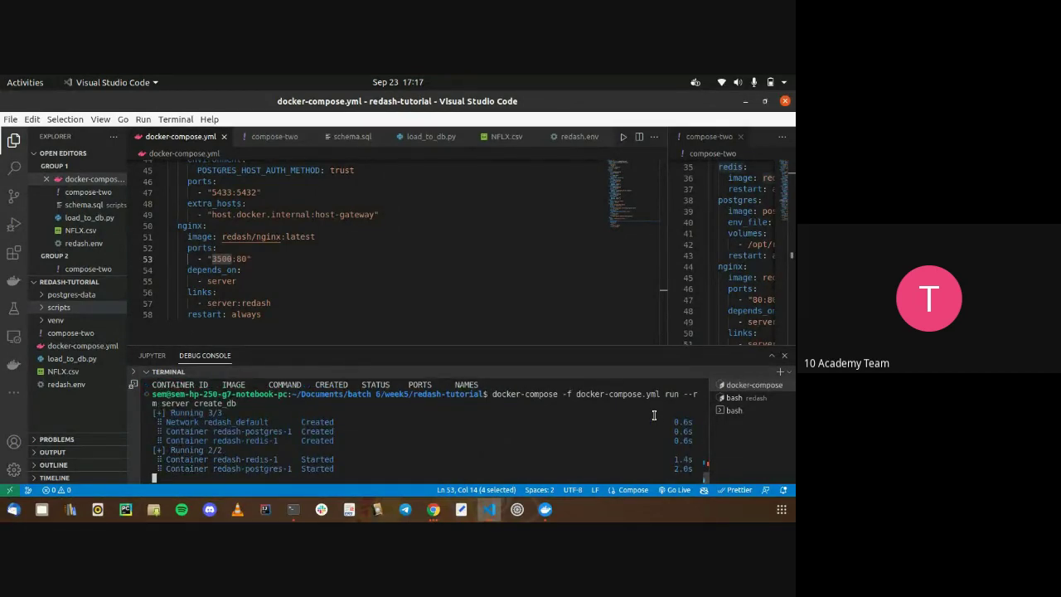
# Review the create_db output: the 5433:5432 port mapping, started containers and migration logs
pyautogui.doubleClick(436, 393)
pyautogui.click(340, 181)
pyautogui.click(403, 407)
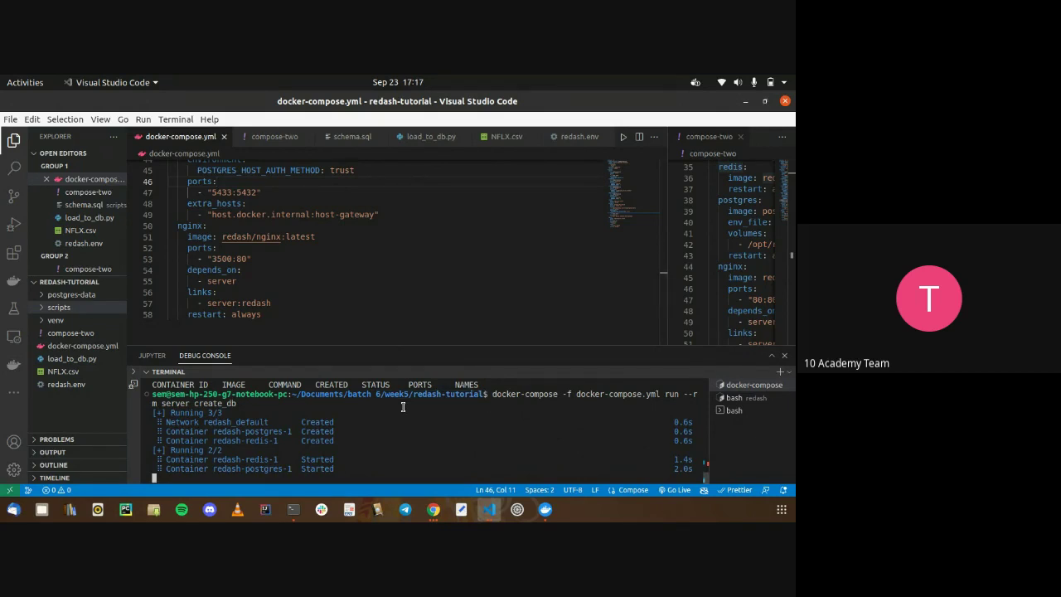
pyautogui.moveTo(403, 406); pyautogui.dragTo(385, 468)
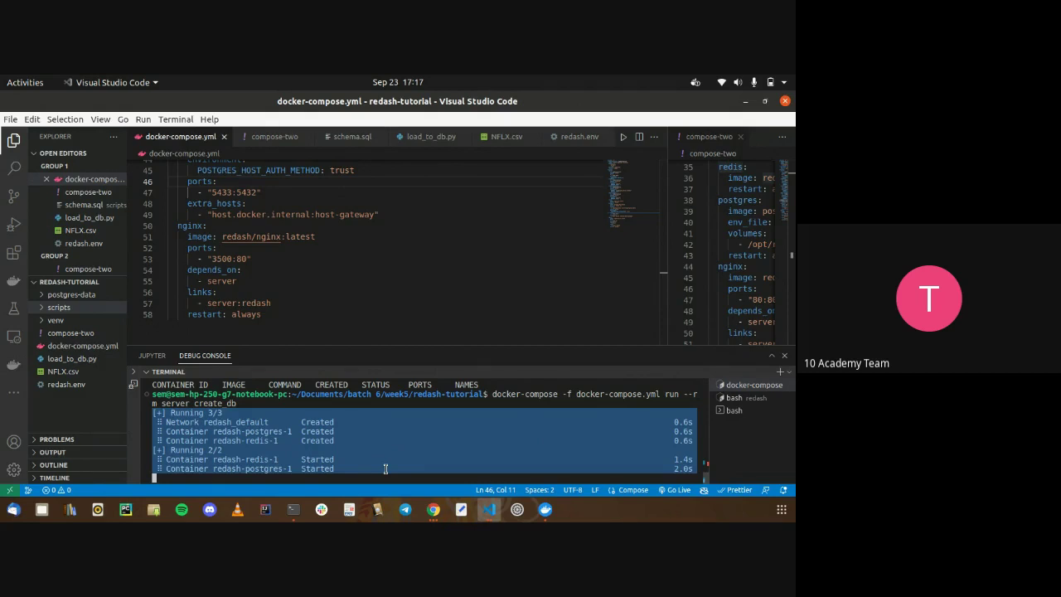
pyautogui.moveTo(385, 469); pyautogui.dragTo(347, 469)
pyautogui.click(347, 468)
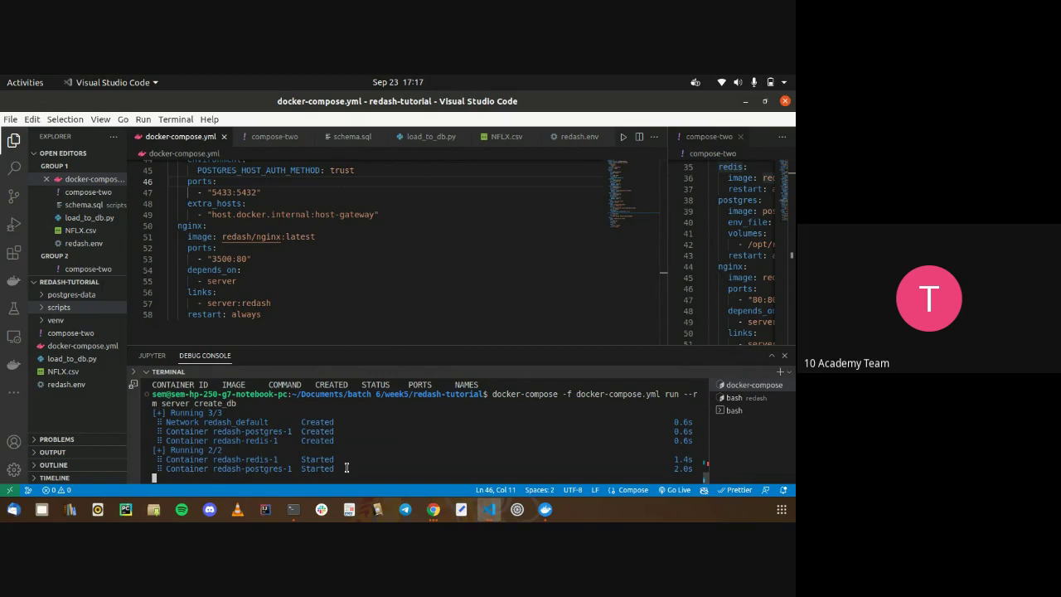
pyautogui.moveTo(347, 469); pyautogui.dragTo(321, 432)
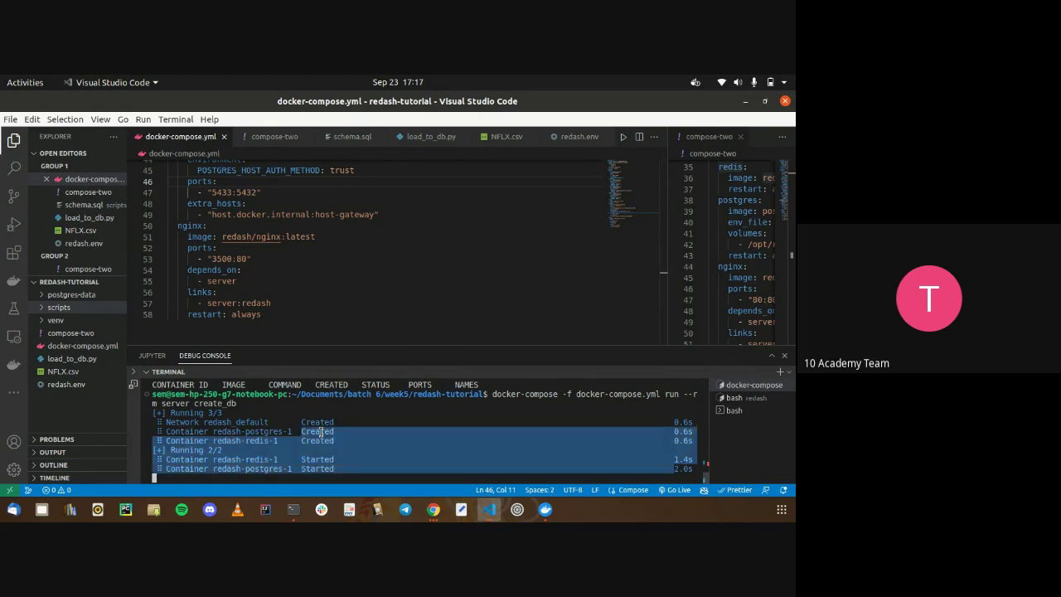
pyautogui.tripleClick(320, 431)
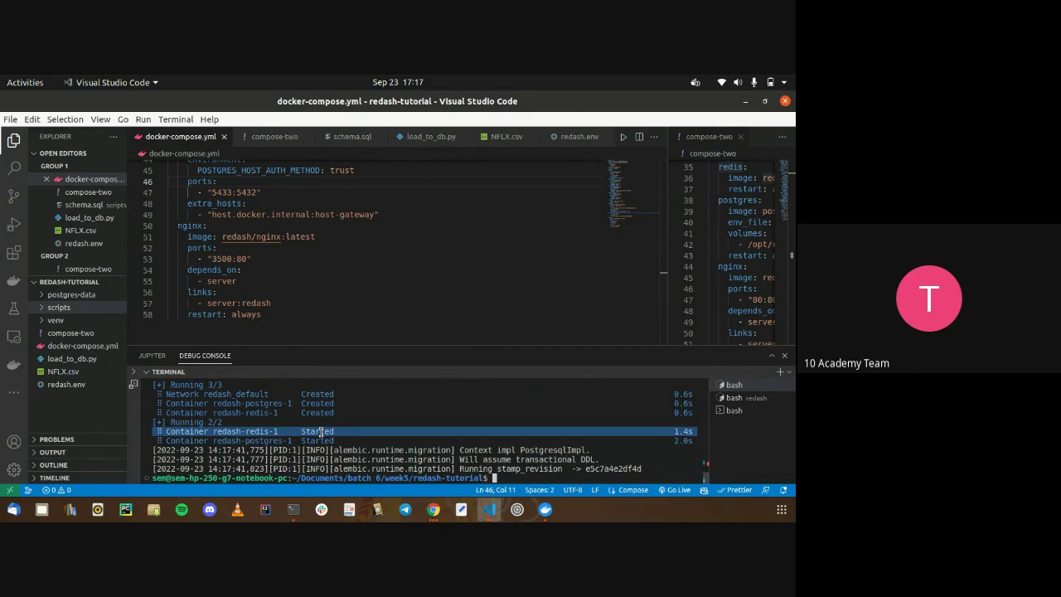
pyautogui.moveTo(489, 478); pyautogui.dragTo(413, 454)
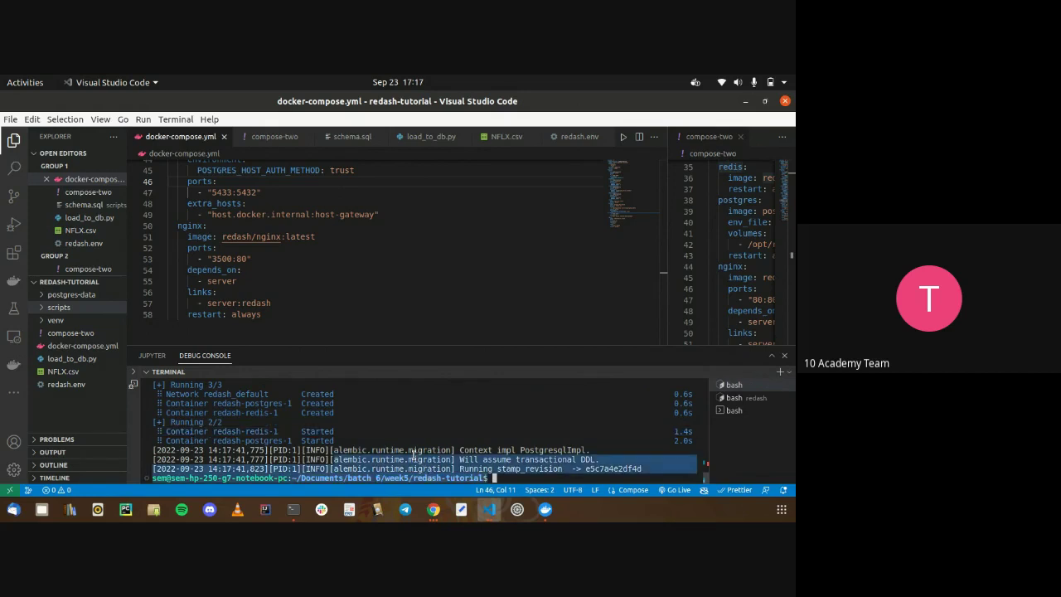
# Recall 'docker-compose -f docker-compose.yml up' at the terminal prompt
pyautogui.write('docker ps -a')
pyautogui.press('Up')
pyautogui.press('Up')
pyautogui.press('Up')
pyautogui.press('Up')
pyautogui.press('Up')
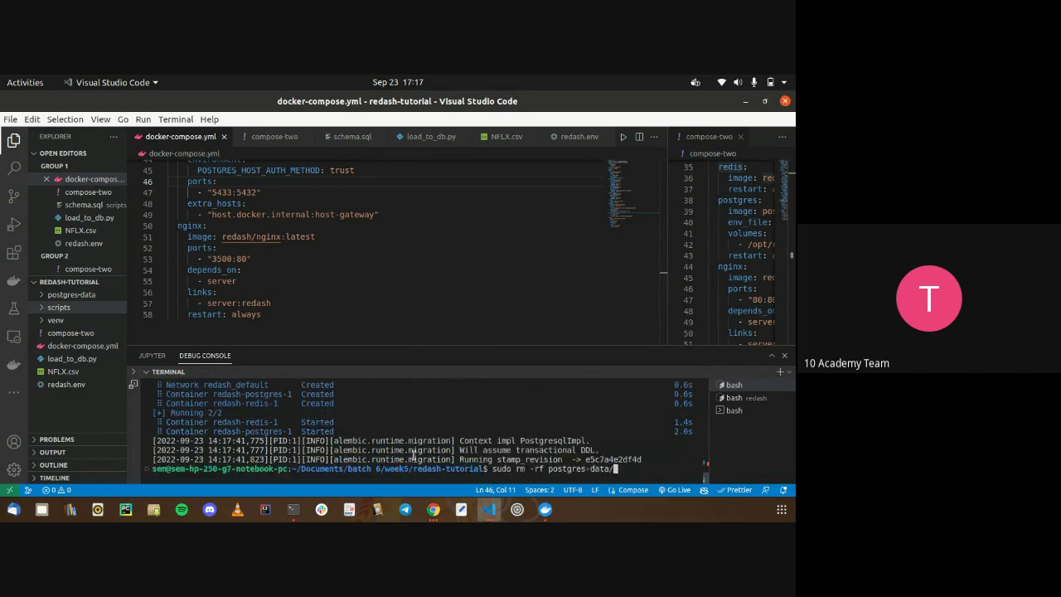
pyautogui.press('Up')
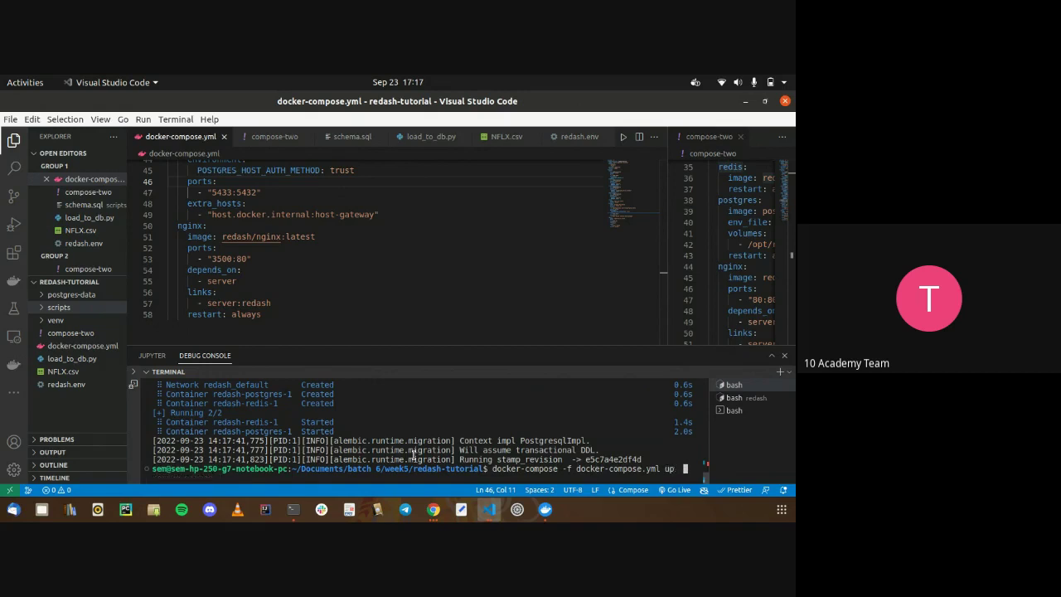
# Run 'docker-compose -f docker-compose.yml up --force-recreate' to restart the whole stack
pyautogui.write('--fo')
pyautogui.write('ate')
pyautogui.press('Return')
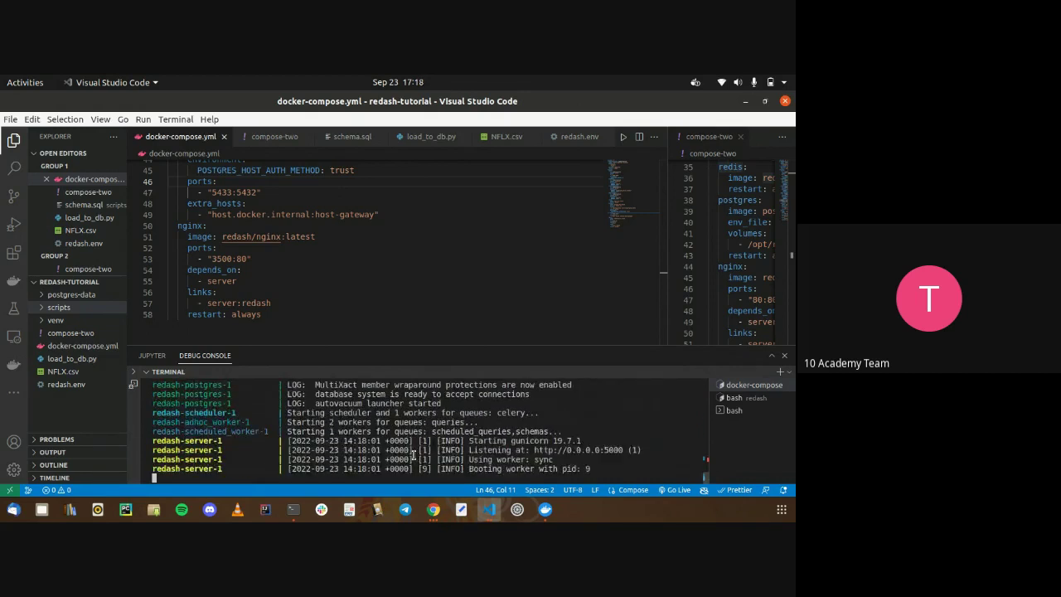
# Scroll back through the postgres and server startup logs, then bring up the Redash browser window
pyautogui.scroll(5, 412, 454)
pyautogui.moveTo(412, 455)
pyautogui.mouseDown()
pyautogui.moveTo(389, 398)
pyautogui.moveTo(382, 414)
pyautogui.moveTo(405, 462)
pyautogui.mouseUp()
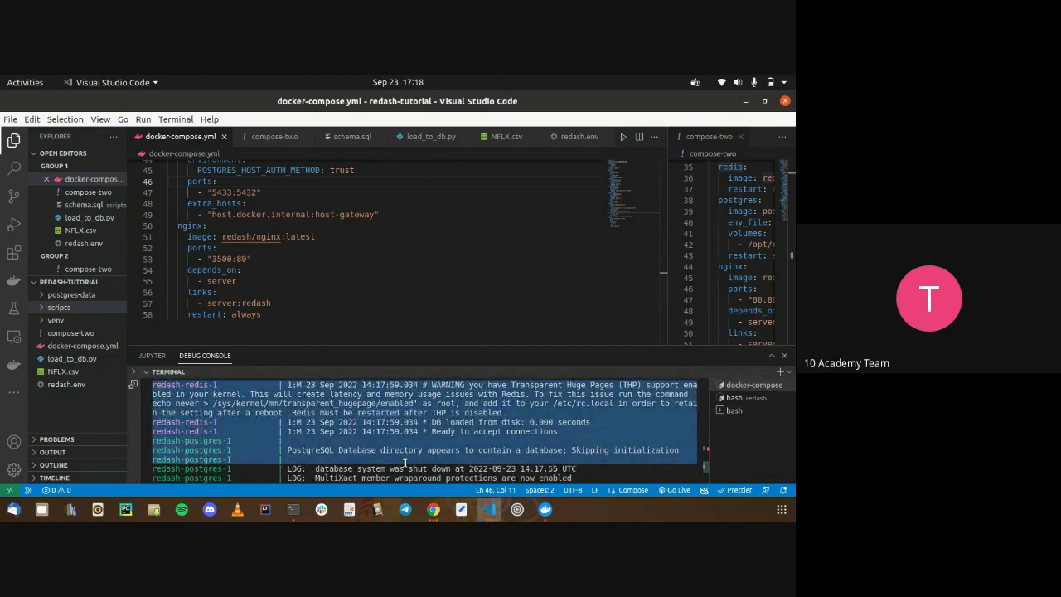
pyautogui.click(405, 462)
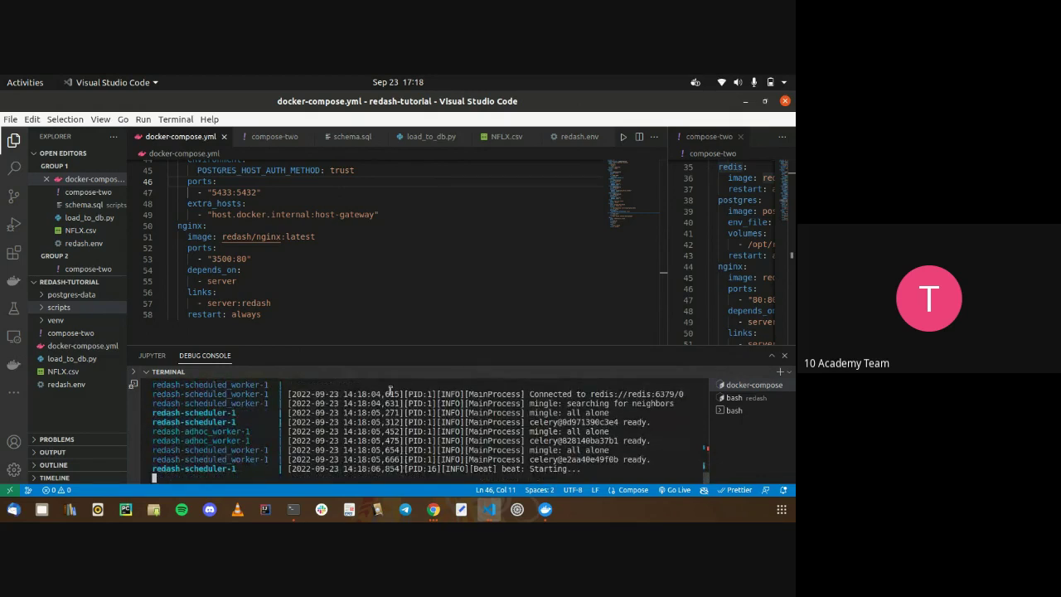
pyautogui.scroll(4, 384, 288)
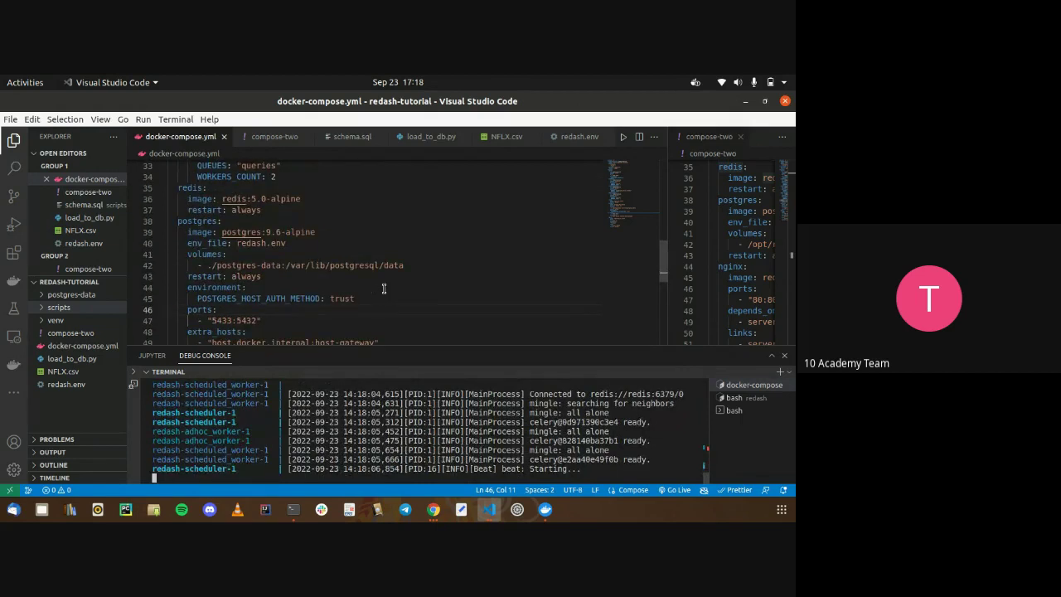
pyautogui.scroll(1, 384, 288)
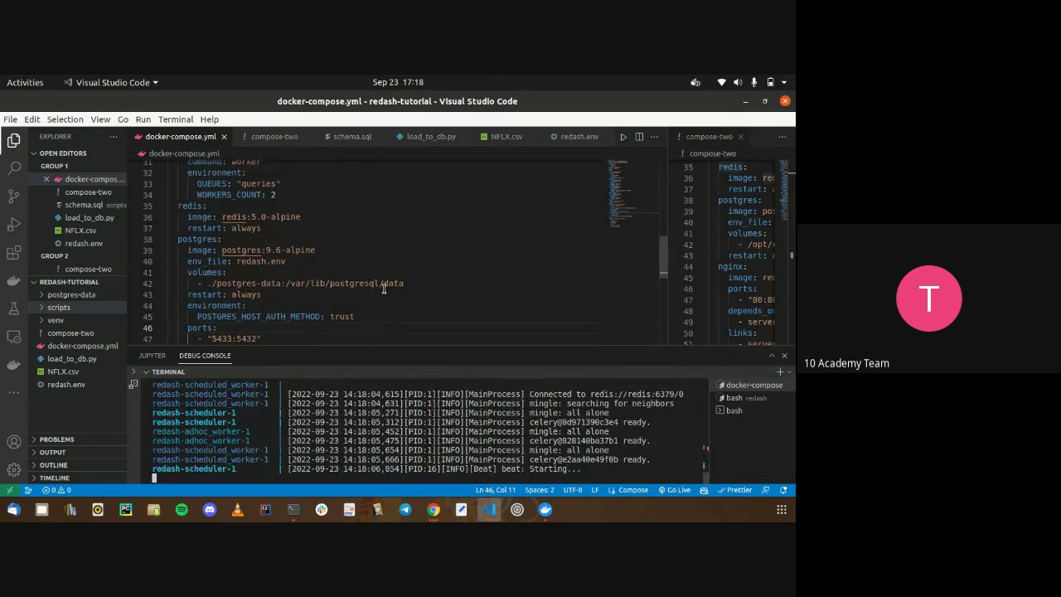
pyautogui.scroll(3, 384, 288)
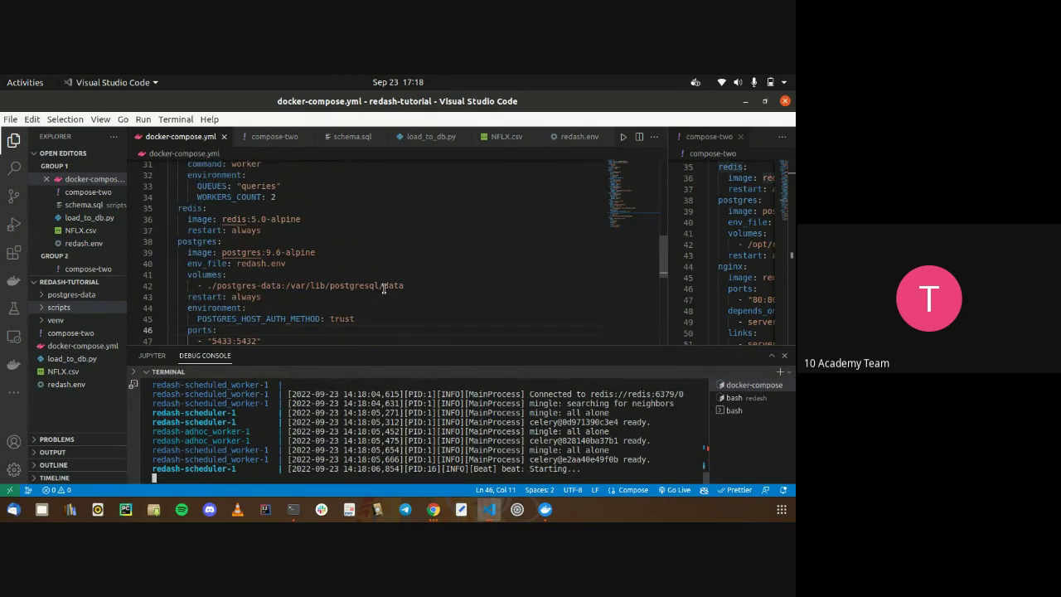
pyautogui.scroll(7, 384, 288)
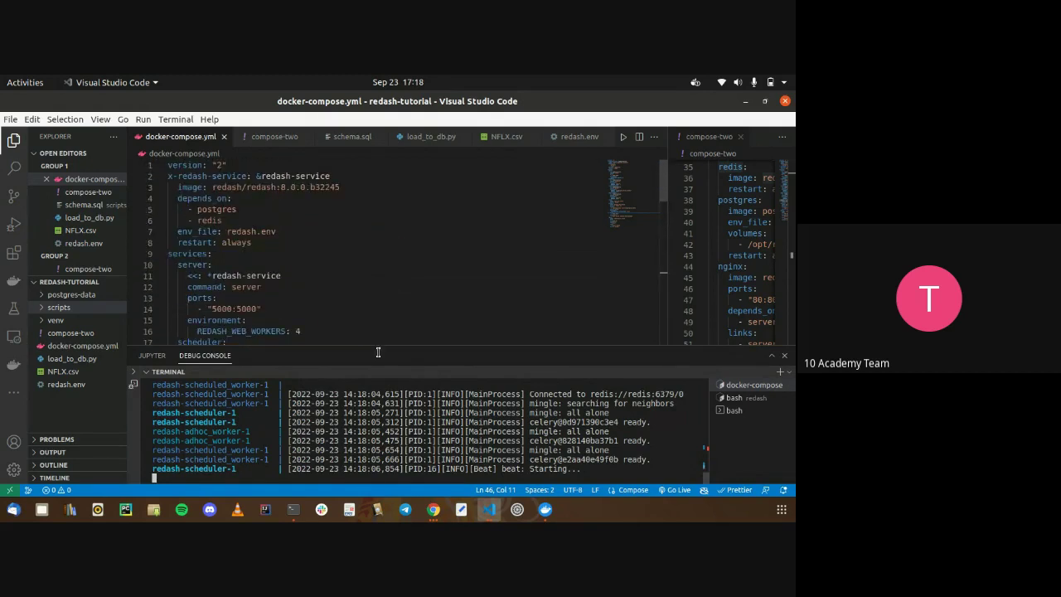
pyautogui.click(433, 509)
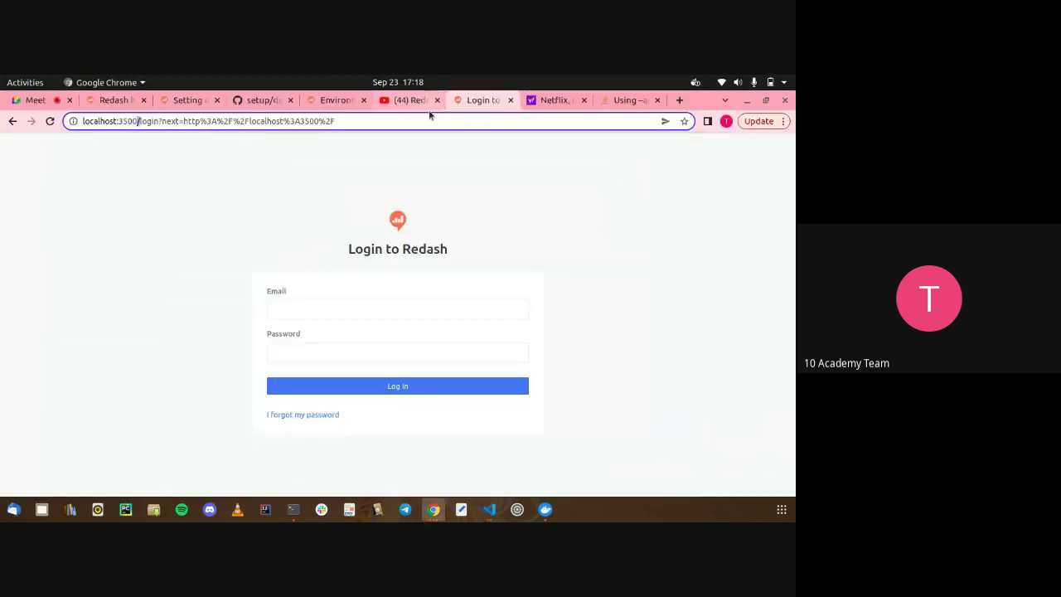
# Reload Redash's setup page and enter the admin's name, e-mail address and password
pyautogui.press('Return')
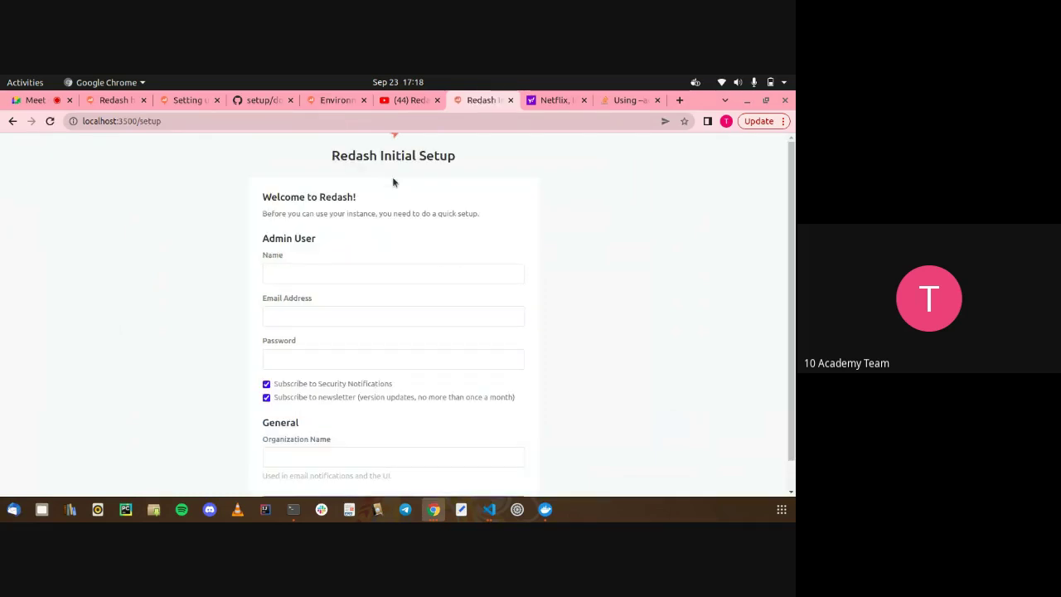
pyautogui.click(330, 270)
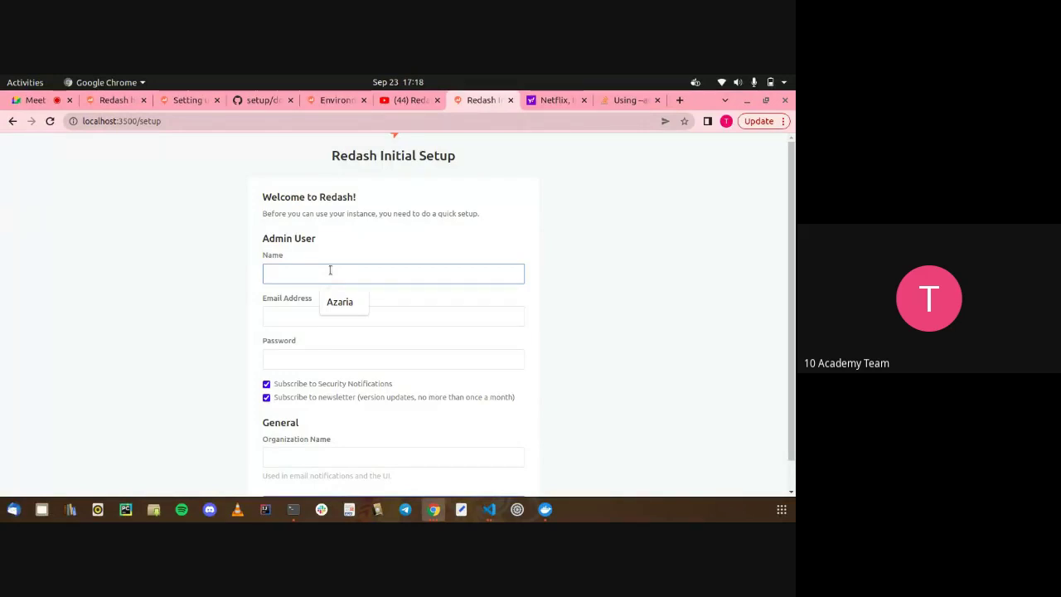
pyautogui.click(340, 302)
pyautogui.click(340, 312)
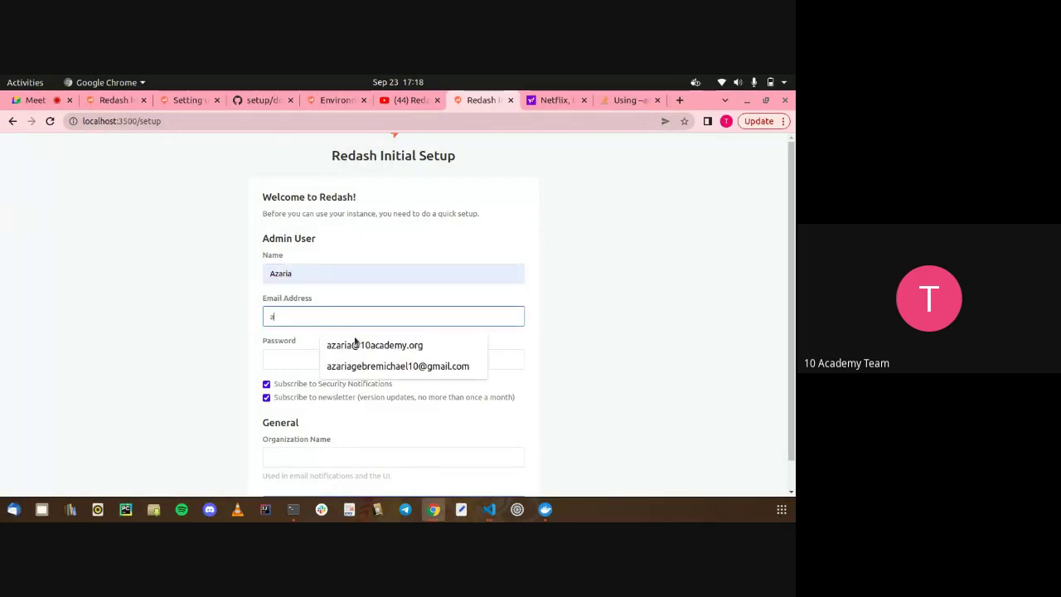
pyautogui.write('a')
pyautogui.click(357, 344)
pyautogui.click(316, 356)
pyautogui.write('•••••••')
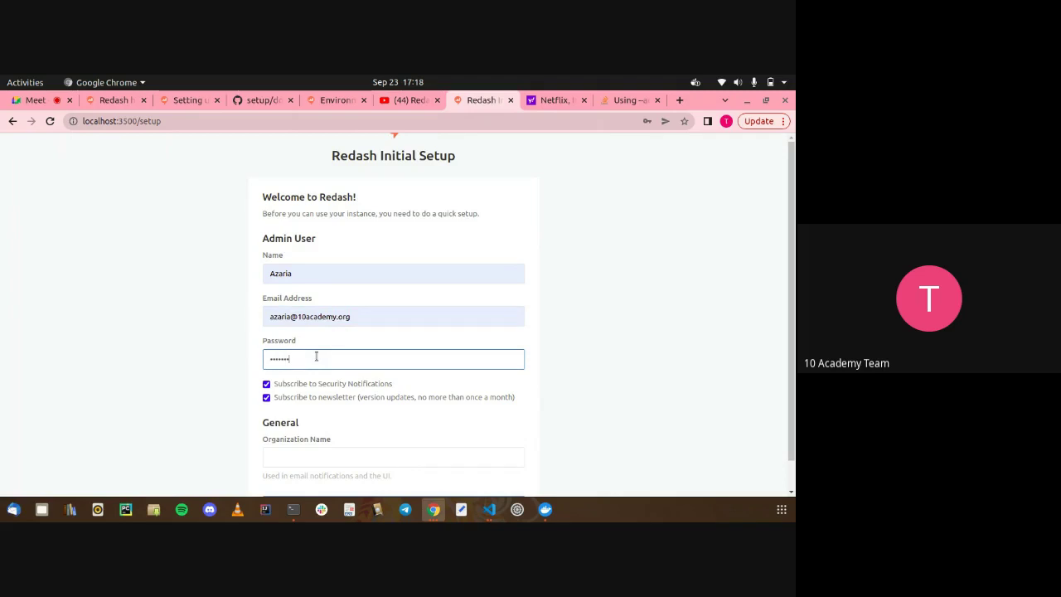
# Set organization name '10 Academy', finish Setup, and dismiss Chrome's password popups
pyautogui.scroll(-1, 316, 356)
pyautogui.click(302, 421)
pyautogui.write('1')
pyautogui.click(338, 454)
pyautogui.click(375, 473)
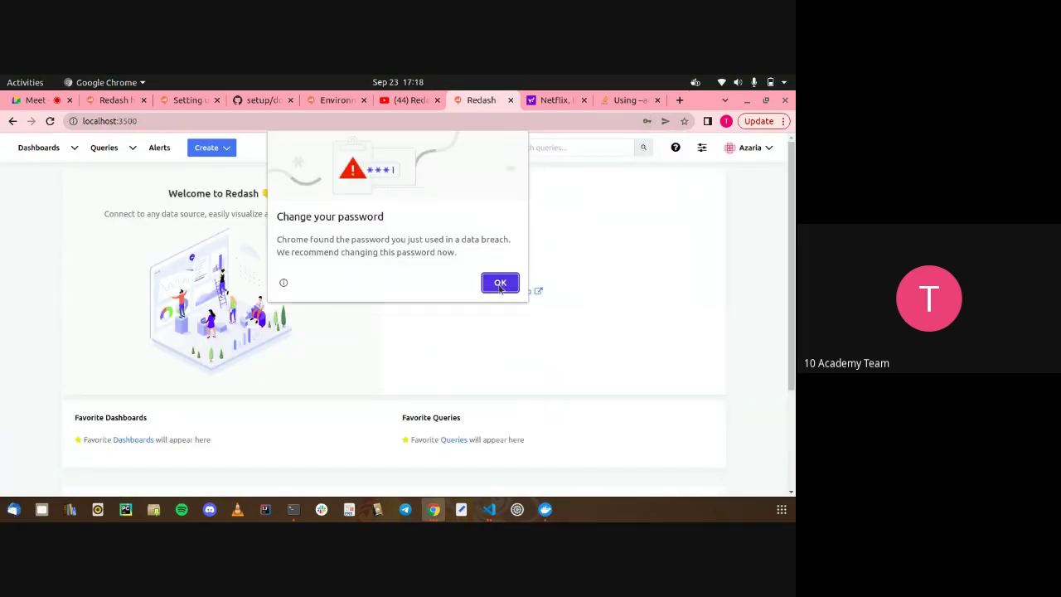
pyautogui.click(499, 282)
pyautogui.click(685, 140)
# Check that load_to_db.py's df.to_sql call targets nflx_dataset_three, then return to Redash
pyautogui.hotkey('alt', 'Tab')
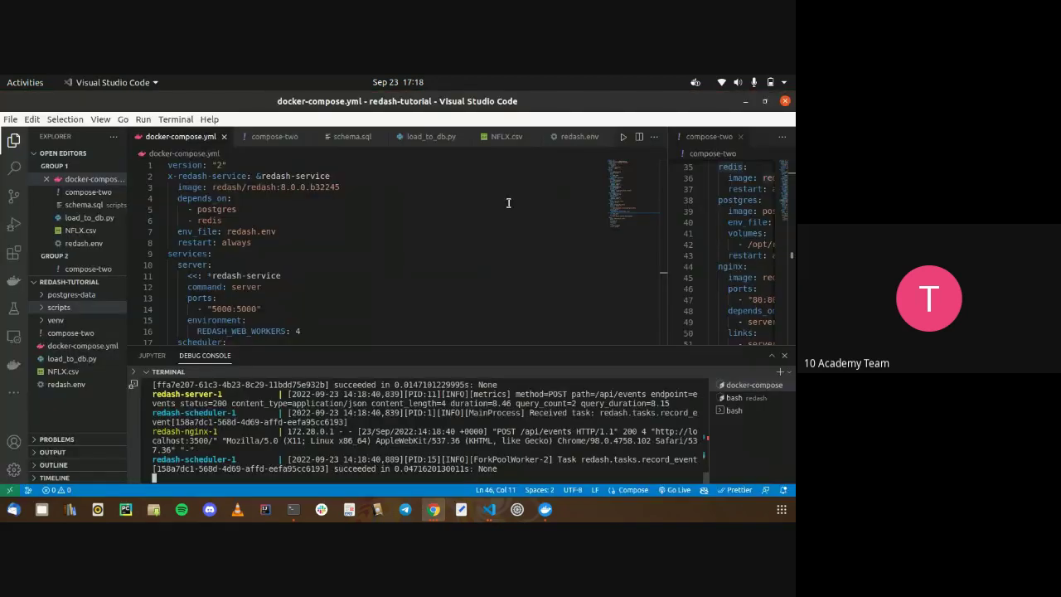
pyautogui.hotkey('ctrl', 'Tab')
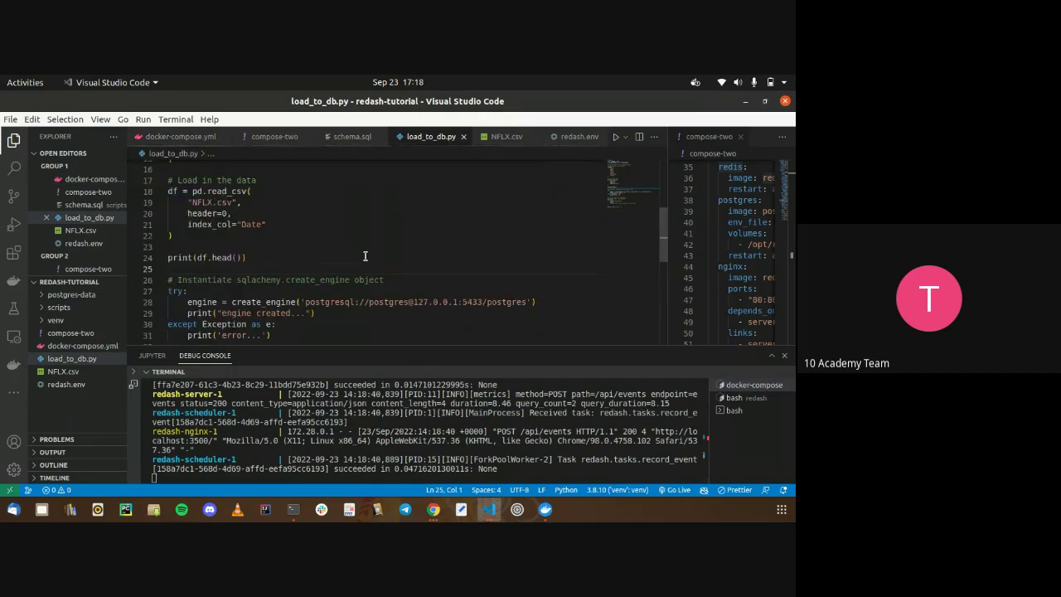
pyautogui.scroll(-1, 364, 256)
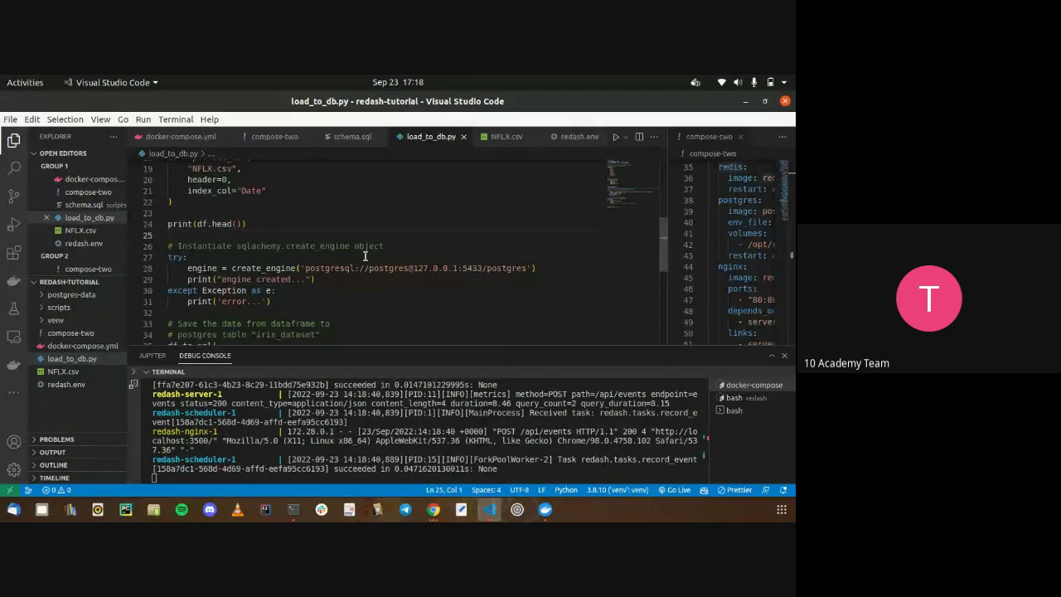
pyautogui.scroll(-5, 365, 256)
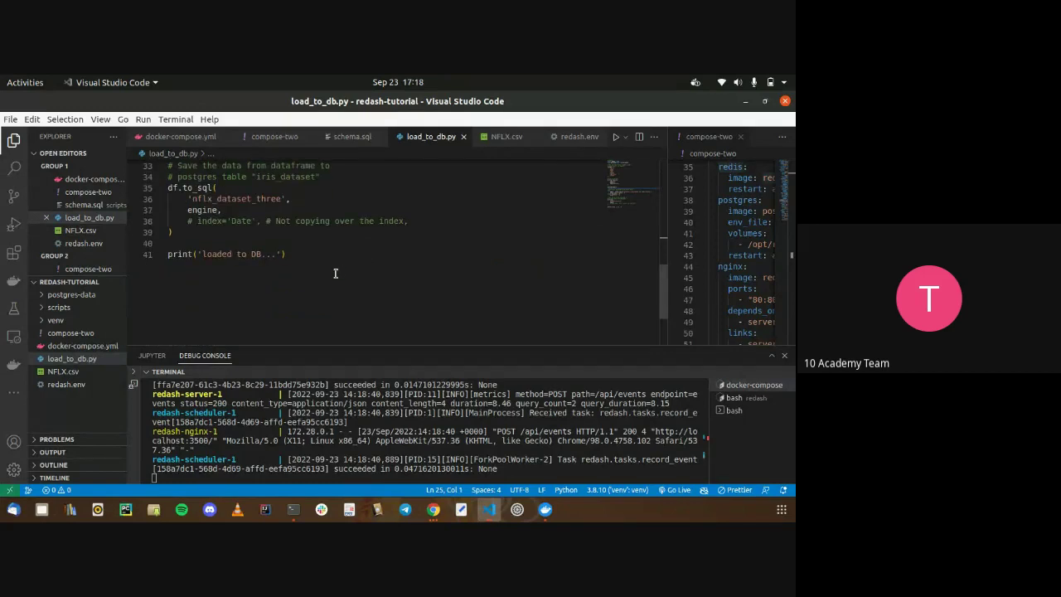
pyautogui.doubleClick(249, 199)
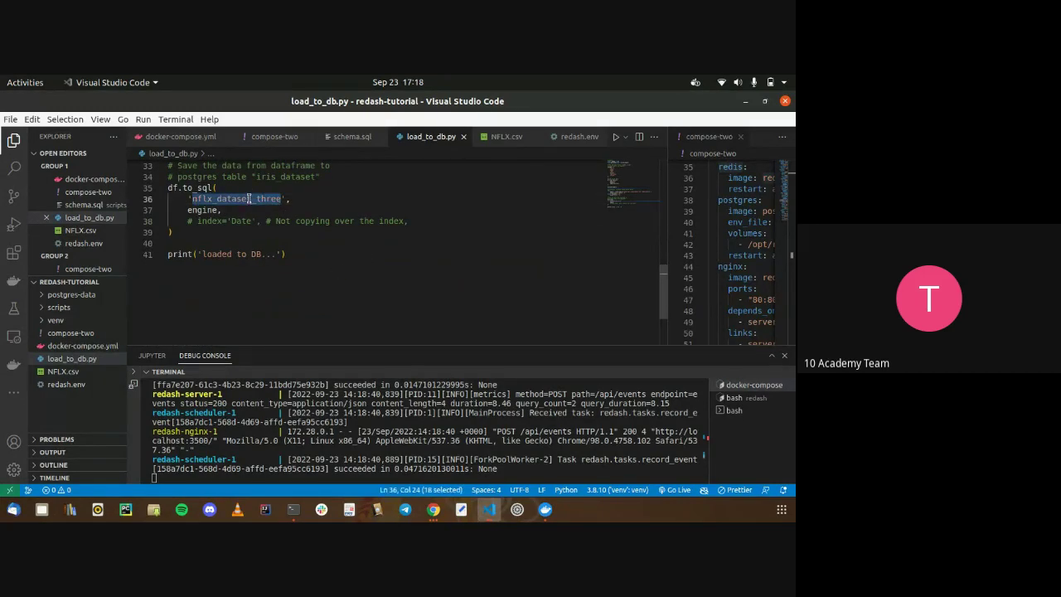
pyautogui.hotkey('alt', 'Tab')
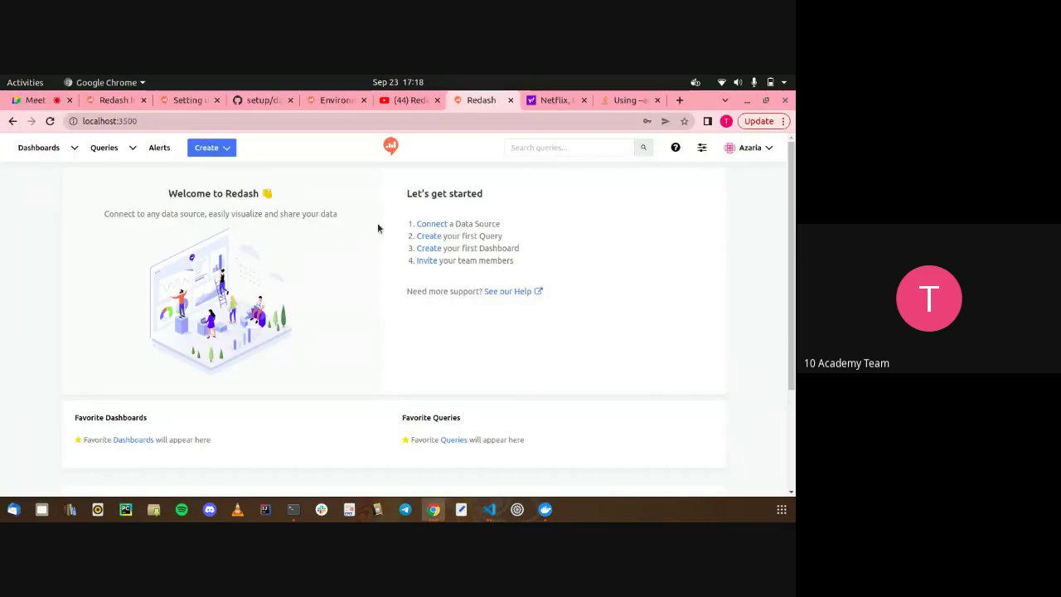
# Under 'Connect a Data Source', pick PostgreSQL from the type list to show its settings form
pyautogui.click(432, 224)
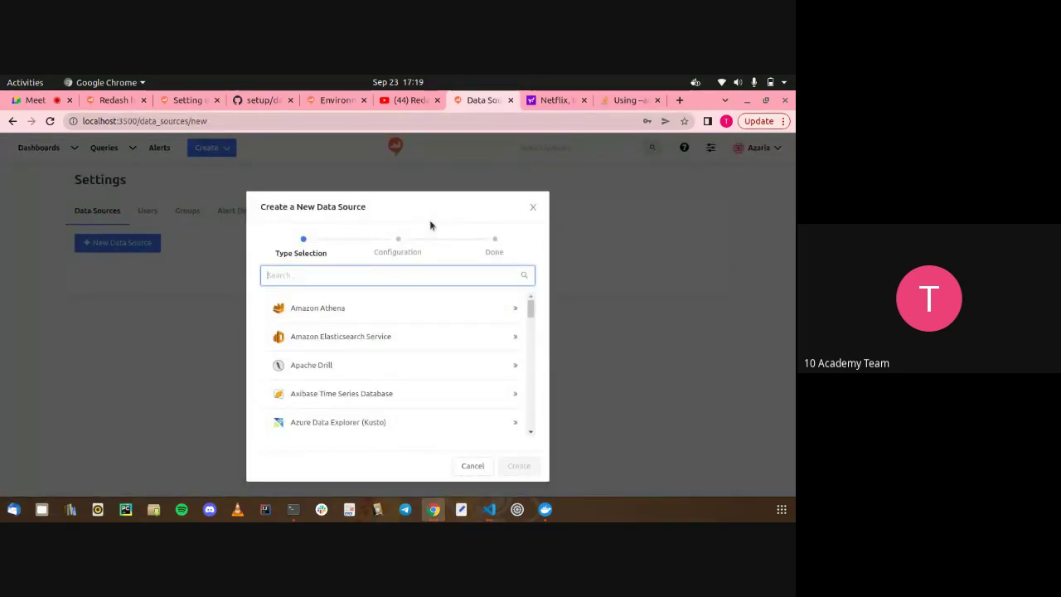
pyautogui.scroll(-10, 416, 357)
pyautogui.scroll(10, 417, 358)
pyautogui.scroll(-8, 338, 372)
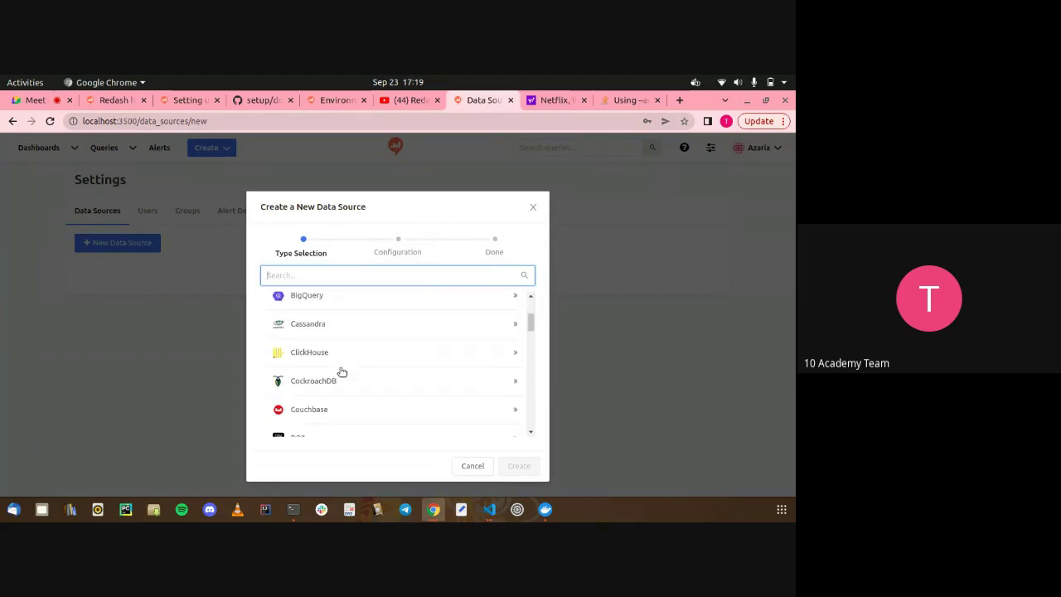
pyautogui.scroll(-5, 342, 373)
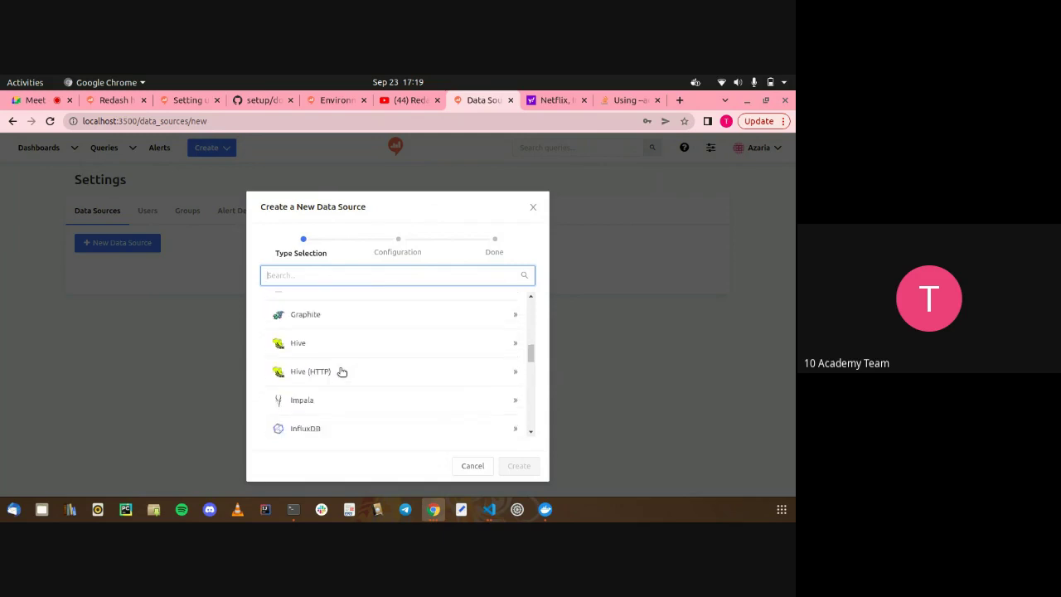
pyautogui.scroll(-3, 342, 372)
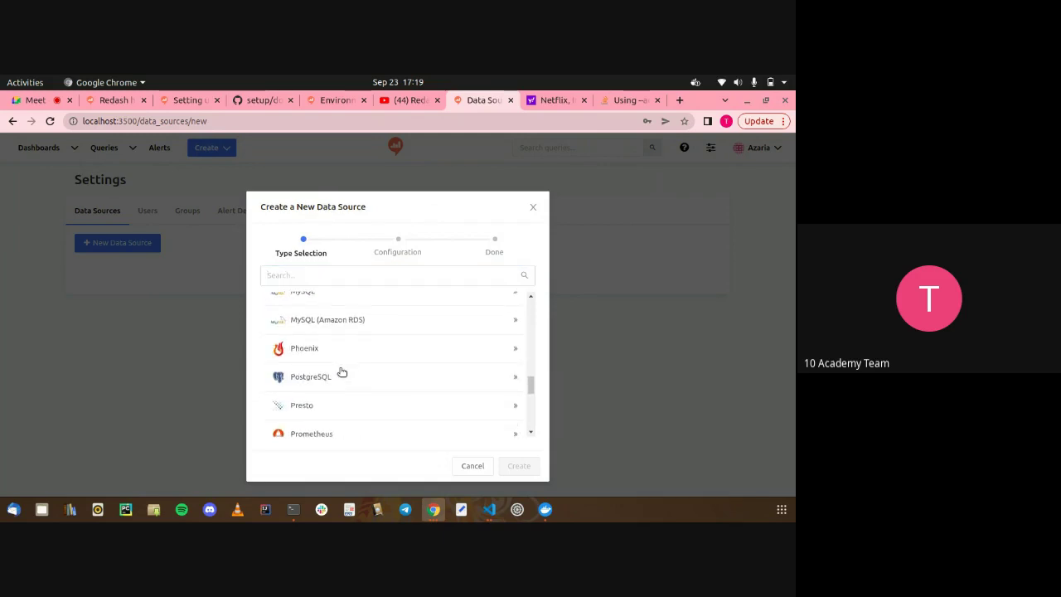
pyautogui.click(339, 373)
pyautogui.scroll(-2, 374, 350)
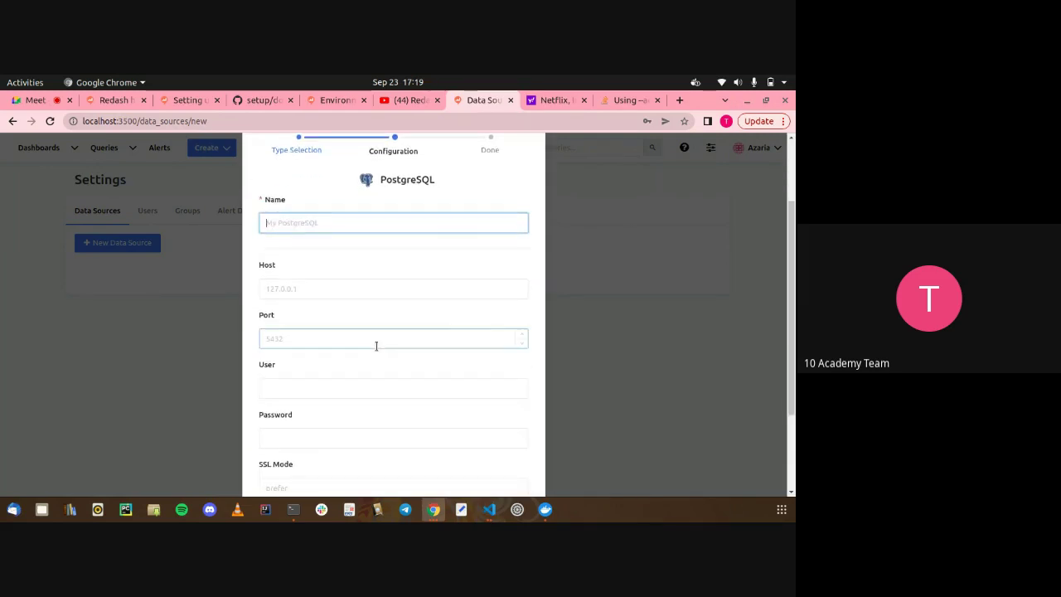
# Name the data source postgres with host 127.0.0.1 and port 5433
pyautogui.write('pos')
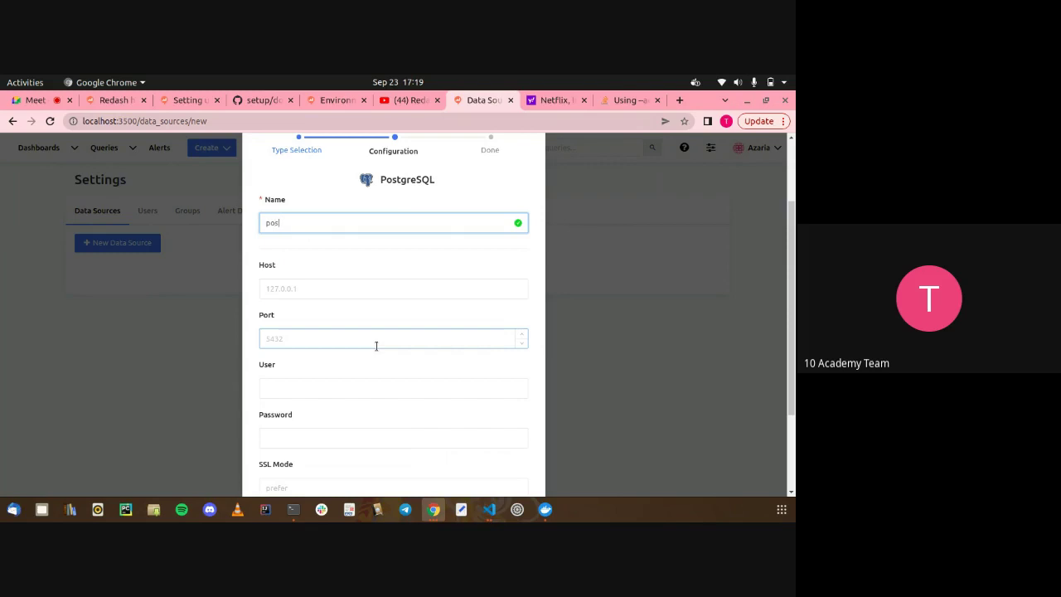
pyautogui.write('tgres')
pyautogui.click(325, 288)
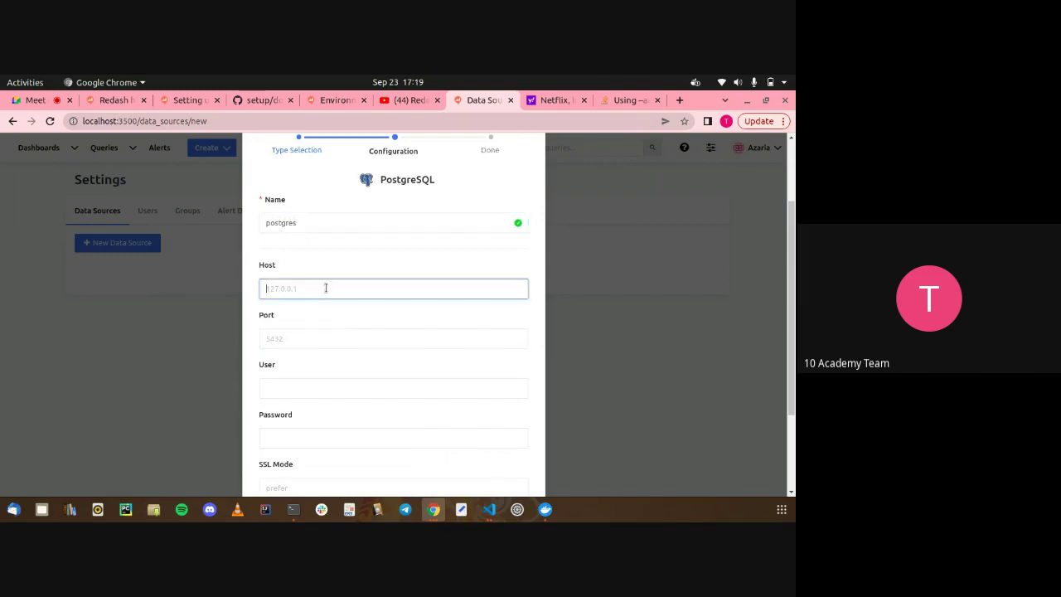
pyautogui.write('127.0.0.1')
pyautogui.click(318, 334)
pyautogui.write('5433')
pyautogui.click(310, 386)
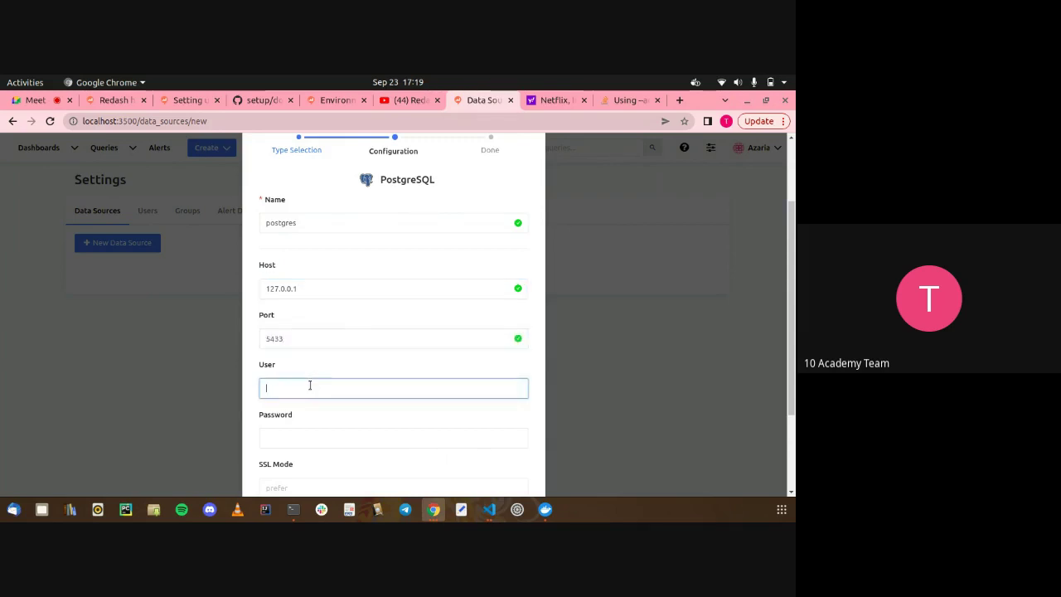
# Enter database user postgres and the database password, checking credentials in redash.env
pyautogui.hotkey('alt', 'Tab')
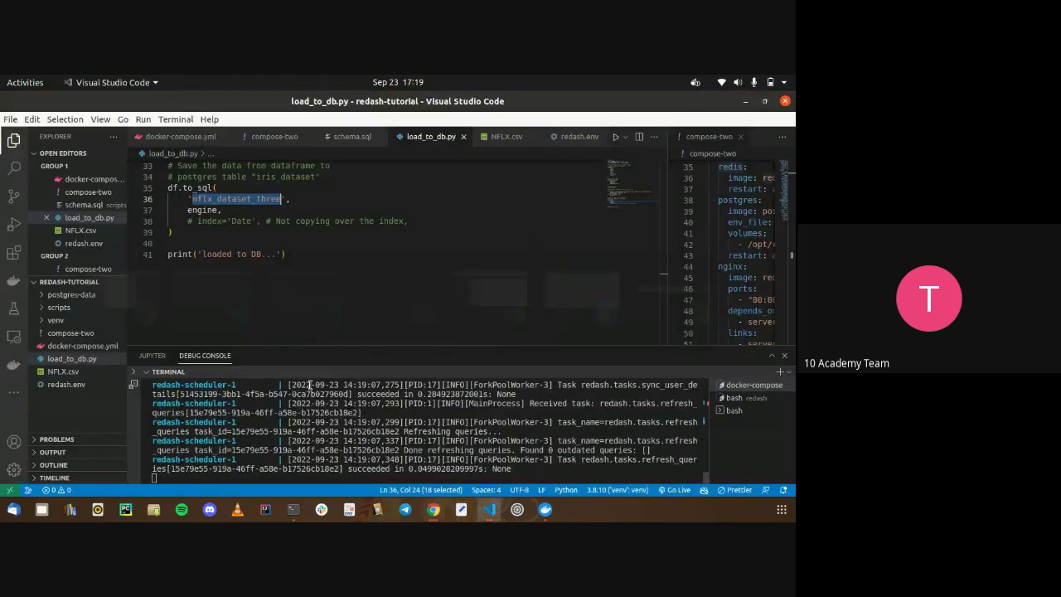
pyautogui.click(569, 136)
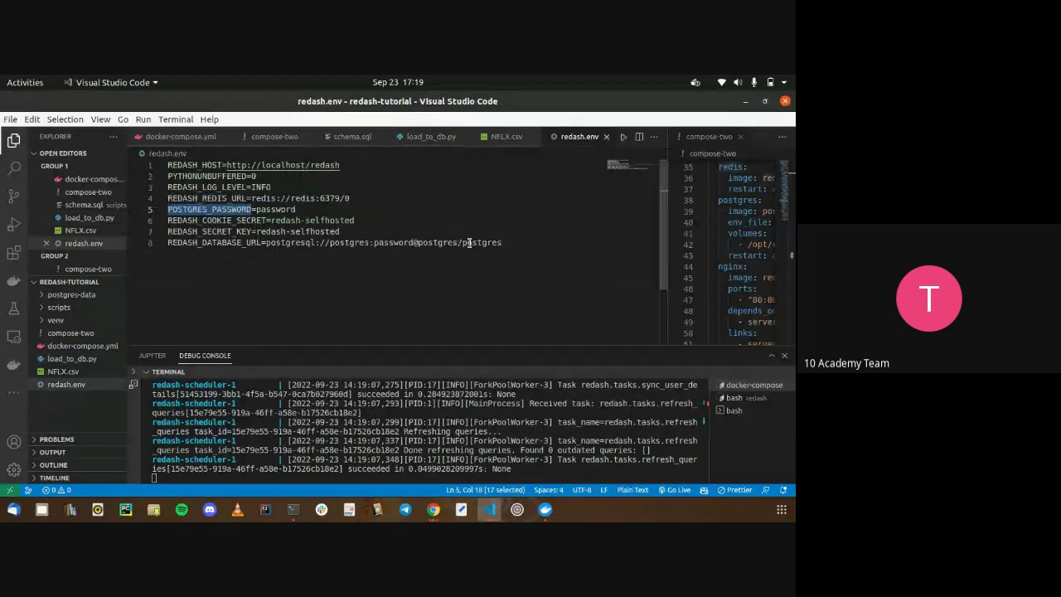
pyautogui.hotkey('alt', 'Tab')
pyautogui.click(346, 354)
pyautogui.write('postgres')
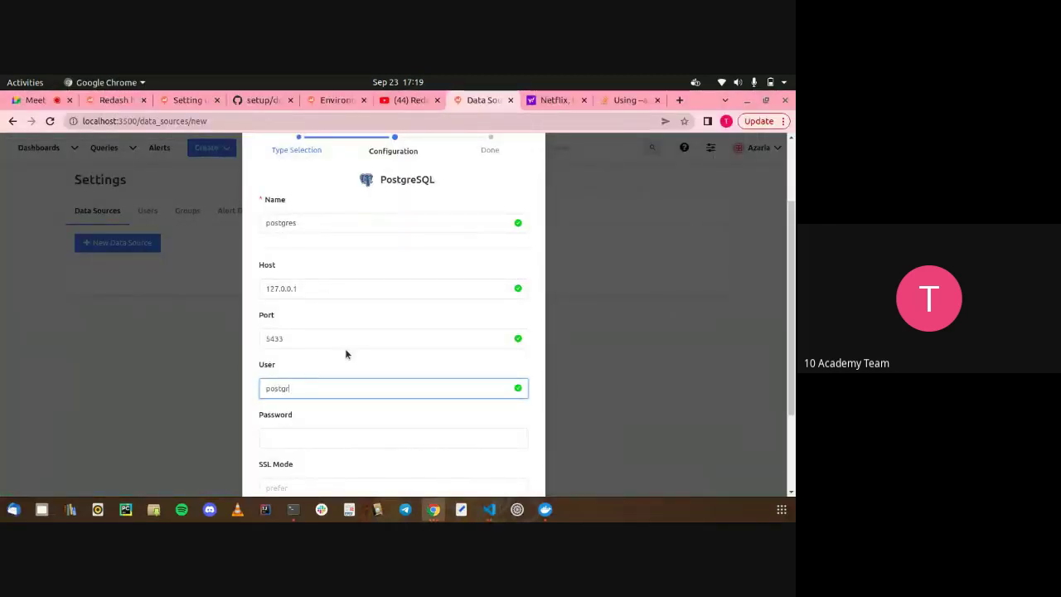
pyautogui.click(340, 437)
pyautogui.write('1234')
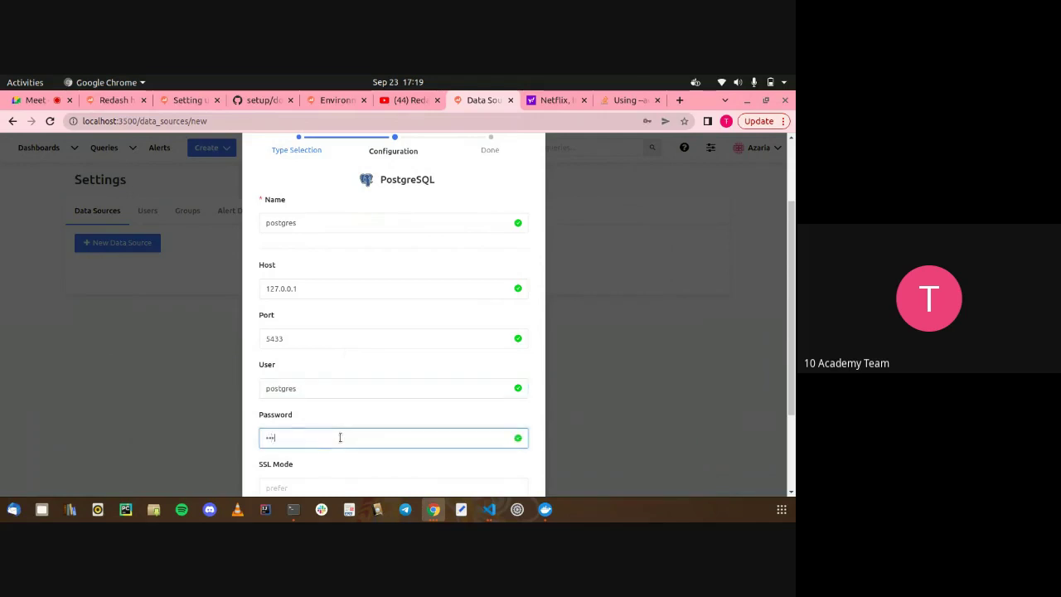
# Set the database name to postgres and create the data source
pyautogui.scroll(-3, 340, 437)
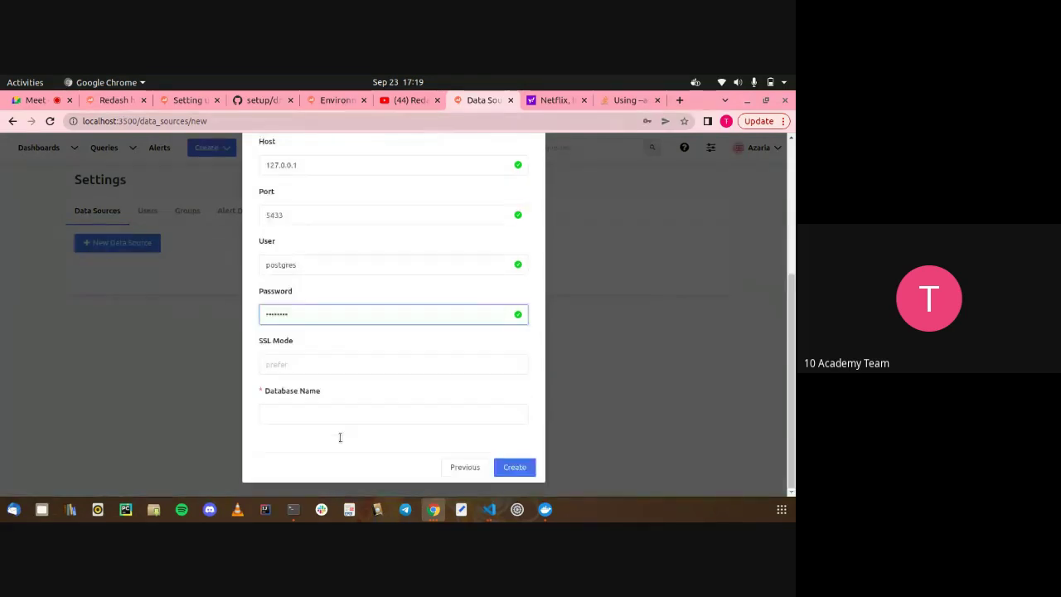
pyautogui.click(329, 423)
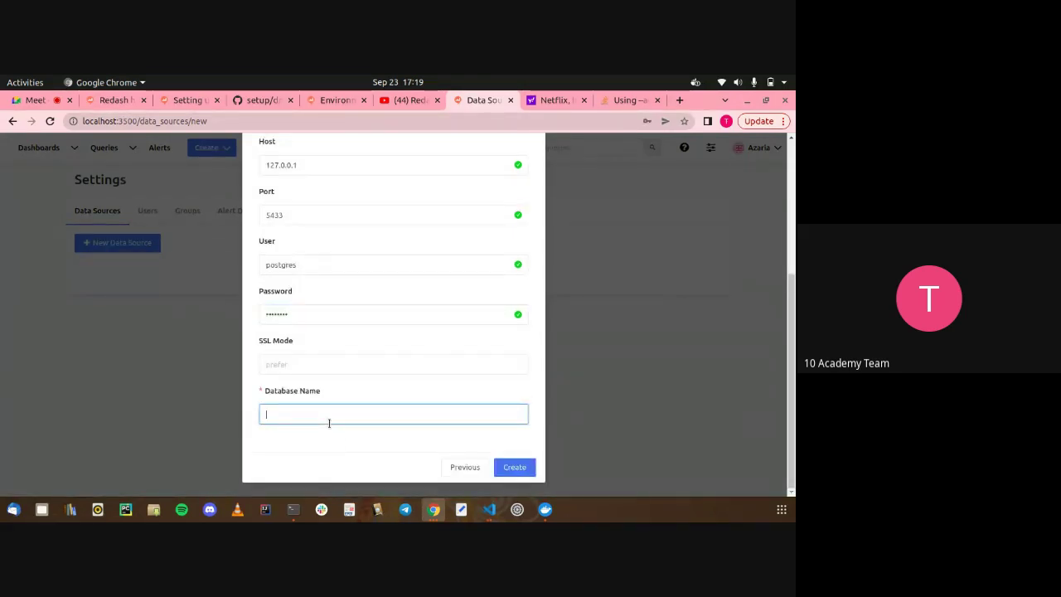
pyautogui.hotkey('alt', 'Tab')
pyautogui.hotkey('alt', 'Tab')
pyautogui.write('gr')
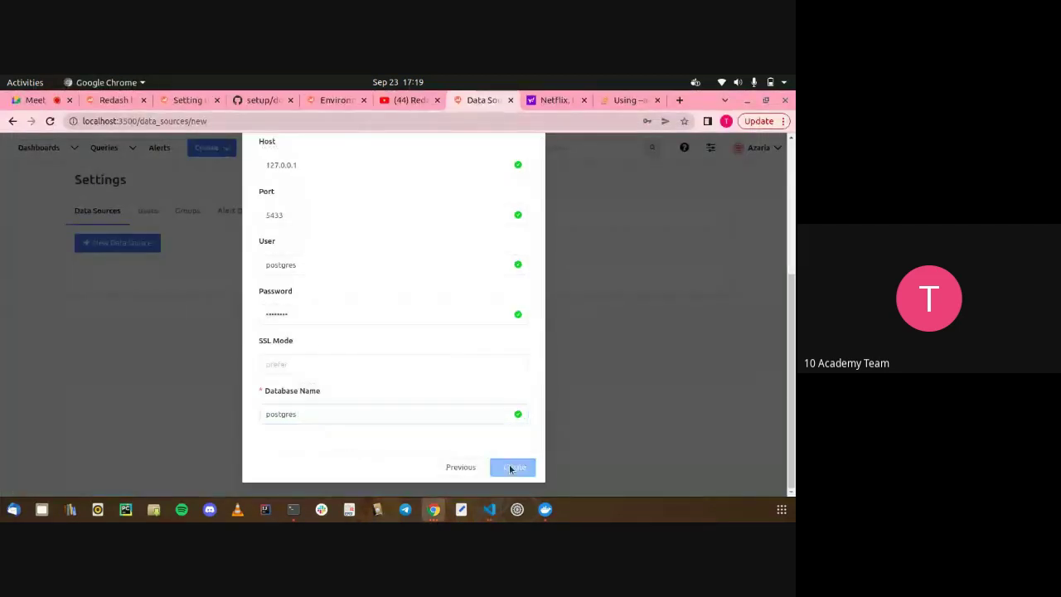
pyautogui.click(510, 466)
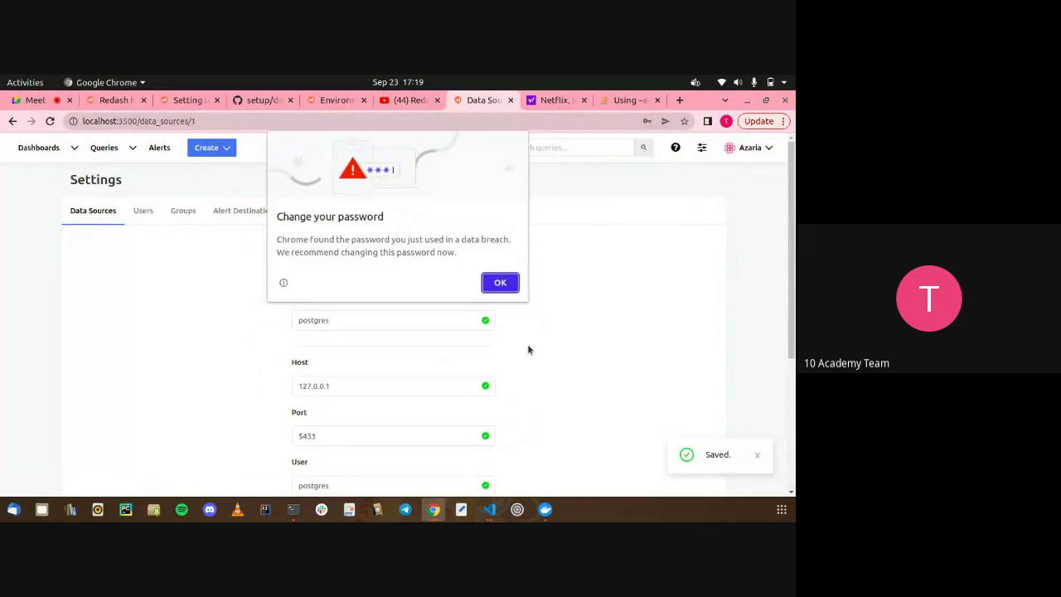
# Dismiss the browser's password prompts and test the saved postgres data source, which is refused on 127.0.0.1:5433
pyautogui.click(503, 282)
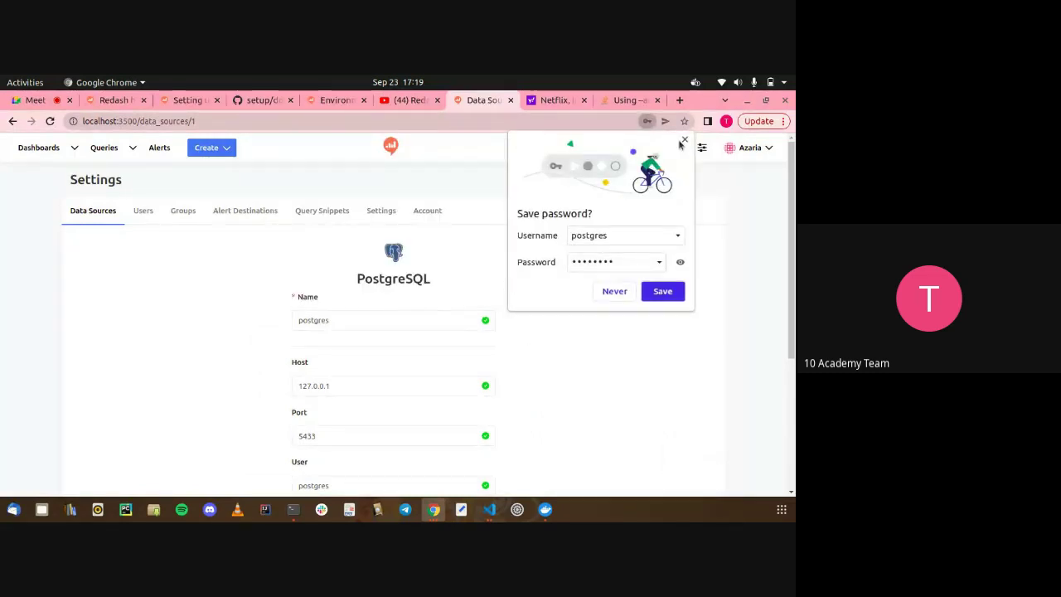
pyautogui.click(662, 291)
pyautogui.scroll(-3, 540, 431)
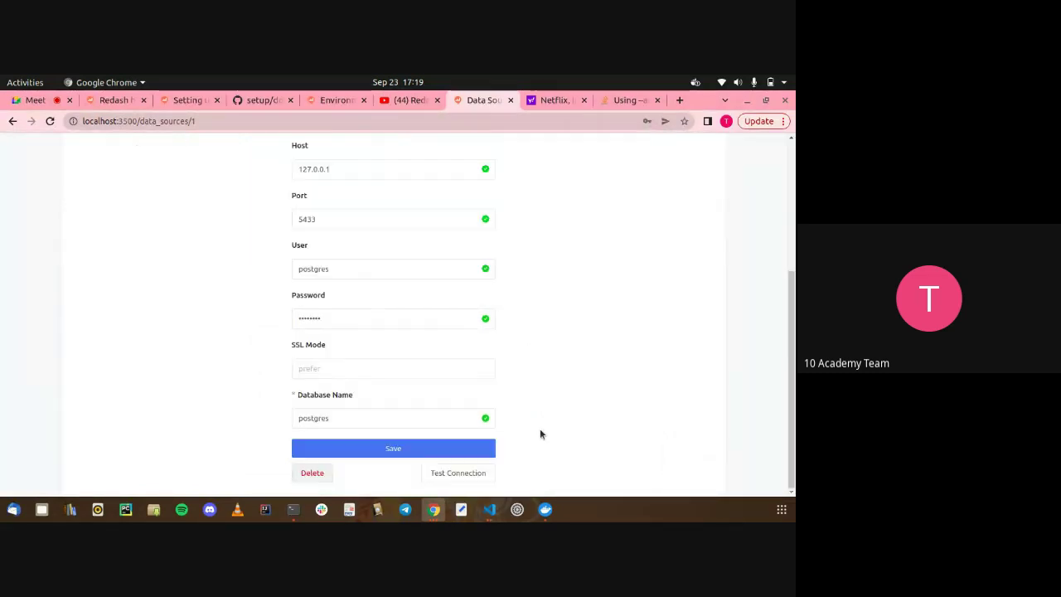
pyautogui.click(470, 474)
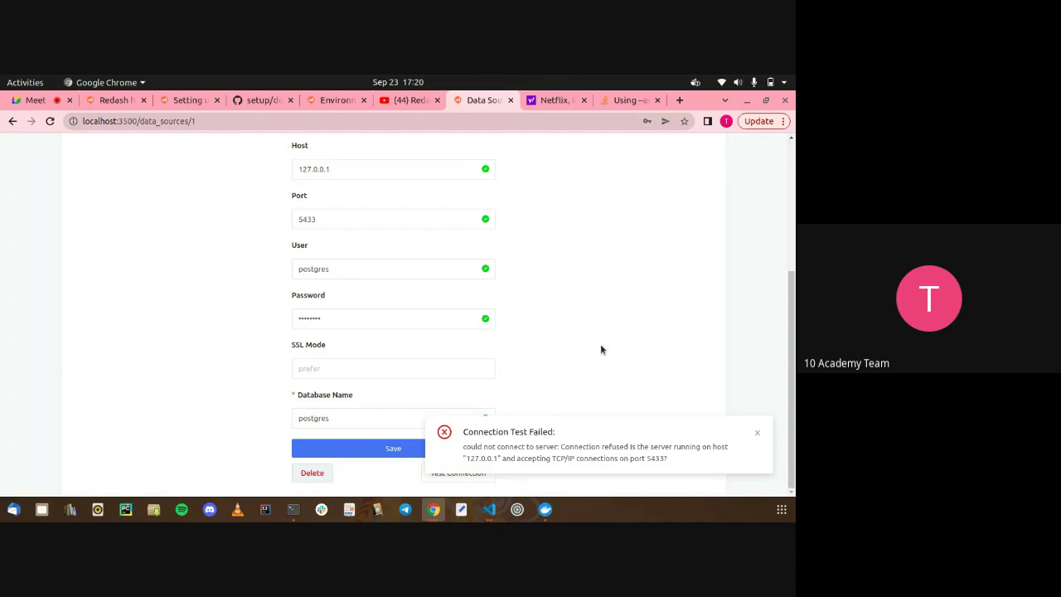
pyautogui.scroll(3, 600, 343)
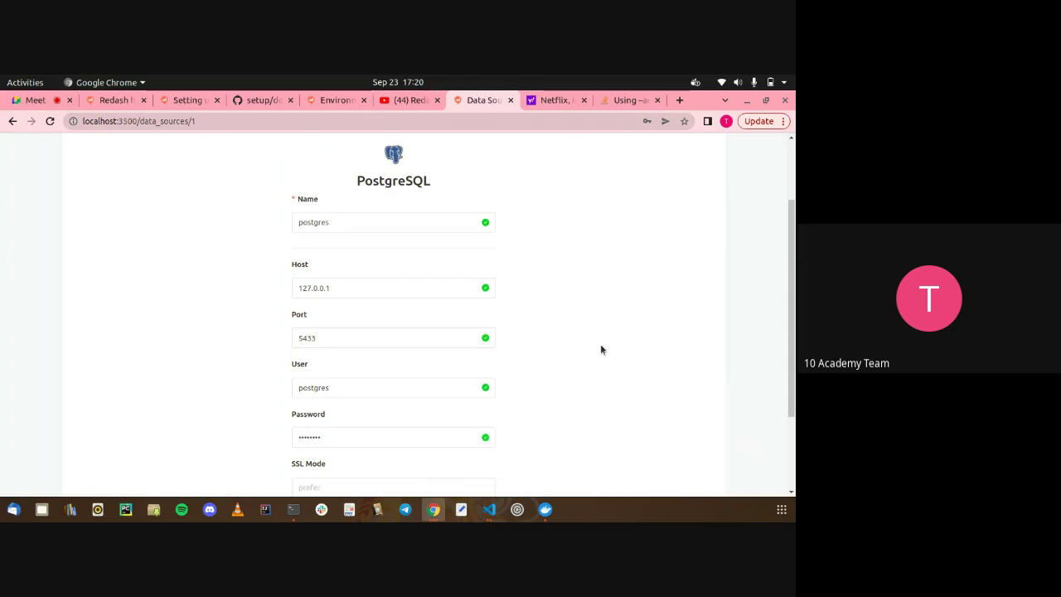
# Copy host.docker.internal from the extra_hosts entry in docker-compose.yml
pyautogui.click(489, 509)
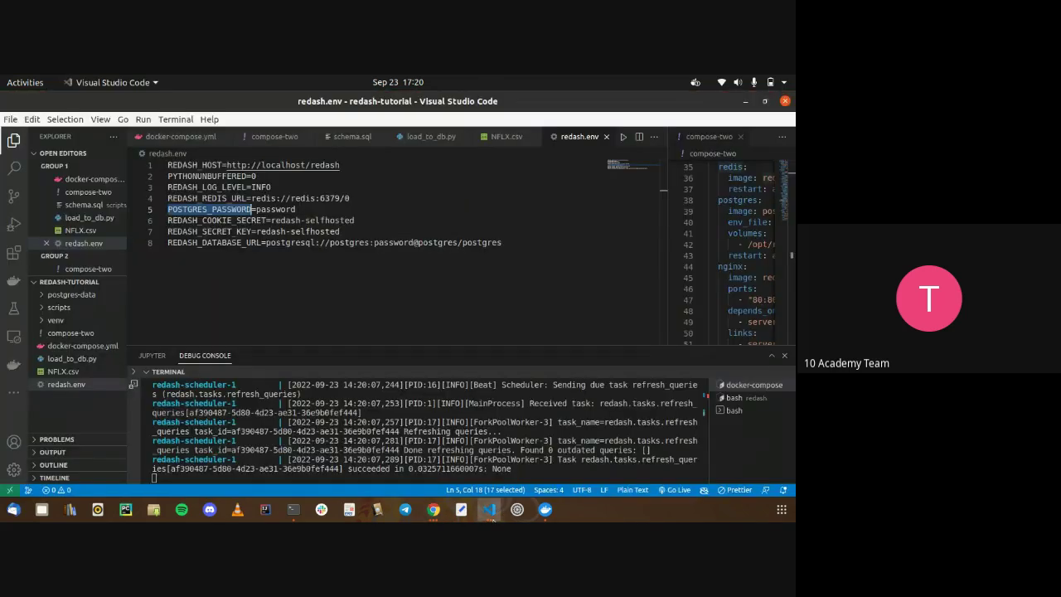
pyautogui.click(426, 136)
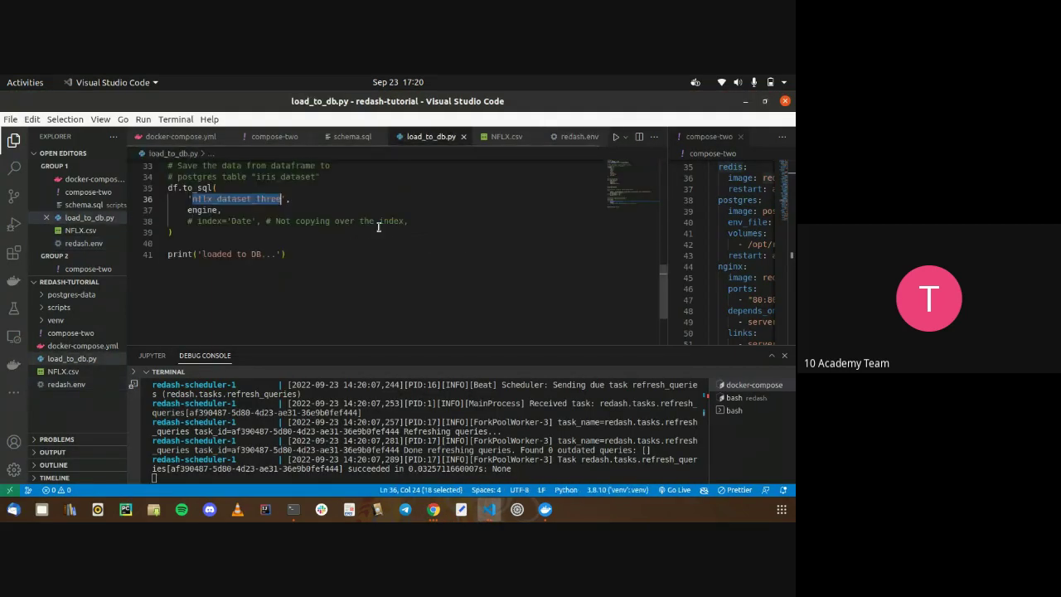
pyautogui.scroll(2, 379, 225)
pyautogui.click(182, 136)
pyautogui.scroll(-5, 260, 235)
pyautogui.scroll(-5, 258, 235)
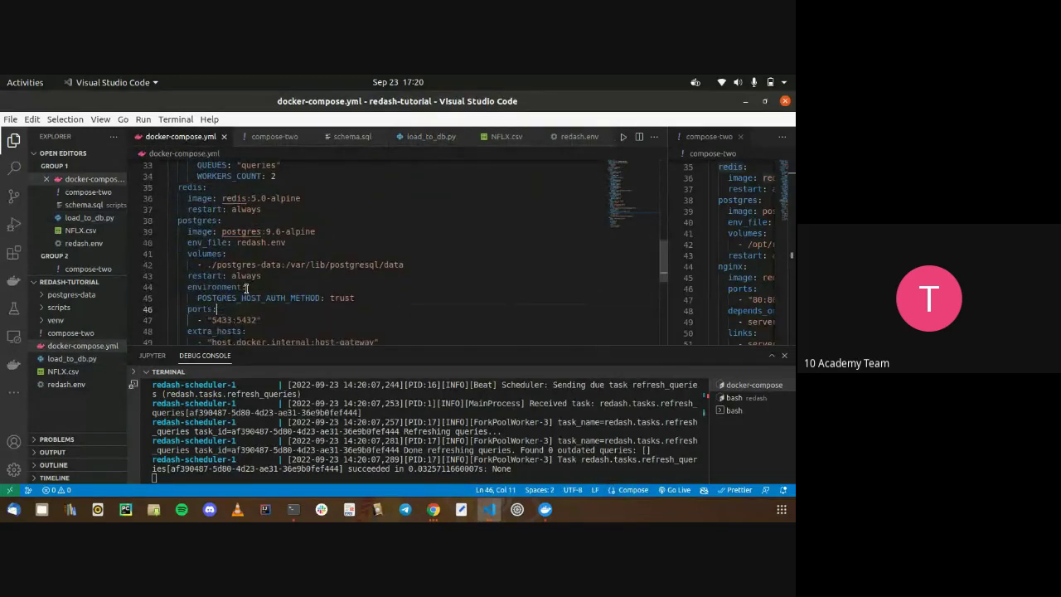
pyautogui.moveTo(211, 327); pyautogui.dragTo(304, 327)
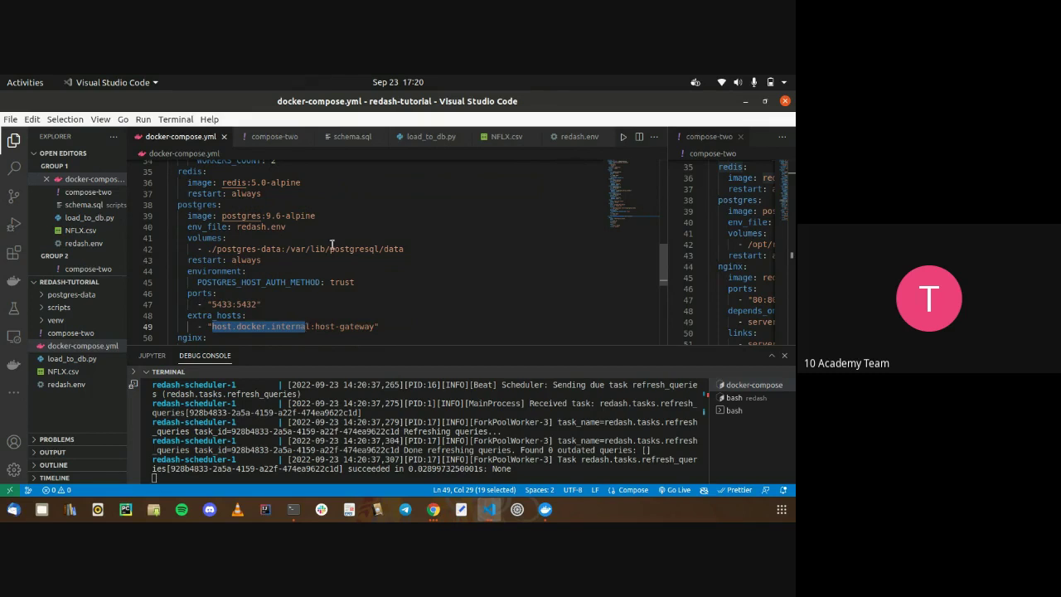
pyautogui.scroll(8, 331, 245)
pyautogui.scroll(-10, 332, 245)
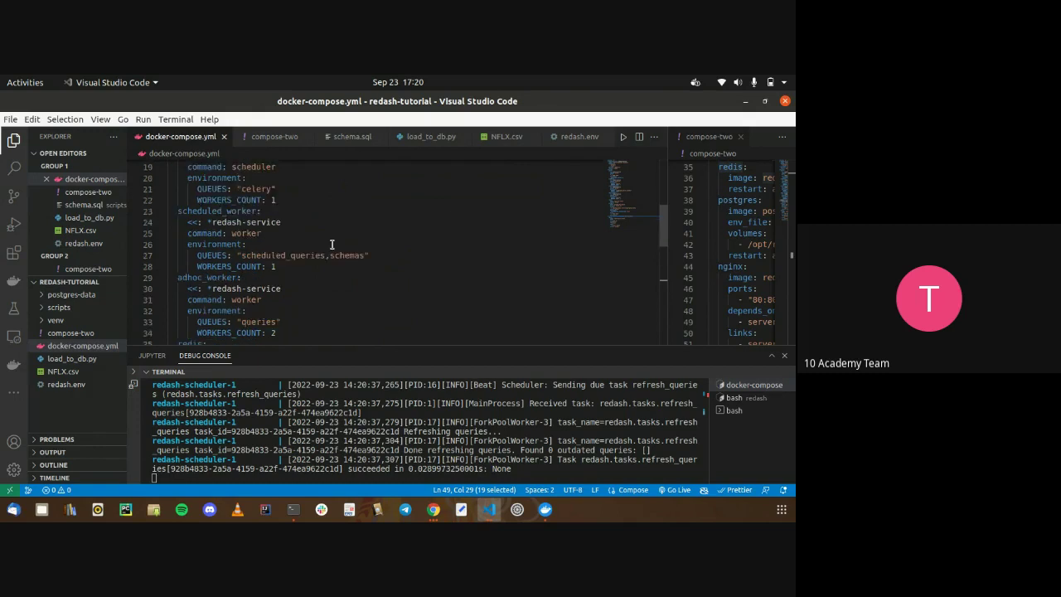
pyautogui.moveTo(212, 251); pyautogui.dragTo(309, 252)
pyautogui.hotkey('ctrl', 'c')
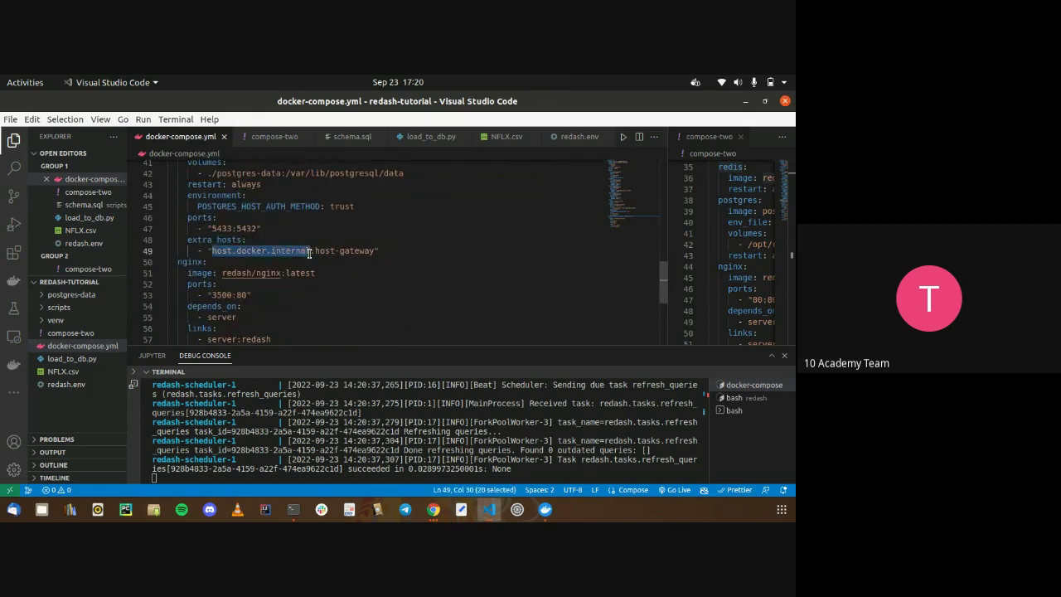
# Replace the Redash Host value 127.0.0.1 with host.docker.internal
pyautogui.hotkey('alt', 'Tab')
pyautogui.click(351, 284)
pyautogui.hotkey('ctrl', 'a')
pyautogui.press('BackSpace')
pyautogui.hotkey('ctrl', 'v')
pyautogui.click(539, 283)
# Save the postgres data source with host.docker.internal and rerun Test Connection until it reports Success
pyautogui.scroll(-1, 539, 283)
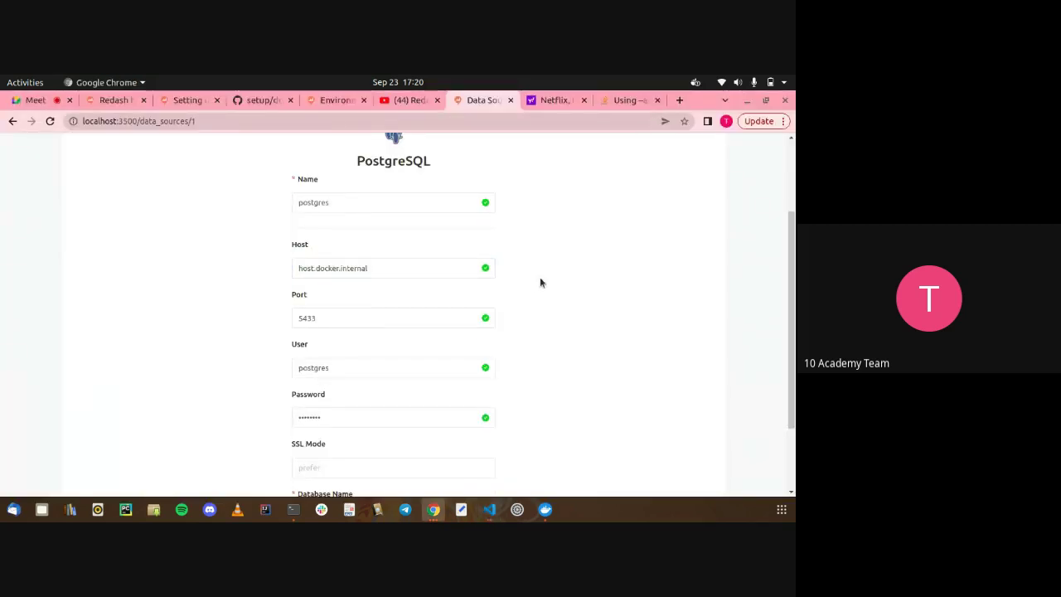
pyautogui.hotkey('alt', 'Tab')
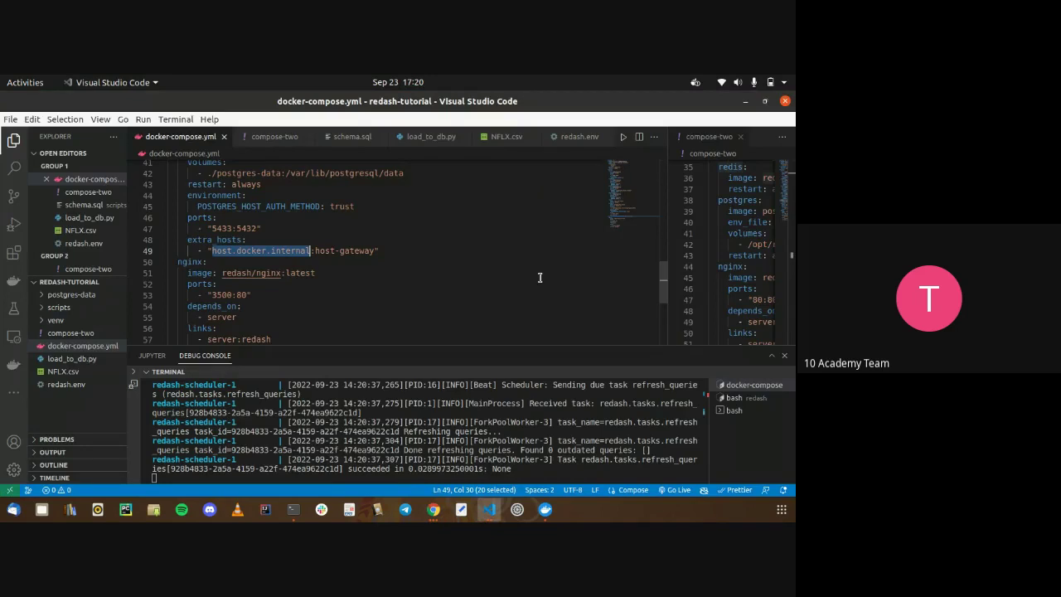
pyautogui.hotkey('alt', 'Tab')
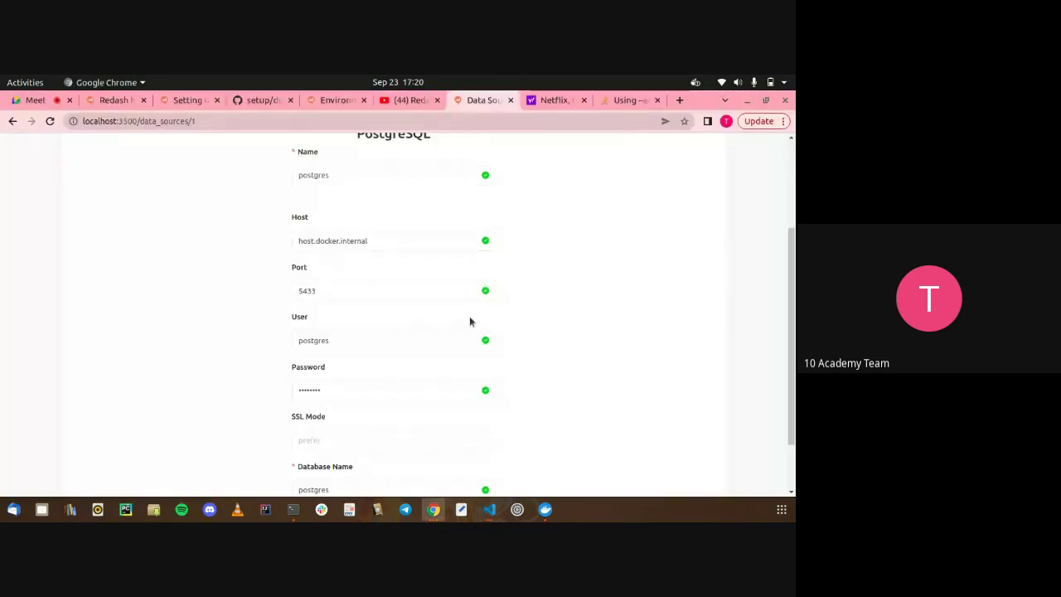
pyautogui.scroll(-2, 469, 316)
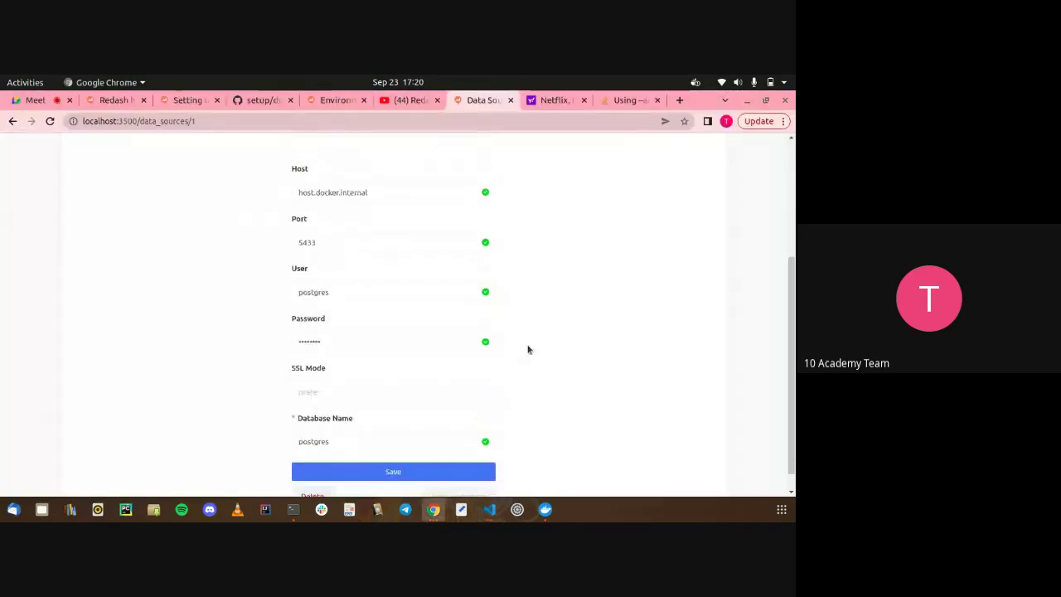
pyautogui.scroll(-1, 495, 464)
pyautogui.click(475, 452)
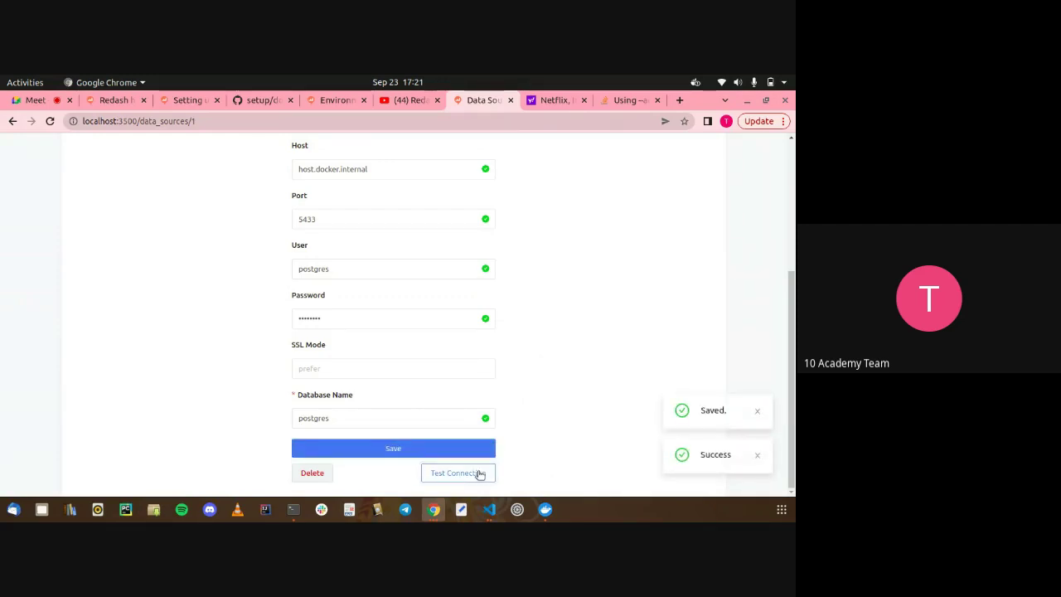
pyautogui.click(478, 473)
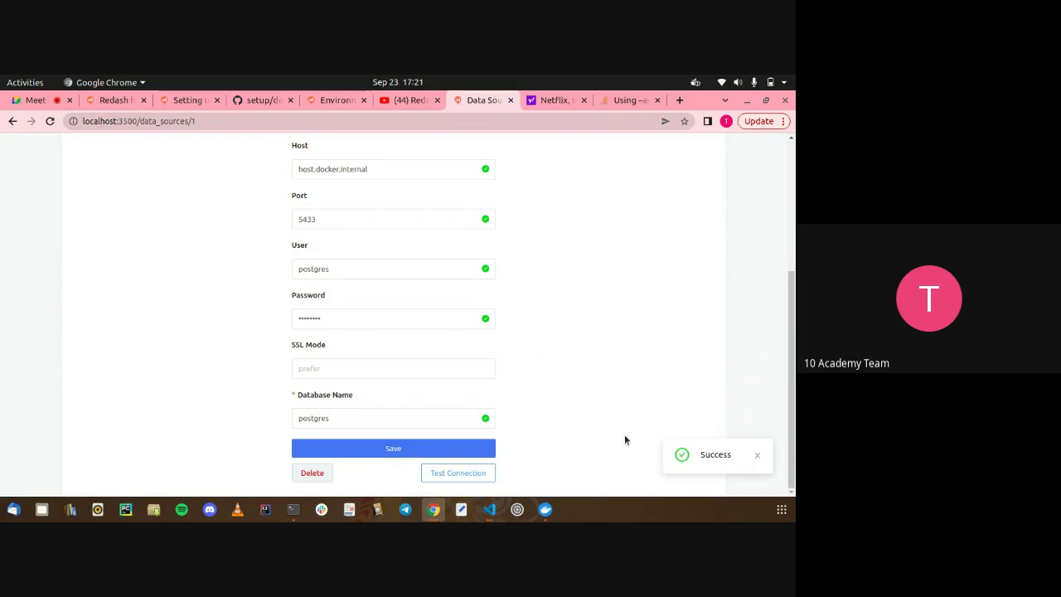
pyautogui.scroll(3, 624, 440)
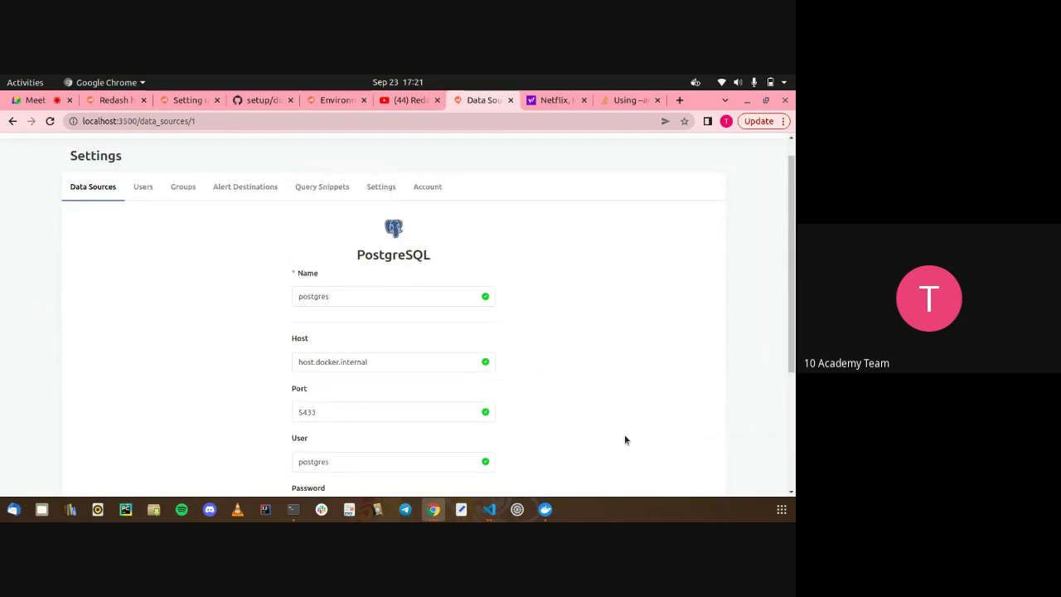
pyautogui.scroll(1, 625, 440)
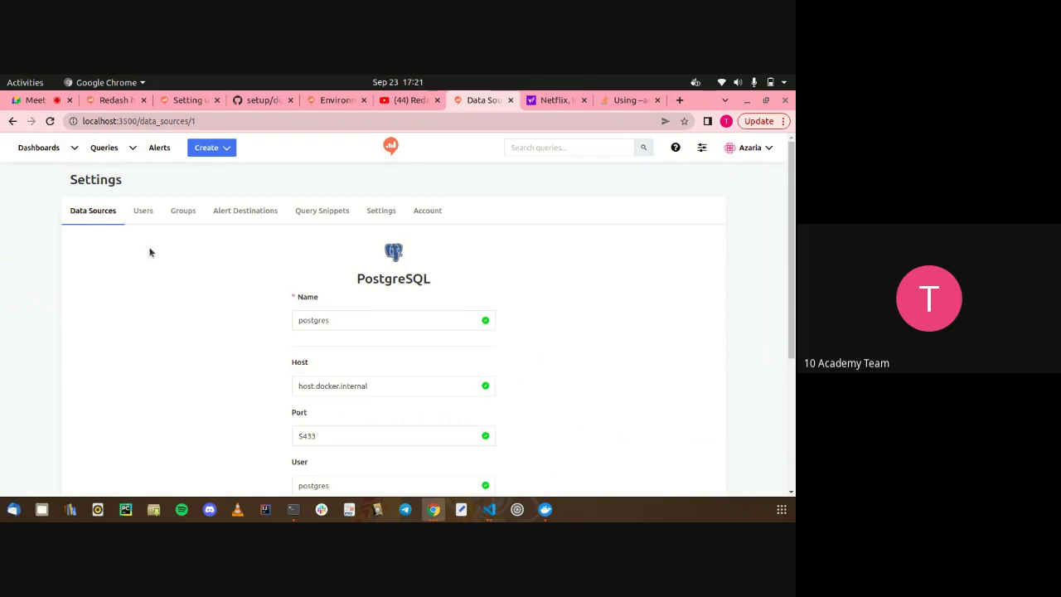
# Start a new query on the postgres data source via Create > Query, then switch to Google Meet
pyautogui.click(206, 149)
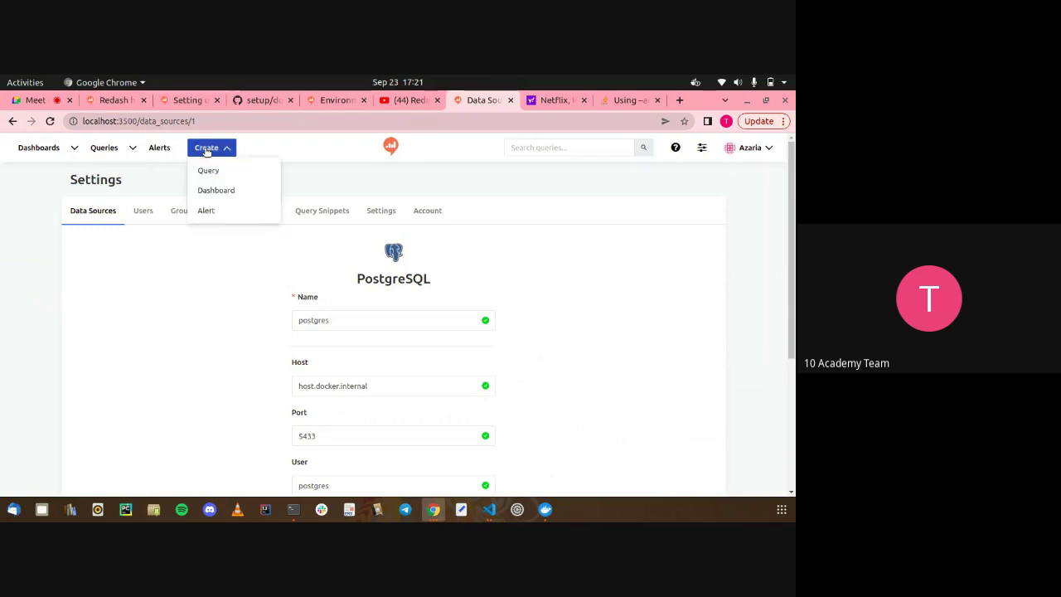
pyautogui.click(207, 168)
pyautogui.click(208, 147)
pyautogui.click(216, 175)
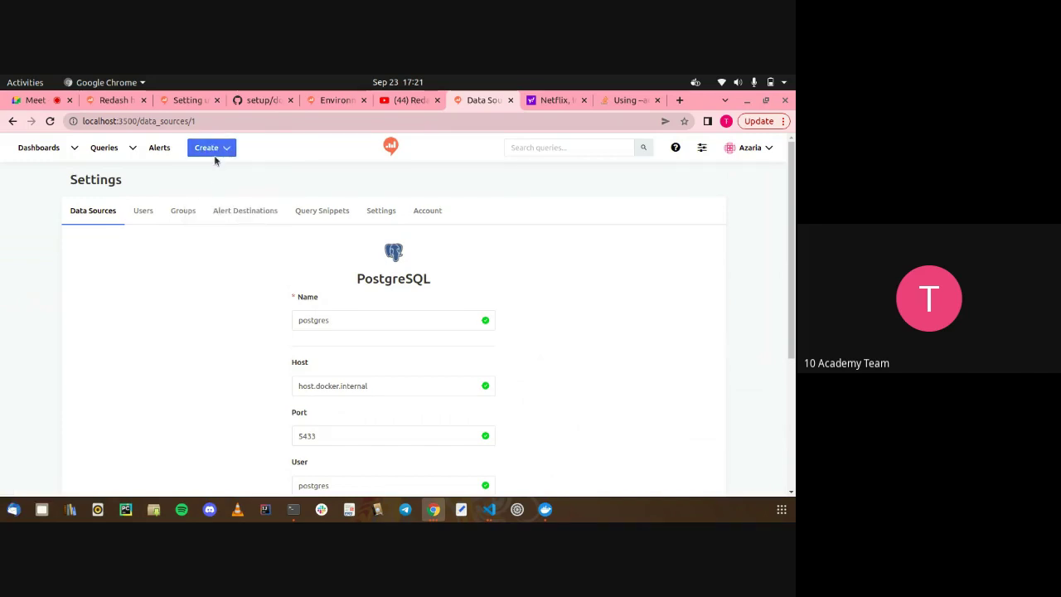
pyautogui.click(218, 148)
pyautogui.click(210, 172)
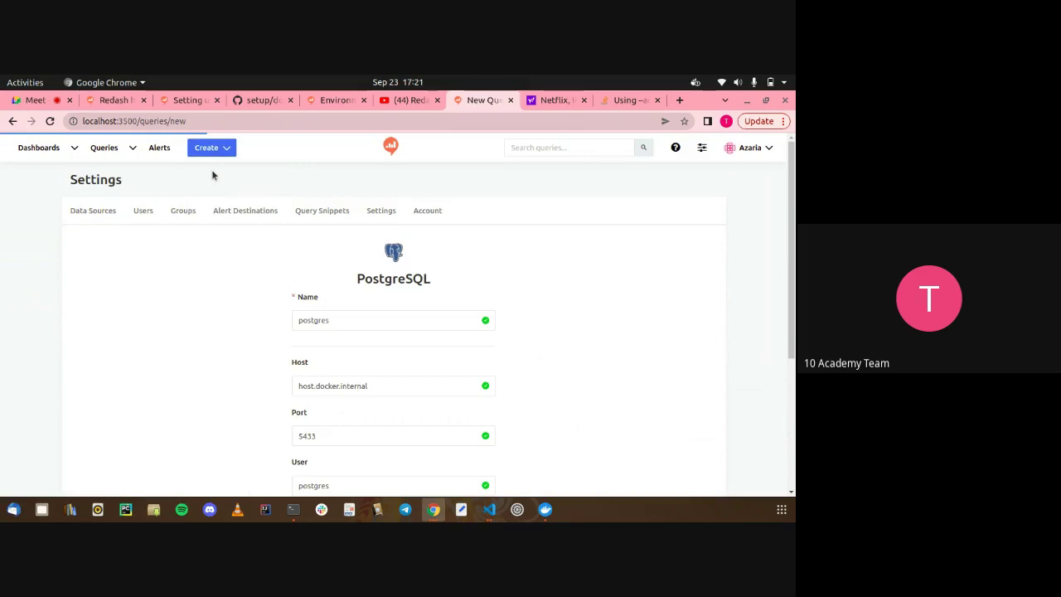
pyautogui.click(33, 99)
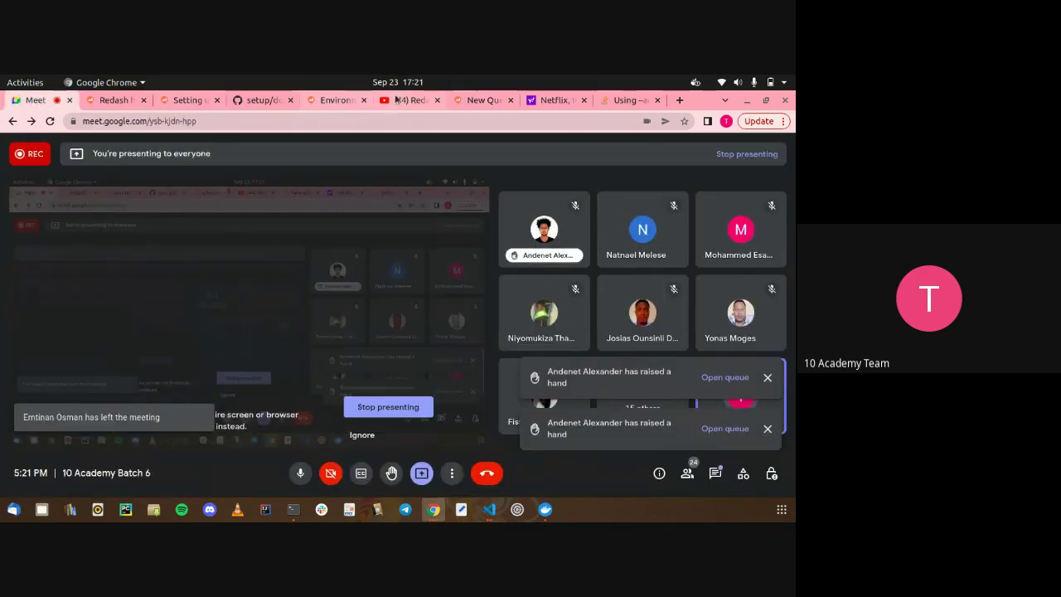
# Go from Google Meet back to the Redash New Query tab
pyautogui.click(464, 101)
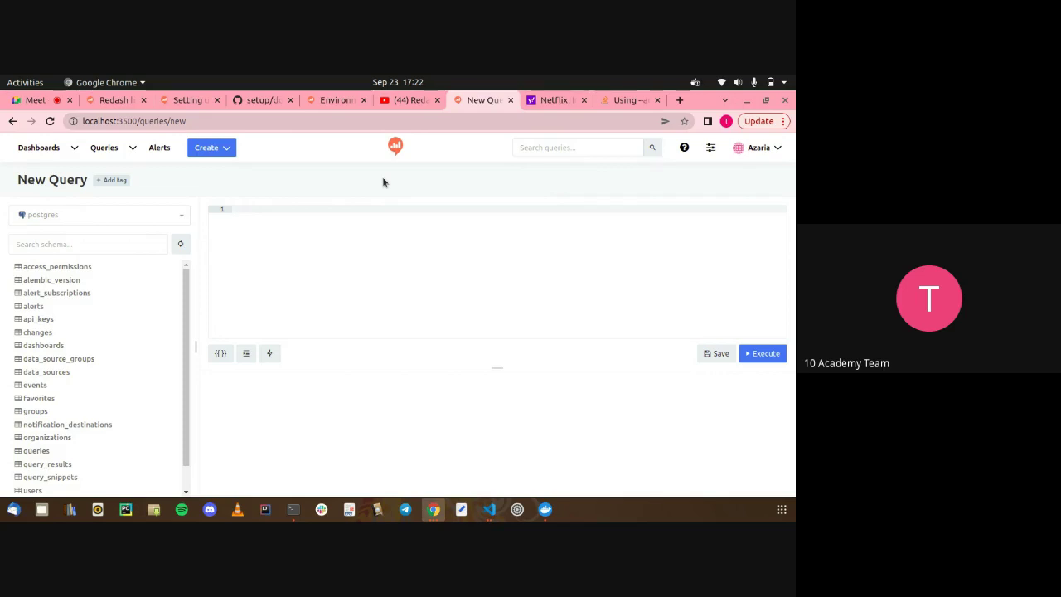
# Review docker-compose.yml's postgres 5433:5432 mapping, host.docker.internal extra host, and nginx's 3500:80 port
pyautogui.click(490, 509)
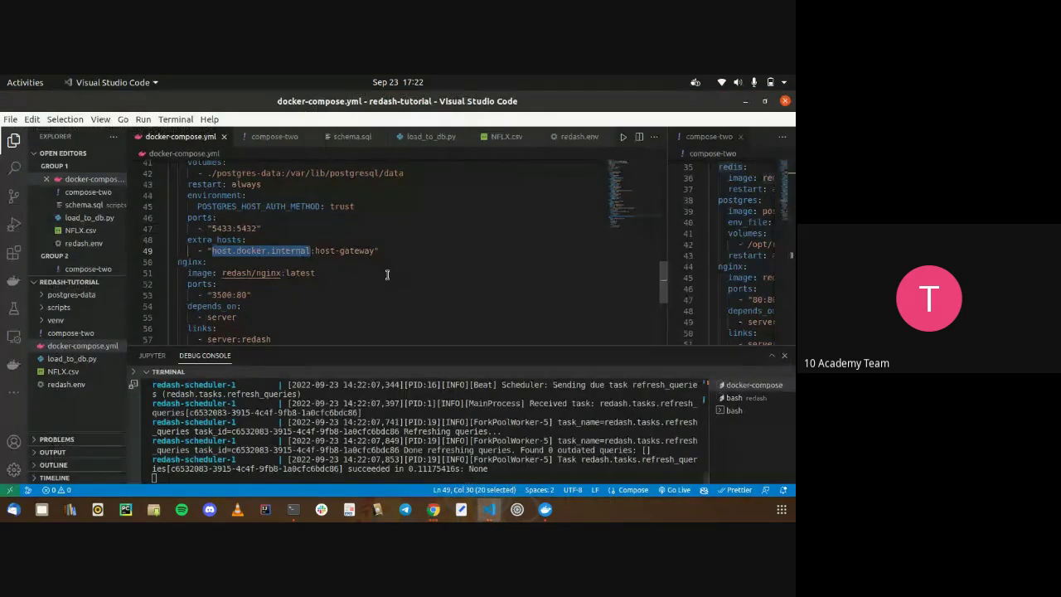
pyautogui.scroll(-3, 387, 275)
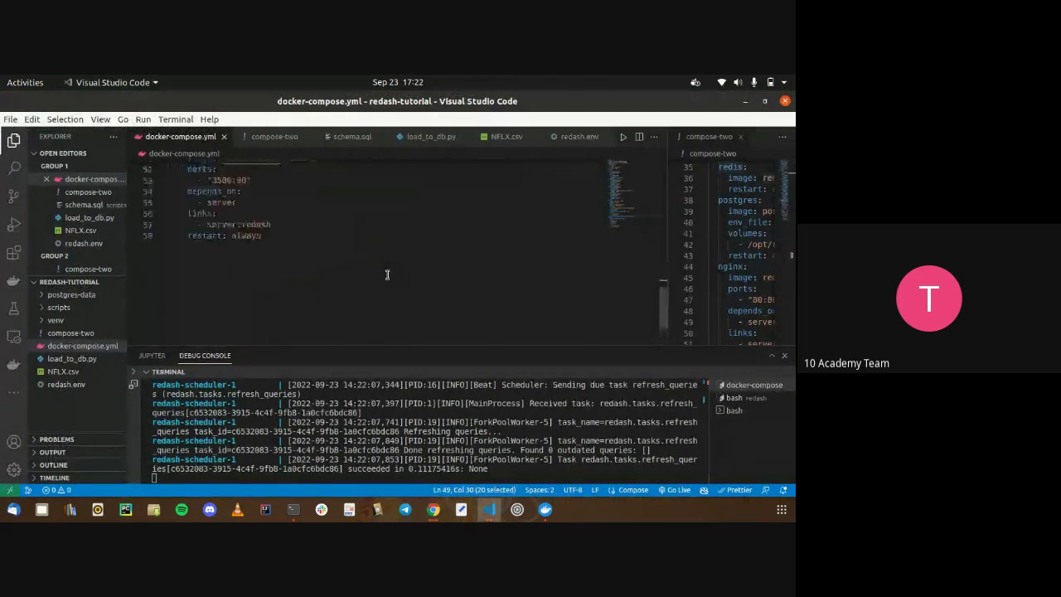
pyautogui.scroll(1, 387, 275)
pyautogui.moveTo(330, 283); pyautogui.dragTo(271, 282)
pyautogui.doubleClick(225, 237)
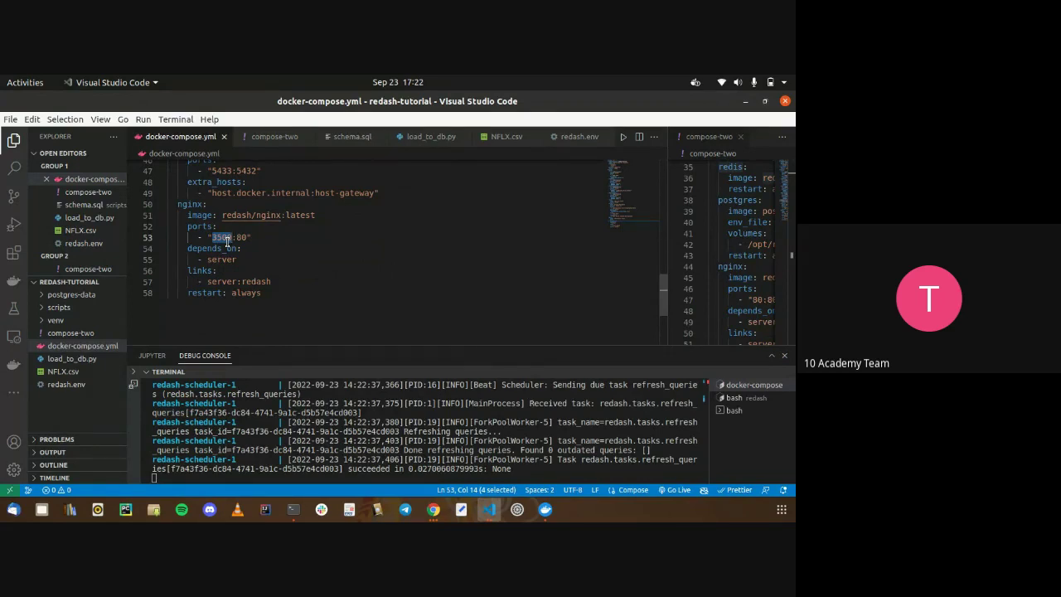
pyautogui.scroll(9, 225, 240)
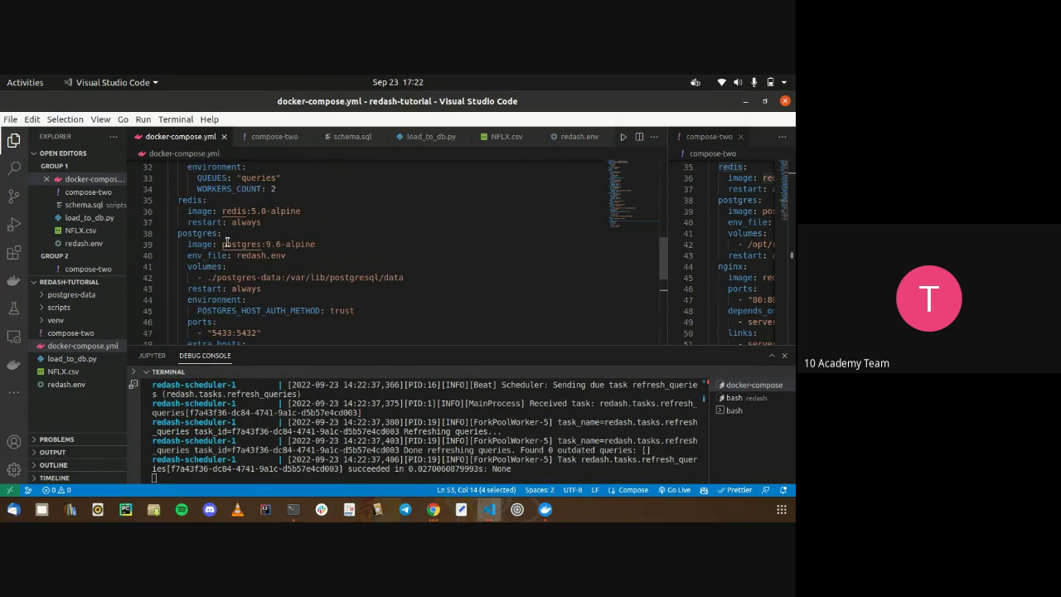
pyautogui.scroll(4, 225, 240)
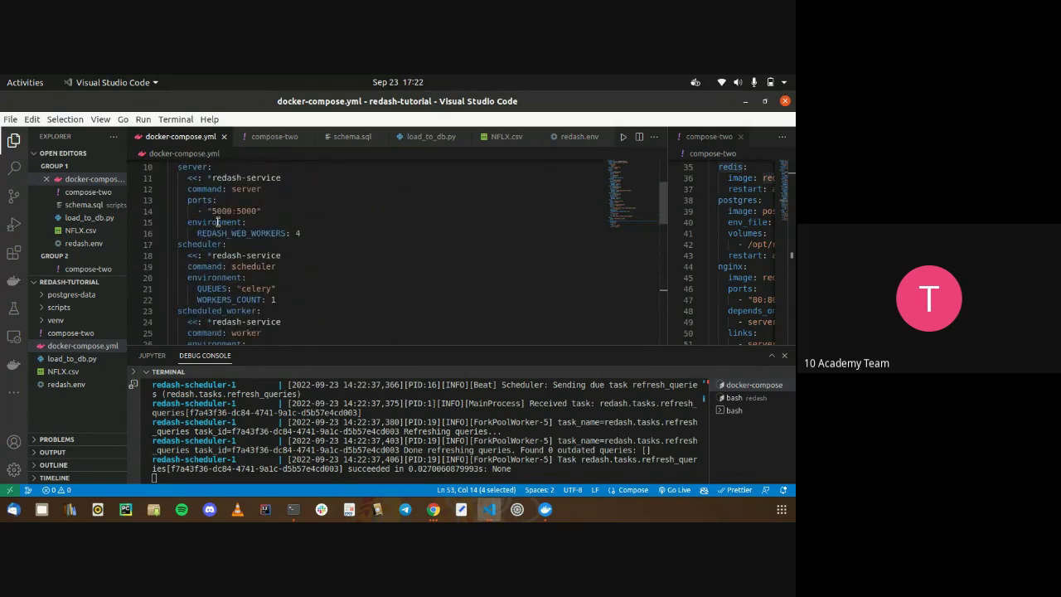
pyautogui.scroll(-6, 214, 220)
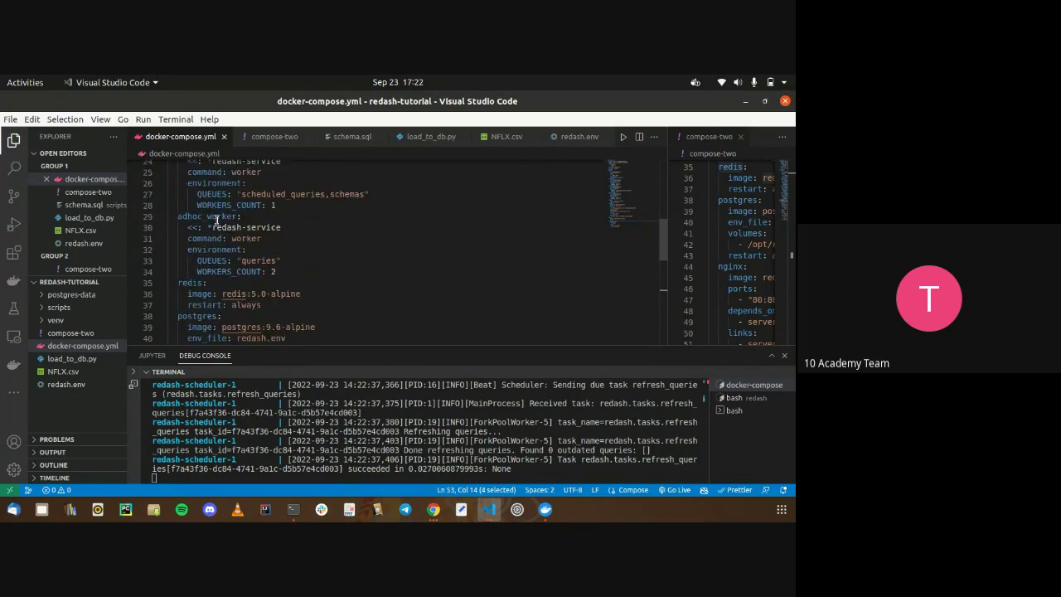
pyautogui.scroll(6, 216, 220)
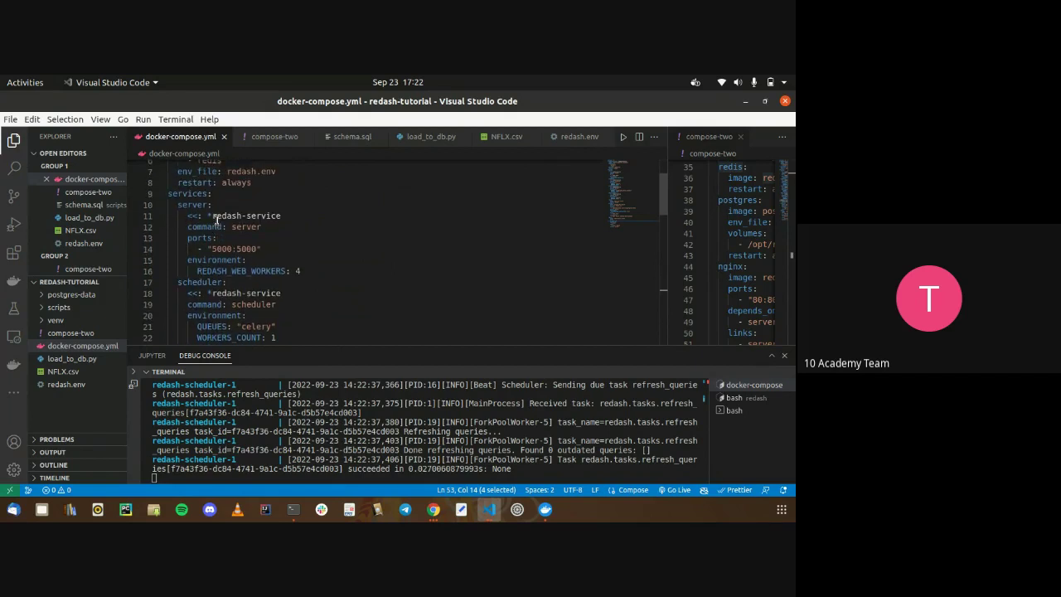
pyautogui.scroll(-8, 216, 219)
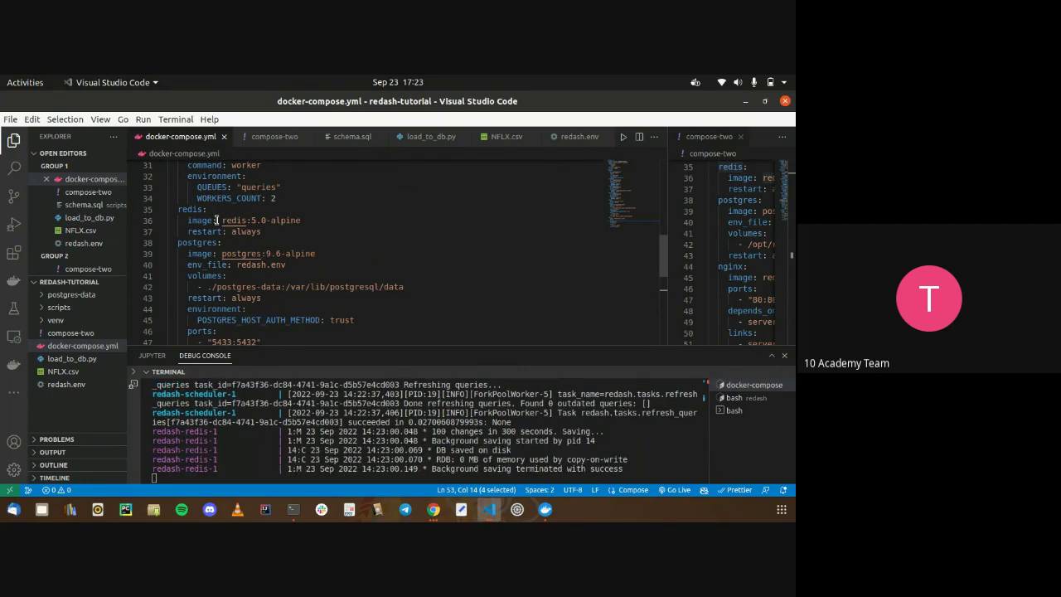
pyautogui.scroll(-3, 217, 220)
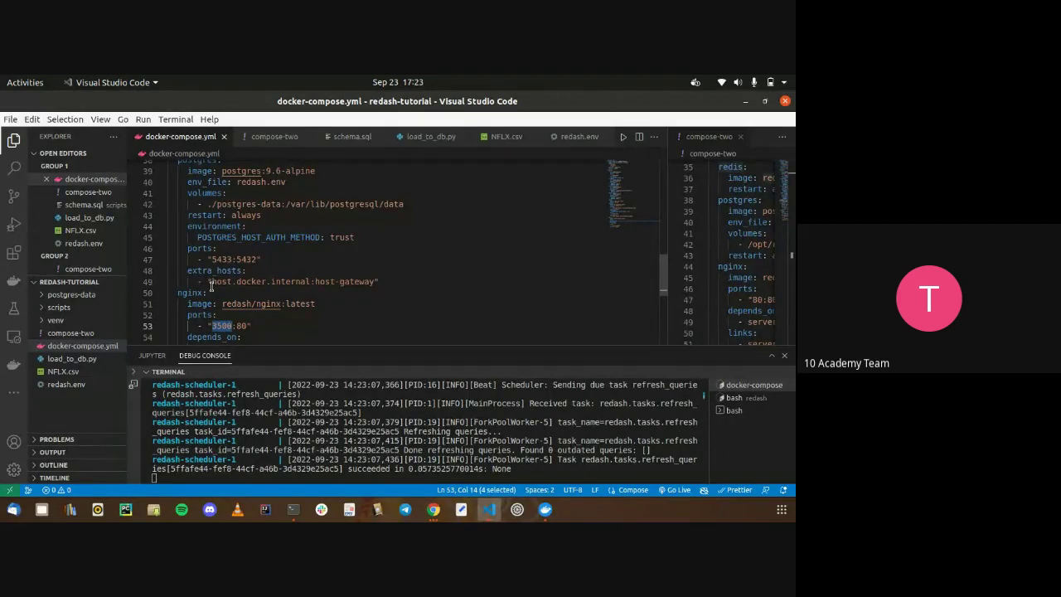
pyautogui.hotkey('alt', 'Tab')
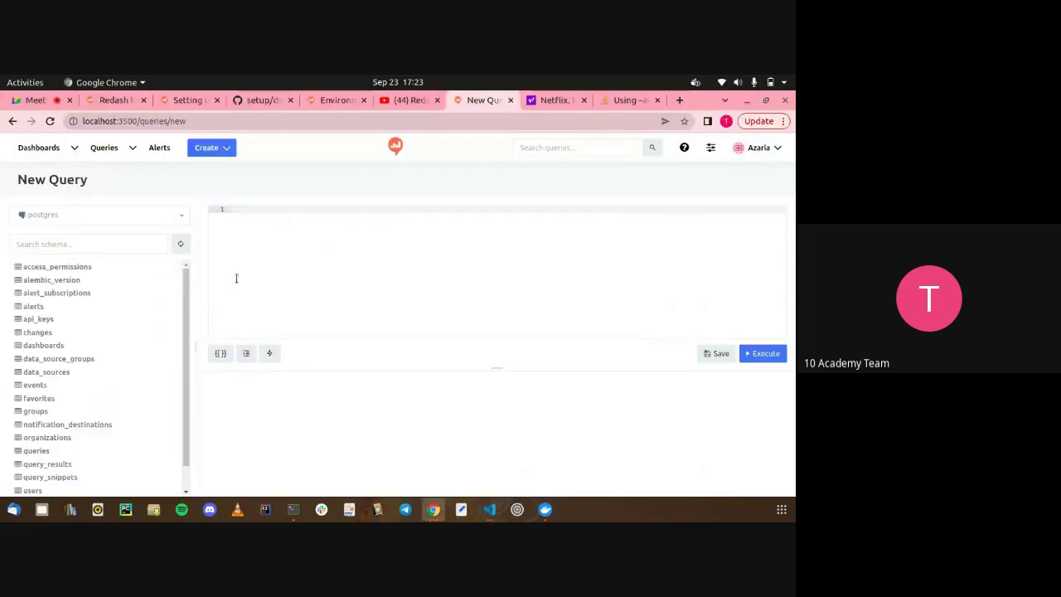
# Refresh the postgres schema list and expand the queries table's columns
pyautogui.scroll(-1, 109, 324)
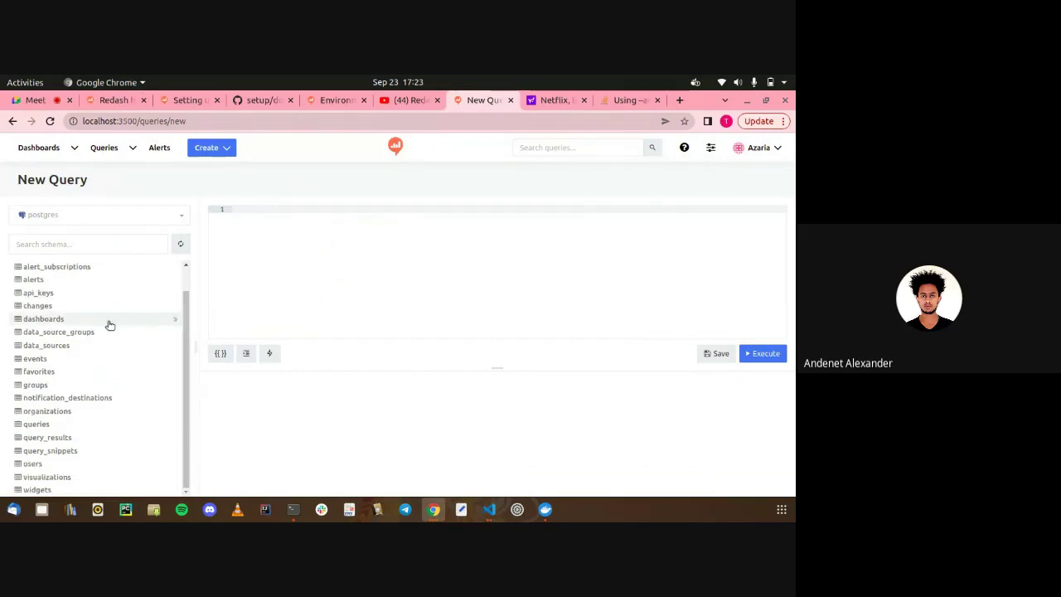
pyautogui.scroll(1, 108, 324)
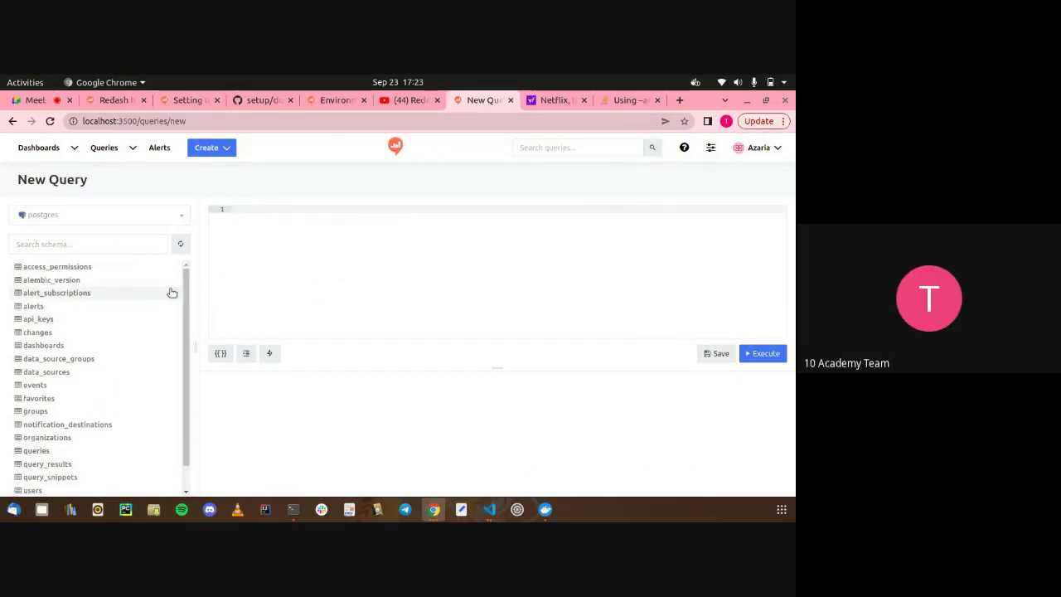
pyautogui.scroll(-1, 107, 334)
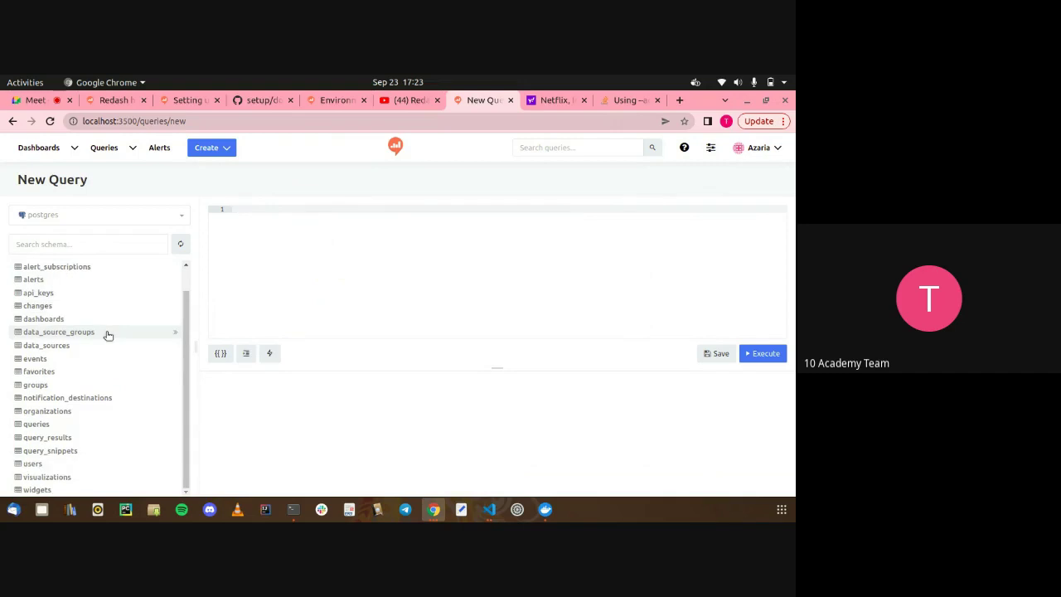
pyautogui.scroll(1, 116, 324)
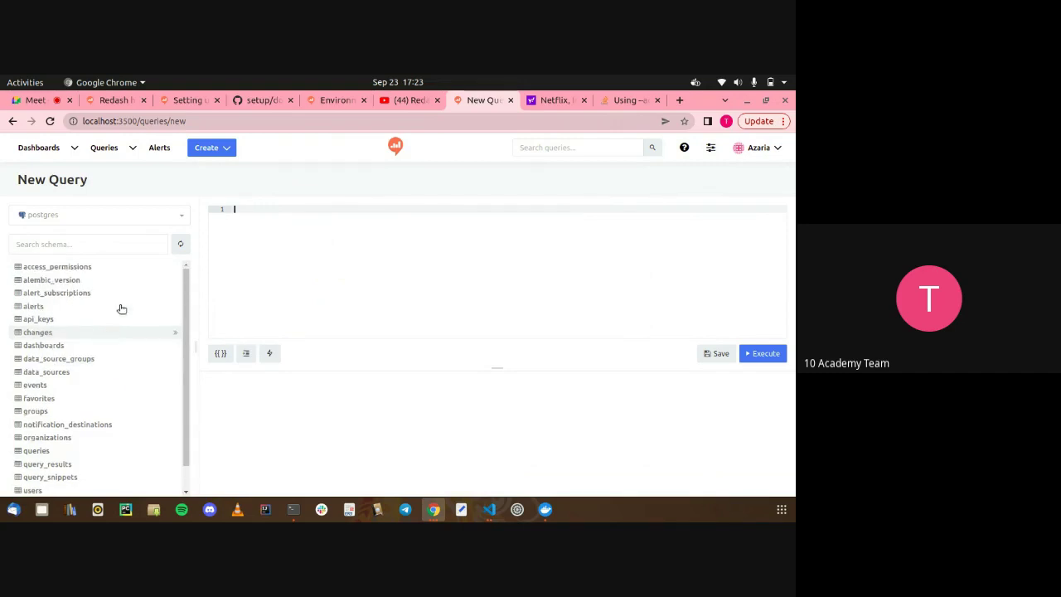
pyautogui.click(183, 247)
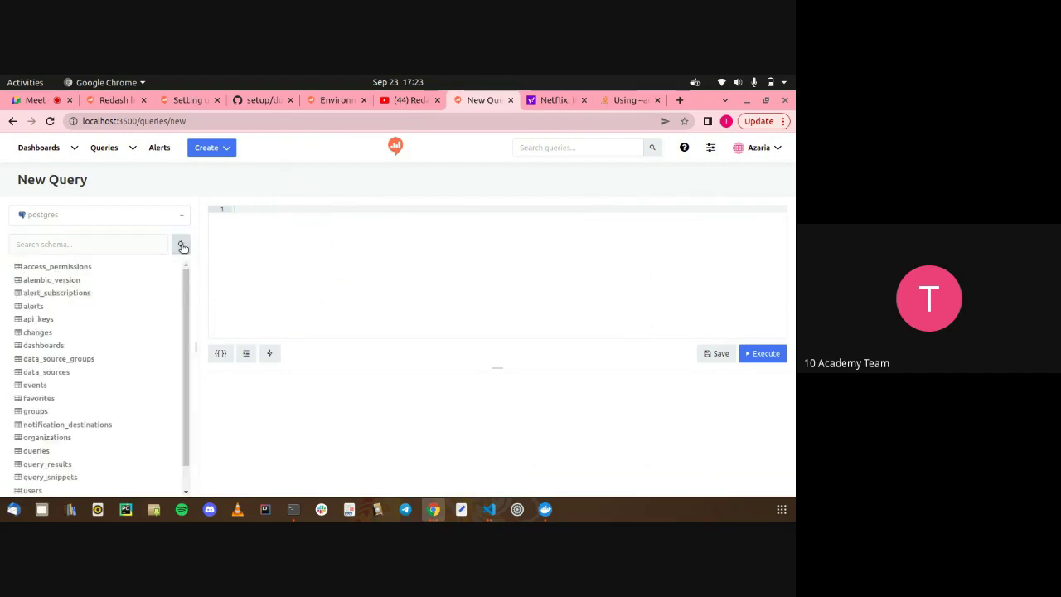
pyautogui.scroll(-1, 131, 357)
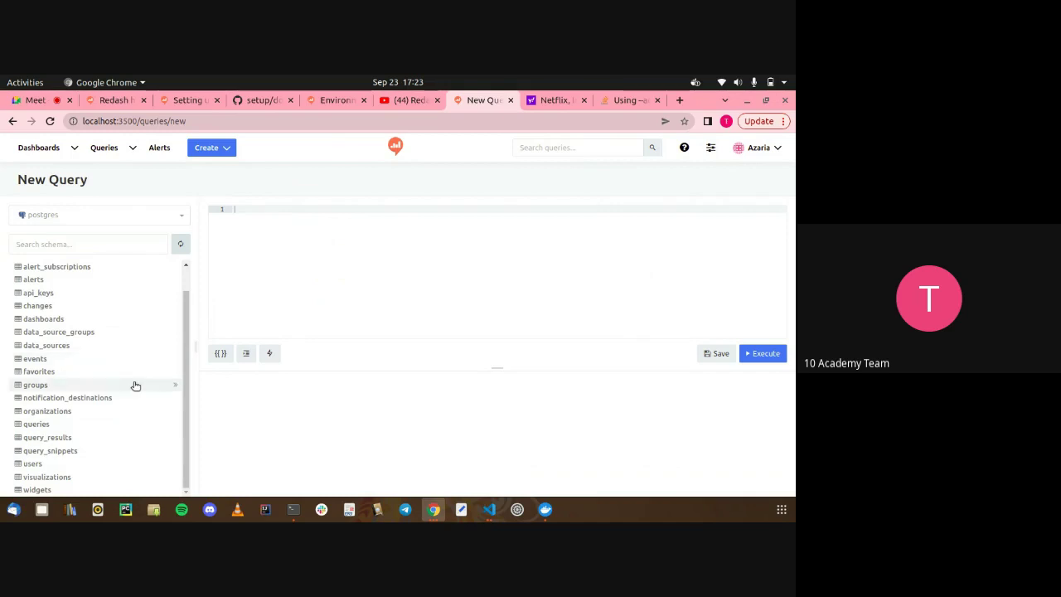
pyautogui.scroll(1, 136, 384)
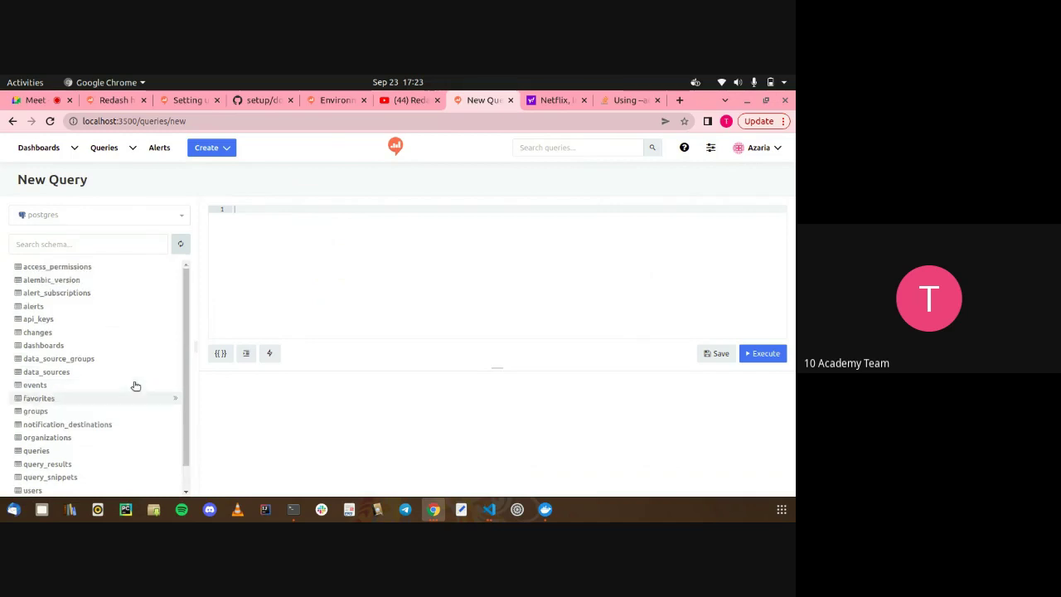
pyautogui.click(67, 455)
pyautogui.scroll(-8, 66, 455)
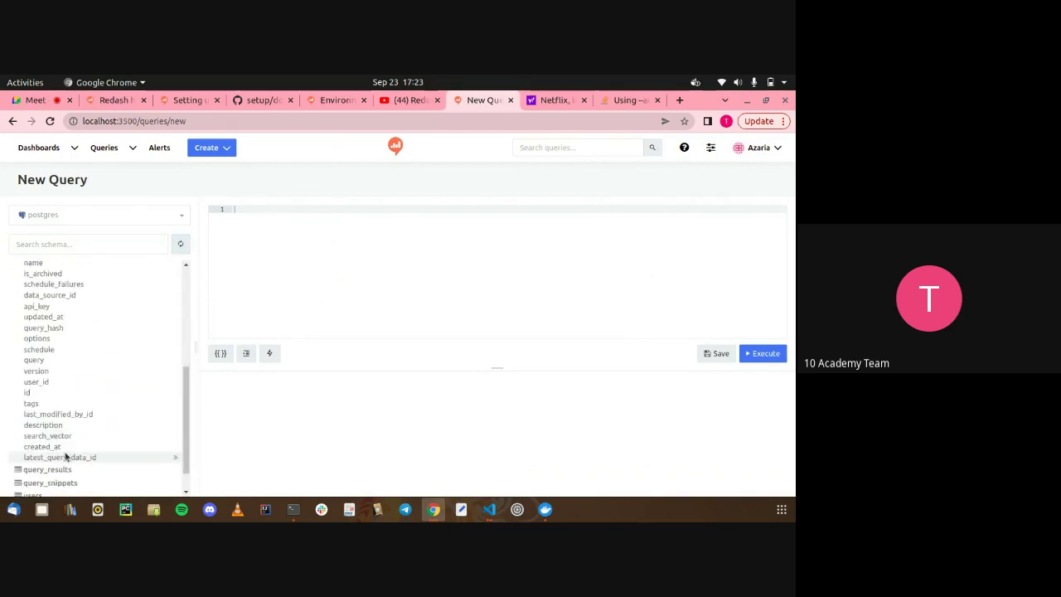
pyautogui.scroll(8, 72, 423)
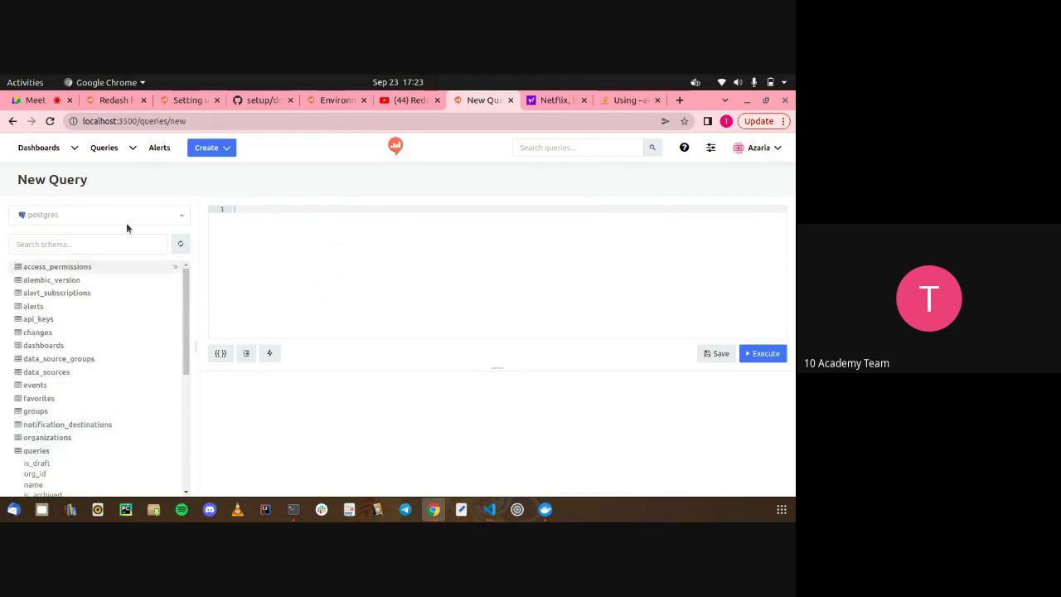
# Start a fresh query from home, inspect data_sources and data_source_groups columns, and open the data source list
pyautogui.click(112, 148)
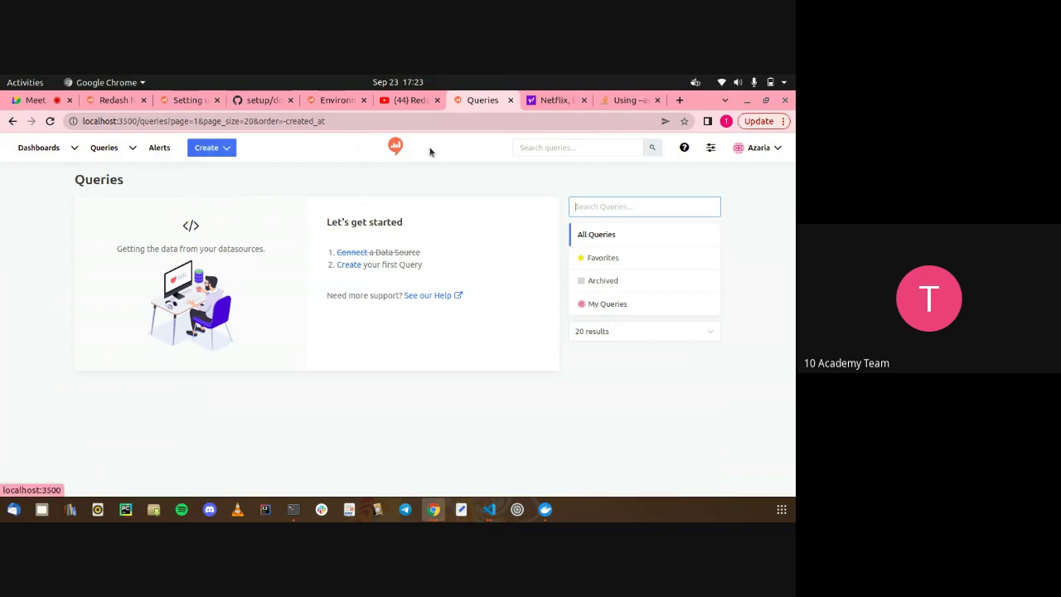
pyautogui.click(398, 147)
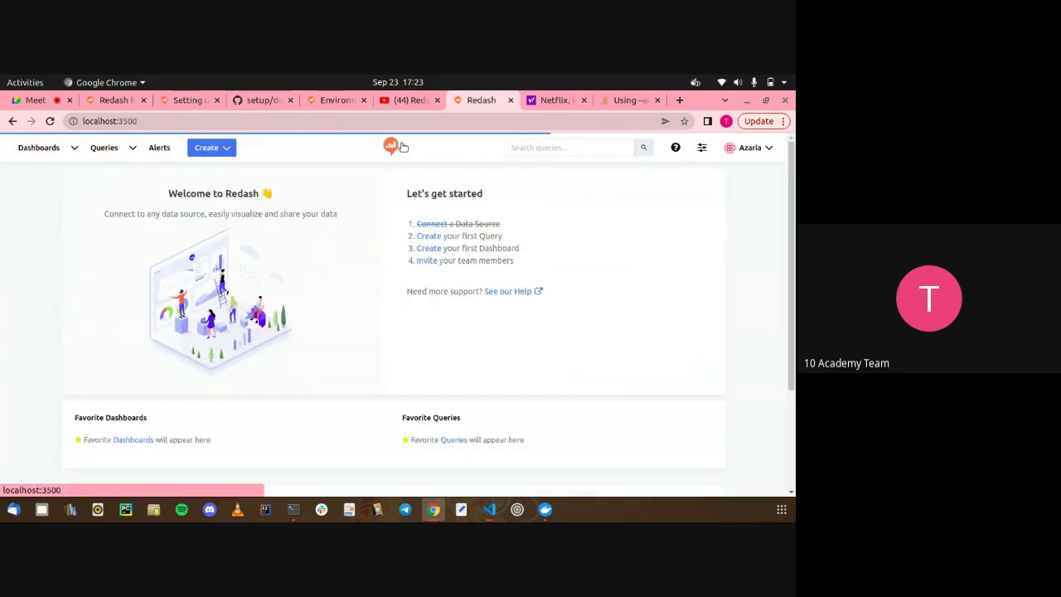
pyautogui.click(430, 236)
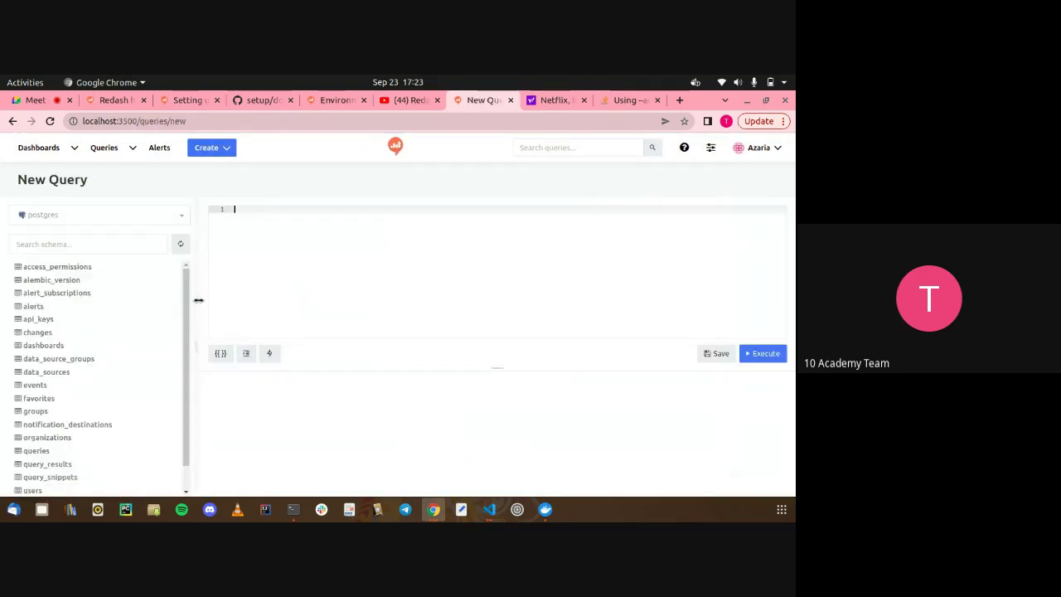
pyautogui.scroll(-1, 164, 346)
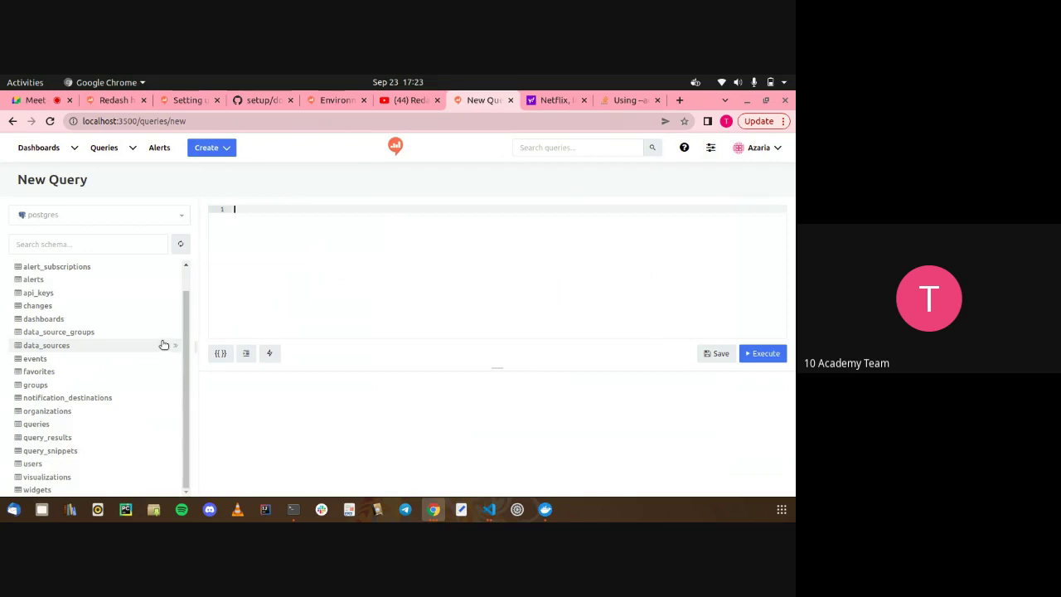
pyautogui.click(89, 346)
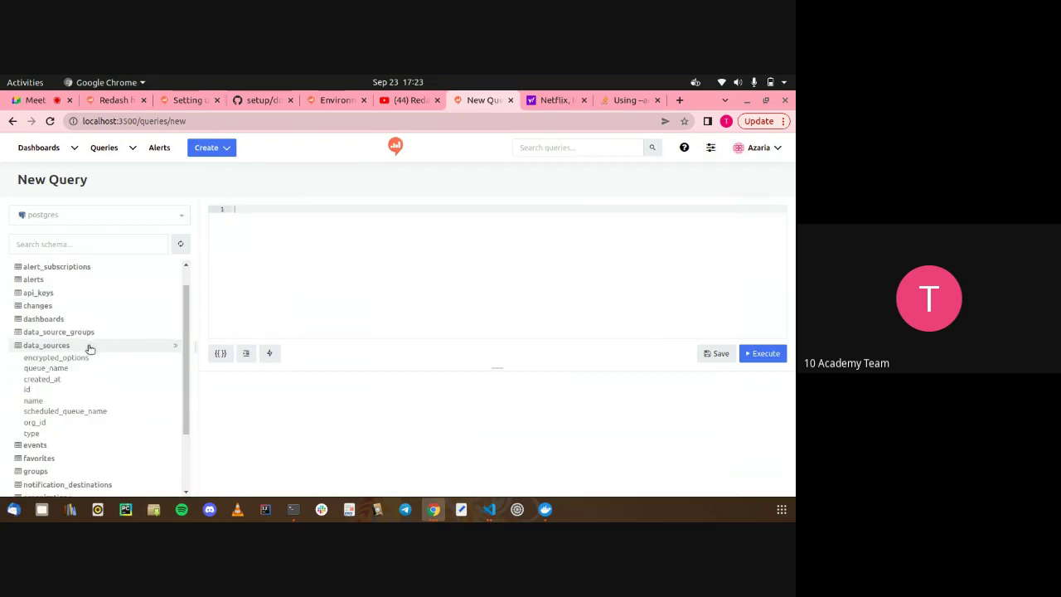
pyautogui.click(82, 335)
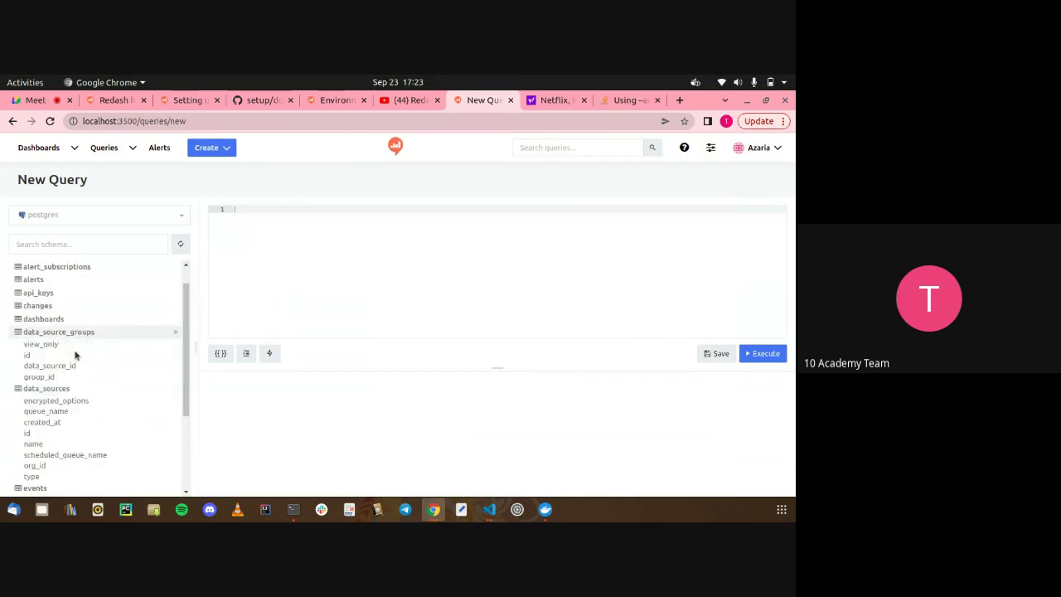
pyautogui.click(68, 390)
pyautogui.scroll(-1, 66, 389)
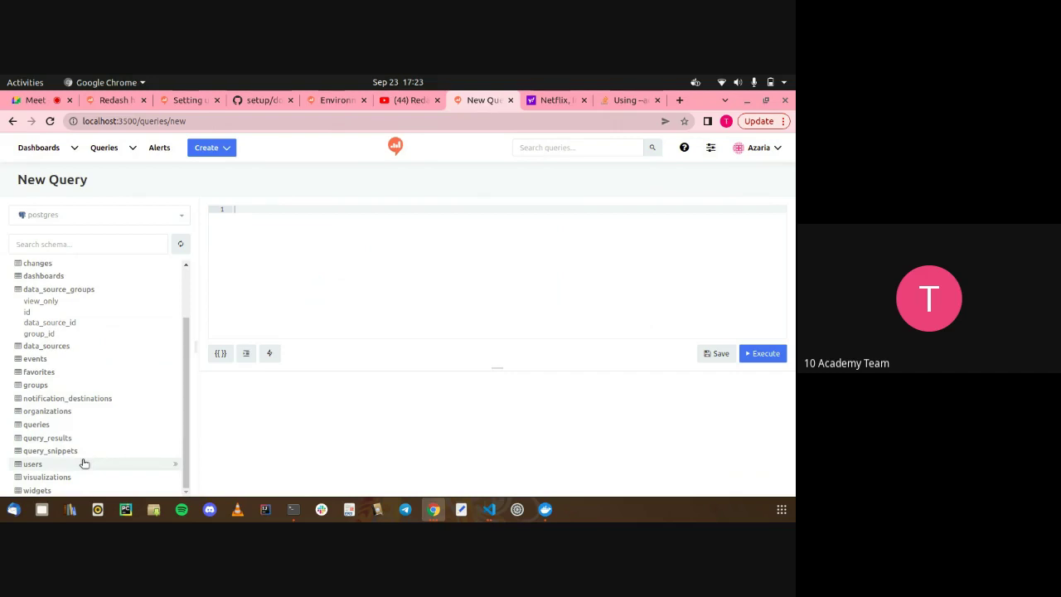
pyautogui.scroll(2, 81, 461)
pyautogui.click(91, 244)
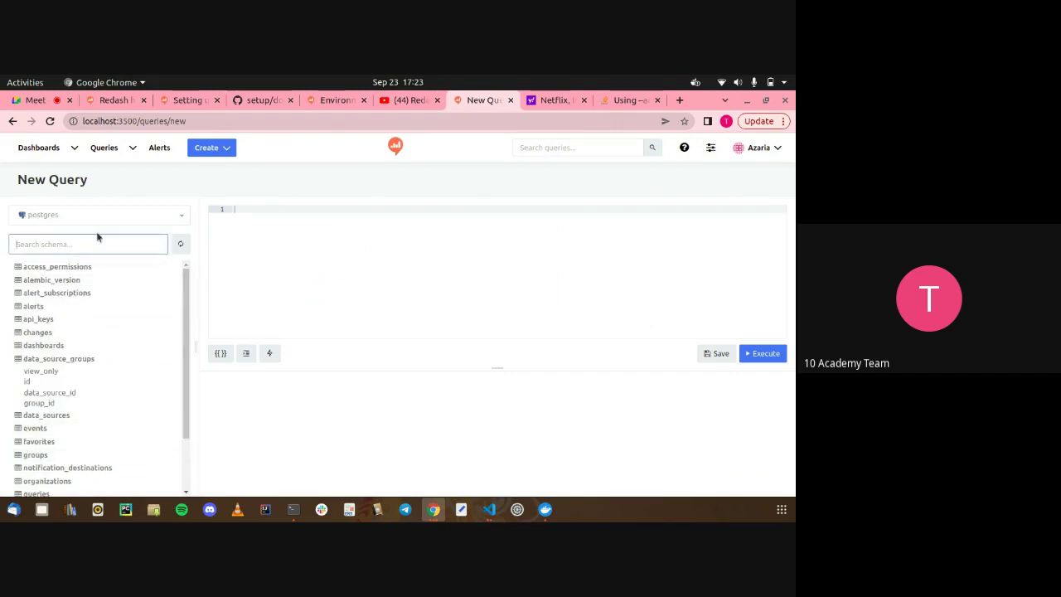
pyautogui.click(107, 215)
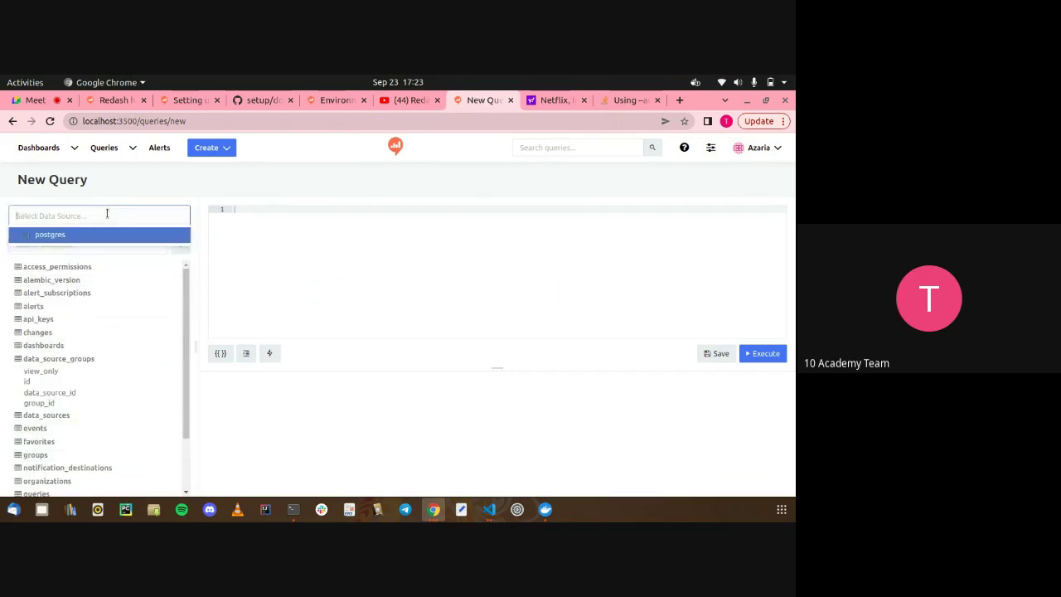
pyautogui.press('Escape')
pyautogui.write('SELE')
pyautogui.press('Escape')
pyautogui.write('S')
pyautogui.click(258, 254)
pyautogui.write('SE')
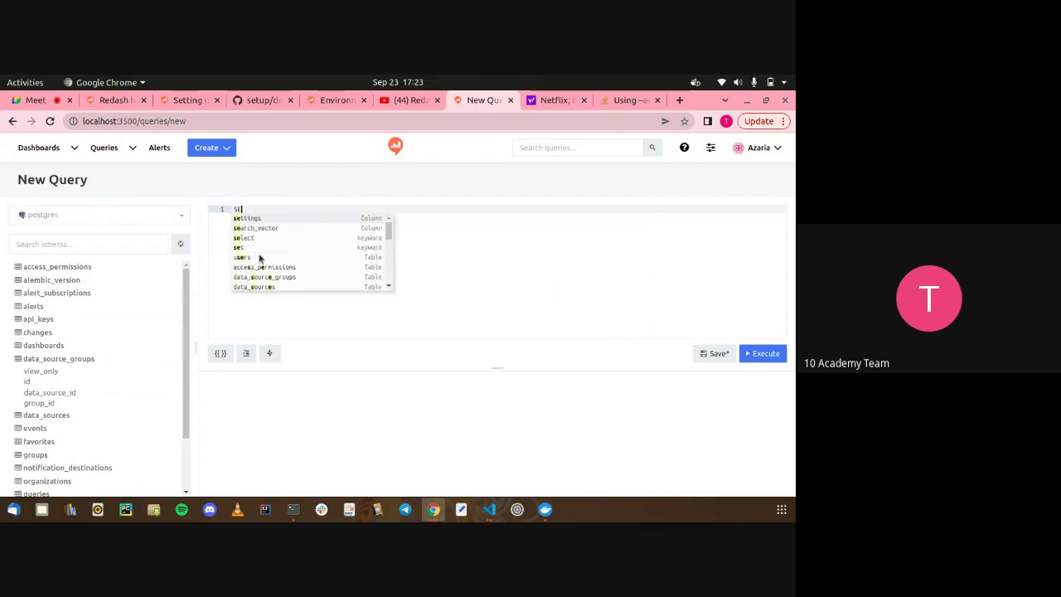
pyautogui.write('LECT * FROM')
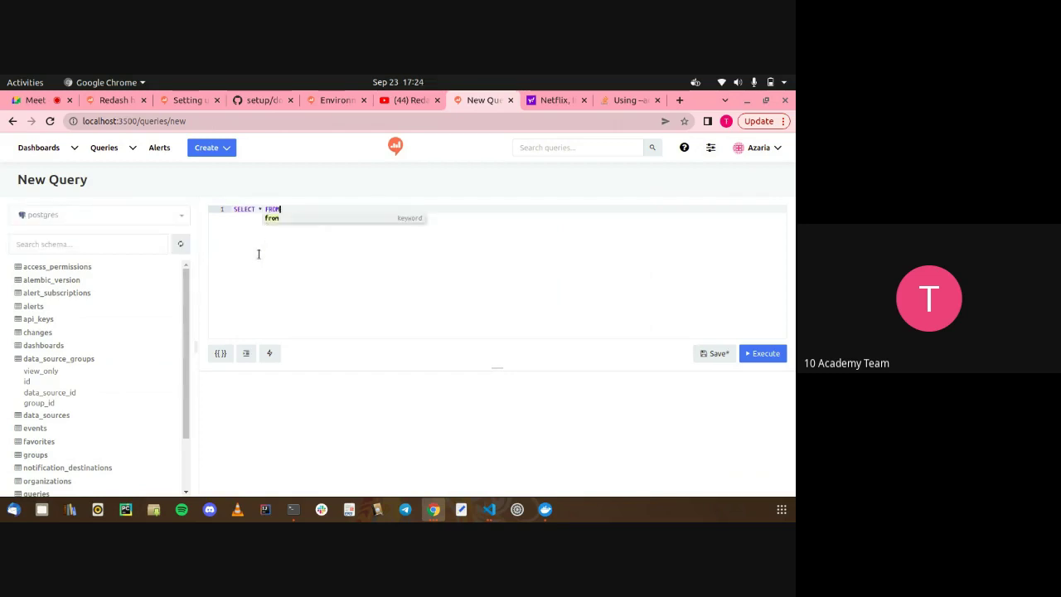
pyautogui.hotkey('alt', 'Tab')
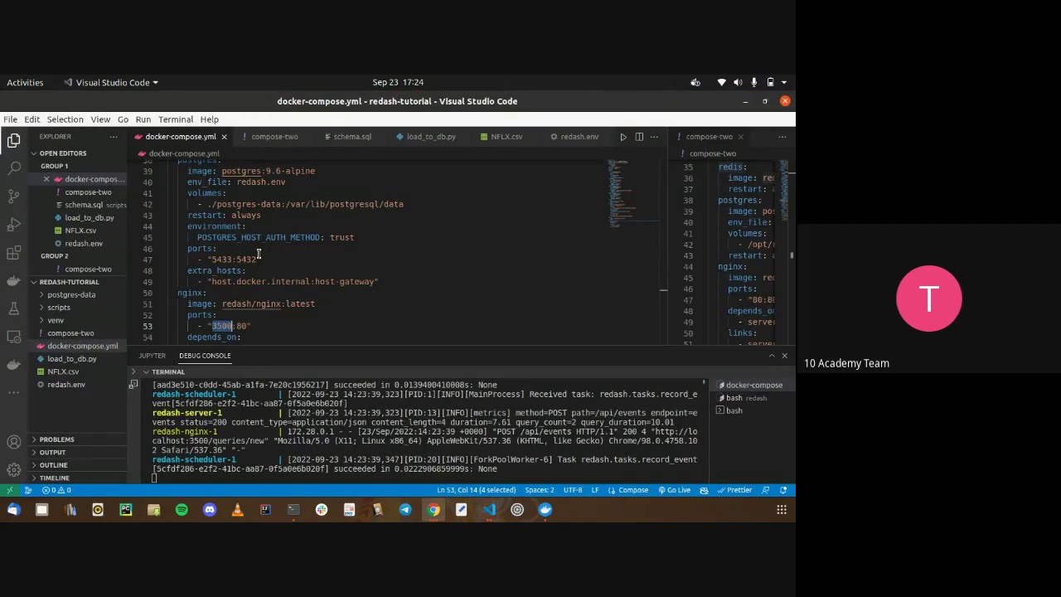
pyautogui.click(427, 136)
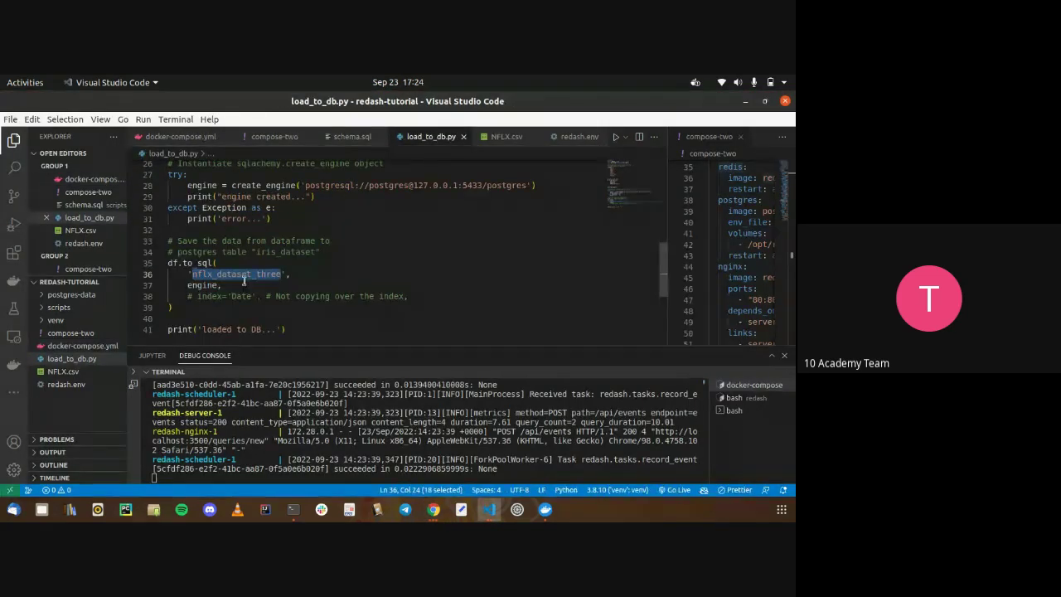
pyautogui.doubleClick(244, 275)
pyautogui.hotkey('ctrl', 'c')
pyautogui.hotkey('alt', 'Tab')
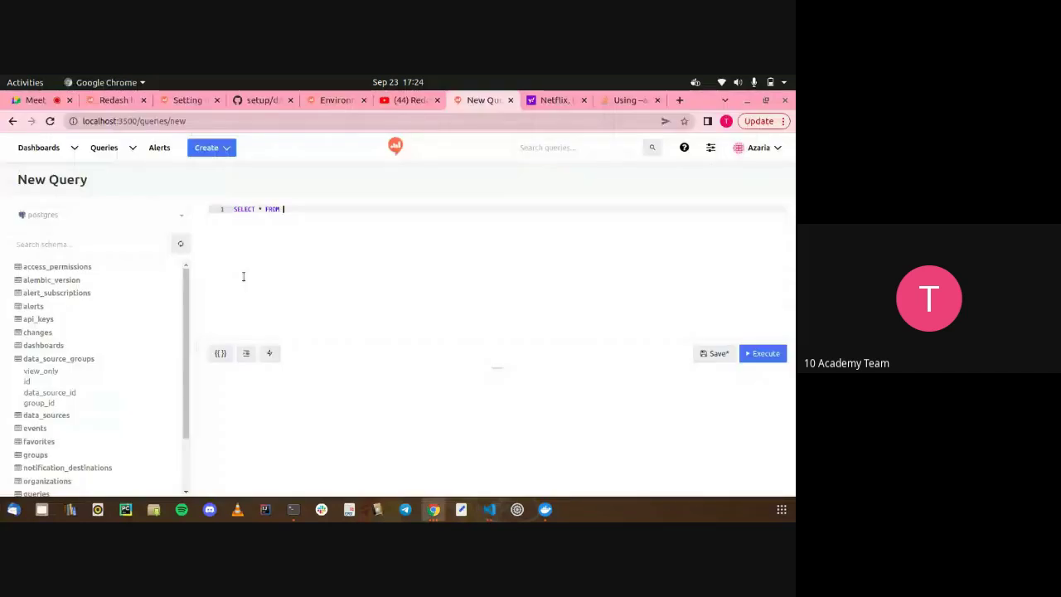
pyautogui.hotkey('ctrl', 'v')
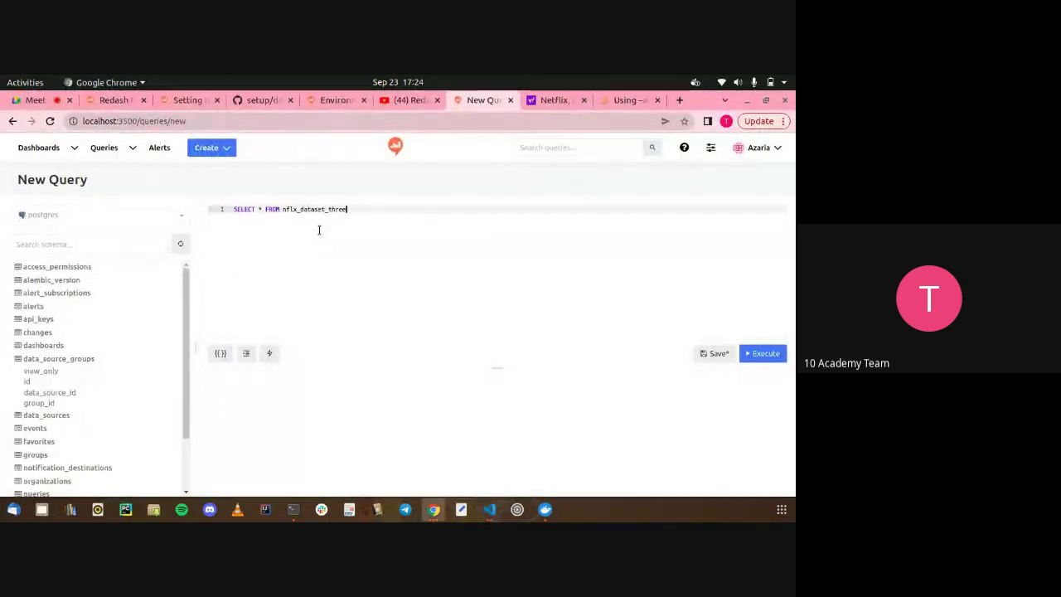
pyautogui.write(';')
pyautogui.click(764, 353)
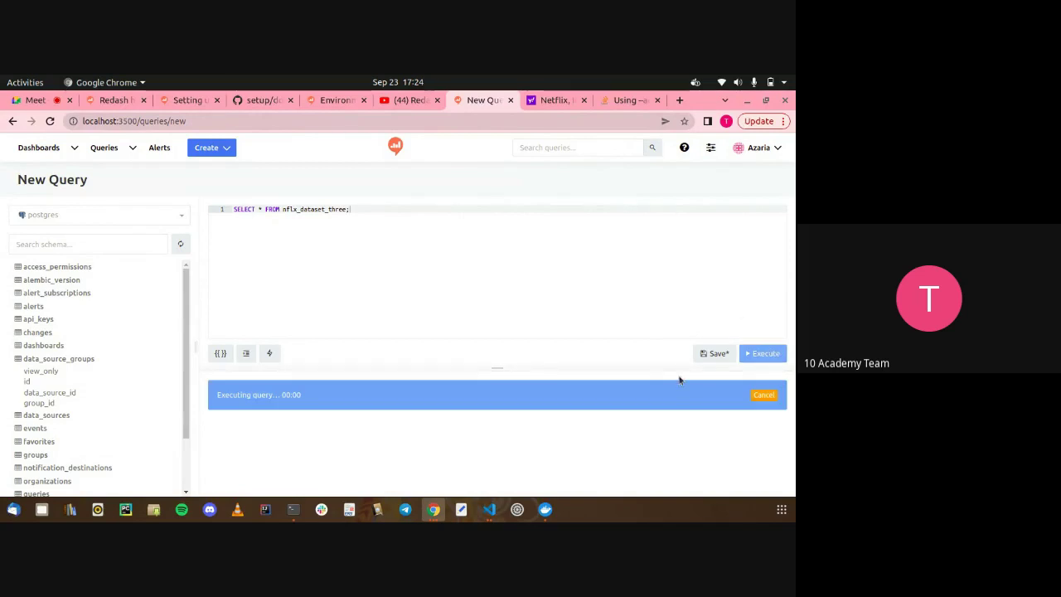
pyautogui.moveTo(620, 397); pyautogui.dragTo(476, 412)
pyautogui.click(514, 429)
pyautogui.tripleClick(487, 406)
pyautogui.tripleClick(487, 406)
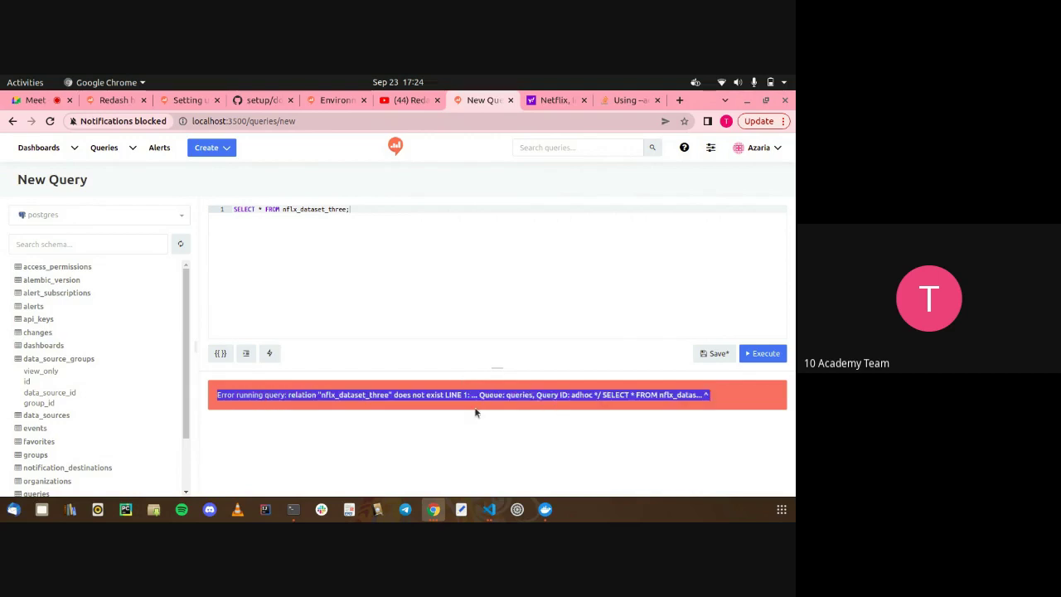
pyautogui.click(475, 412)
pyautogui.scroll(-2, 171, 404)
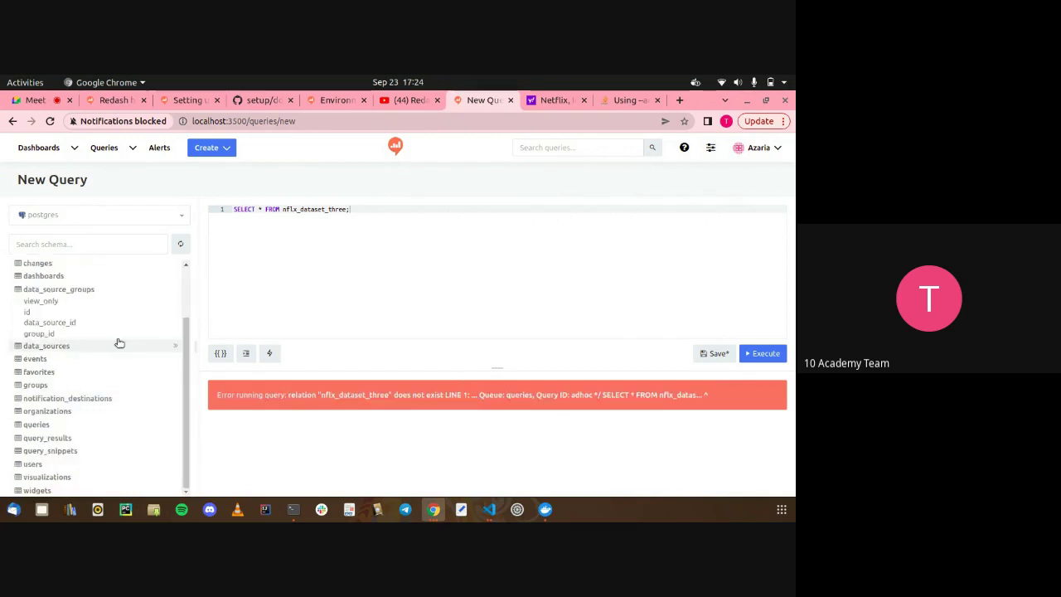
pyautogui.scroll(2, 119, 342)
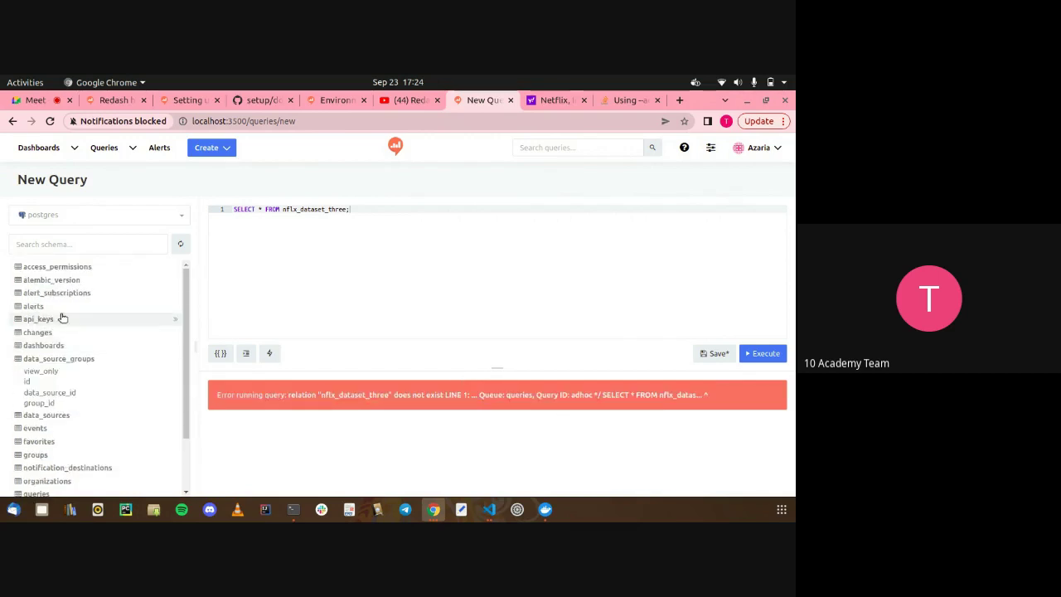
# Discard the unsaved query and begin a new PostgreSQL data source from Connect a Data Source
pyautogui.click(206, 158)
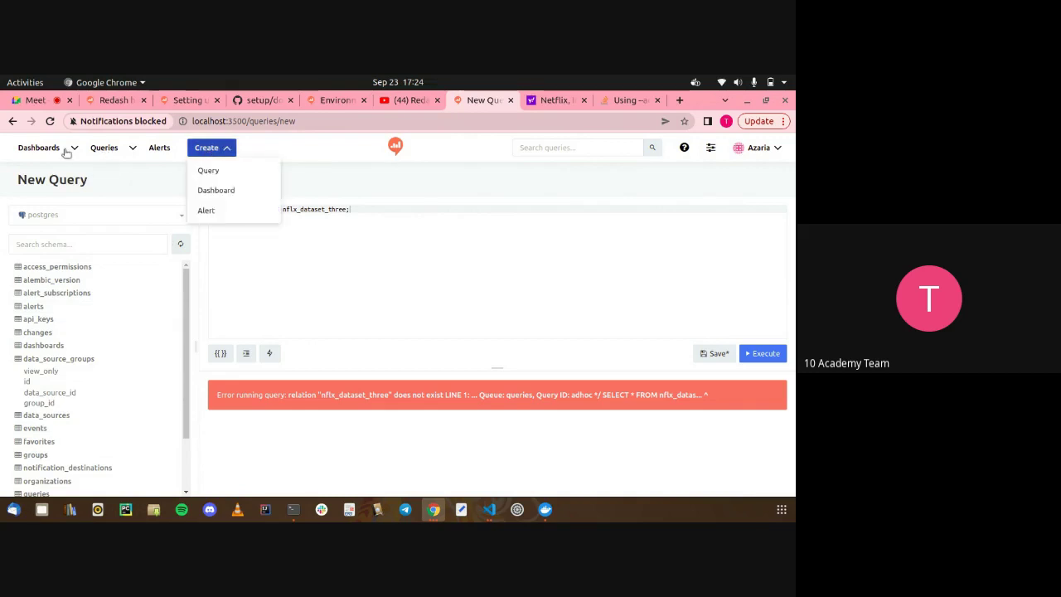
pyautogui.click(395, 153)
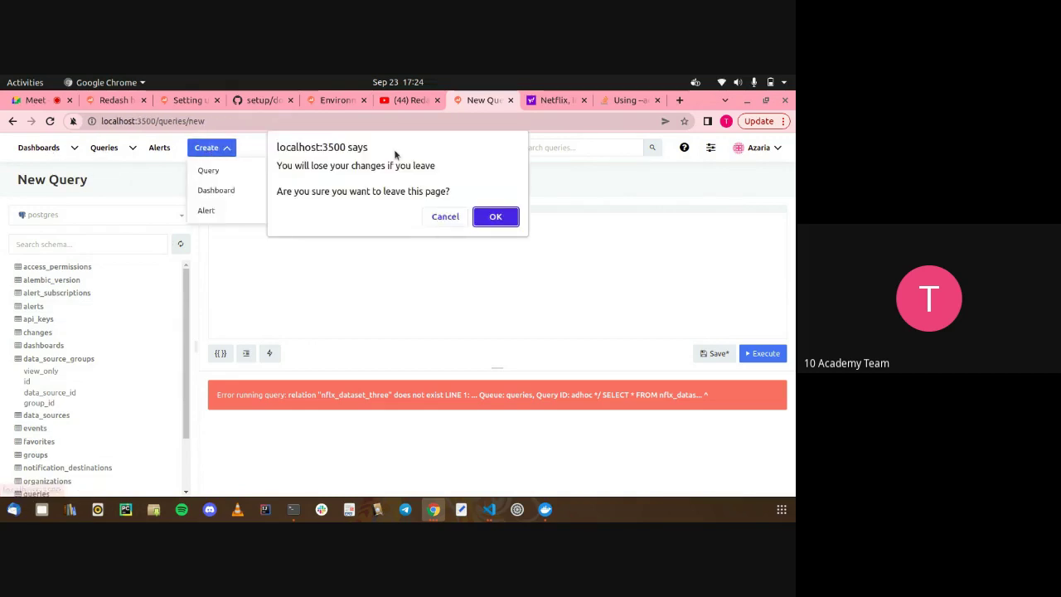
pyautogui.click(495, 216)
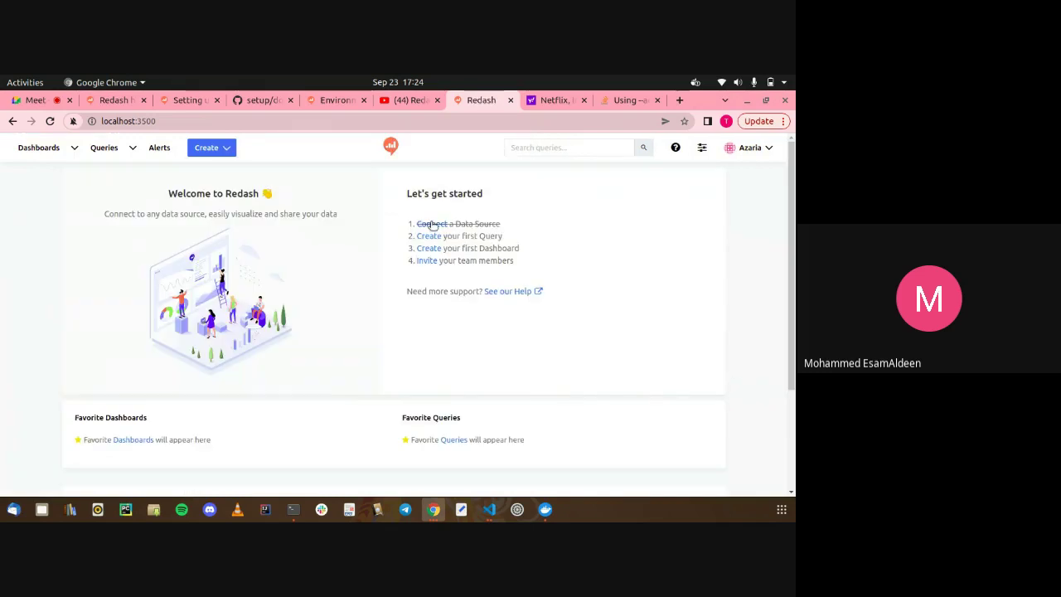
pyautogui.click(432, 225)
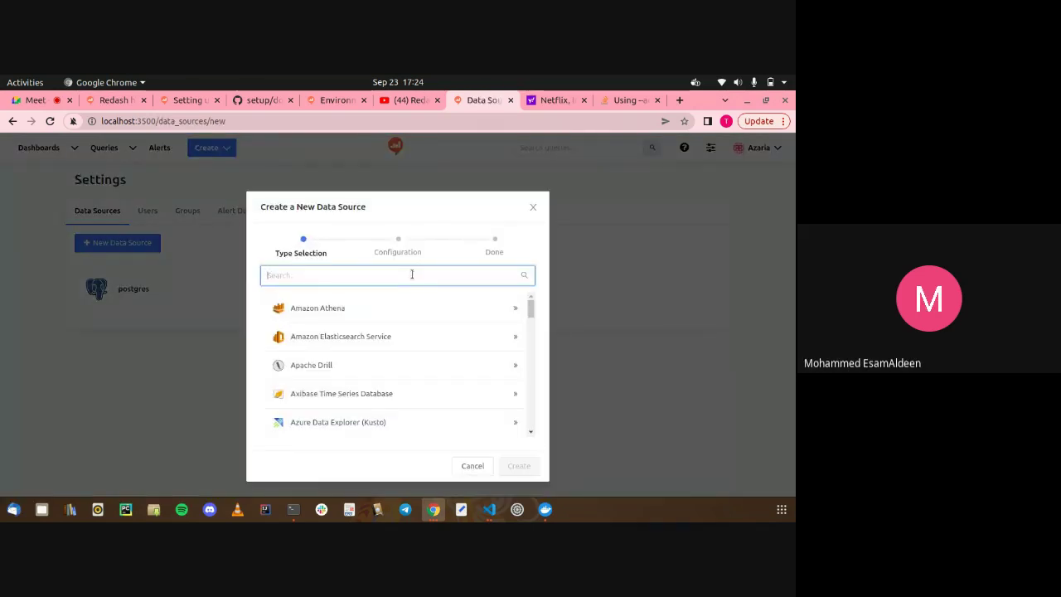
pyautogui.write('post')
pyautogui.click(403, 305)
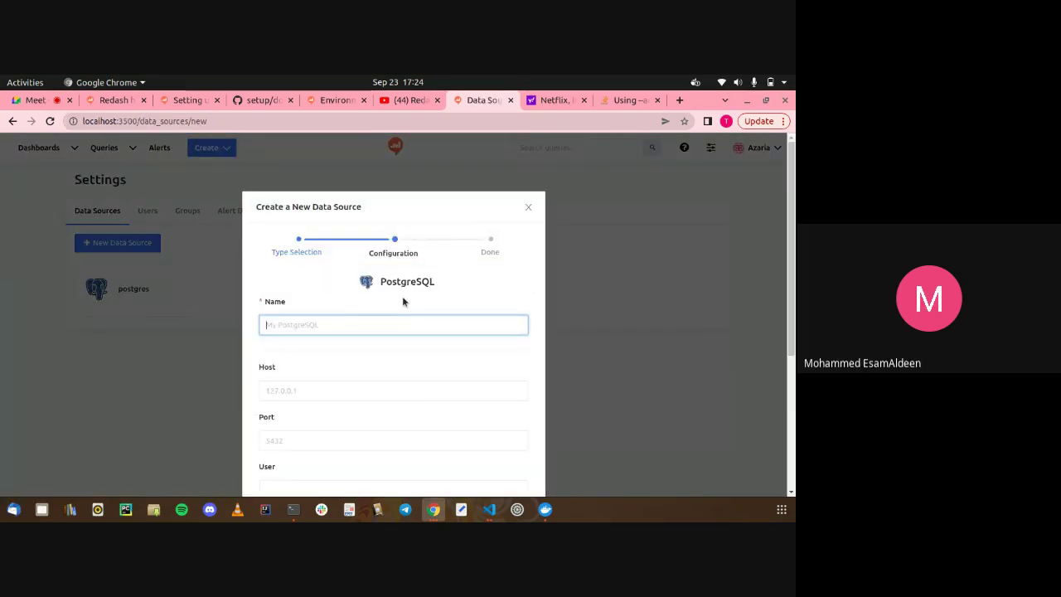
pyautogui.hotkey('alt', 'Tab')
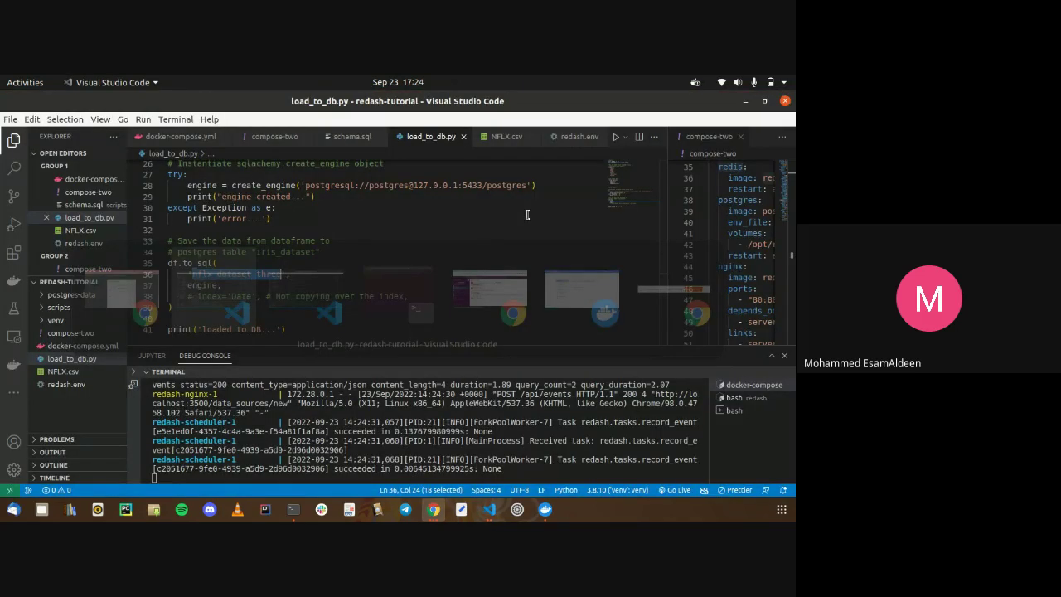
# Select host 127.0.0.1 in load_to_db.py's create_engine connection string on line 28
pyautogui.click(461, 207)
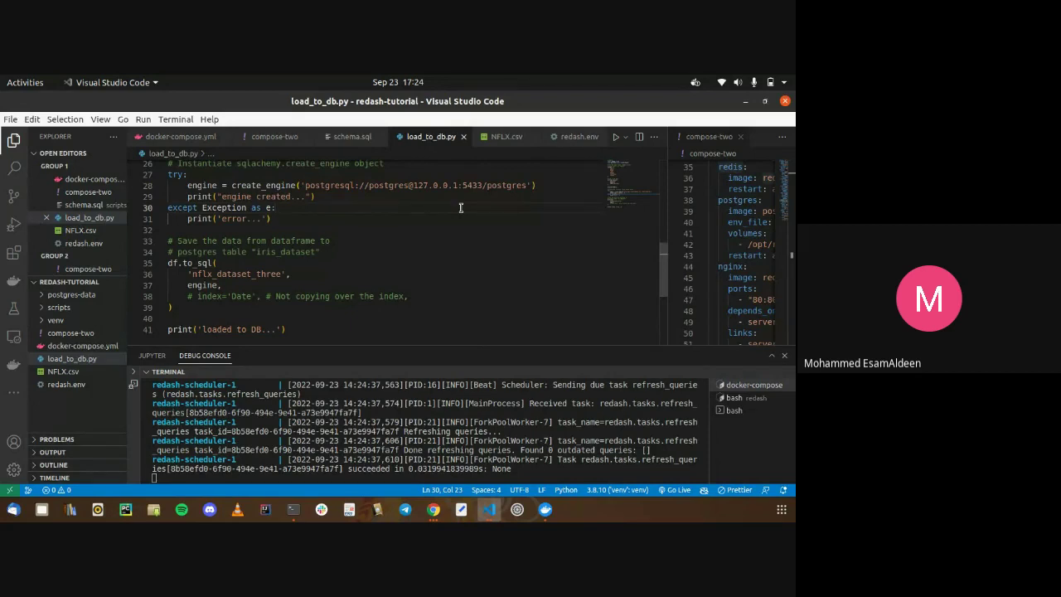
pyautogui.moveTo(413, 186); pyautogui.dragTo(458, 187)
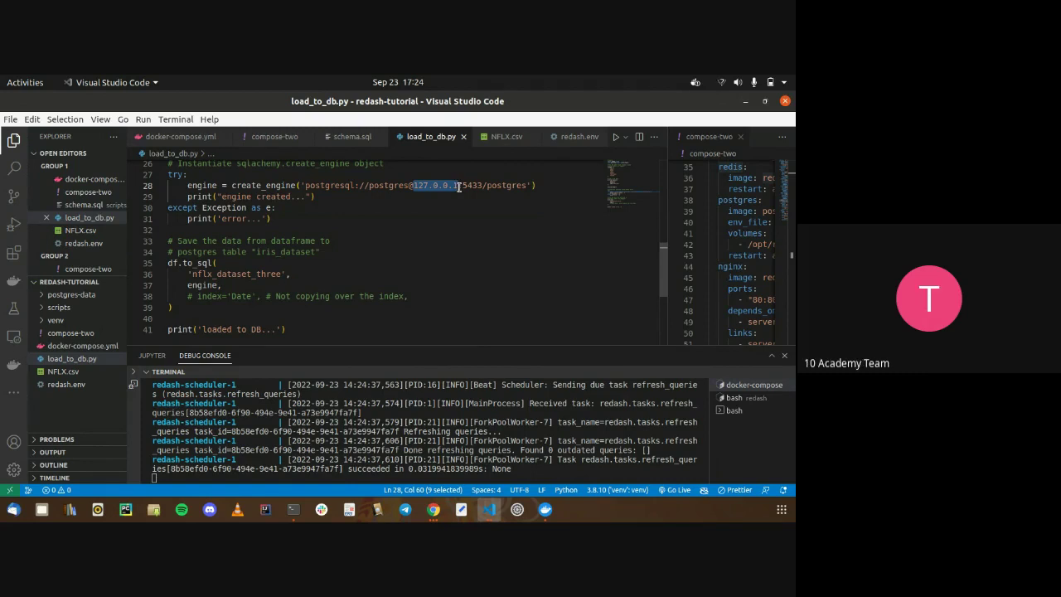
pyautogui.hotkey('alt', 'Tab')
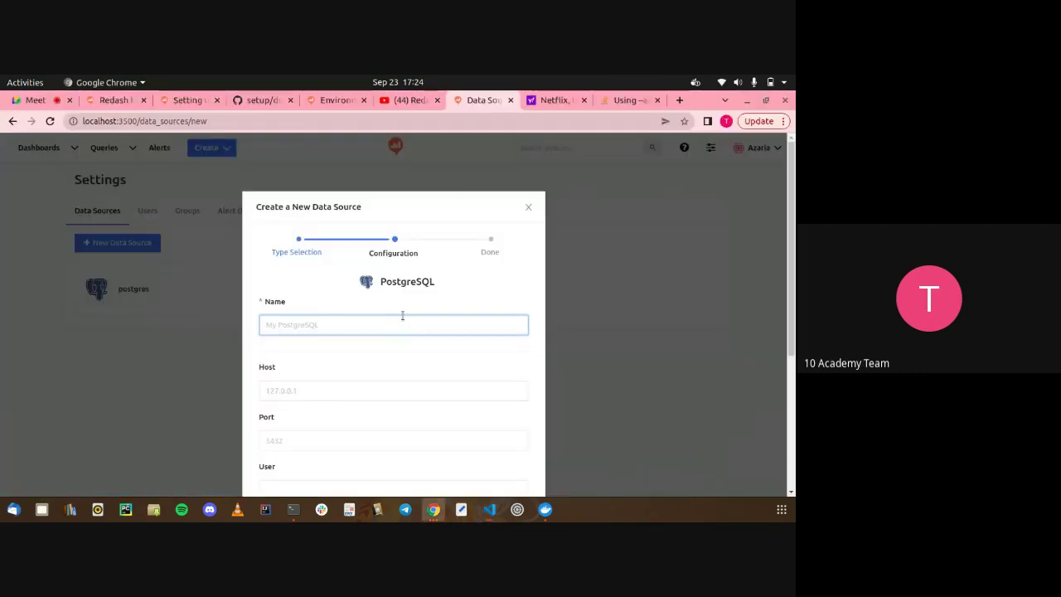
# Name the new data source postgres with host 127.0.0.1 and port 5433
pyautogui.hotkey('alt', 'Tab')
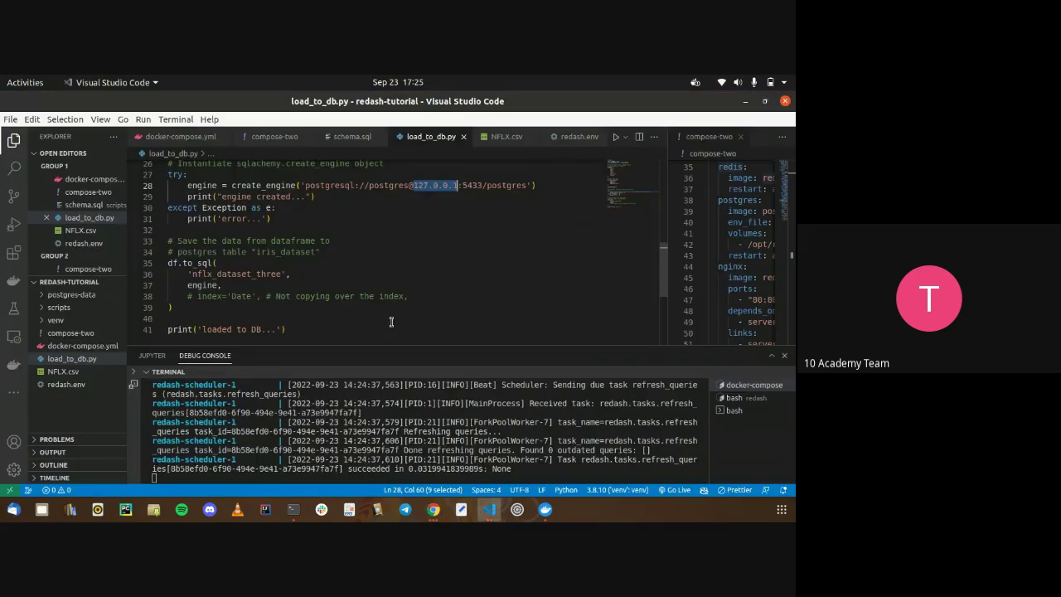
pyautogui.hotkey('alt', 'Tab')
pyautogui.write('post')
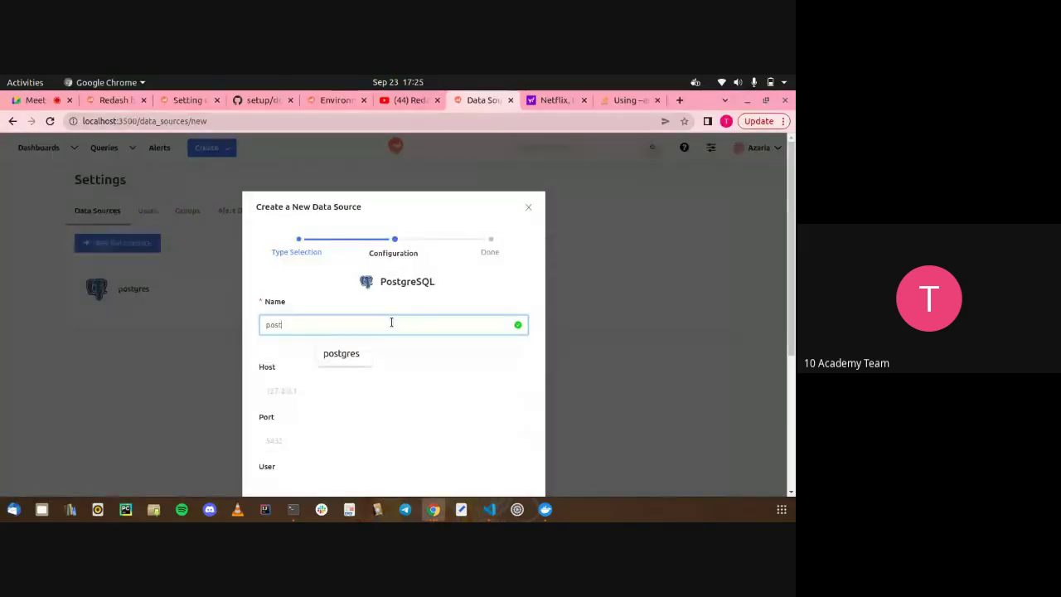
pyautogui.click(351, 353)
pyautogui.click(336, 381)
pyautogui.write('127.0.0.1')
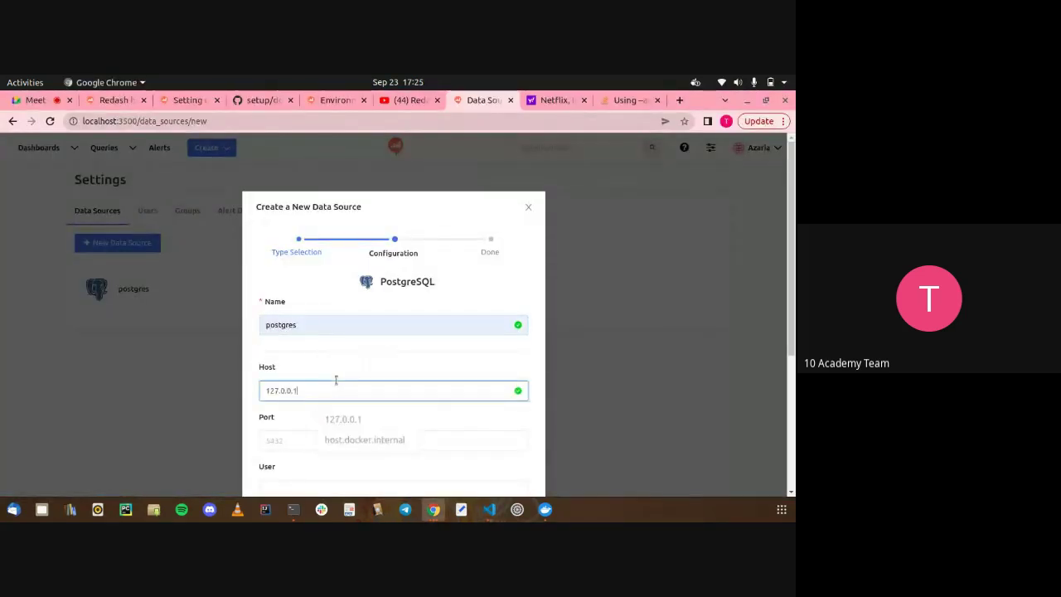
pyautogui.scroll(-2, 335, 379)
pyautogui.click(329, 337)
pyautogui.write('5433')
# Set user postgres, enter the database password, and set database name postgres
pyautogui.click(328, 384)
pyautogui.scroll(-2, 327, 384)
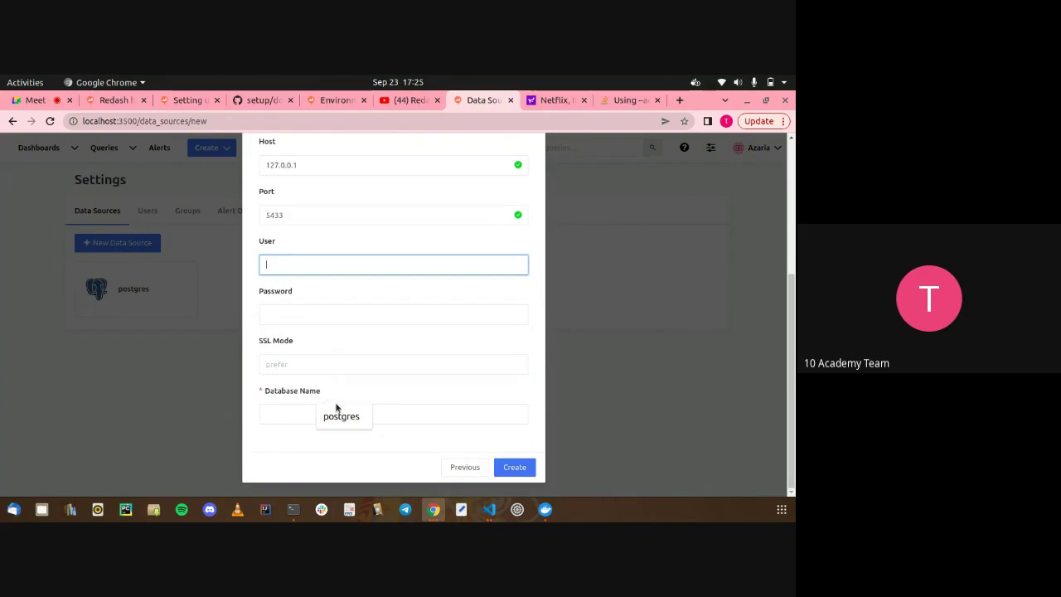
pyautogui.click(340, 417)
pyautogui.click(325, 315)
pyautogui.write('postgres')
pyautogui.click(311, 409)
pyautogui.click(338, 440)
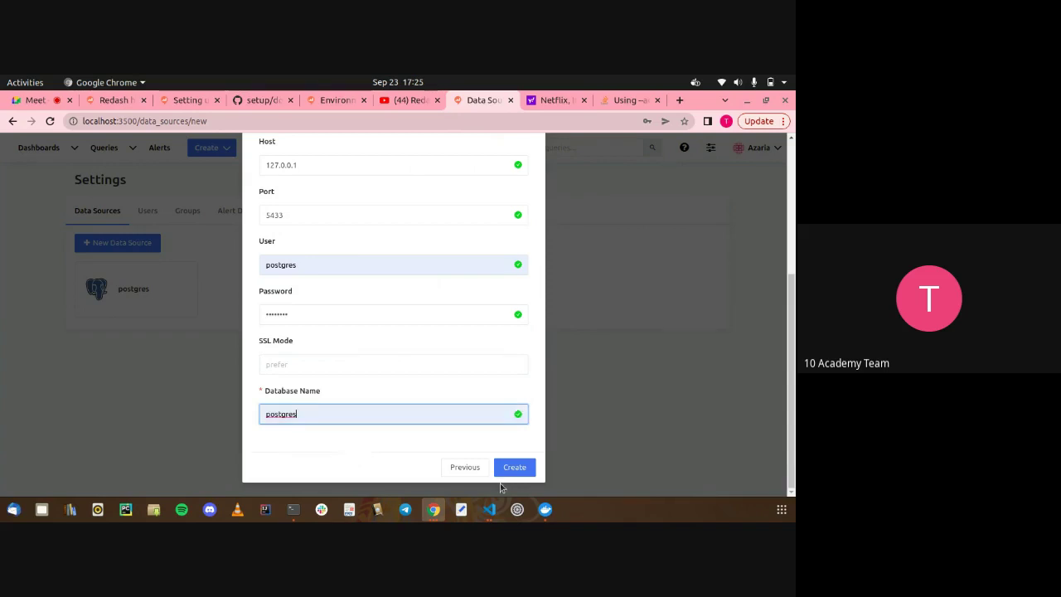
# Create the PostgreSQL data source and run its connection test
pyautogui.click(510, 469)
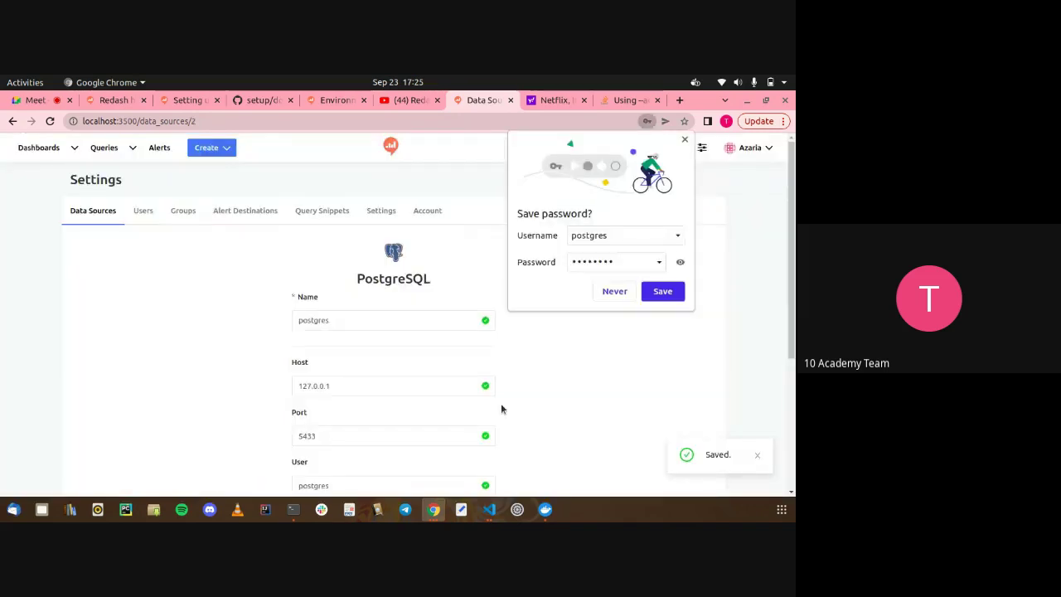
pyautogui.scroll(-5, 501, 408)
pyautogui.scroll(-1, 519, 443)
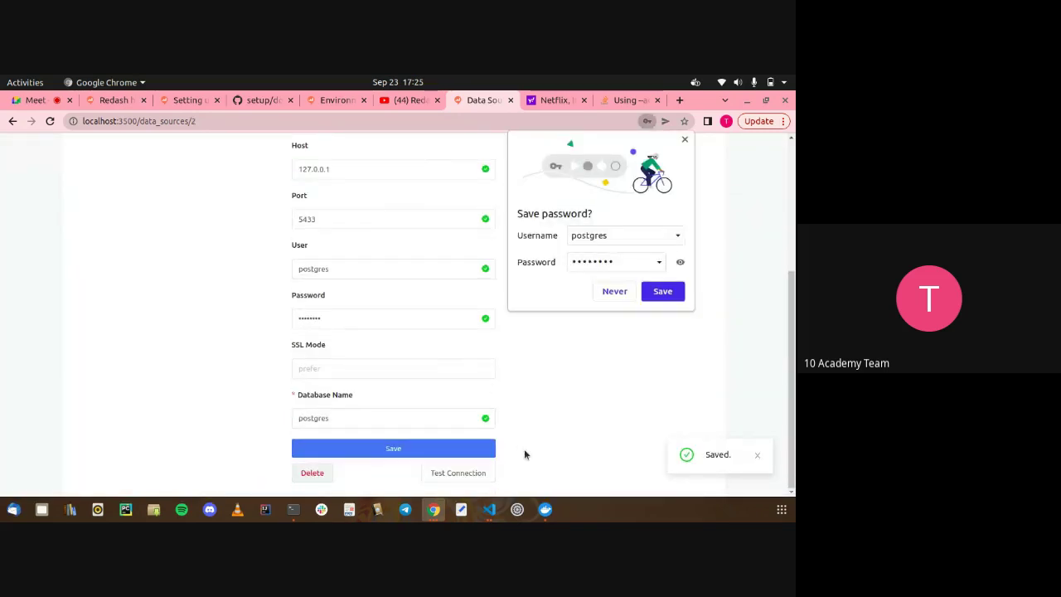
pyautogui.click(473, 473)
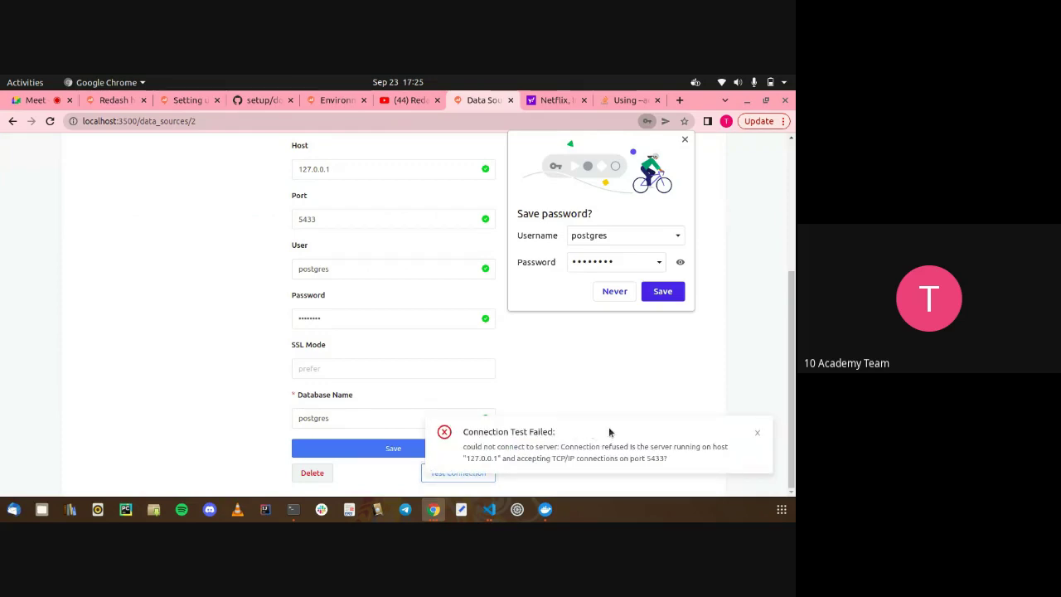
# Dismiss the Connection Test Failed toast and select the 127.0.0.1 Host value
pyautogui.click(757, 435)
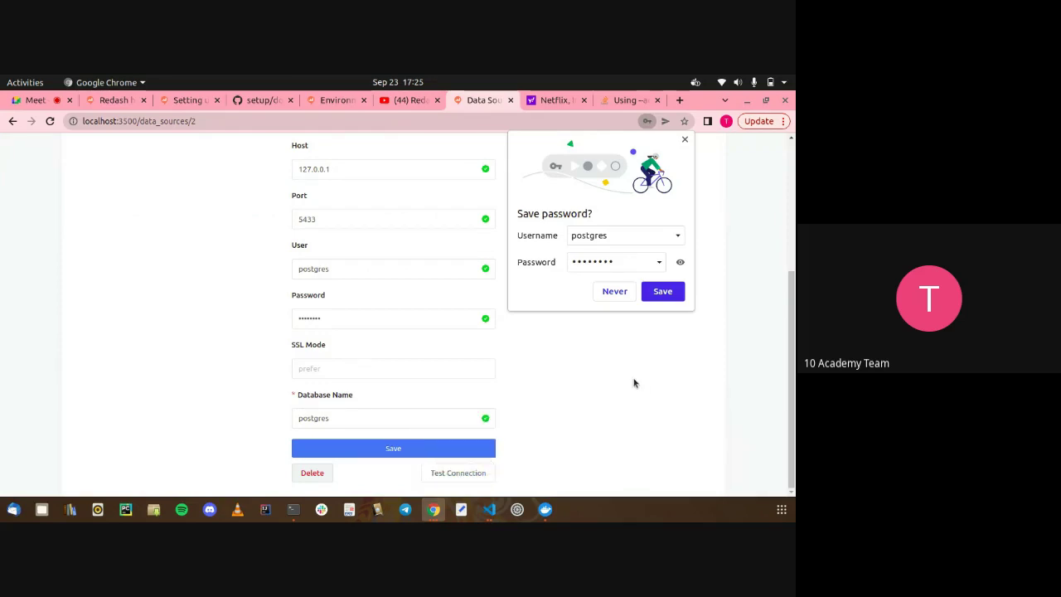
pyautogui.scroll(2, 633, 381)
pyautogui.click(332, 264)
pyautogui.moveTo(332, 264); pyautogui.dragTo(282, 272)
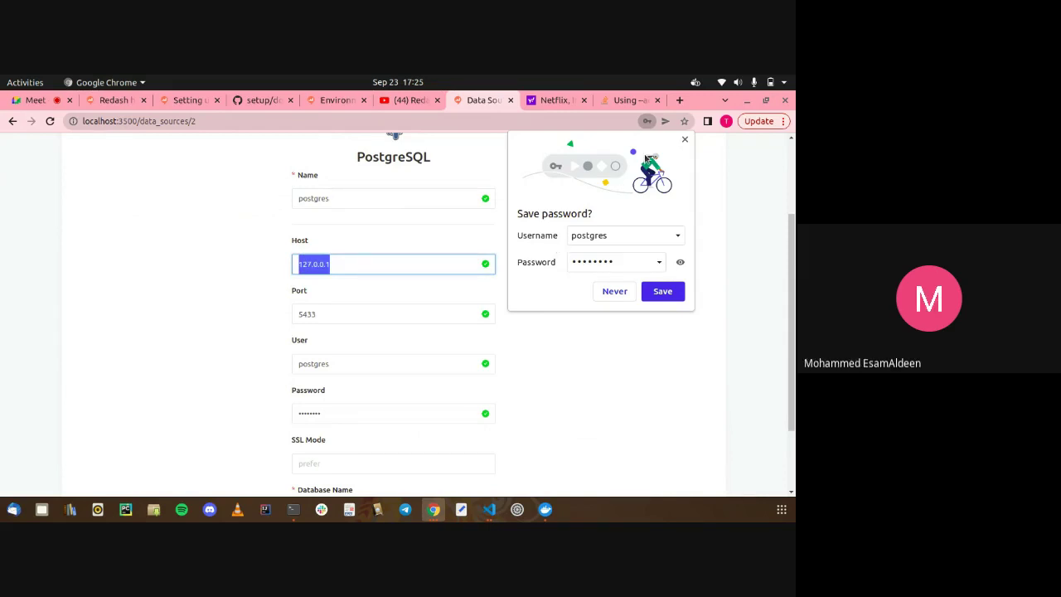
# Close Chrome's save-password offer, leave the Host unchanged, and switch to Visual Studio Code
pyautogui.click(684, 139)
pyautogui.click(557, 193)
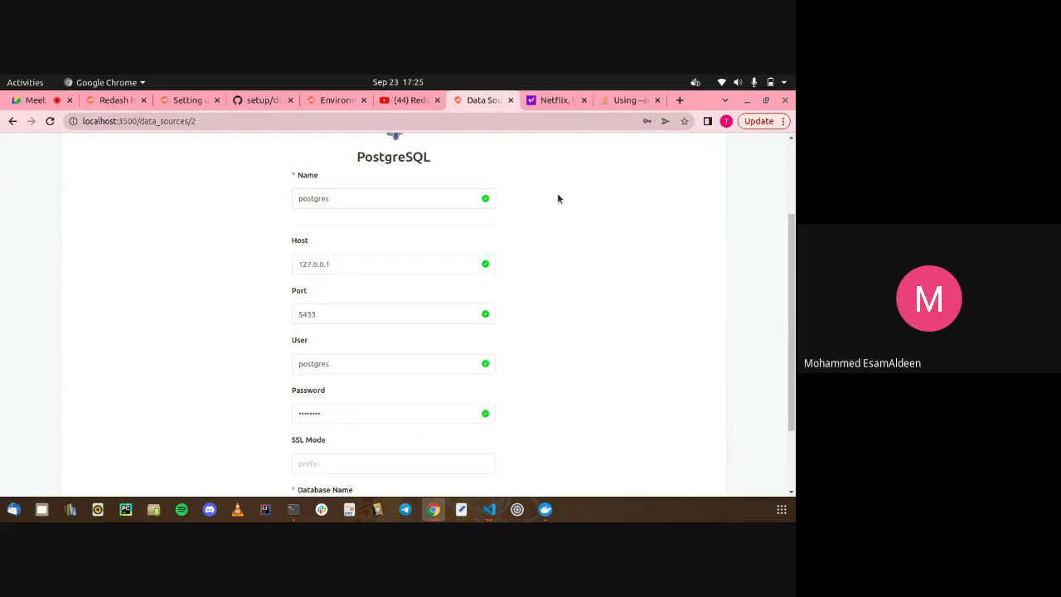
pyautogui.scroll(-1, 557, 194)
pyautogui.scroll(-2, 547, 233)
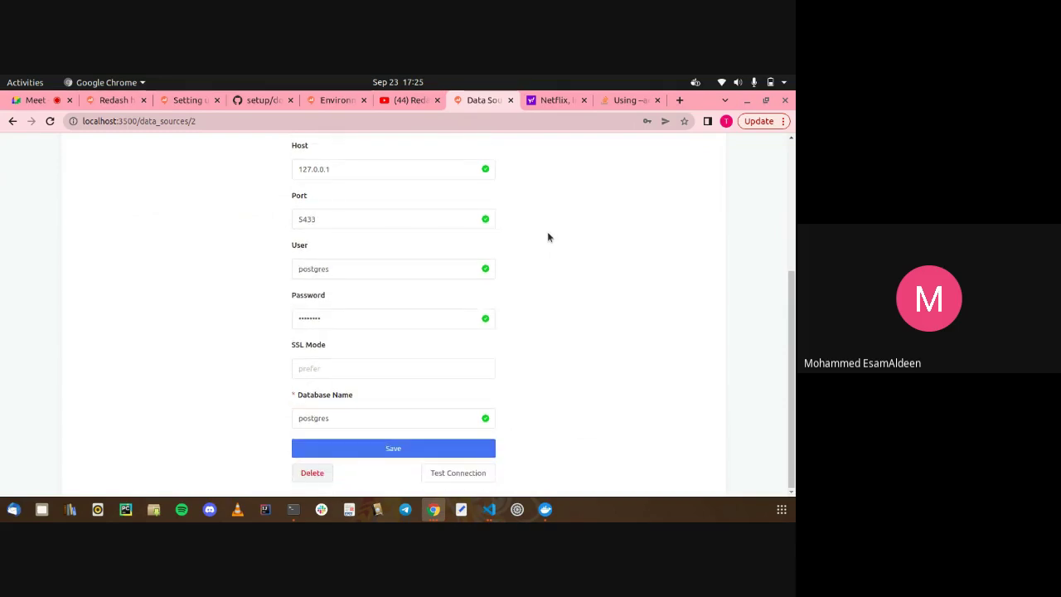
pyautogui.scroll(1, 523, 246)
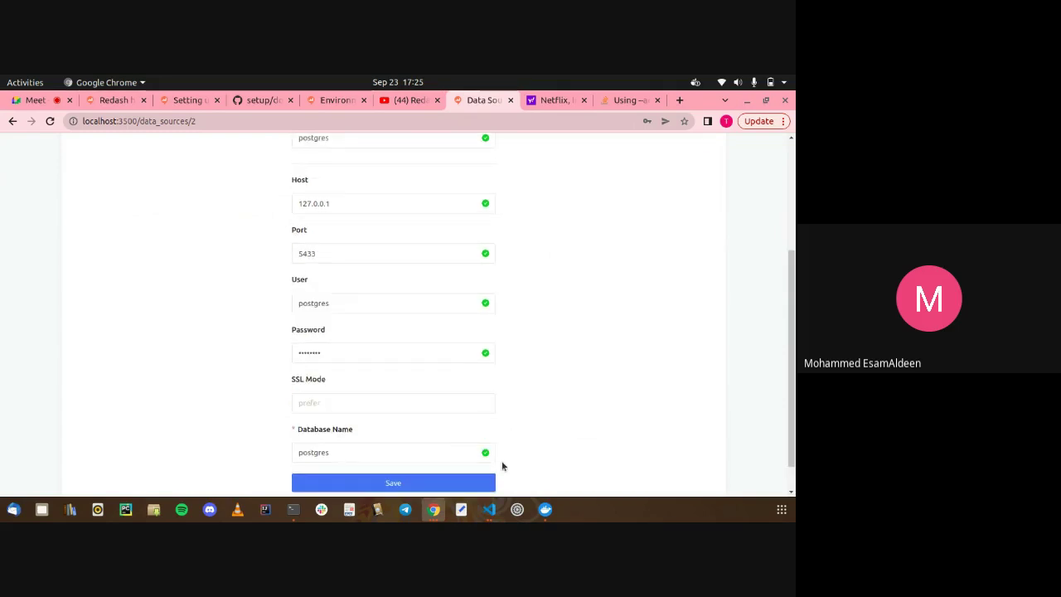
pyautogui.click(488, 510)
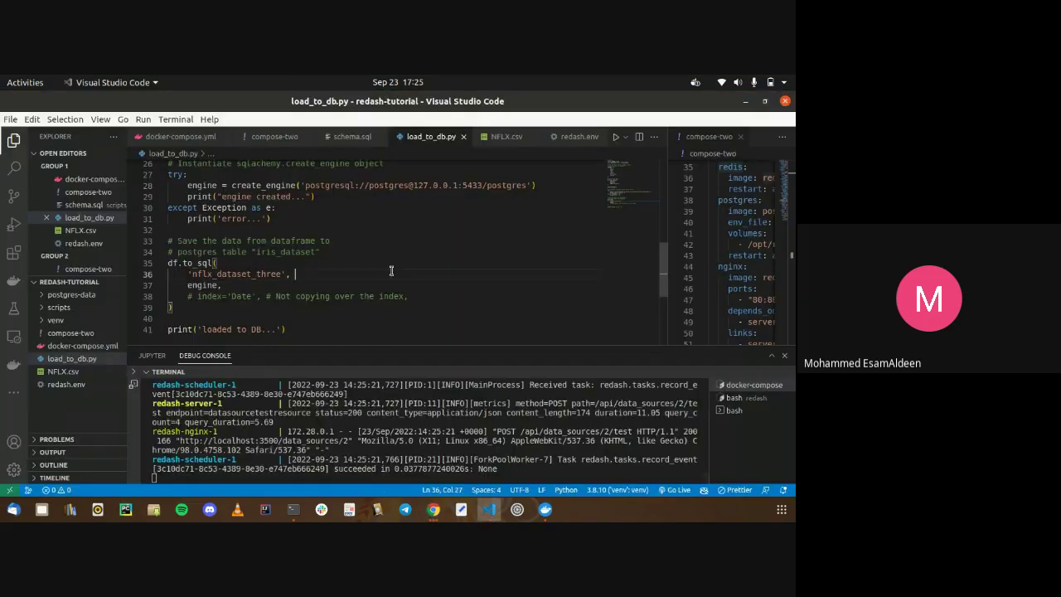
# Reselect the 127.0.0.1 host in load_to_db.py's connection string
pyautogui.moveTo(413, 185); pyautogui.dragTo(456, 185)
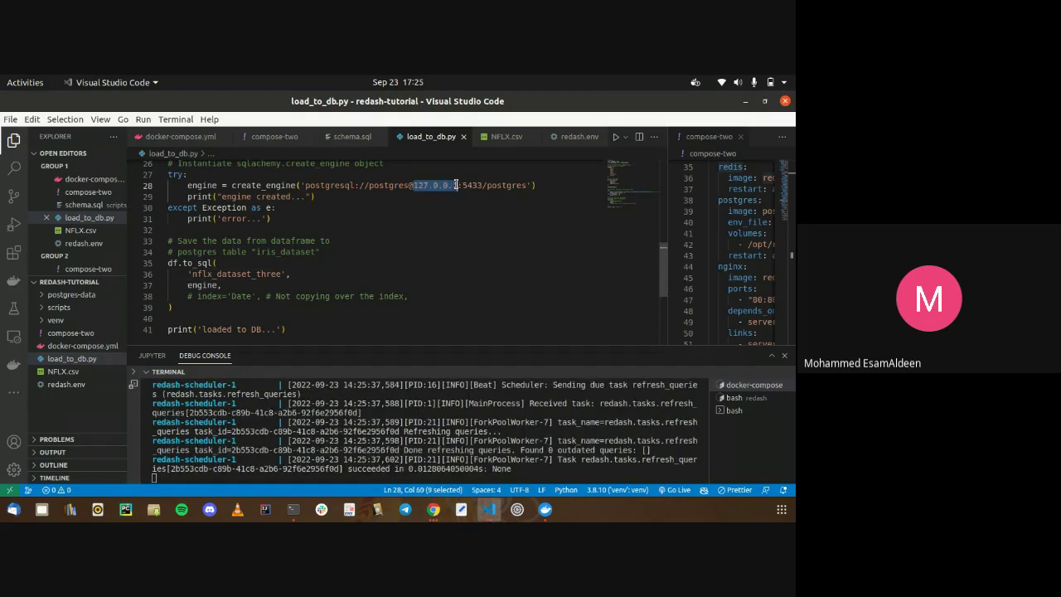
pyautogui.scroll(2, 456, 184)
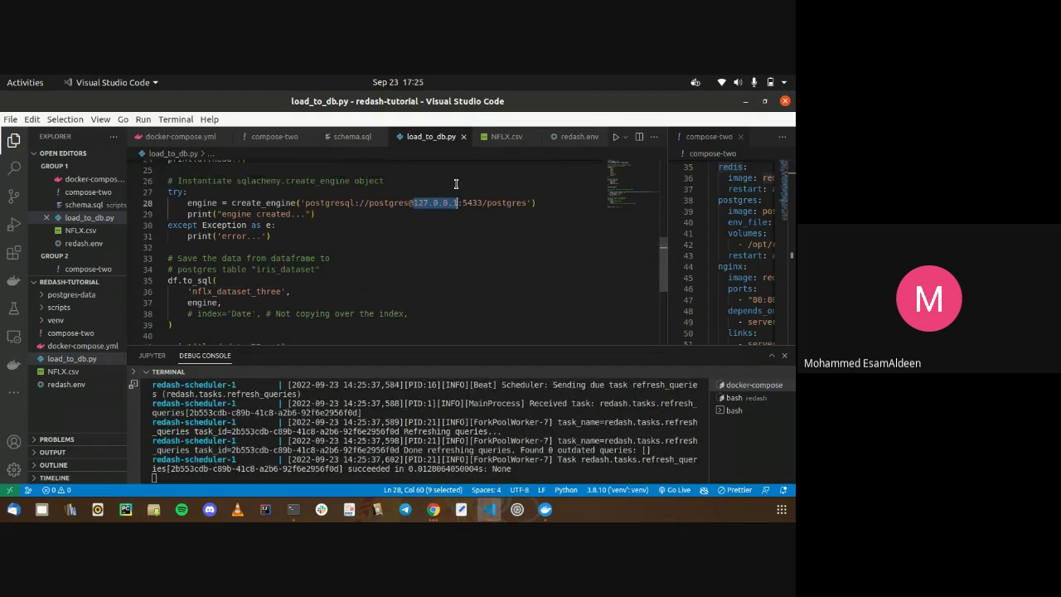
pyautogui.click(456, 184)
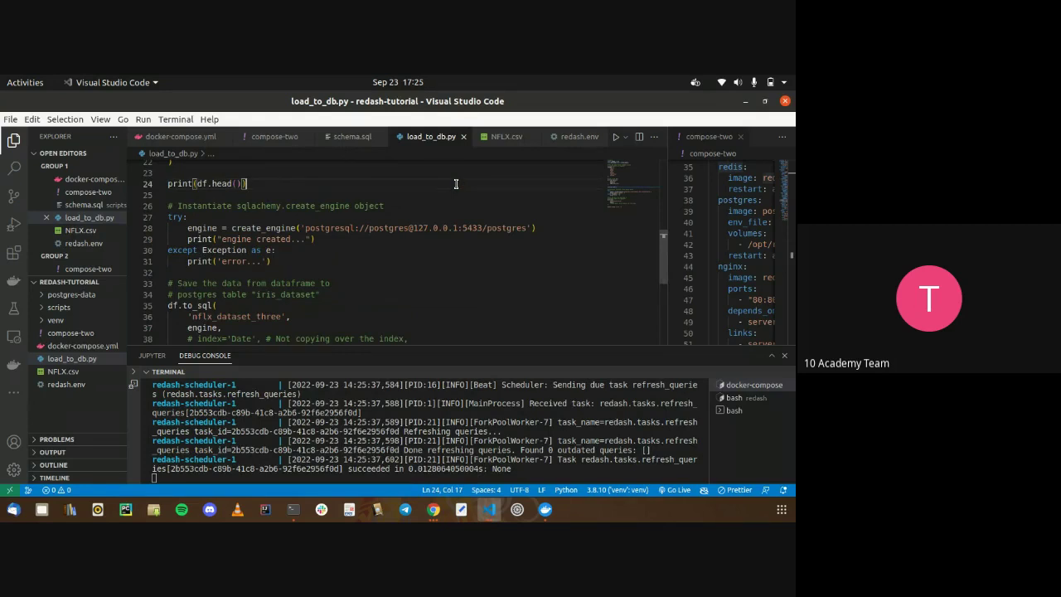
pyautogui.moveTo(414, 228); pyautogui.dragTo(452, 226)
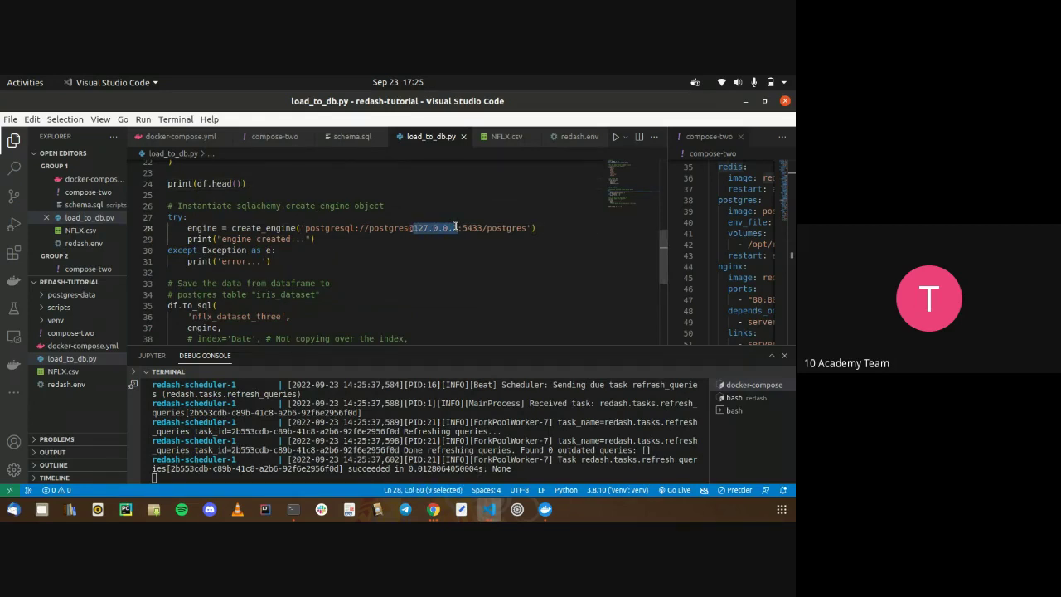
# Back in Chrome, select the old Host value in the Redash data source form
pyautogui.hotkey('alt', 'Tab')
pyautogui.click(362, 202)
pyautogui.doubleClick(362, 201)
# Set the Host to host.docker.internal, save, and test the connection, which fails
pyautogui.write('hos')
pyautogui.click(378, 233)
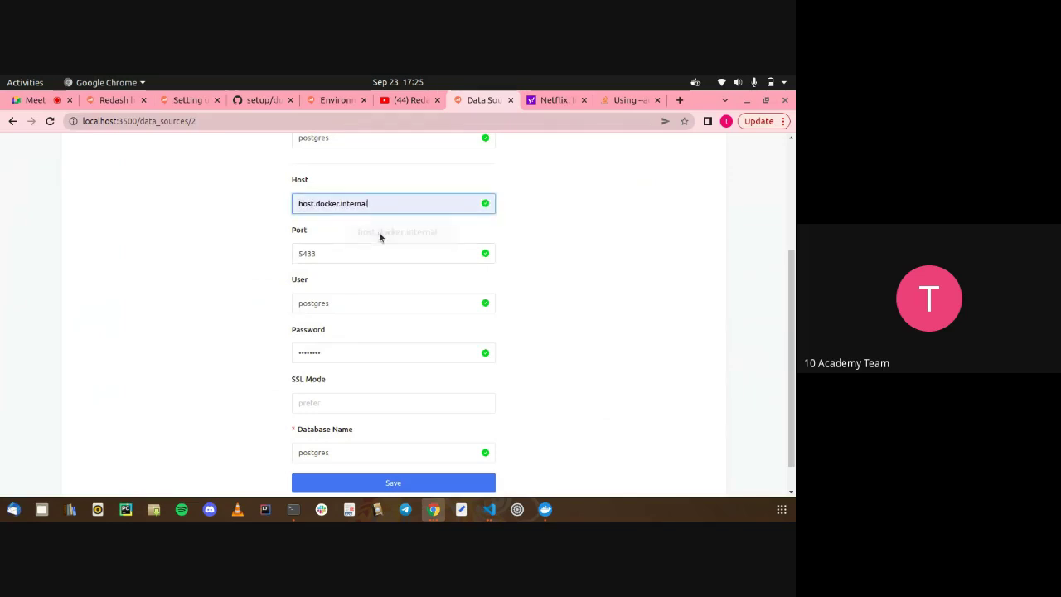
pyautogui.click(368, 249)
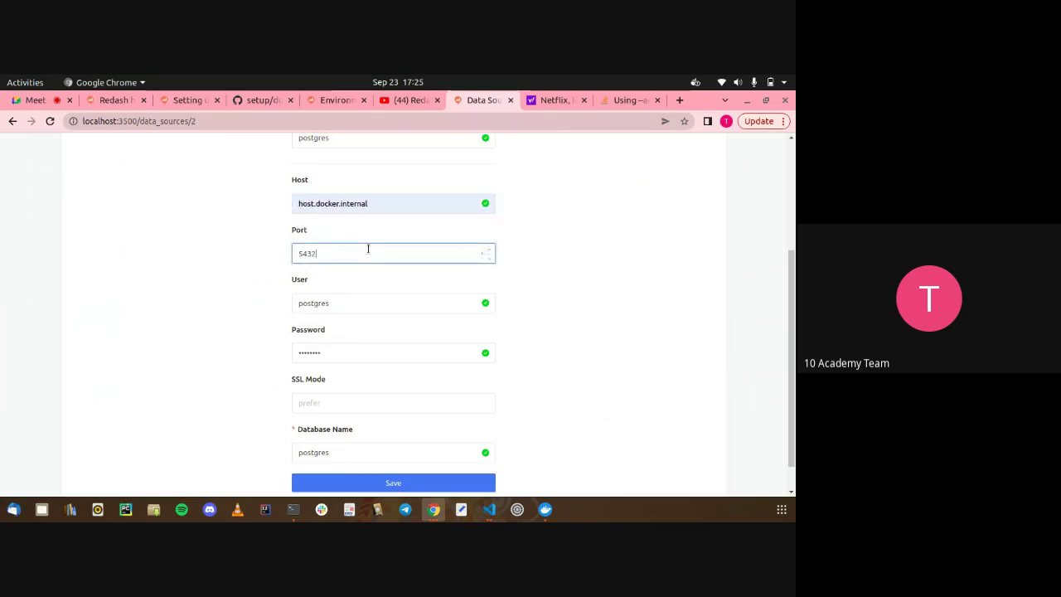
pyautogui.scroll(-1, 495, 332)
pyautogui.click(457, 449)
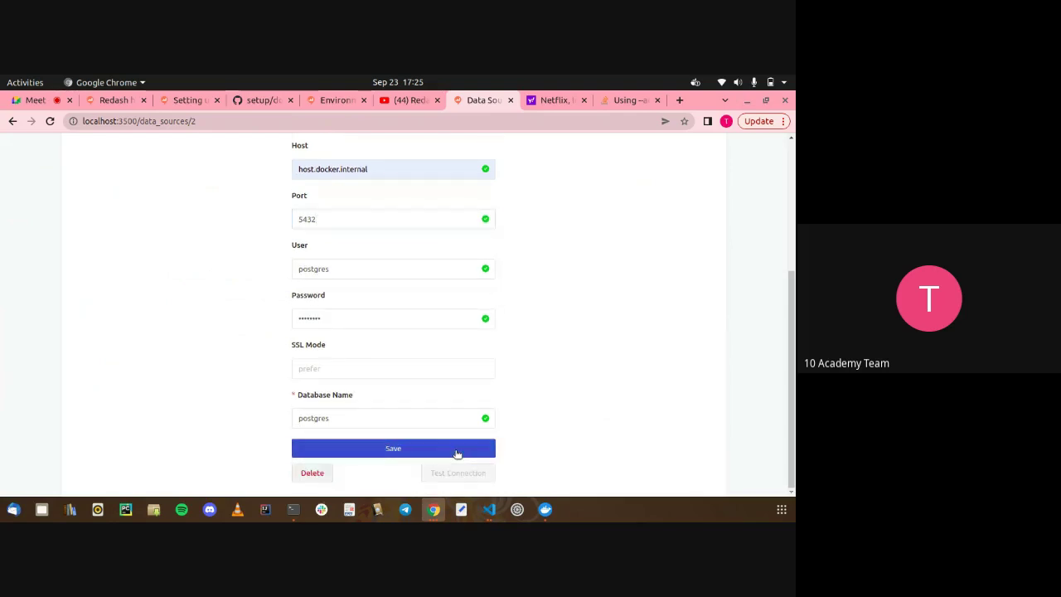
pyautogui.click(457, 470)
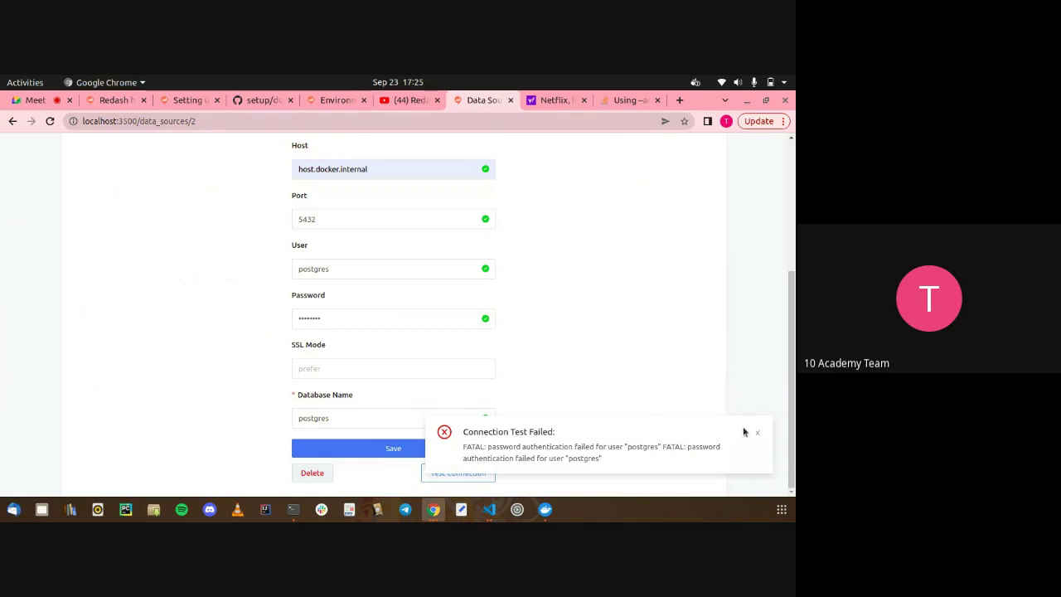
pyautogui.click(755, 431)
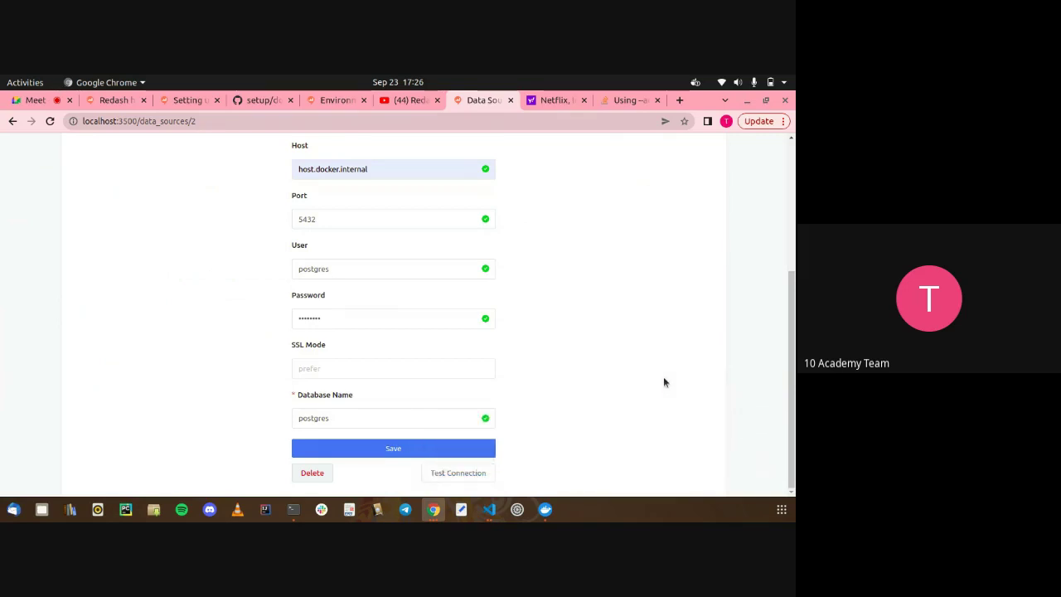
# Check the password field and cross-check the connection settings in the code editor
pyautogui.scroll(1, 663, 377)
pyautogui.click(428, 361)
pyautogui.scroll(1, 429, 361)
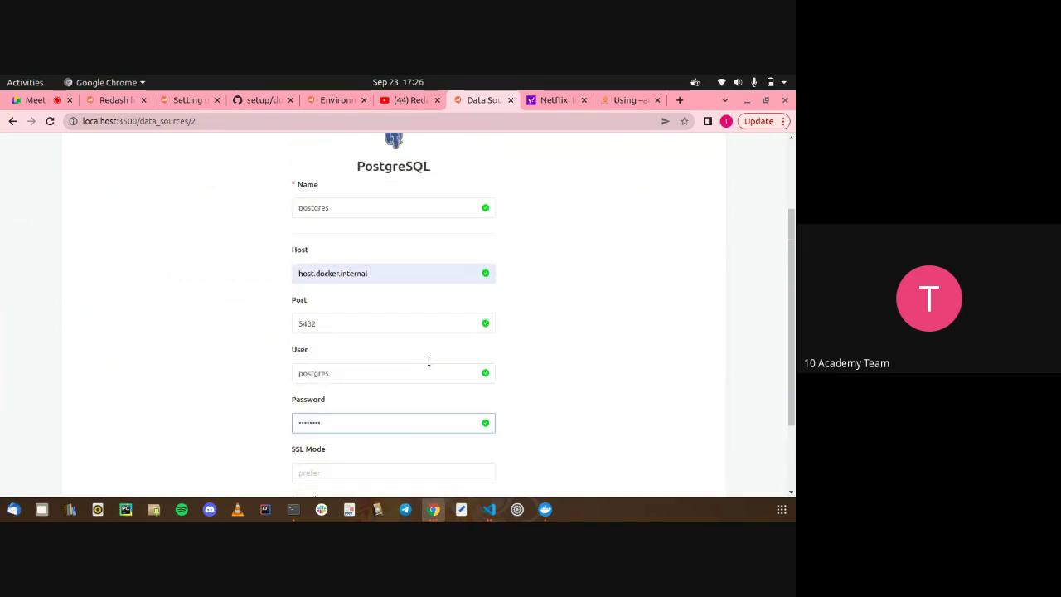
pyautogui.click(407, 340)
pyautogui.scroll(-2, 407, 341)
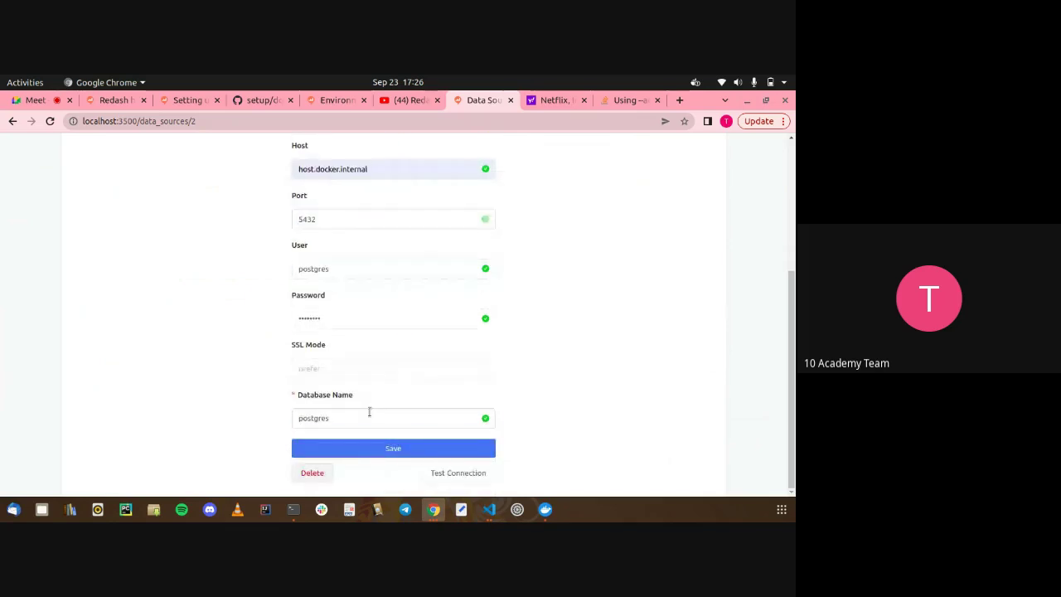
pyautogui.hotkey('alt', 'Tab')
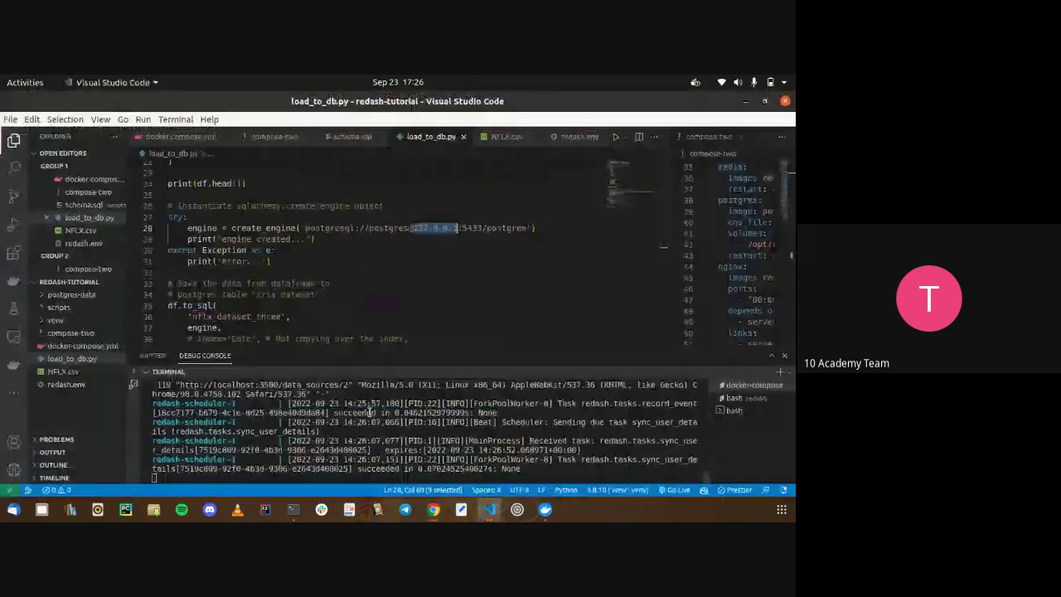
pyautogui.hotkey('alt', 'Tab')
# Change the Port from 5432 to 5433 and save the data source
pyautogui.scroll(2, 474, 260)
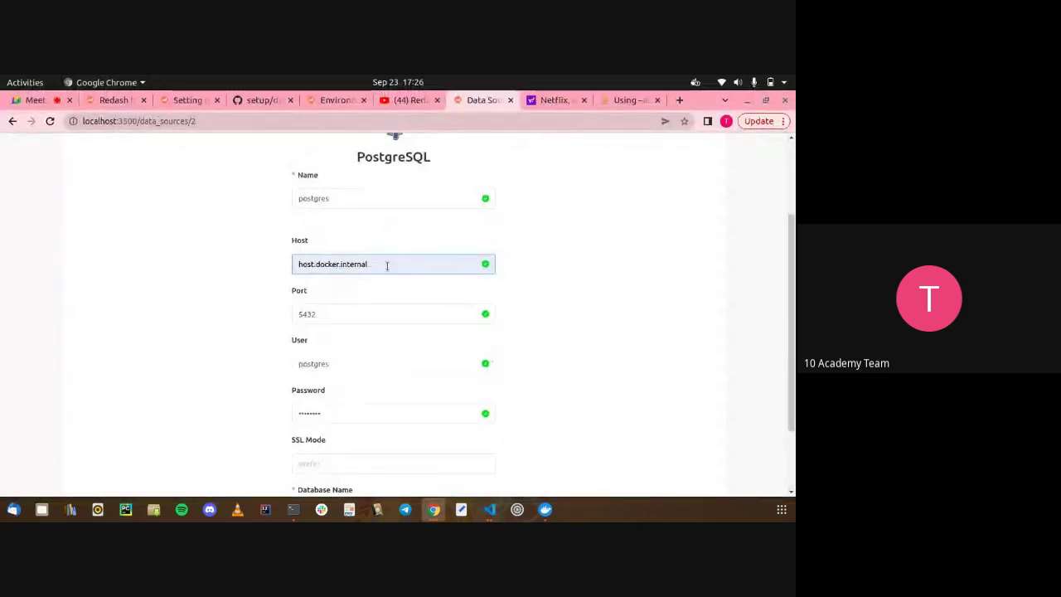
pyautogui.click(326, 197)
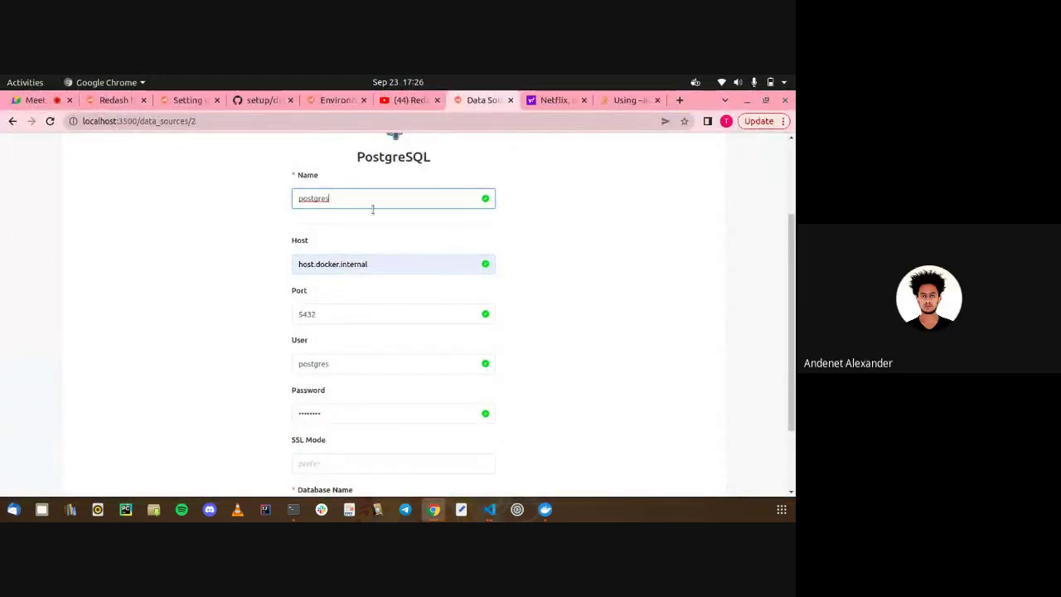
pyautogui.scroll(-1, 383, 220)
pyautogui.click(401, 263)
pyautogui.scroll(-1, 390, 249)
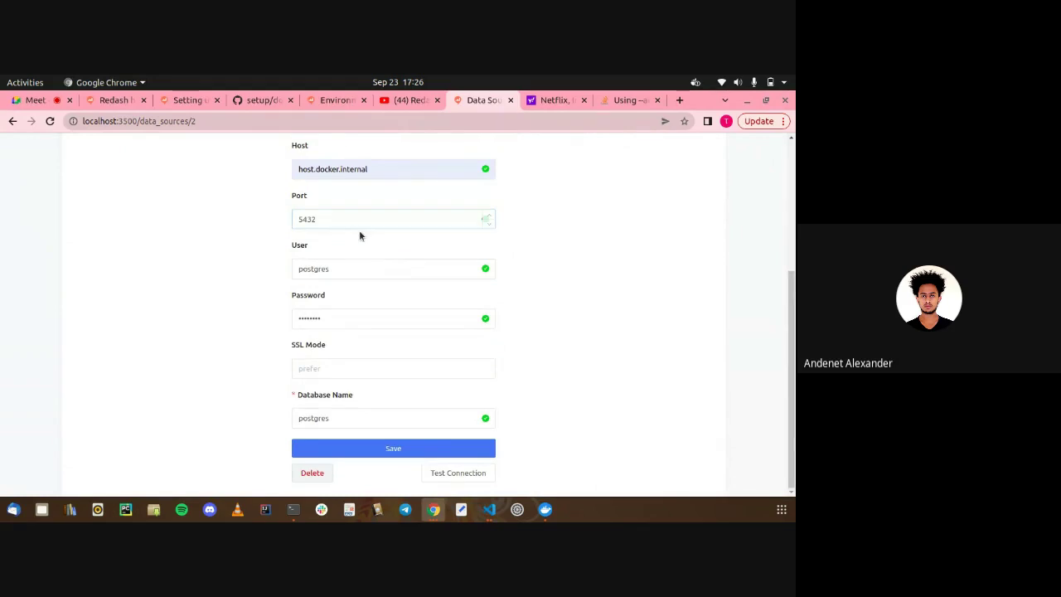
pyautogui.press('BackSpace')
pyautogui.write('3')
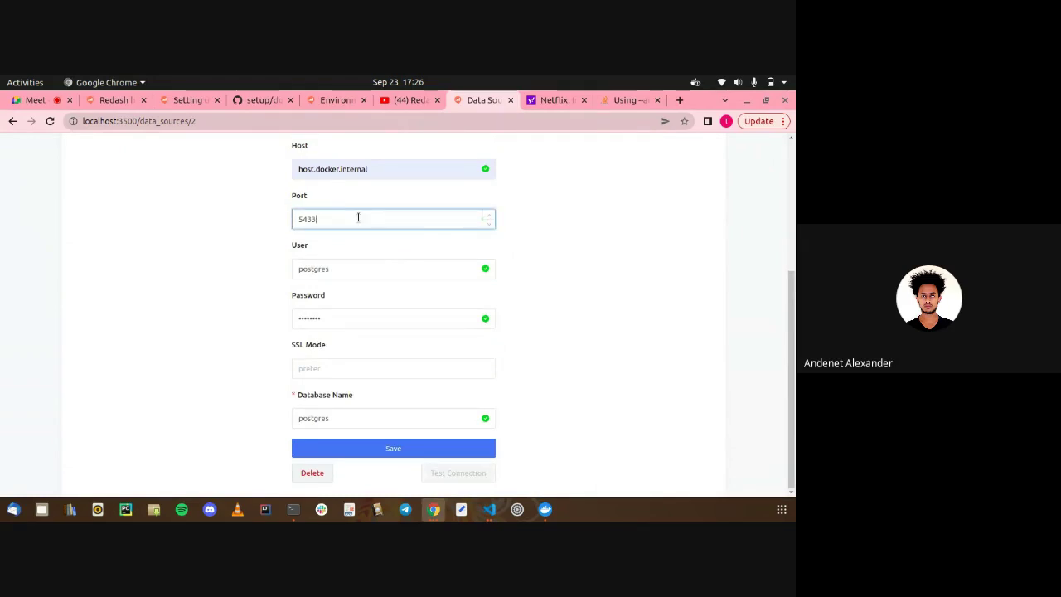
pyautogui.click(405, 238)
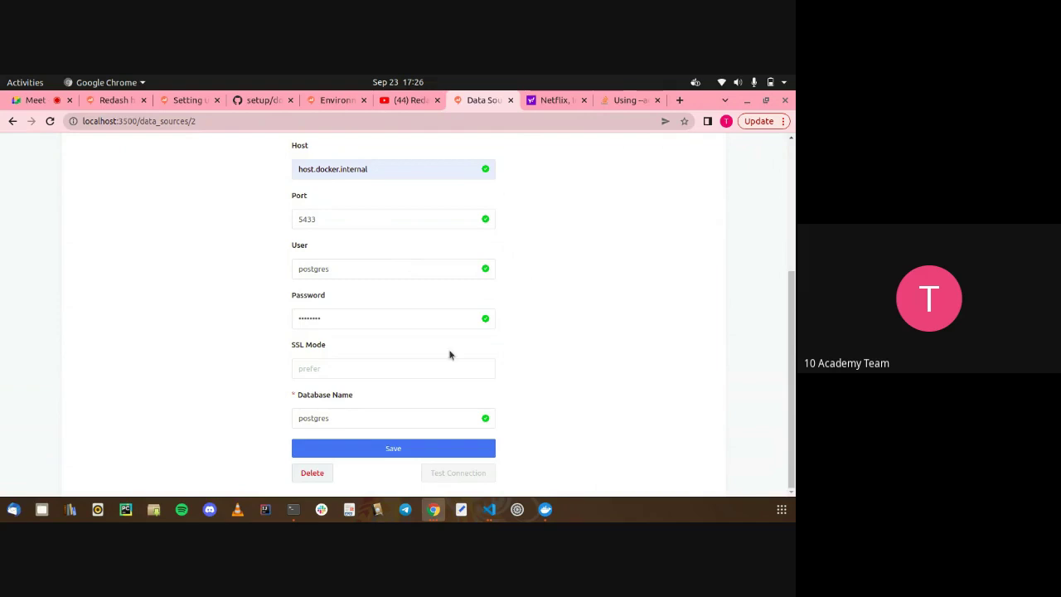
pyautogui.click(485, 448)
# Test the connection again and get the Success result
pyautogui.click(467, 479)
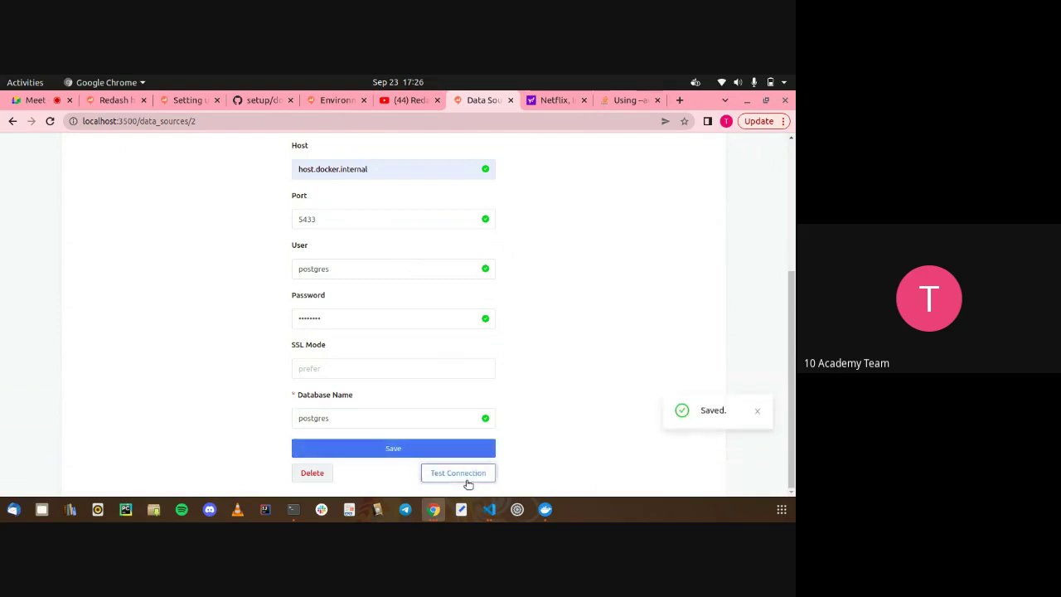
pyautogui.scroll(2, 548, 432)
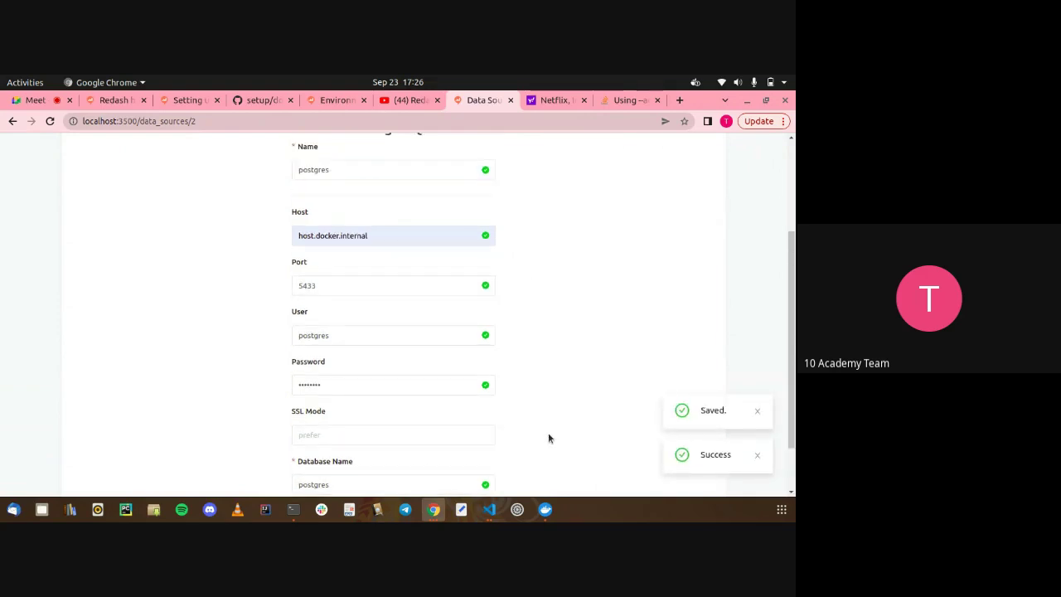
pyautogui.scroll(1, 460, 369)
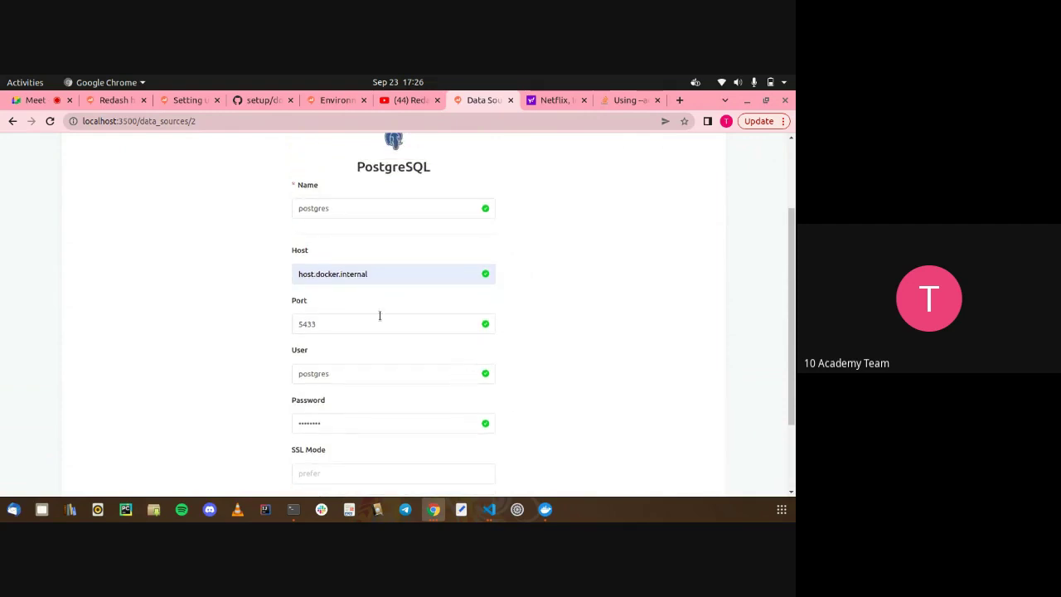
pyautogui.hotkey('alt', 'Tab')
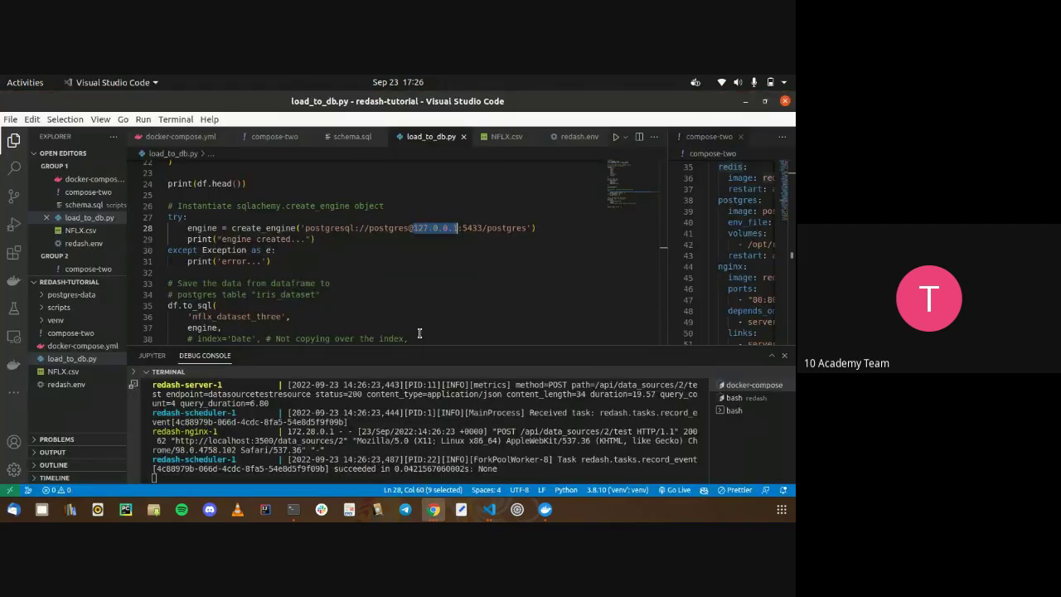
pyautogui.doubleClick(469, 229)
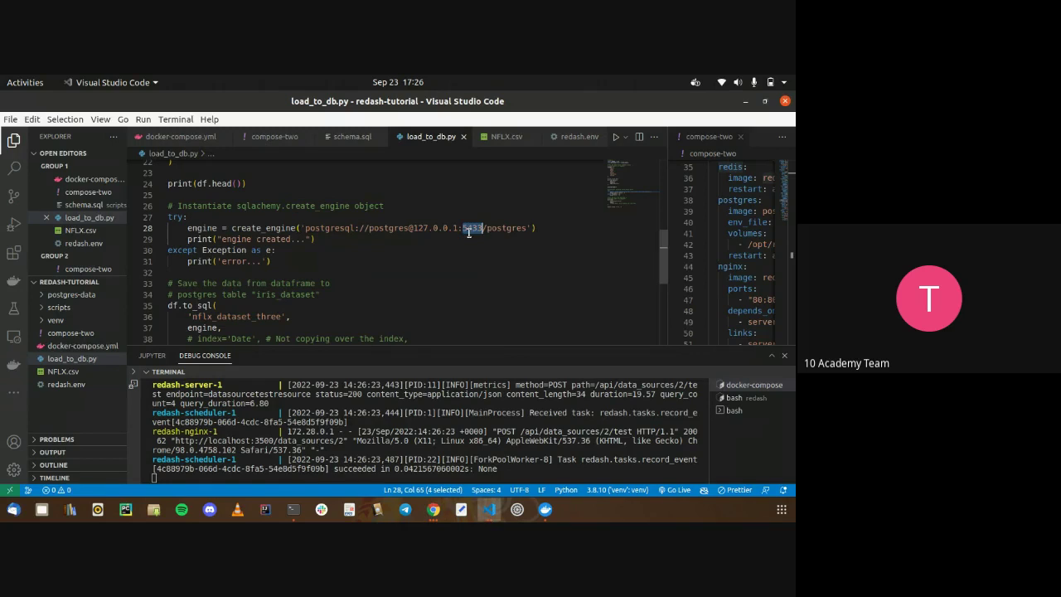
pyautogui.doubleClick(392, 230)
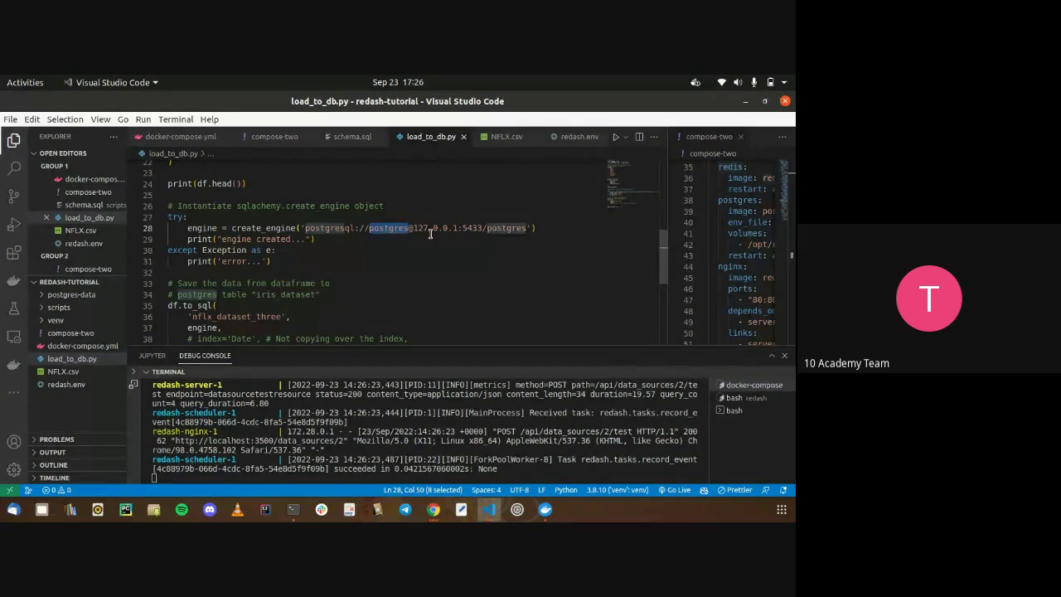
pyautogui.click(430, 235)
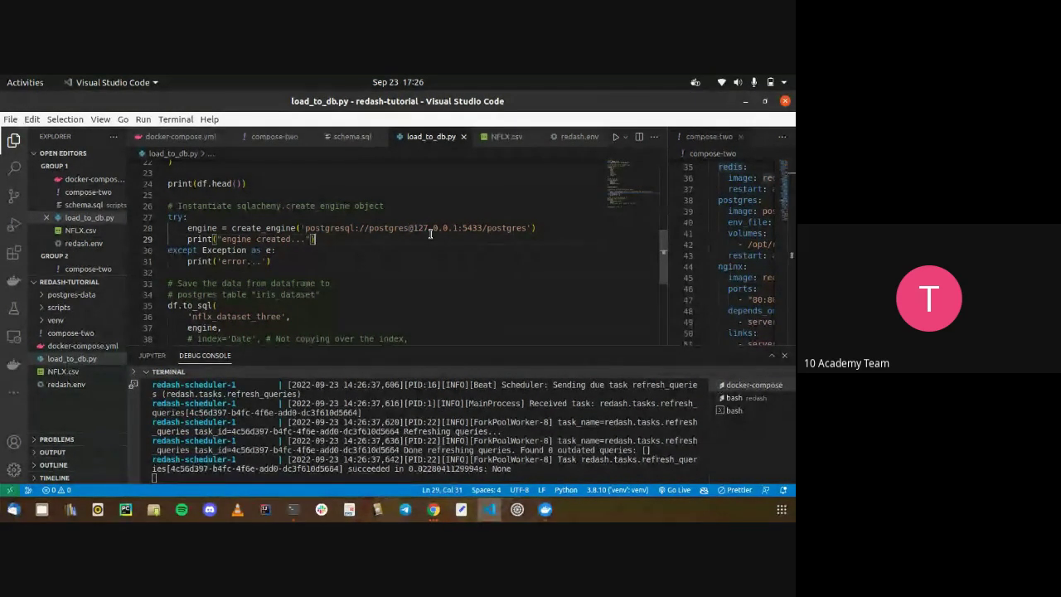
pyautogui.hotkey('alt', 'Tab')
# Test the working PostgreSQL data source connection and save its settings
pyautogui.scroll(2, 406, 263)
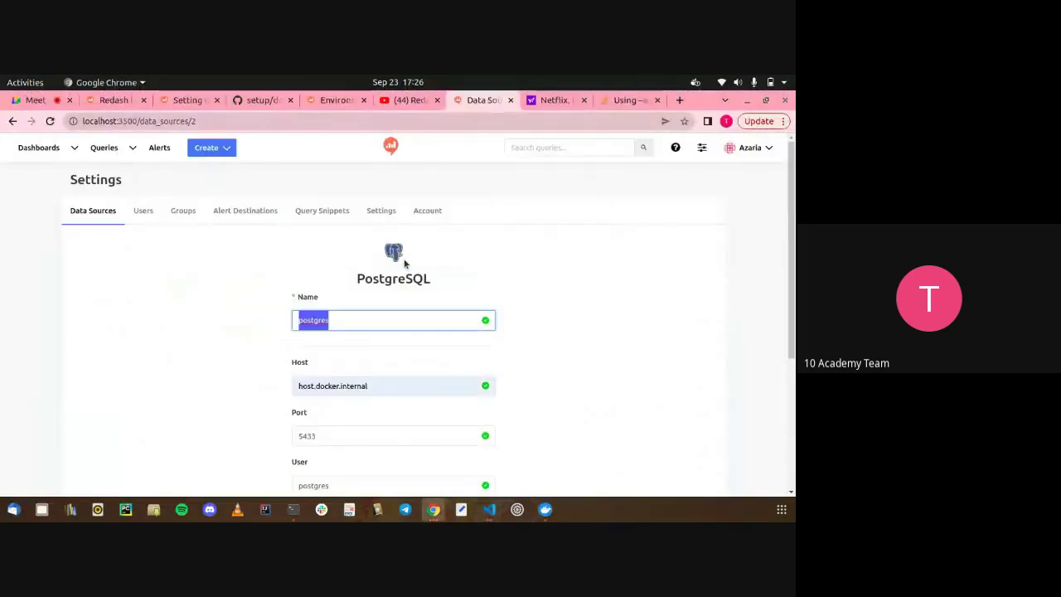
pyautogui.scroll(-4, 433, 259)
pyautogui.click(385, 420)
pyautogui.click(450, 471)
pyautogui.click(440, 447)
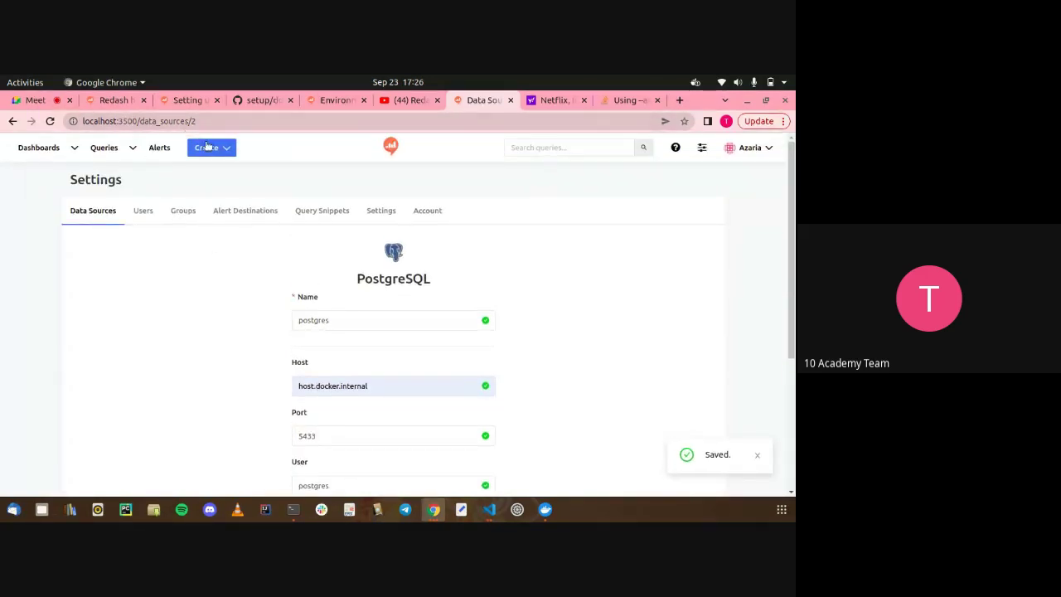
# From the Redash home page, create a new query and refresh its postgres schema list
pyautogui.click(209, 148)
pyautogui.click(386, 143)
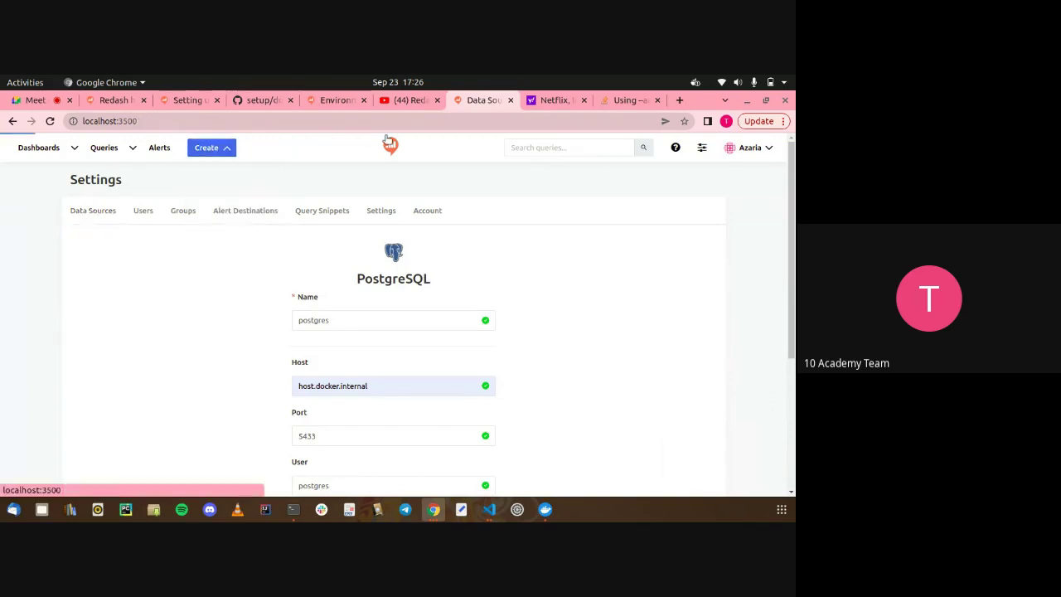
pyautogui.click(429, 237)
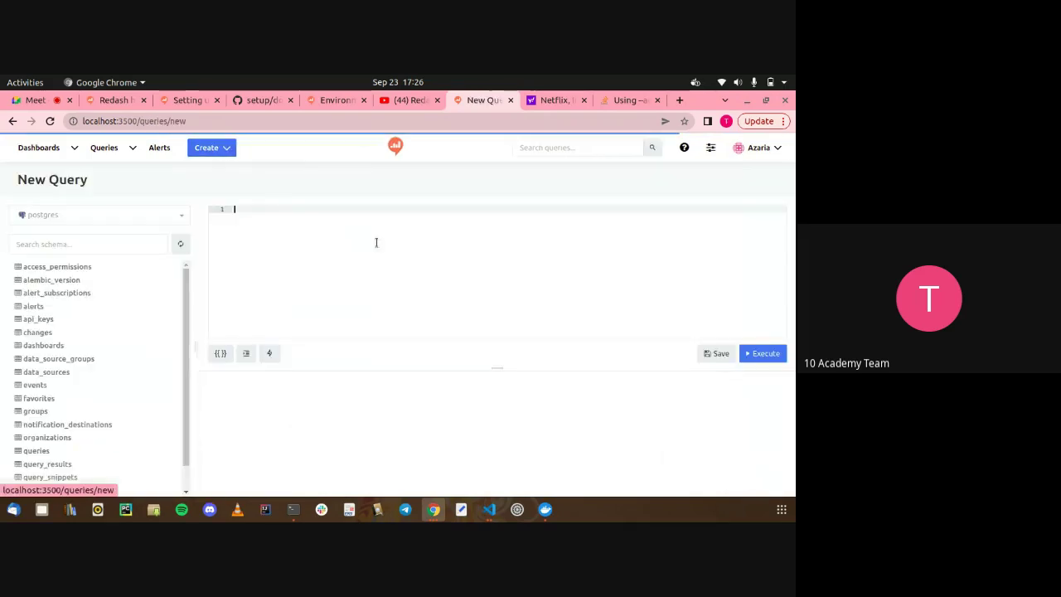
pyautogui.scroll(-1, 144, 362)
pyautogui.scroll(1, 144, 362)
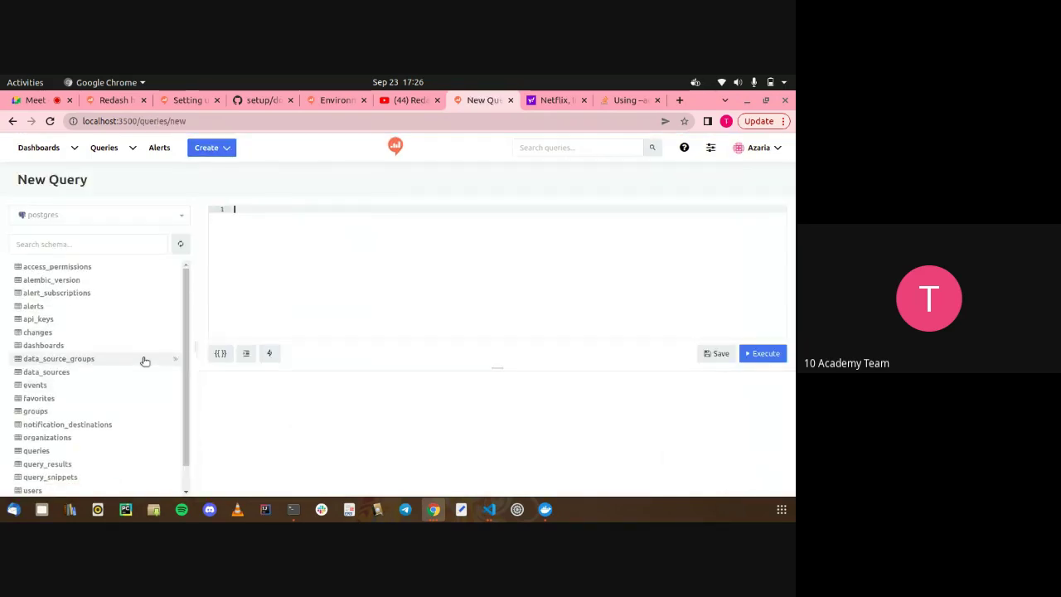
pyautogui.click(178, 240)
pyautogui.scroll(-1, 131, 358)
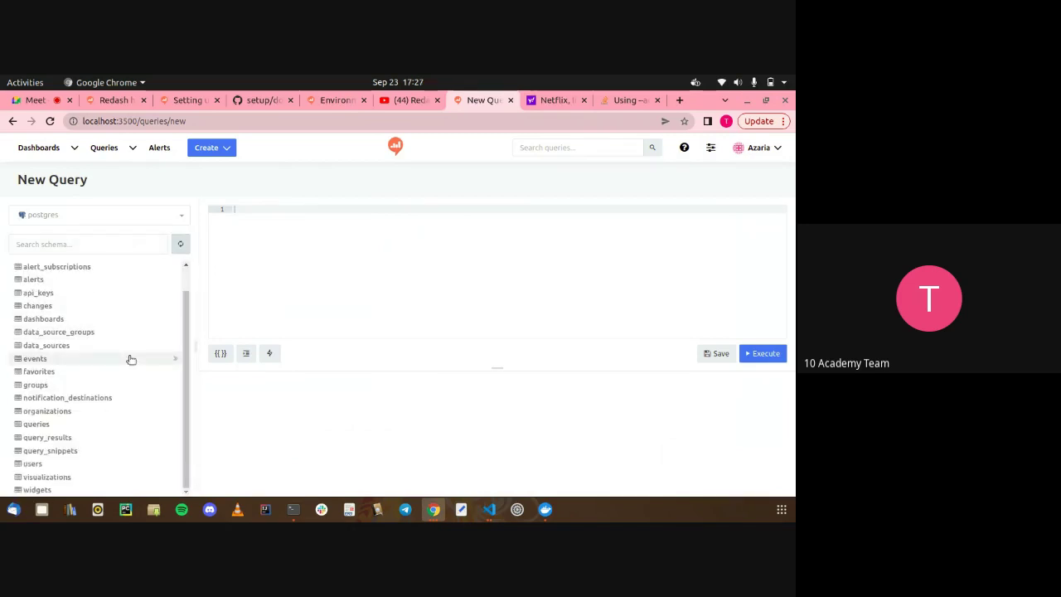
pyautogui.scroll(1, 131, 359)
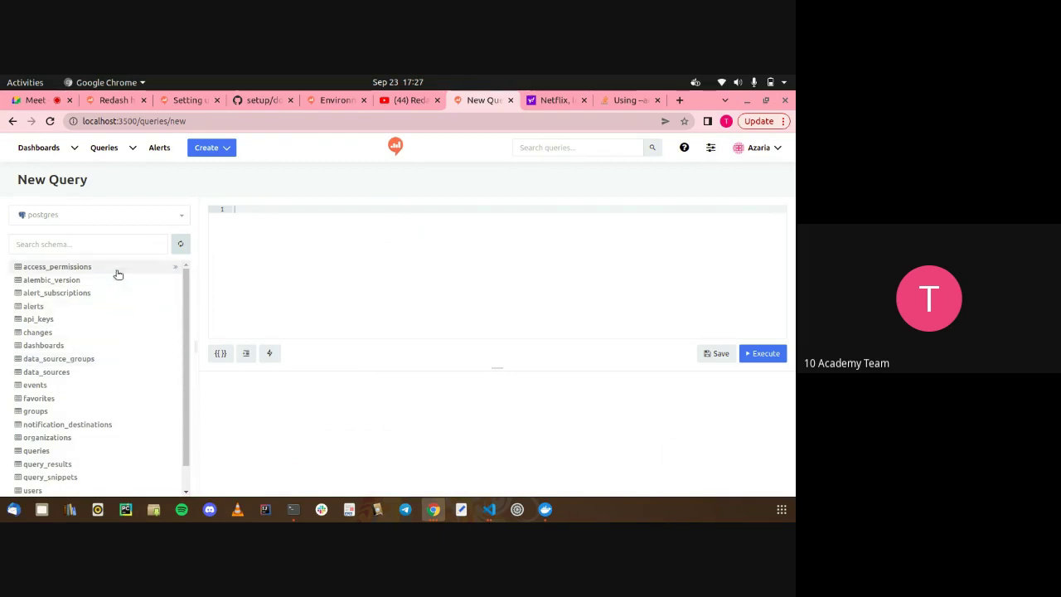
pyautogui.click(486, 509)
# Clear the venv terminal and run python3 load_to_db.py to load the NFLX data
pyautogui.click(734, 398)
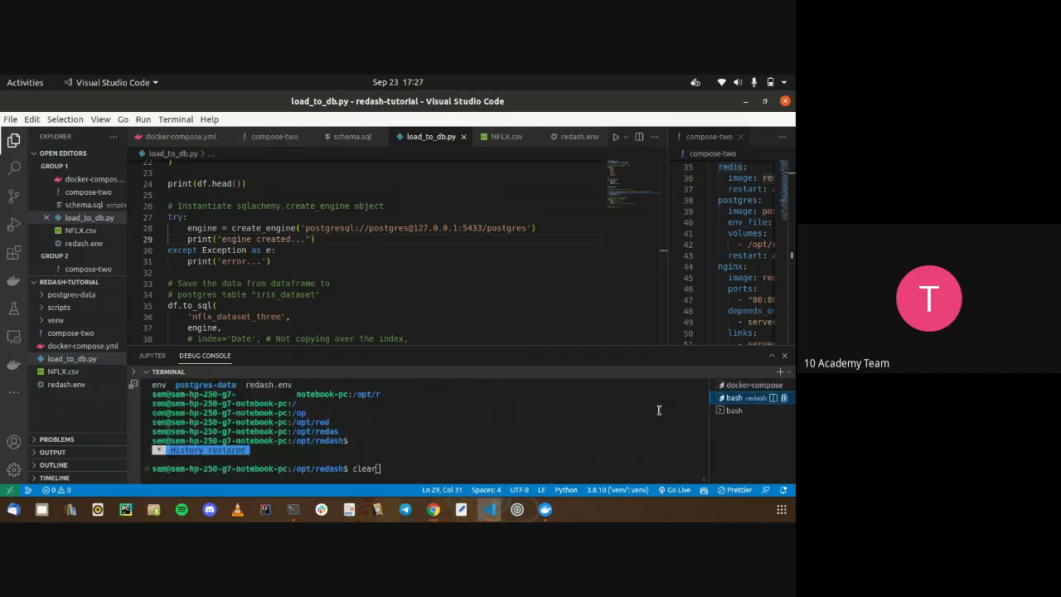
pyautogui.click(734, 410)
pyautogui.write('clear')
pyautogui.press('Return')
pyautogui.write('python3 load_to_db.py')
pyautogui.press('Return')
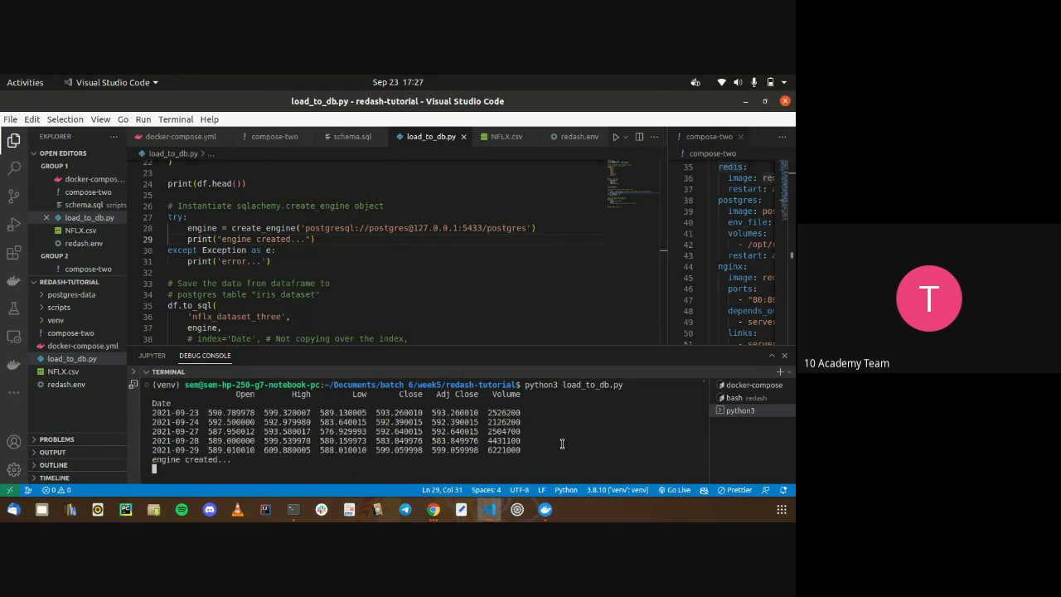
pyautogui.hotkey('alt', 'Tab')
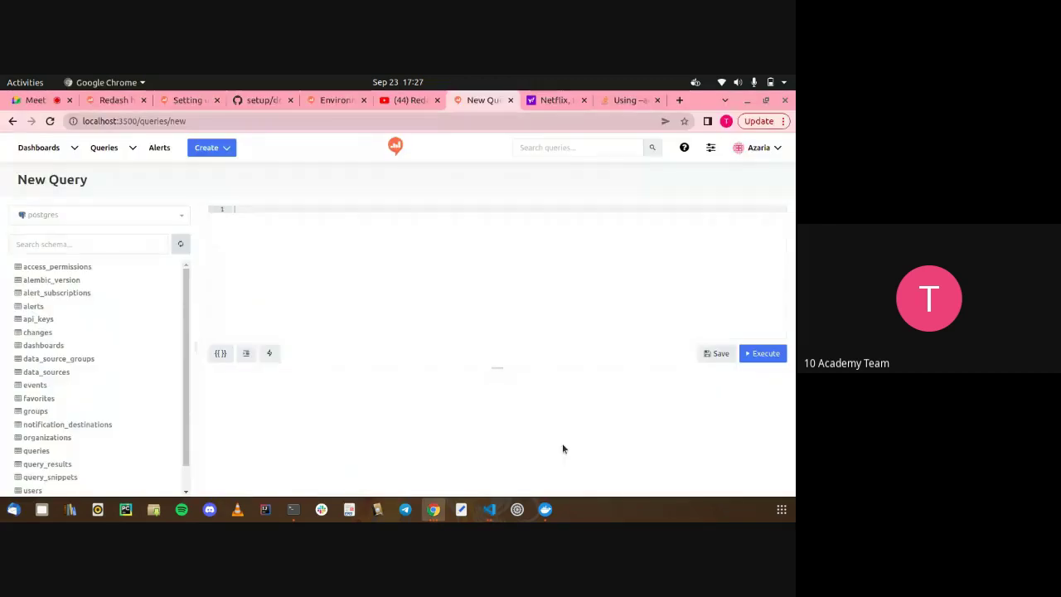
# Refresh the schema and expand nflx_dataset_three to show Adj Close, High, Date, Volume, Open, Low, Close
pyautogui.click(180, 245)
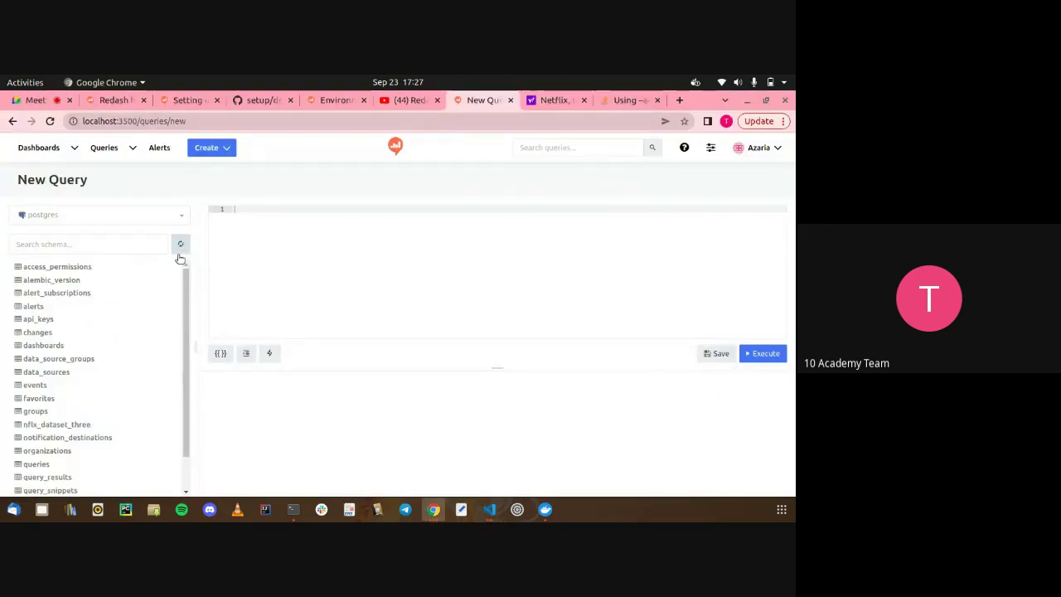
pyautogui.click(85, 425)
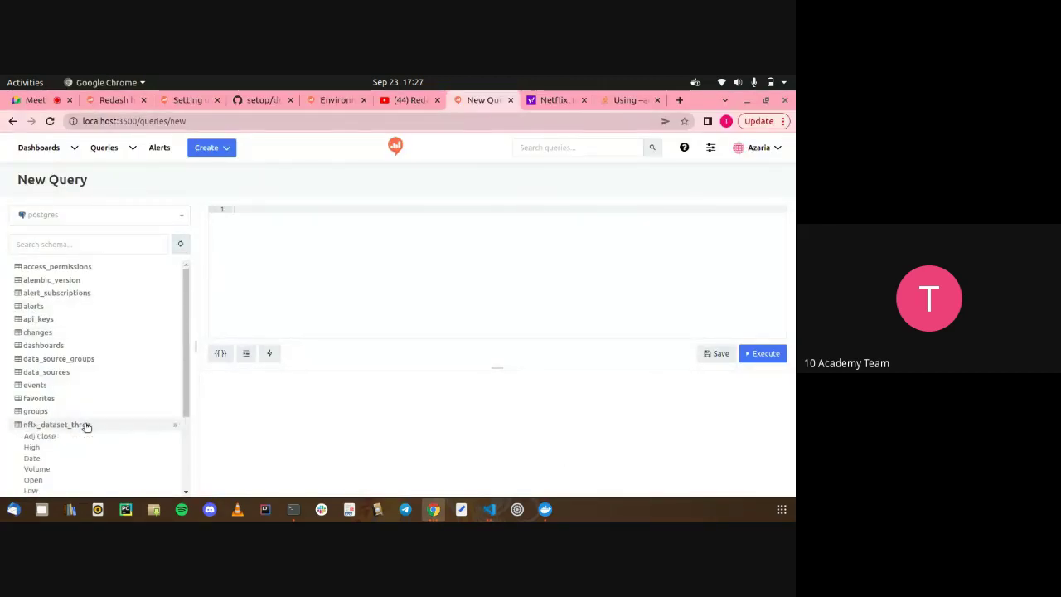
pyautogui.scroll(-2, 79, 436)
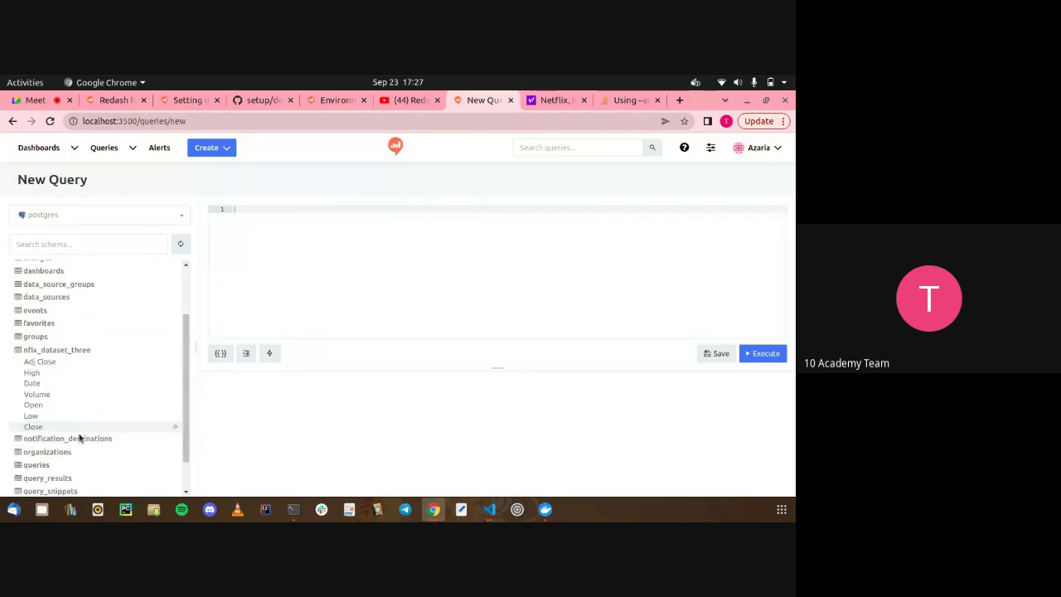
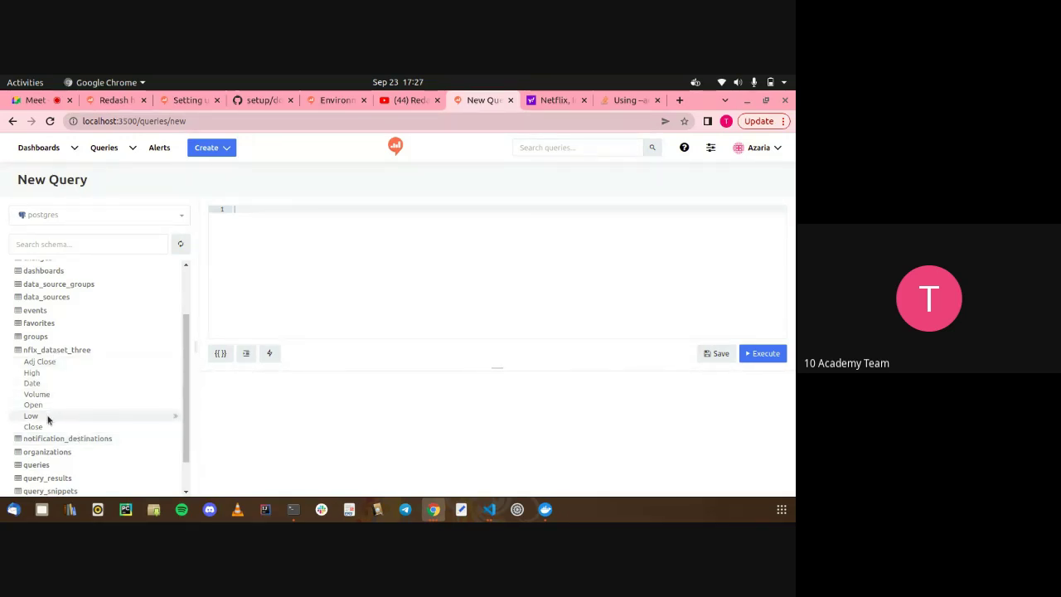
# Replace the stray CloseClose text with the query SELECT * FROM nflx_dataset_three
pyautogui.click(176, 426)
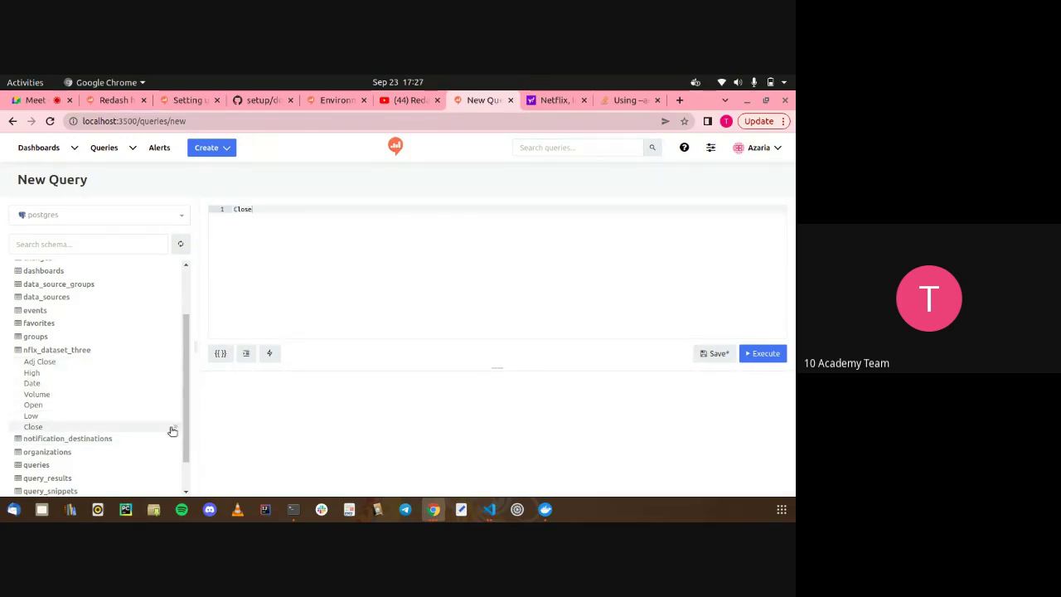
pyautogui.click(177, 426)
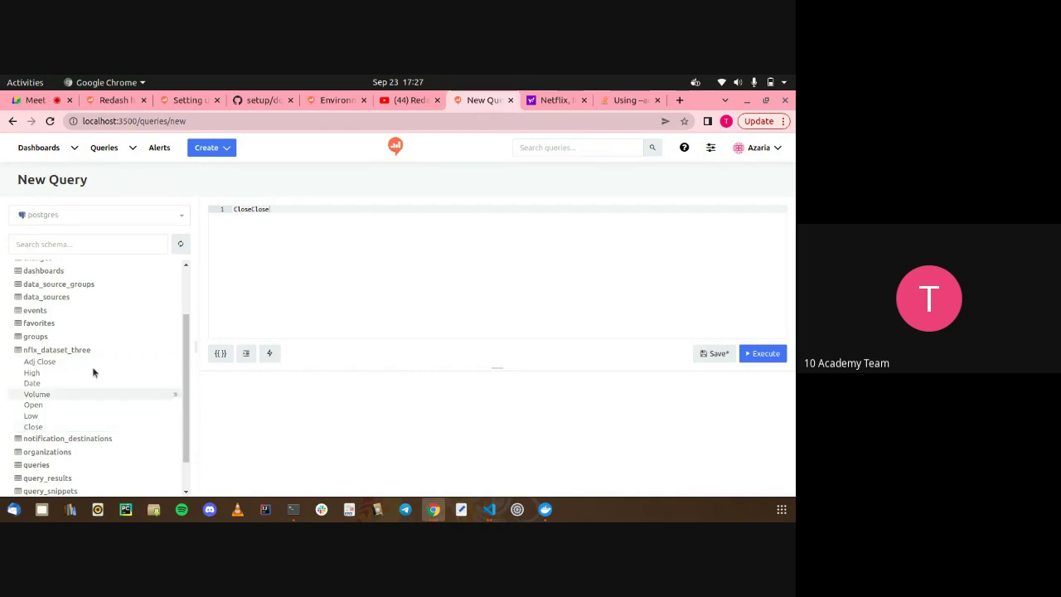
pyautogui.hotkey('ctrl', 'a')
pyautogui.press('BackSpace')
pyautogui.write('SE')
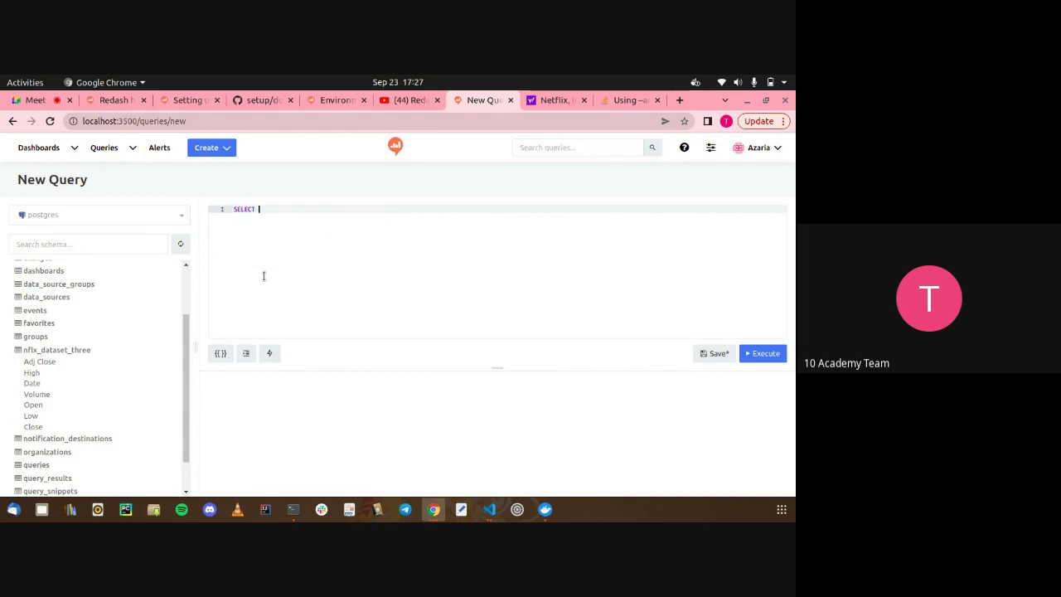
pyautogui.write('* FROM nflx')
pyautogui.press('Return')
# Execute the query, scroll through its 252 result rows, and dismiss Chrome's notifications request
pyautogui.click(775, 354)
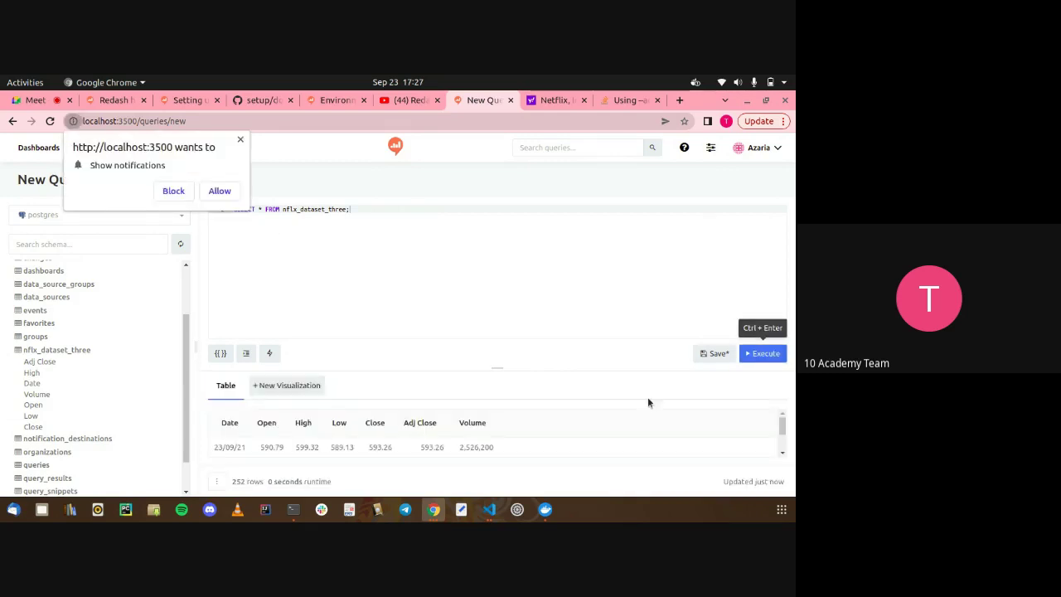
pyautogui.scroll(-3, 548, 429)
pyautogui.scroll(-10, 547, 429)
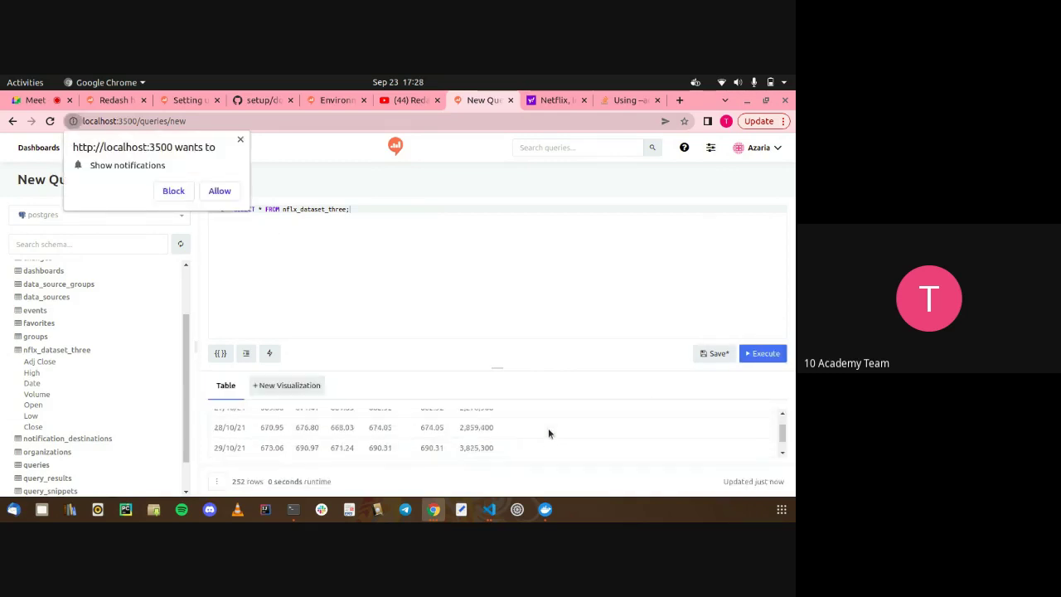
pyautogui.scroll(15, 548, 431)
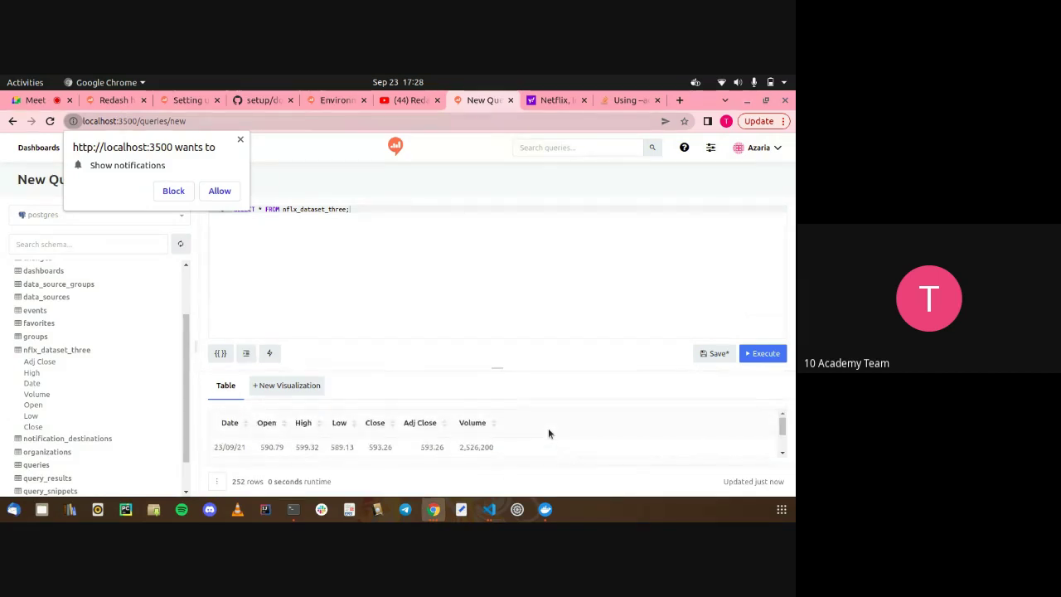
pyautogui.click(240, 140)
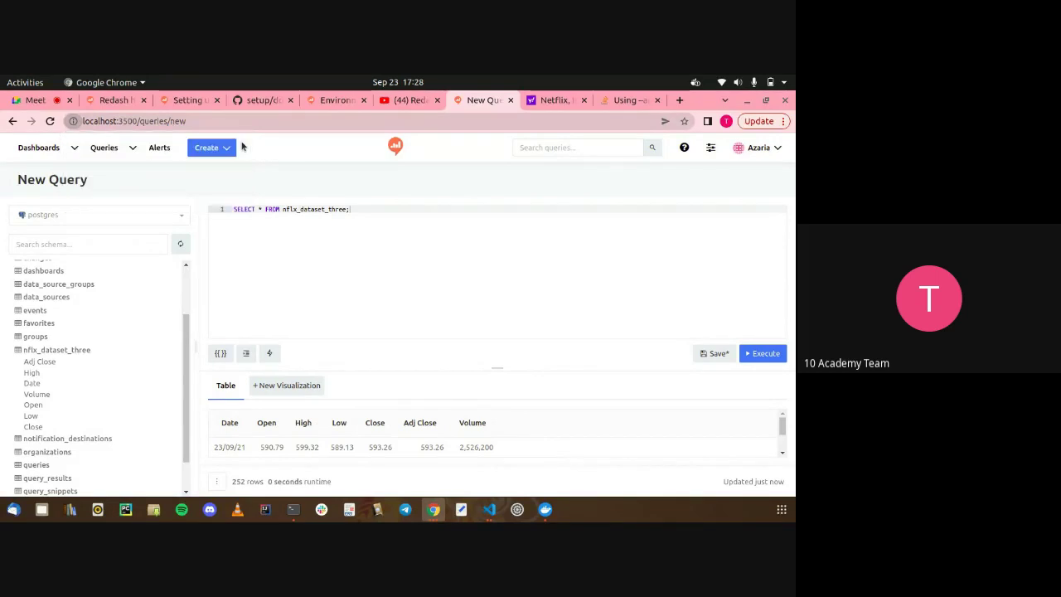
# Add a new visualization of the results with its chart type set to Line
pyautogui.click(293, 387)
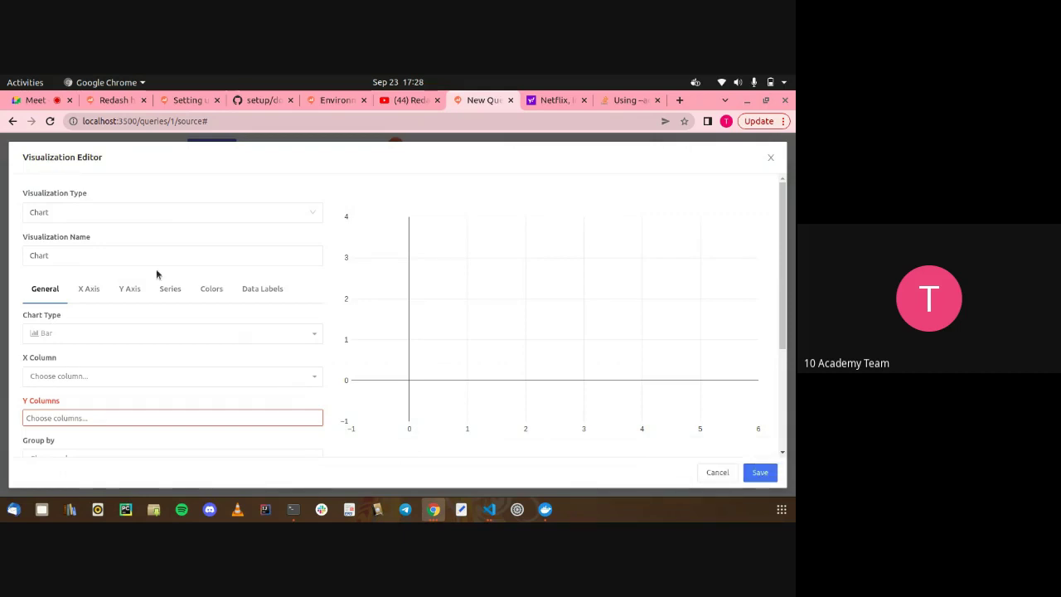
pyautogui.click(63, 331)
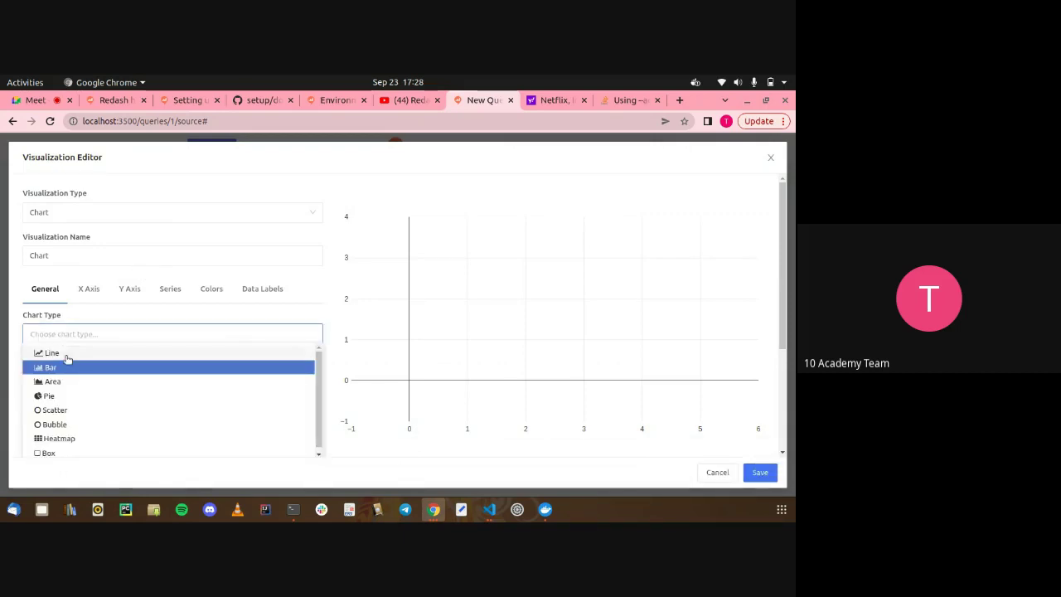
pyautogui.click(66, 355)
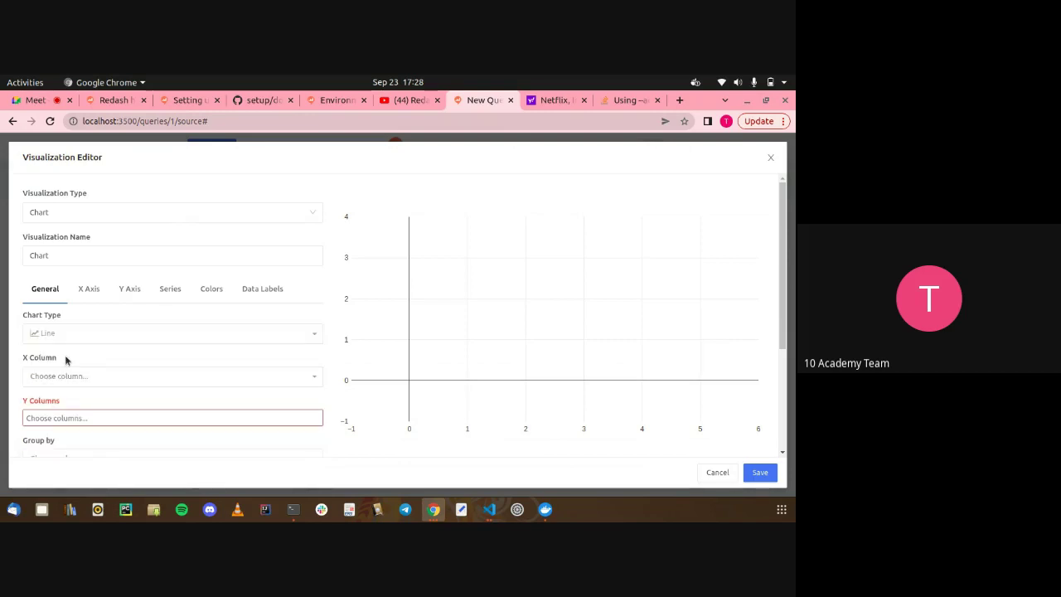